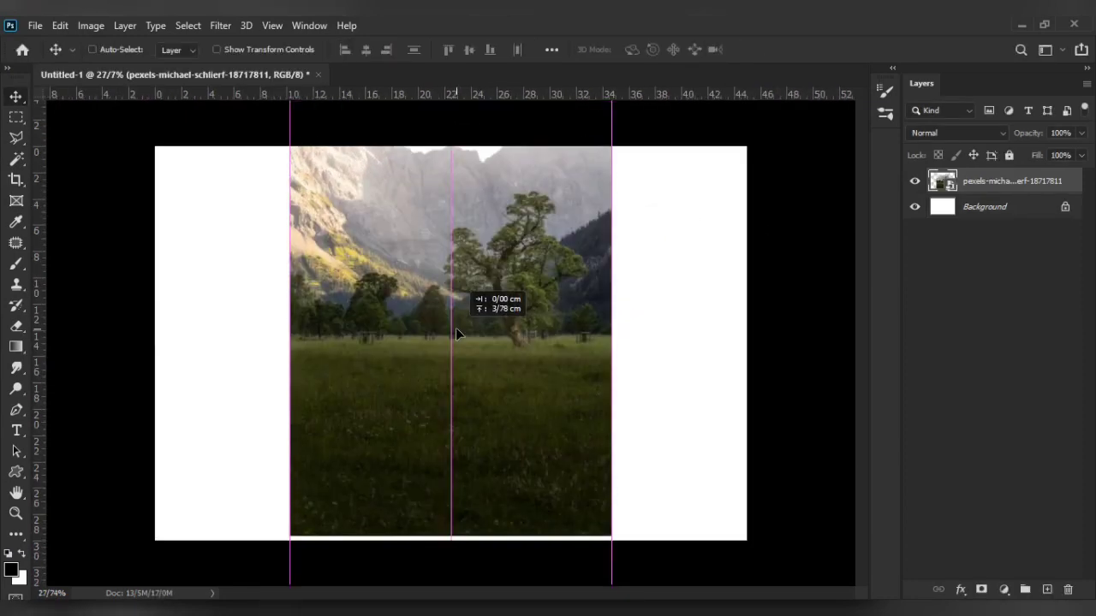
# - Position the meadow photo and mask it to a grass strip along the canvas bottom, ready to warp
pyautogui.moveTo(455, 327); pyautogui.dragTo(370, 372)
pyautogui.click(981, 590)
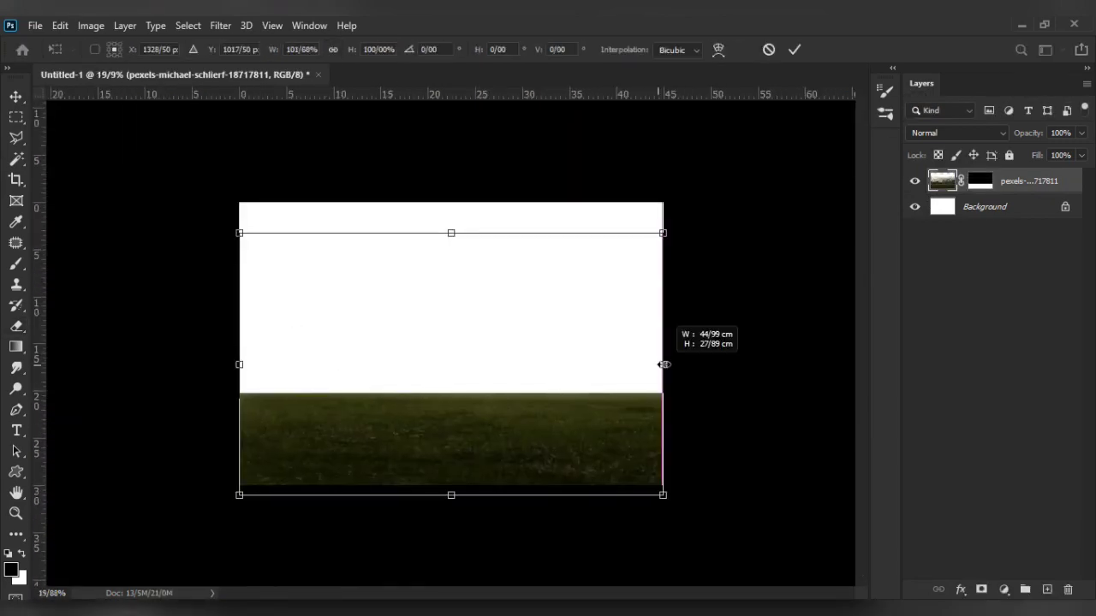
pyautogui.rightClick(586, 365)
pyautogui.click(612, 190)
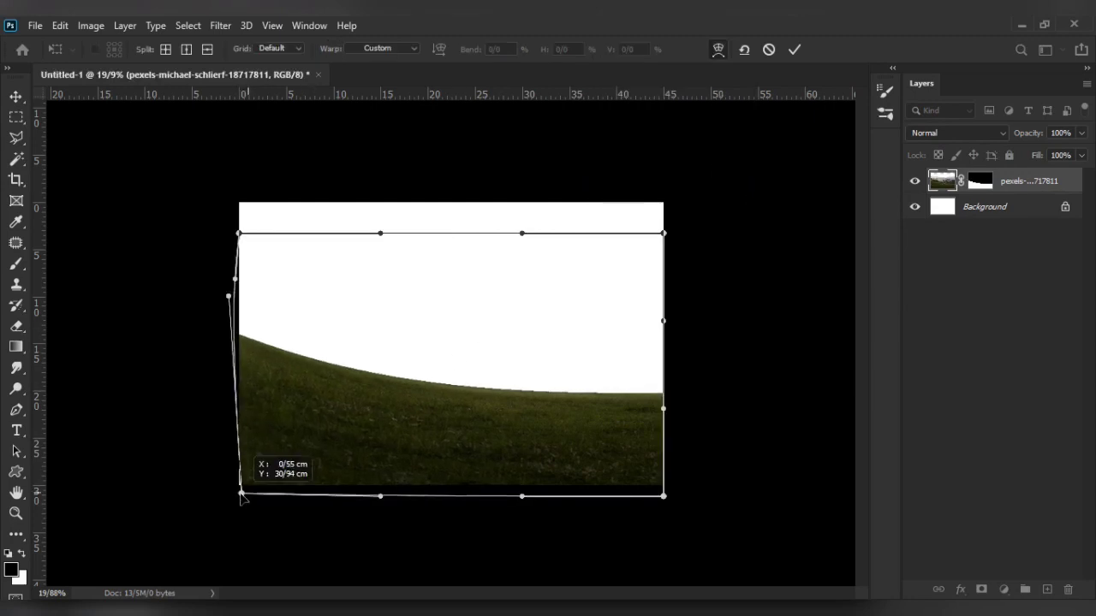
# - Warp the grass into a bowl-shaped curve rising at both sides and commit it
pyautogui.moveTo(242, 496); pyautogui.dragTo(241, 494)
pyautogui.moveTo(663, 276); pyautogui.dragTo(662, 345)
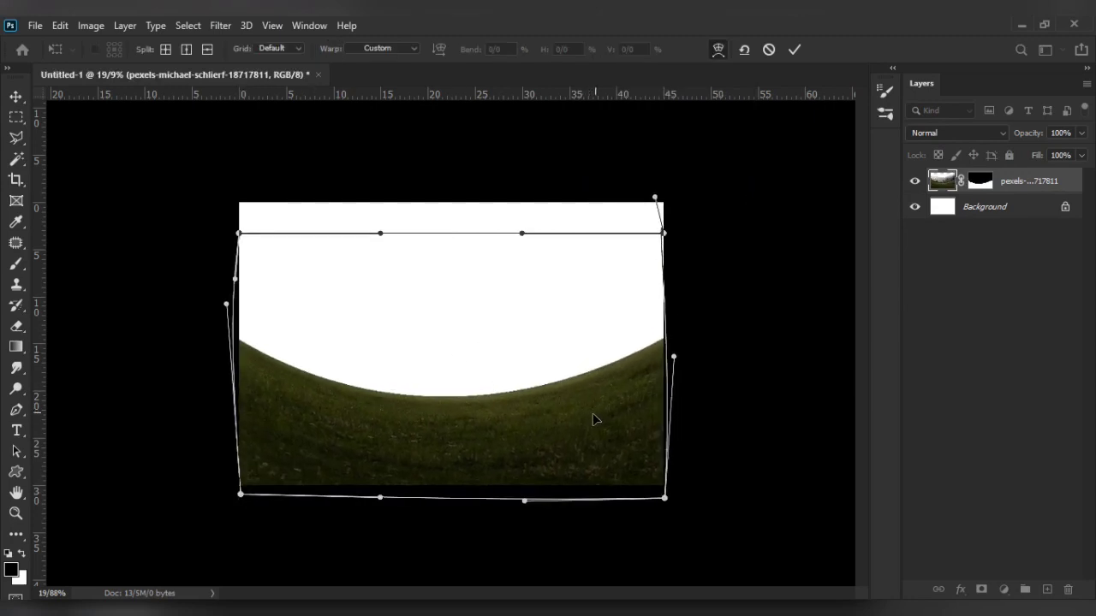
pyautogui.moveTo(651, 469); pyautogui.dragTo(517, 540)
pyautogui.moveTo(664, 495); pyautogui.dragTo(655, 491)
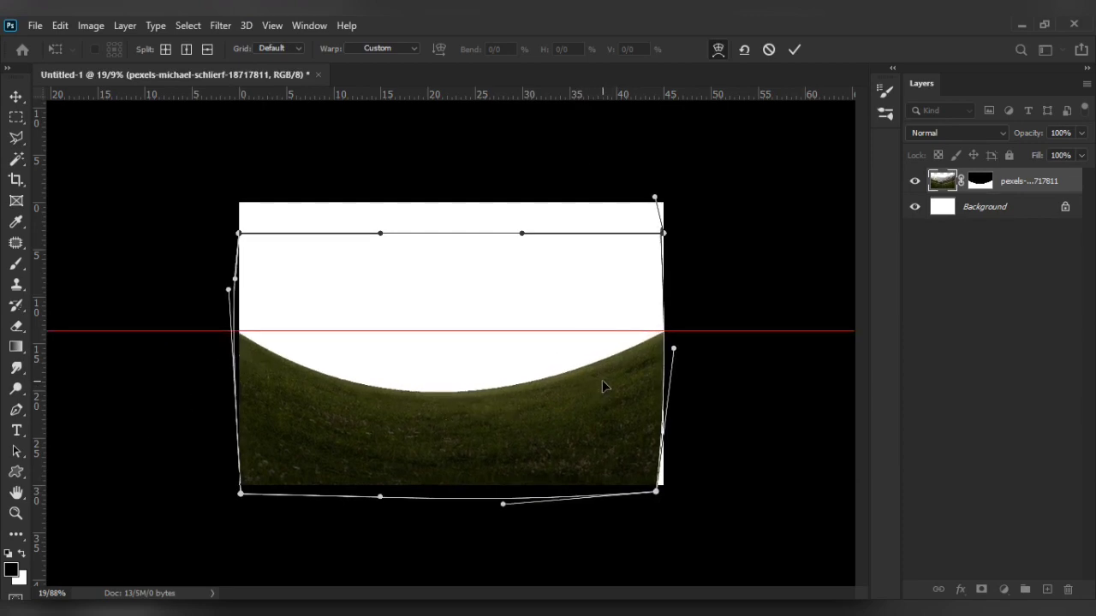
pyautogui.press('Return')
# - Scale the grass layer down and move it lower to fit across the bottom of the canvas
pyautogui.hotkey('ctrl', 't')
pyautogui.moveTo(538, 427); pyautogui.dragTo(538, 444)
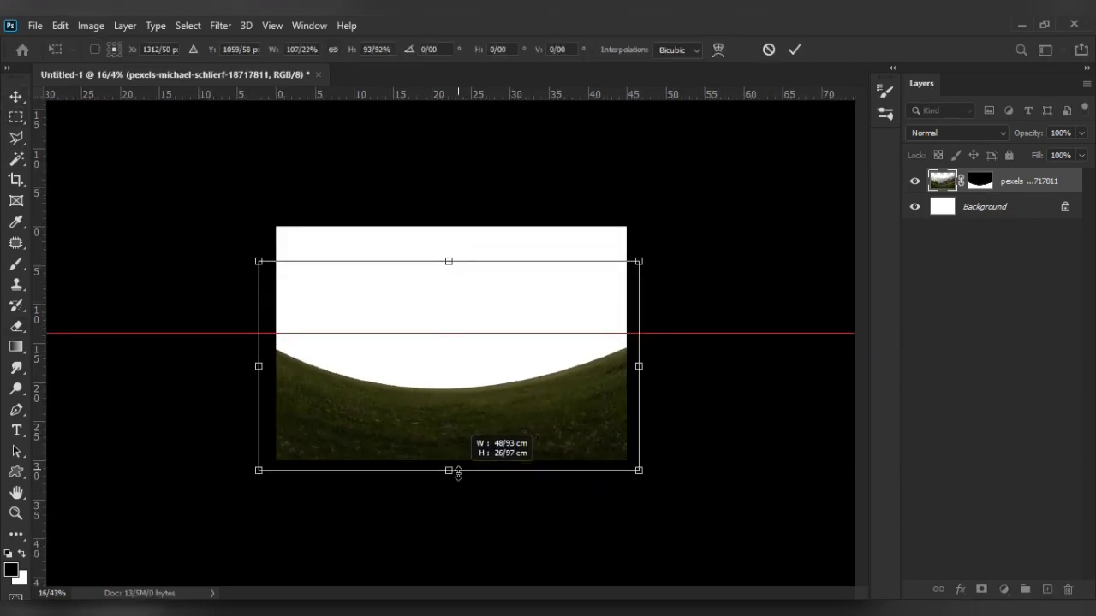
pyautogui.press('Return')
pyautogui.hotkey('ctrl', 't')
pyautogui.press('Escape')
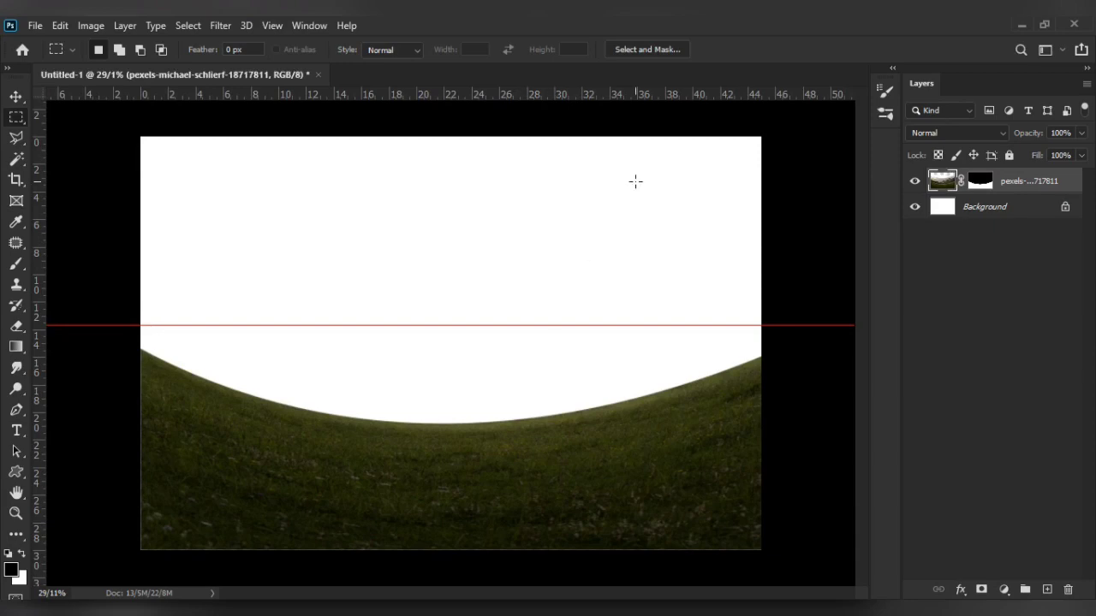
pyautogui.hotkey('ctrl', 't')
pyautogui.moveTo(681, 424); pyautogui.dragTo(680, 456)
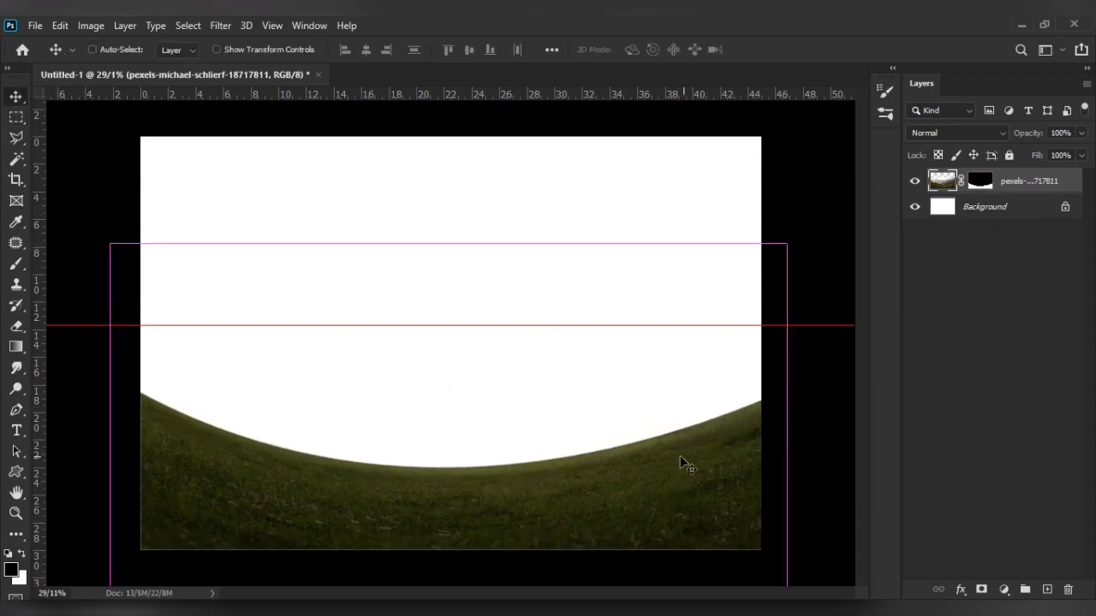
pyautogui.hotkey('ctrl', '0')
pyautogui.moveTo(641, 497); pyautogui.dragTo(605, 461)
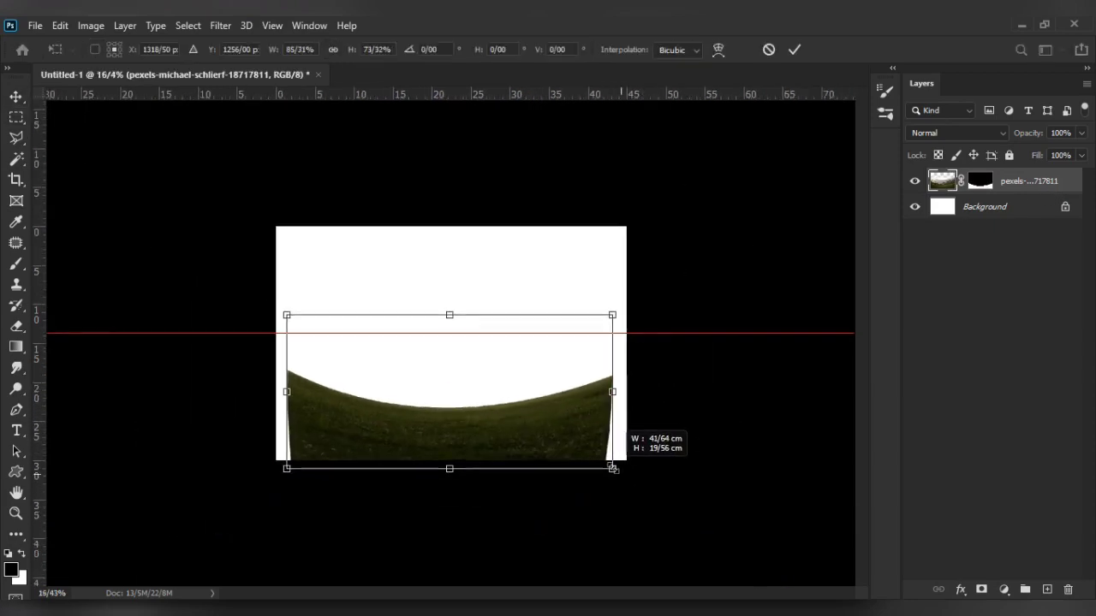
pyautogui.moveTo(518, 431); pyautogui.dragTo(516, 437)
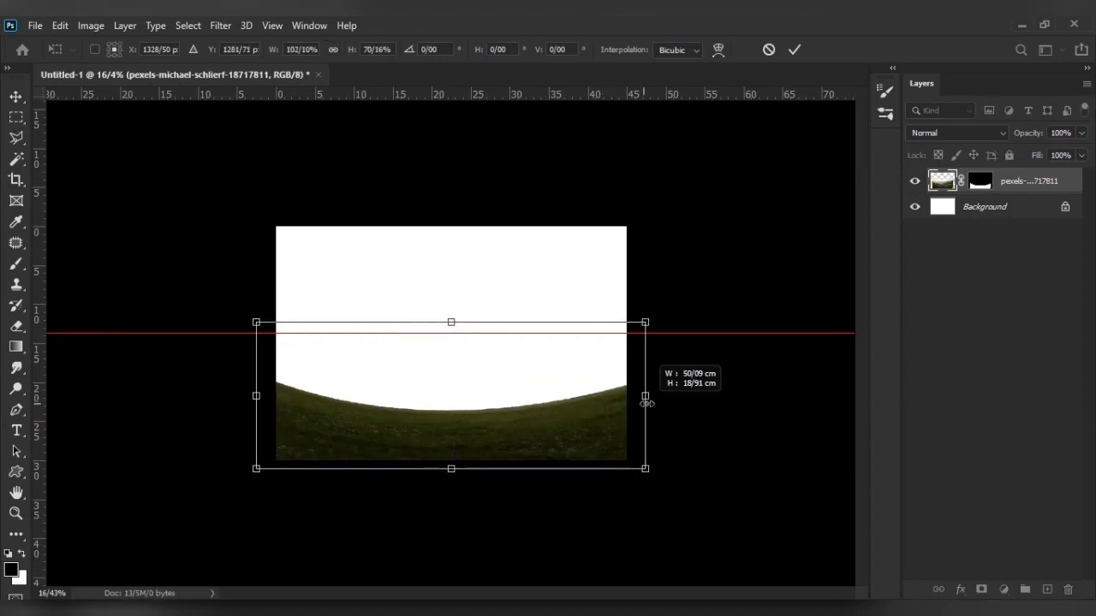
pyautogui.rightClick(528, 399)
pyautogui.click(556, 208)
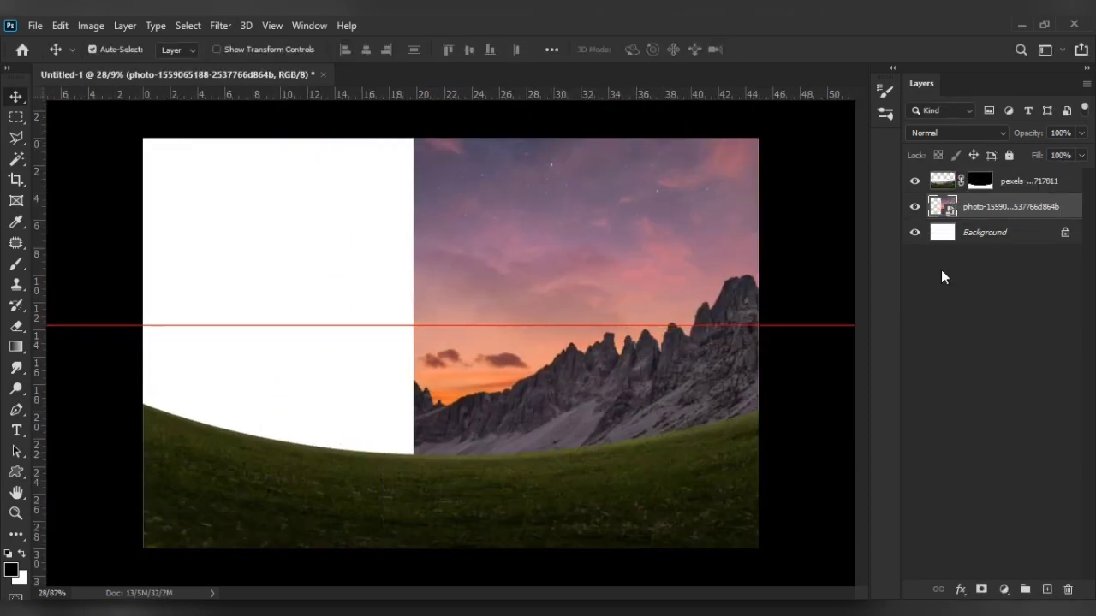
# - Place the sunset mountains on the right half and move a horizontally flipped copy to the left half
pyautogui.moveTo(664, 422)
pyautogui.mouseDown()
pyautogui.moveTo(647, 421)
pyautogui.moveTo(659, 420)
pyautogui.mouseUp()
pyautogui.hotkey('ctrl', 't')
pyautogui.rightClick(518, 177)
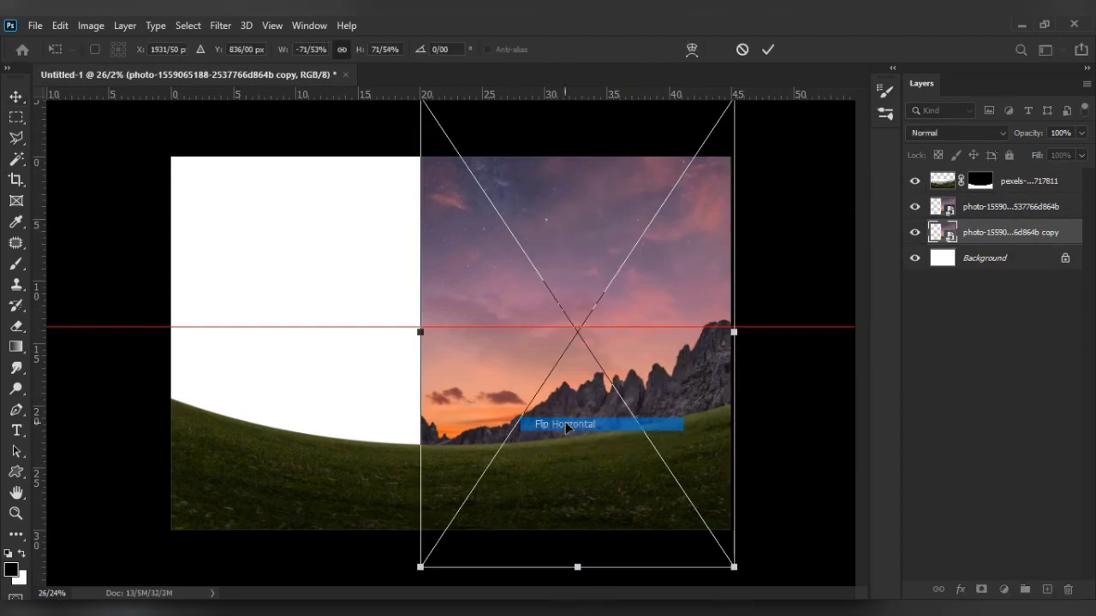
pyautogui.click(588, 421)
pyautogui.moveTo(588, 420); pyautogui.dragTo(341, 422)
pyautogui.press('Return')
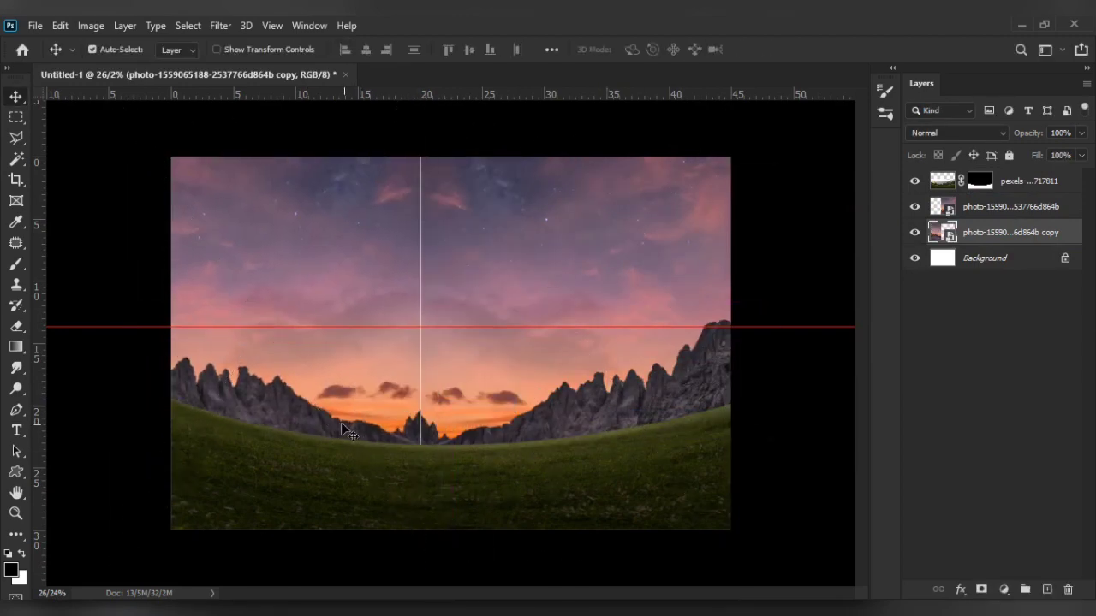
pyautogui.scroll(-2, 388, 380)
# - Warp the mirrored left mountains, lifting their left side upward
pyautogui.hotkey('ctrl', 't')
pyautogui.rightClick(295, 404)
pyautogui.click(343, 255)
pyautogui.moveTo(269, 371)
pyautogui.mouseDown()
pyautogui.moveTo(294, 275)
pyautogui.moveTo(320, 287)
pyautogui.mouseUp()
# - Commit the left-mountain warp, mask away the centre seam, and merge both mountain layers with Ctrl+E
pyautogui.press('Return')
pyautogui.scroll(2, 412, 275)
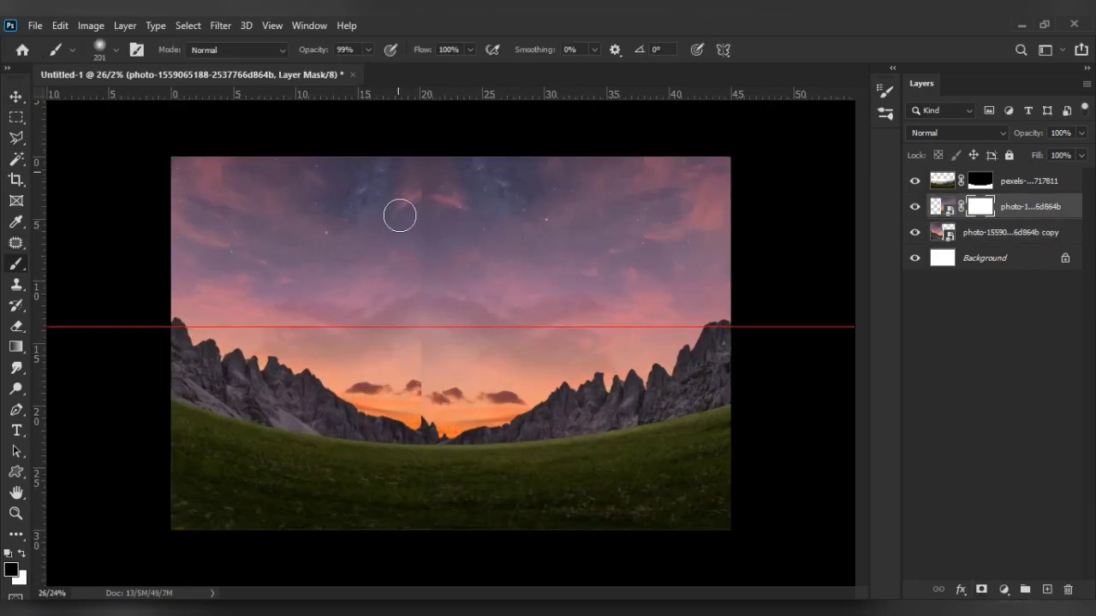
pyautogui.scroll(4, 452, 171)
pyautogui.scroll(-3, 441, 176)
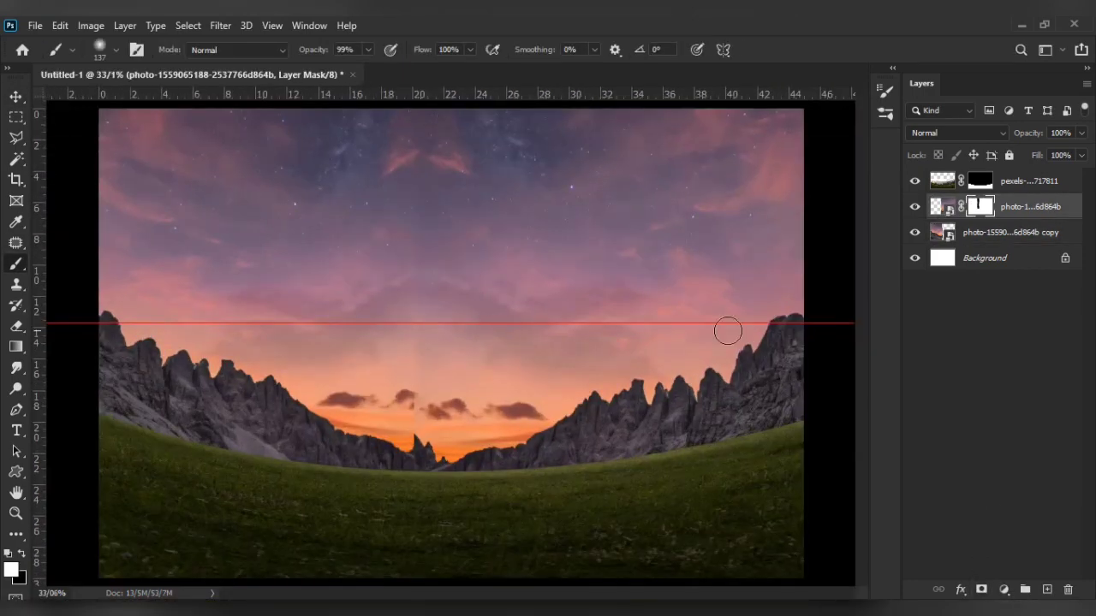
pyautogui.click(942, 207)
pyautogui.hotkey('ctrl', '+')
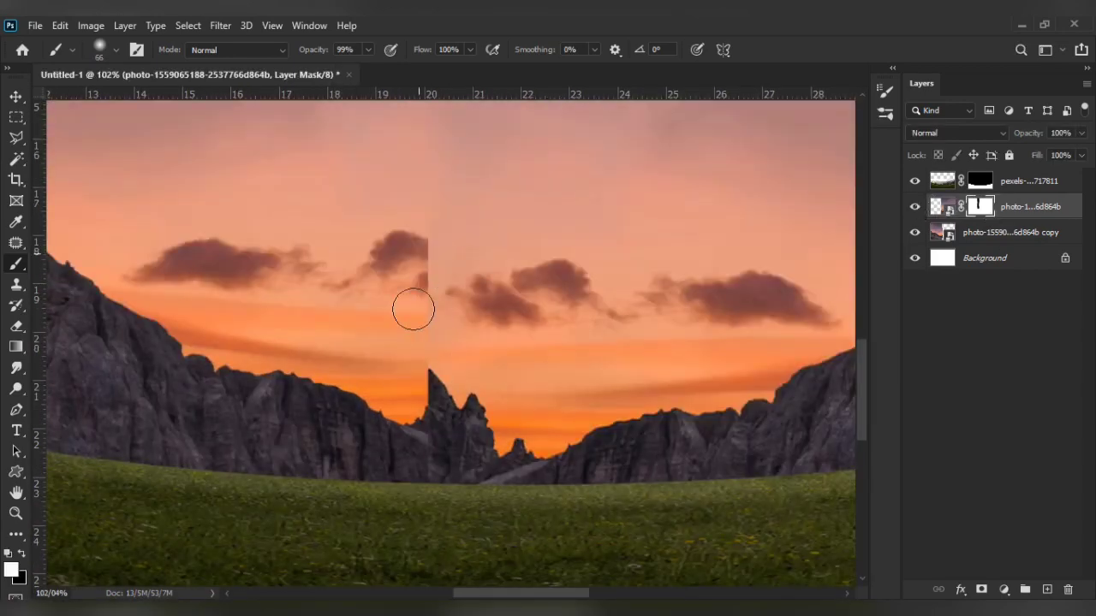
pyautogui.scroll(3, 412, 414)
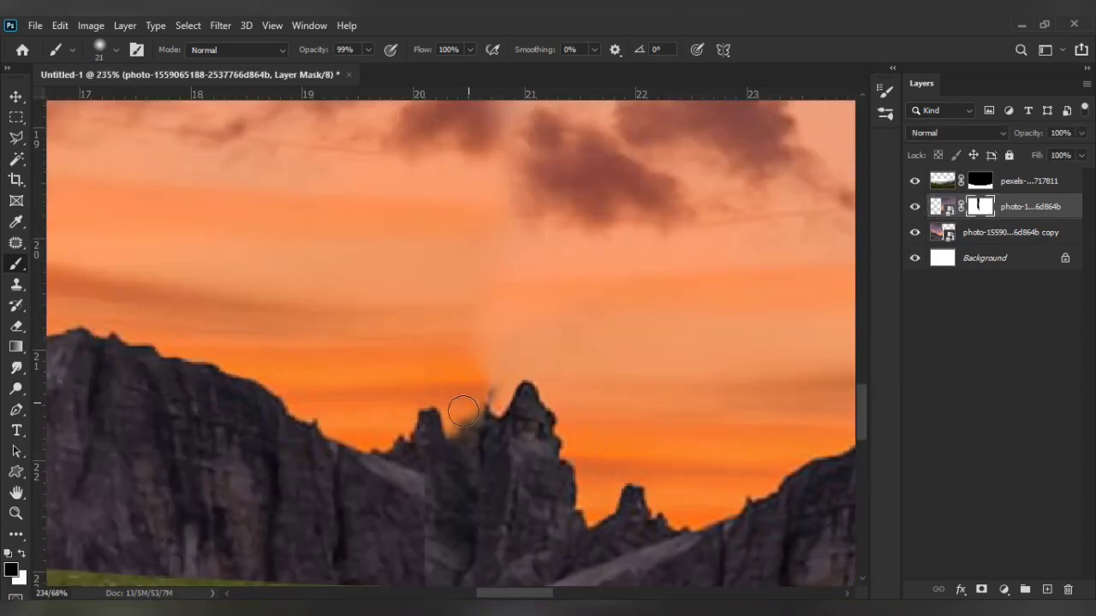
pyautogui.scroll(-3, 441, 485)
pyautogui.scroll(-5, 435, 506)
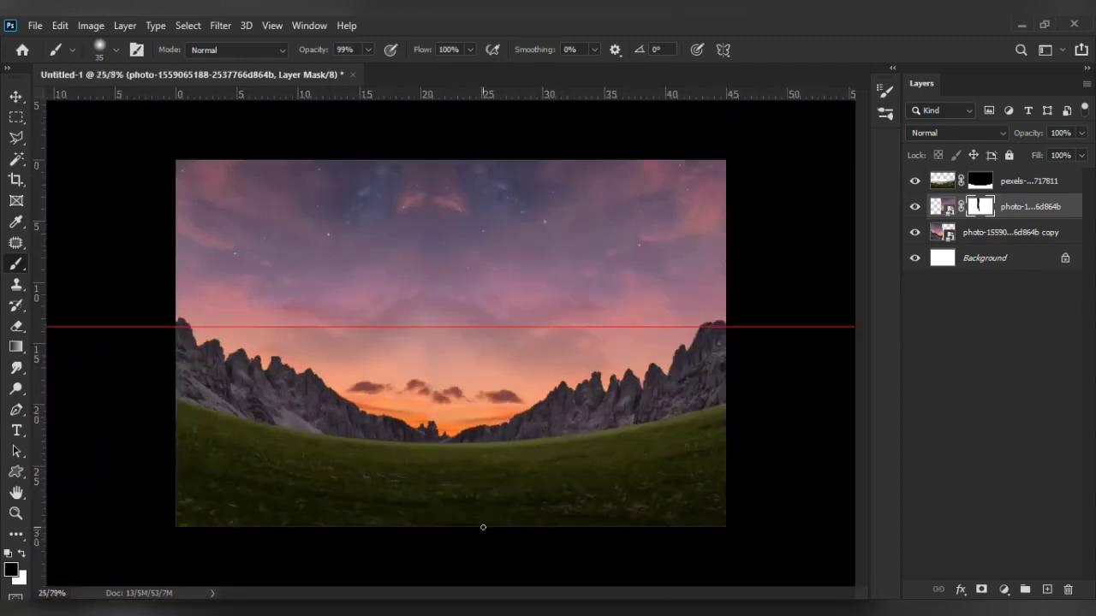
pyautogui.scroll(1, 447, 329)
pyautogui.hotkey('ctrl', 'e')
# - Add a colorized Hue/Saturation layer (Hue 230, Lightness -27) and clip a copy to the grass
pyautogui.click(1004, 590)
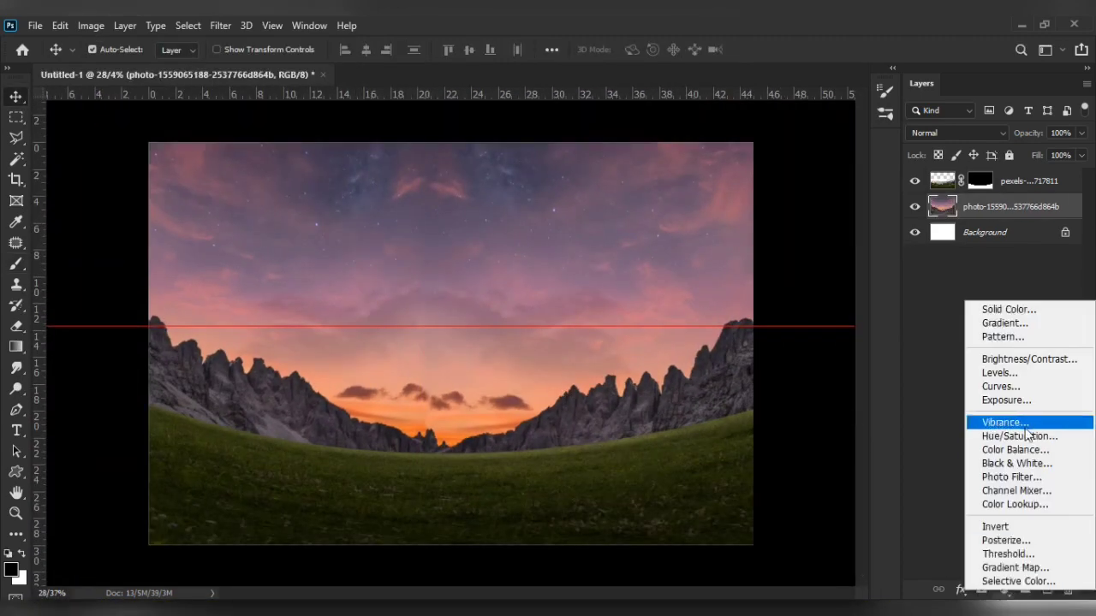
pyautogui.click(997, 435)
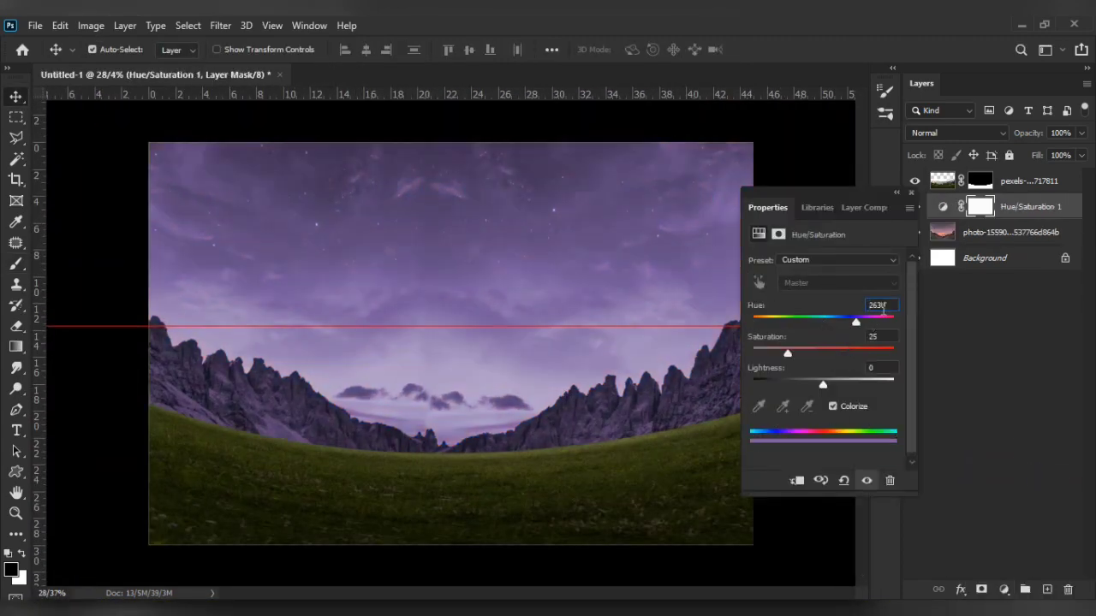
pyautogui.write('230')
pyautogui.press('Tab')
pyautogui.write('0')
pyautogui.press('Tab')
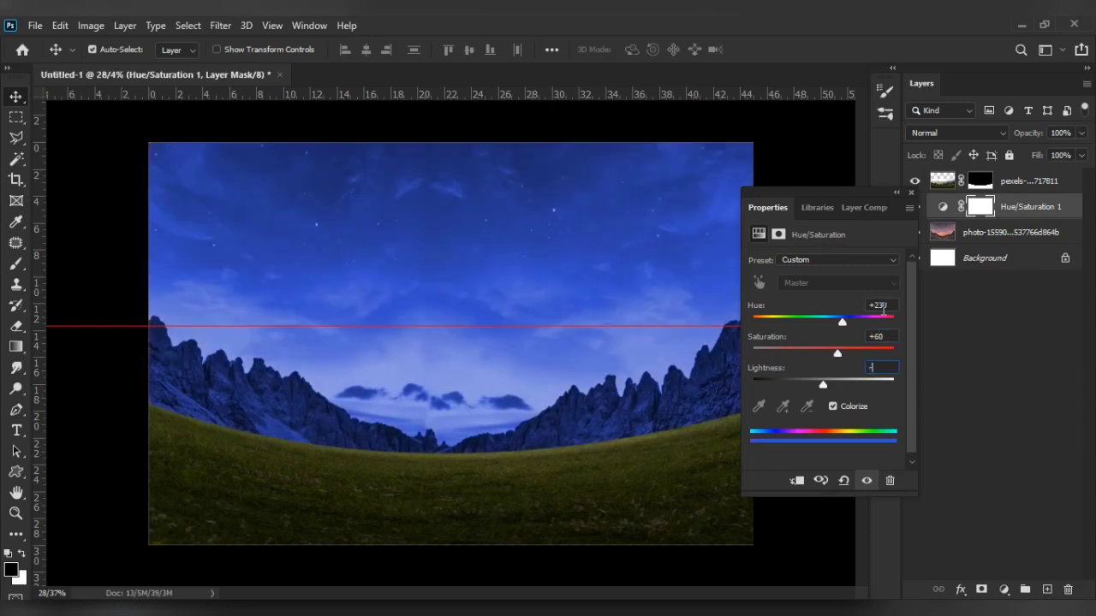
pyautogui.write('-27')
pyautogui.click(913, 190)
pyautogui.moveTo(1022, 210); pyautogui.dragTo(1006, 178)
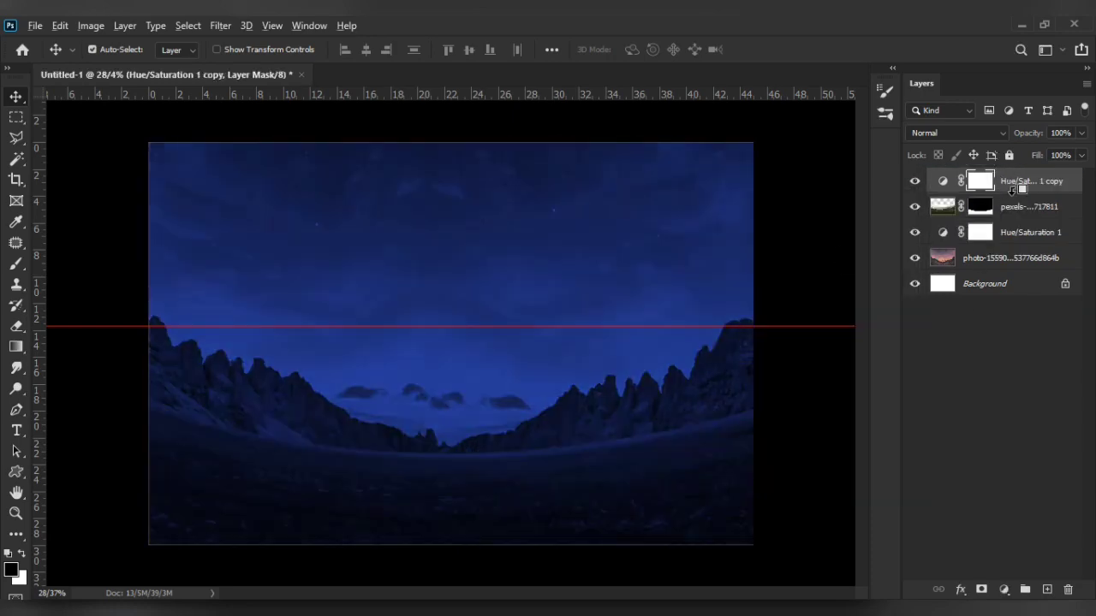
pyautogui.hotkey('ctrl', 'alt', 'g')
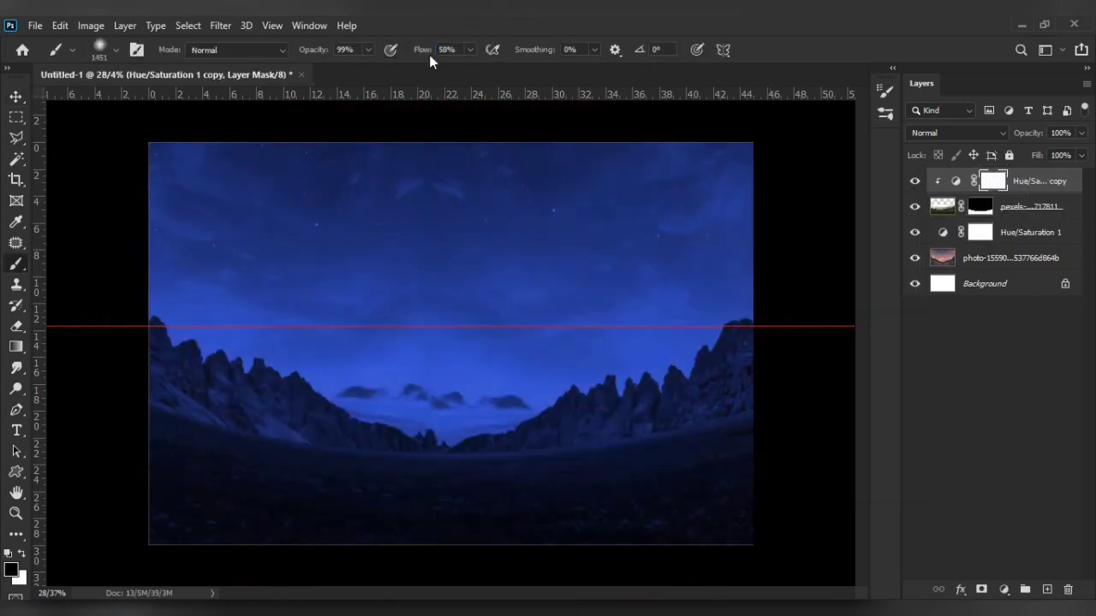
# - Paint light back onto the centre of the meadow with a low-flow brush on the adjustment mask
pyautogui.hotkey('shift', '3')
pyautogui.hotkey('shift', '5')
pyautogui.moveTo(450, 467); pyautogui.dragTo(441, 475)
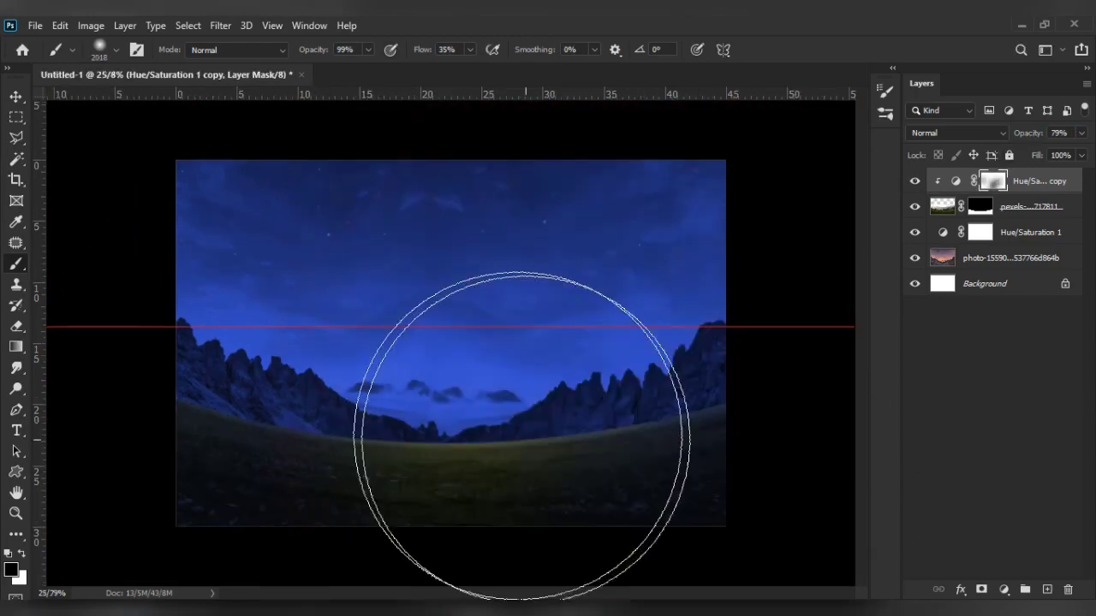
pyautogui.scroll(3, 497, 459)
pyautogui.moveTo(411, 224)
pyautogui.mouseDown()
pyautogui.moveTo(306, 242)
pyautogui.moveTo(555, 321)
pyautogui.mouseUp()
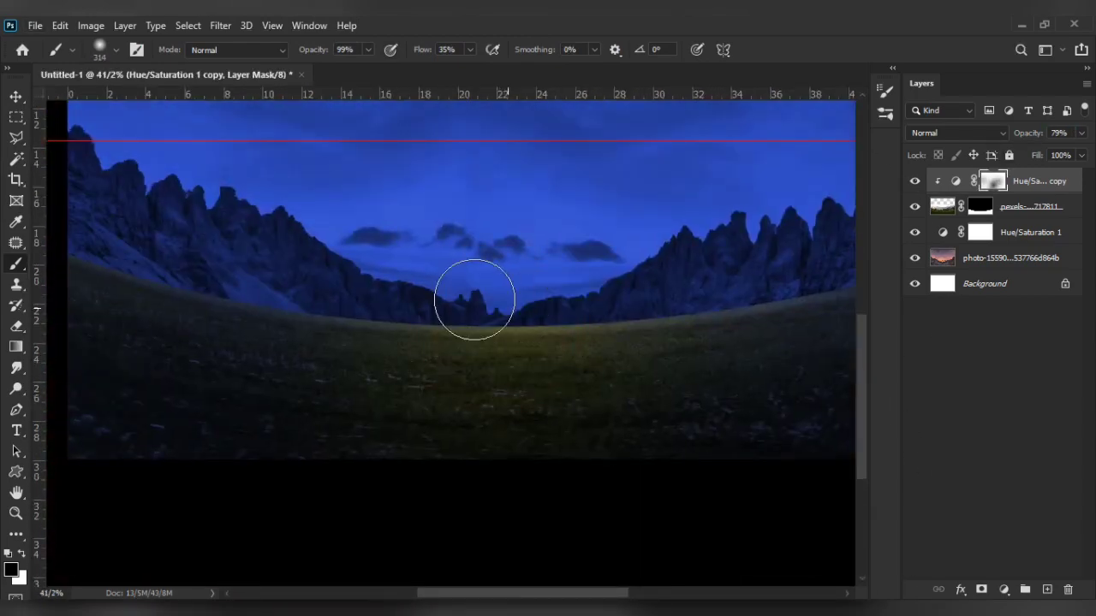
pyautogui.scroll(2, 475, 300)
pyautogui.hotkey('alt', '[')
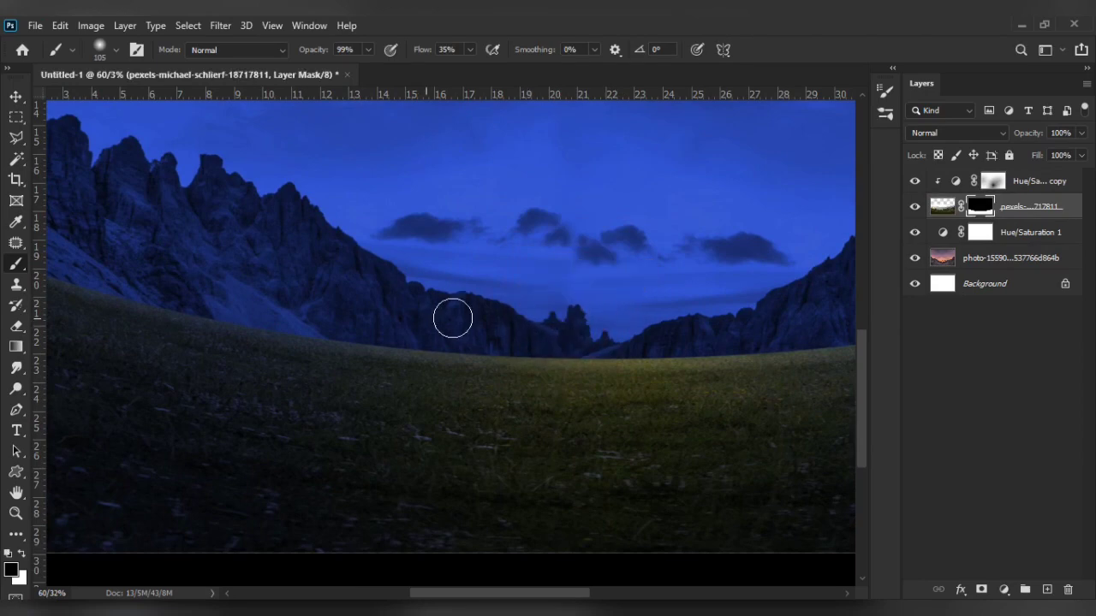
pyautogui.moveTo(417, 51); pyautogui.dragTo(480, 51)
# - Pan along the mountain ridge to check its edges, then zoom out to the whole composition
pyautogui.scroll(3, 474, 331)
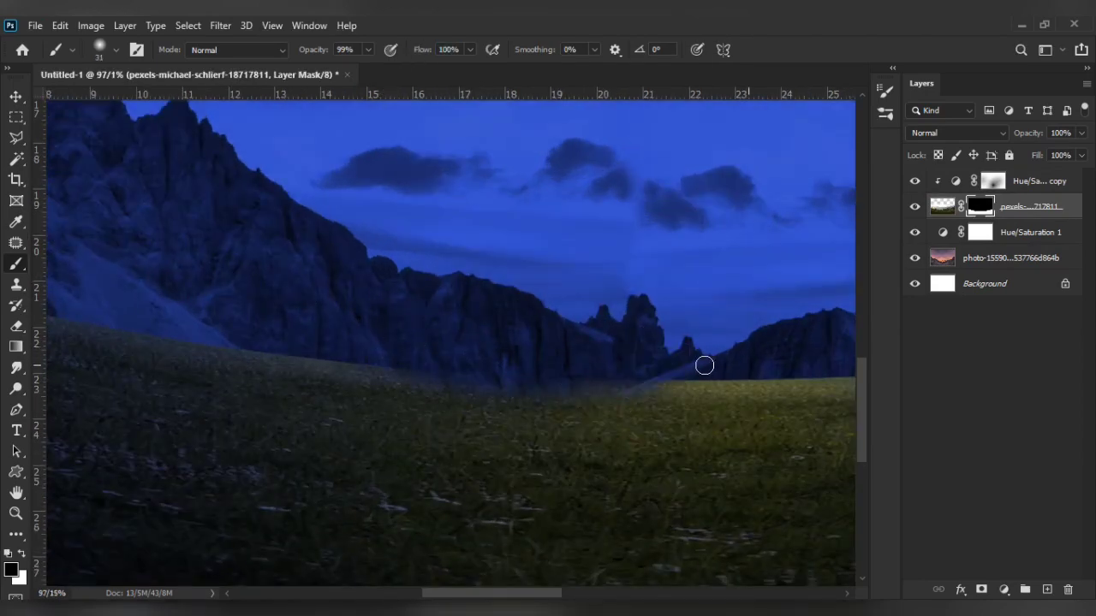
pyautogui.scroll(-2, 704, 365)
pyautogui.scroll(-3, 371, 384)
pyautogui.scroll(2, 514, 520)
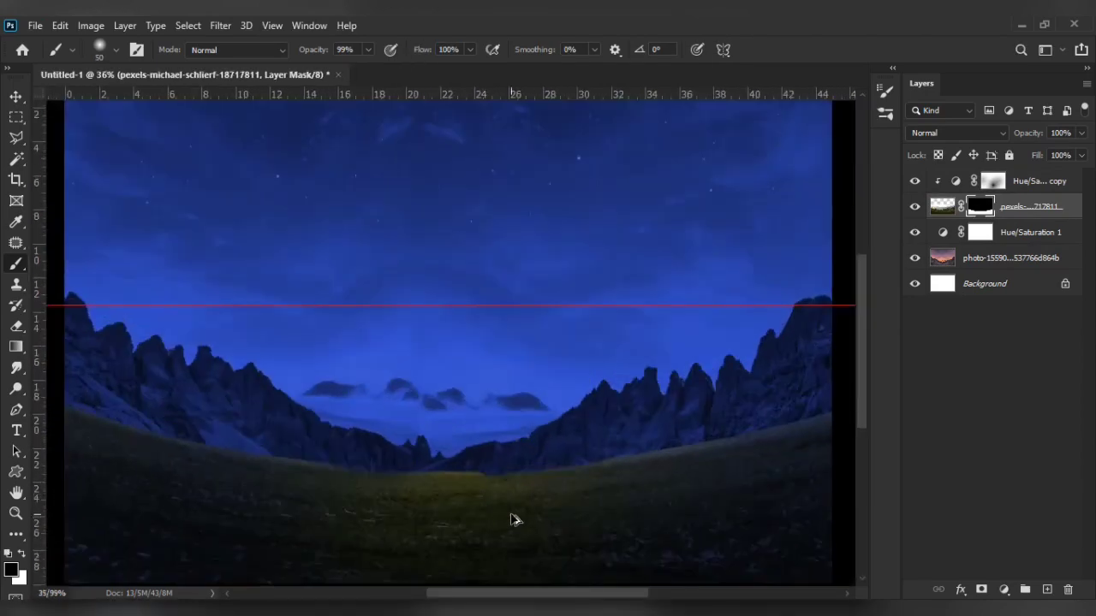
pyautogui.scroll(3, 120, 386)
pyautogui.scroll(3, 216, 326)
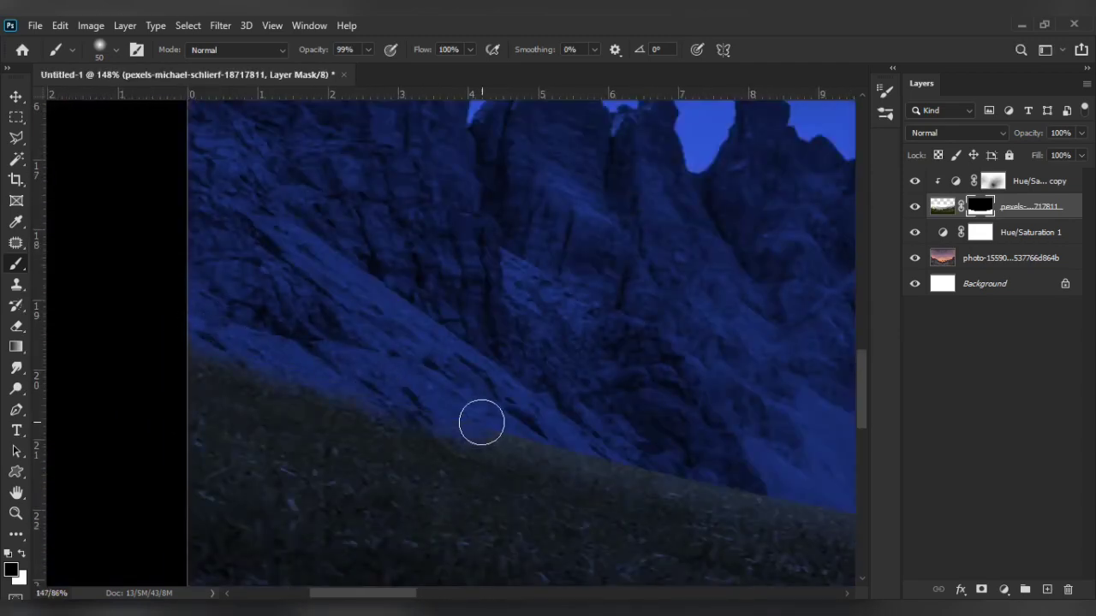
pyautogui.moveTo(481, 423); pyautogui.dragTo(269, 331)
pyautogui.moveTo(773, 415); pyautogui.dragTo(230, 325)
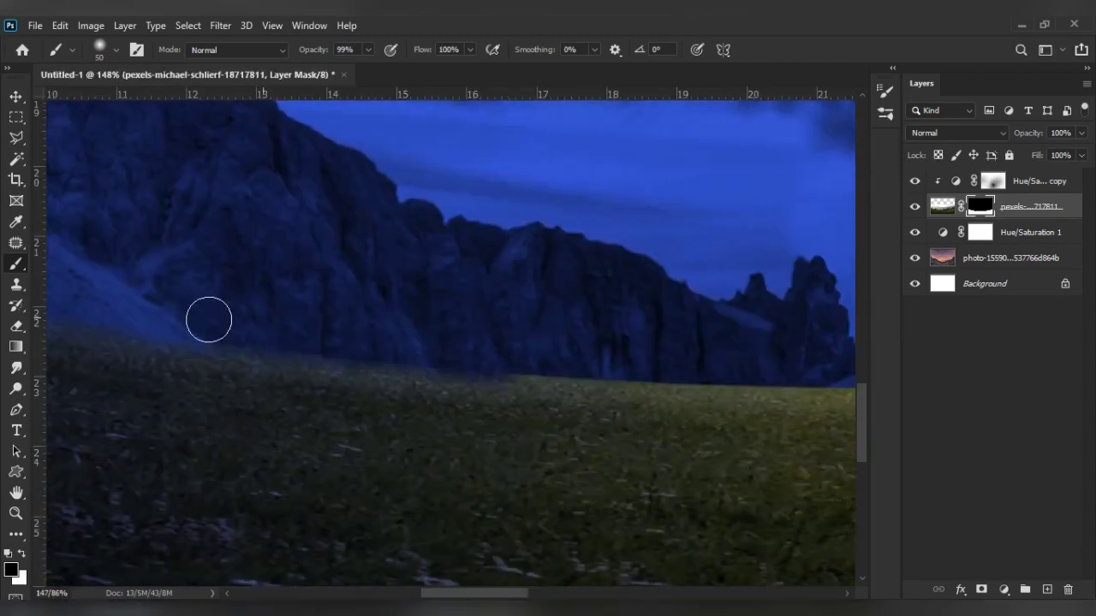
pyautogui.moveTo(459, 348); pyautogui.dragTo(254, 357)
pyautogui.moveTo(453, 368); pyautogui.dragTo(145, 380)
pyautogui.moveTo(541, 386); pyautogui.dragTo(70, 393)
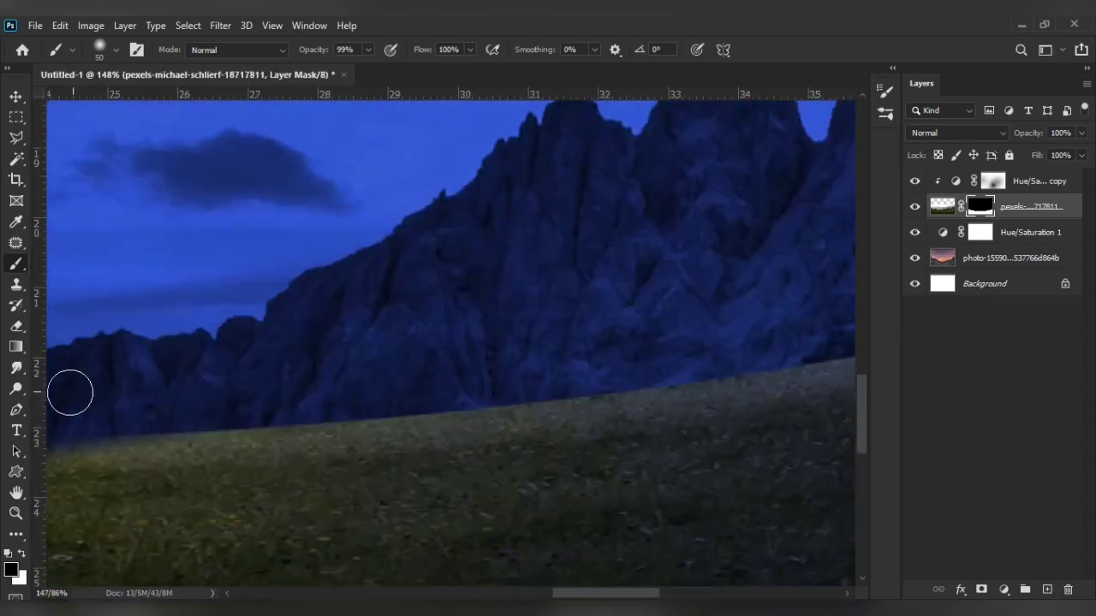
pyautogui.moveTo(448, 401); pyautogui.dragTo(197, 377)
pyautogui.moveTo(599, 403); pyautogui.dragTo(357, 436)
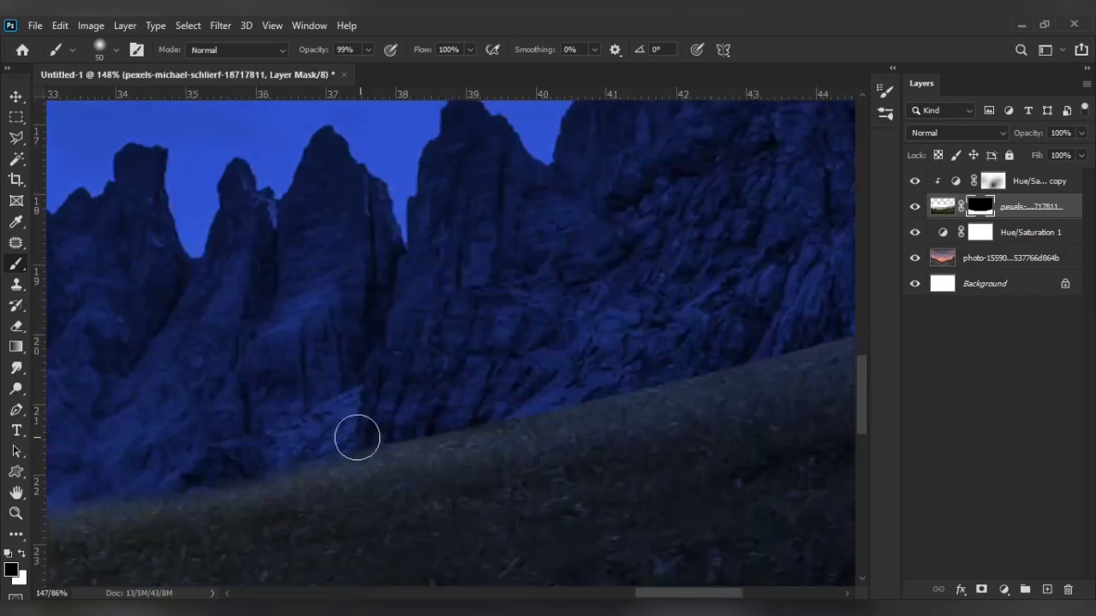
pyautogui.moveTo(616, 445); pyautogui.dragTo(363, 468)
pyautogui.scroll(-3, 513, 406)
pyautogui.scroll(-2, 512, 406)
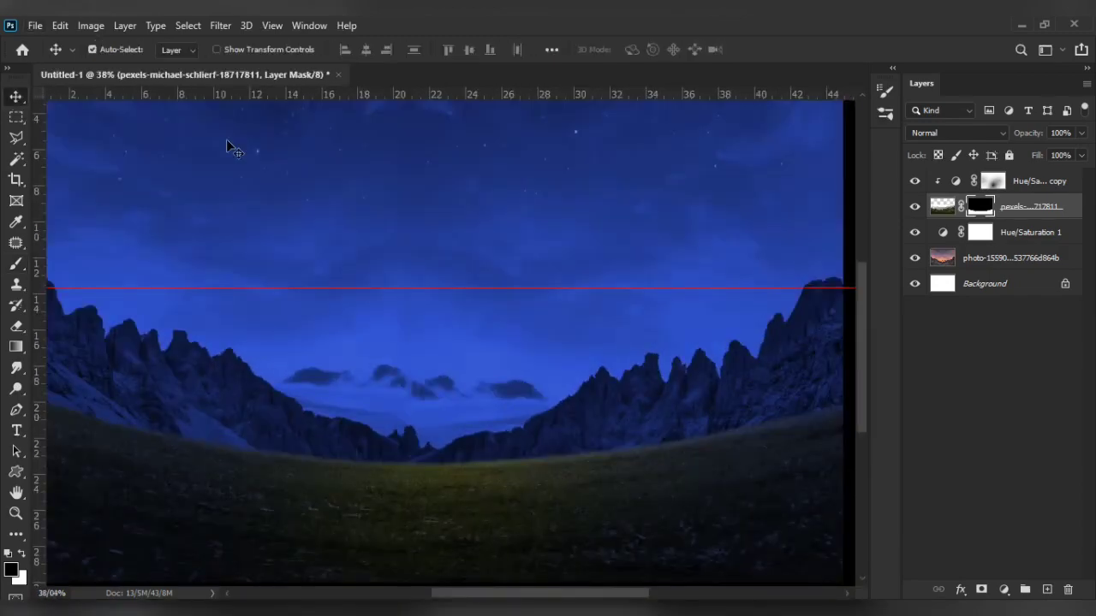
pyautogui.hotkey('alt', '[')
pyautogui.scroll(-1, 94, 235)
# - Paint a soft purple glow into the sky centre with a very large, low-flow brush
pyautogui.moveTo(385, 405); pyautogui.dragTo(626, 453)
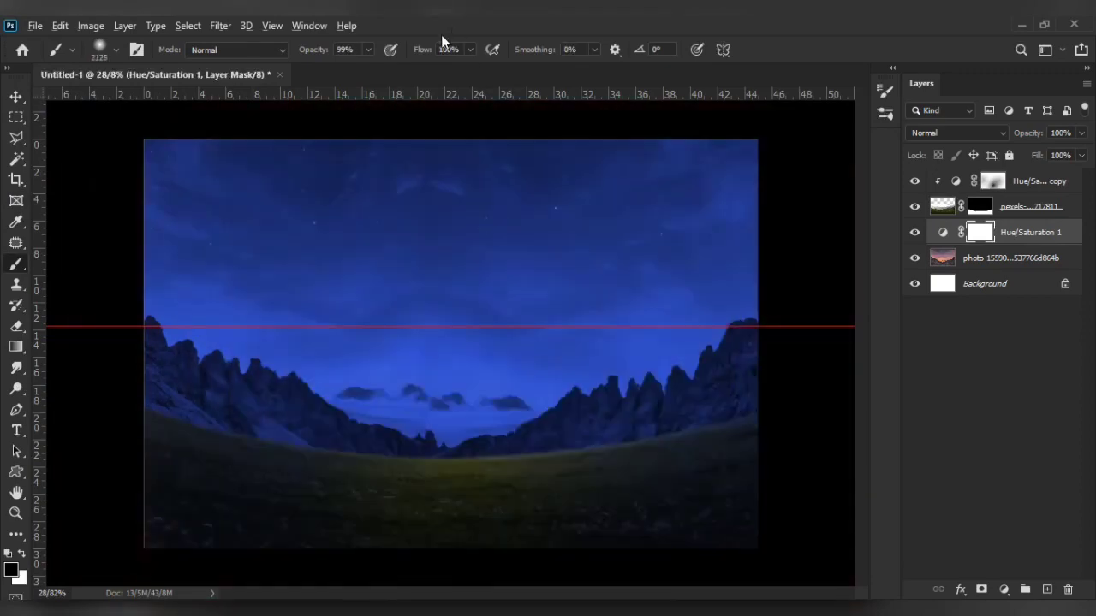
pyautogui.press('[')
pyautogui.press('[')
pyautogui.press('[')
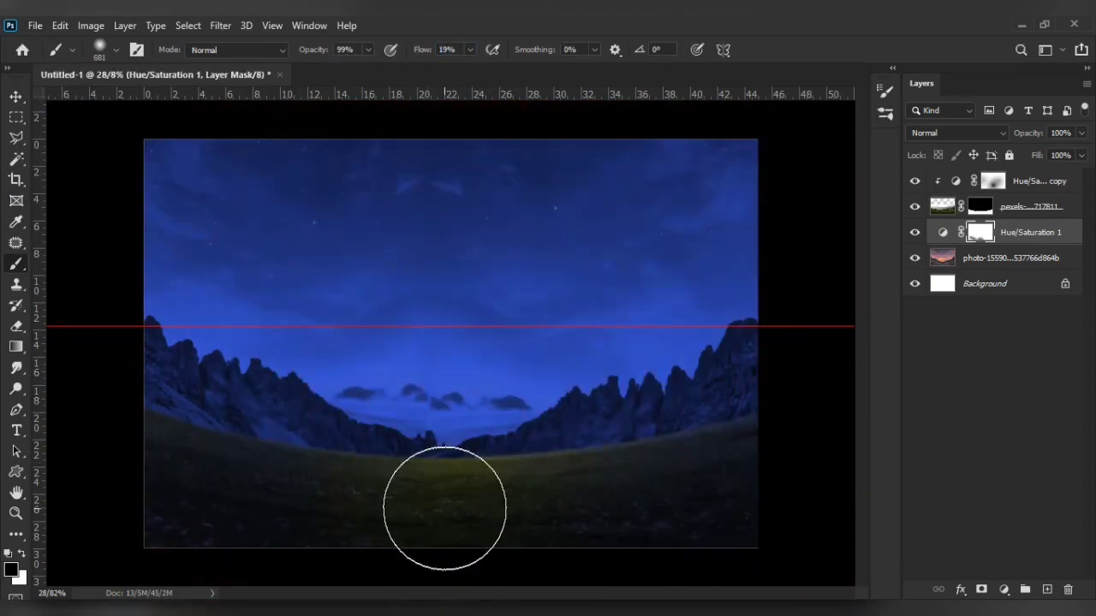
pyautogui.scroll(-1, 585, 269)
pyautogui.press(']')
pyautogui.press(']')
pyautogui.press(']')
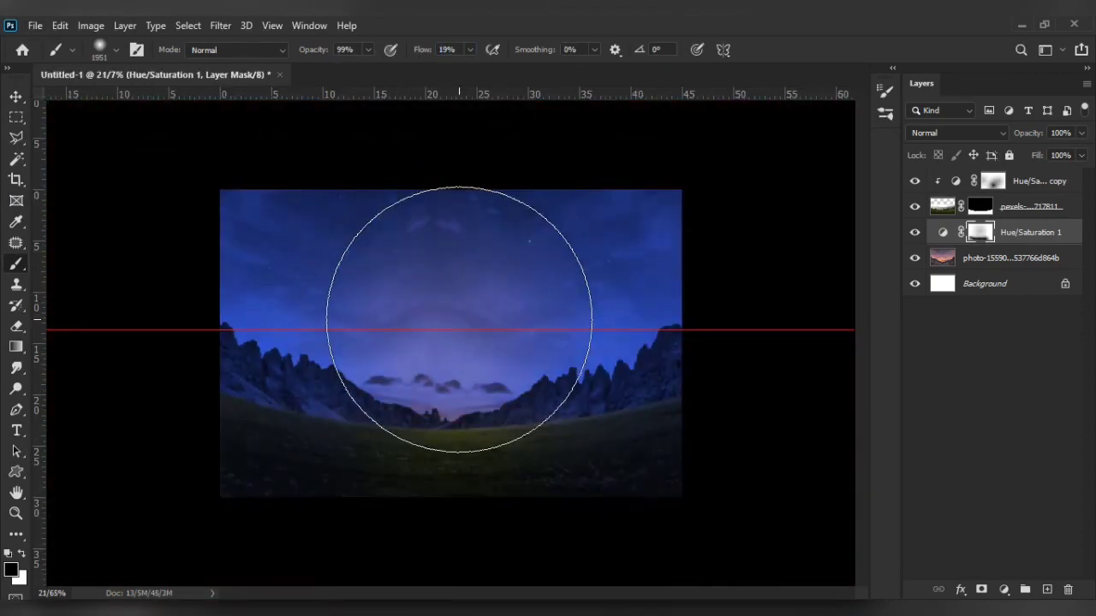
pyautogui.moveTo(459, 286); pyautogui.dragTo(420, 353)
# - Place the moon, delete its black backdrop with the Magic Wand, scale it down, and place the clouds photo
pyautogui.press('Return')
pyautogui.press('v')
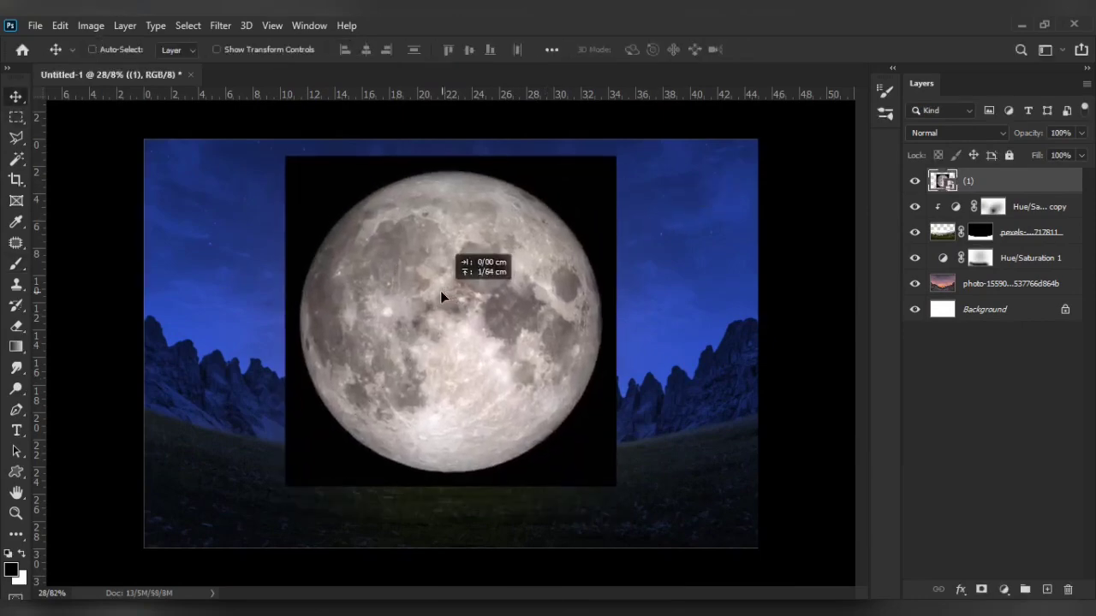
pyautogui.press('w')
pyautogui.click(325, 203)
pyautogui.press('Delete')
pyautogui.hotkey('ctrl', 't')
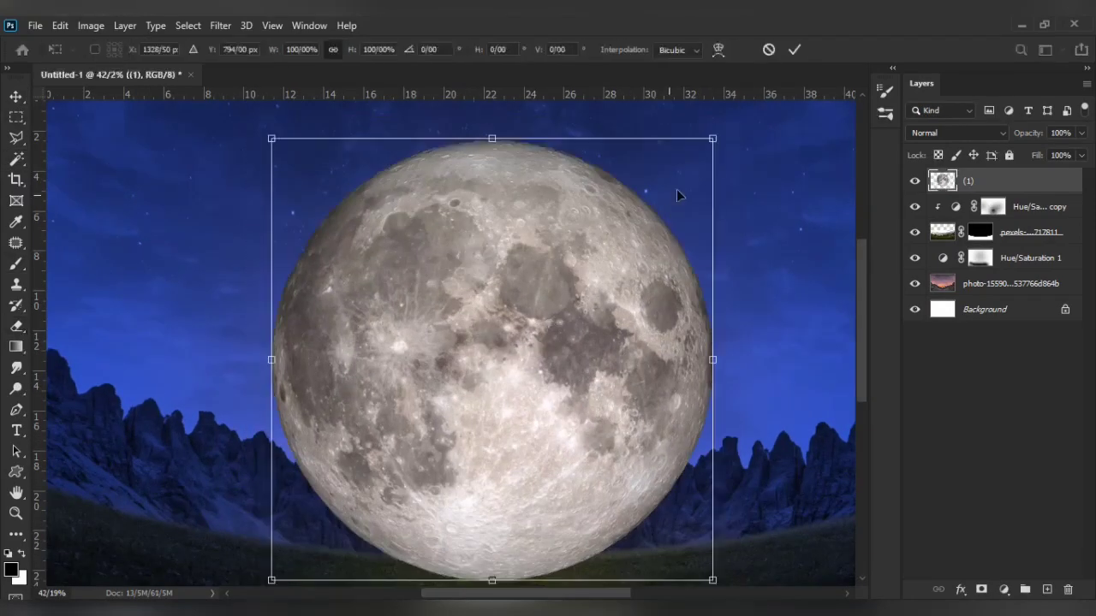
pyautogui.moveTo(676, 189); pyautogui.dragTo(678, 211)
pyautogui.scroll(-2, 678, 211)
pyautogui.press('Return')
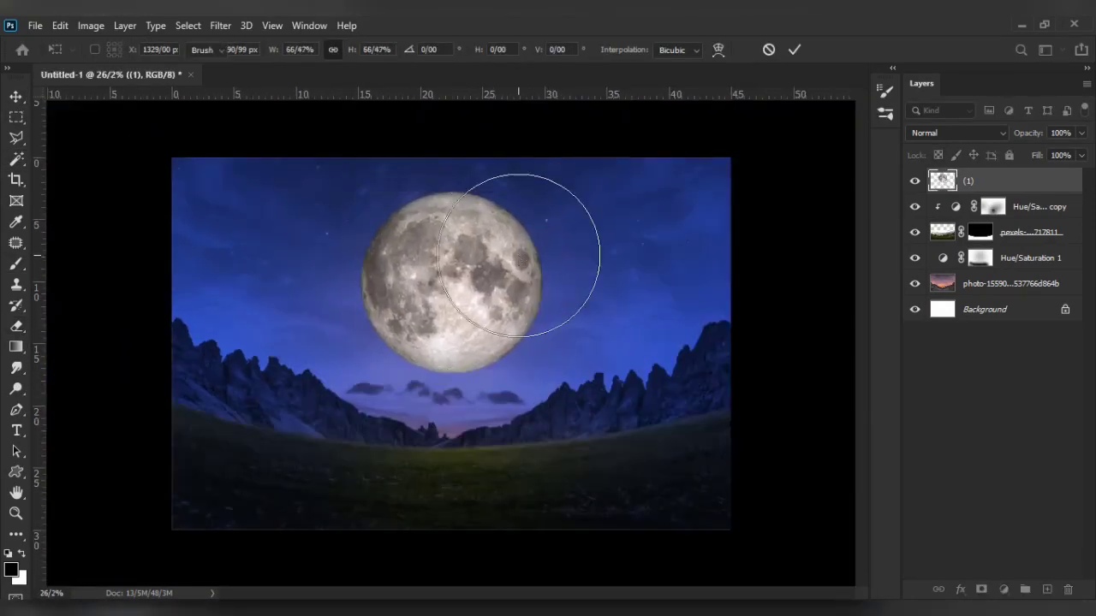
pyautogui.moveTo(487, 366)
pyautogui.mouseDown()
pyautogui.moveTo(512, 287)
pyautogui.moveTo(741, 215)
pyautogui.mouseUp()
pyautogui.press('Return')
# - Move the clouds up over the sky, rasterize them, and apply Polar Coordinates for a swirl
pyautogui.hotkey('ctrl', 't')
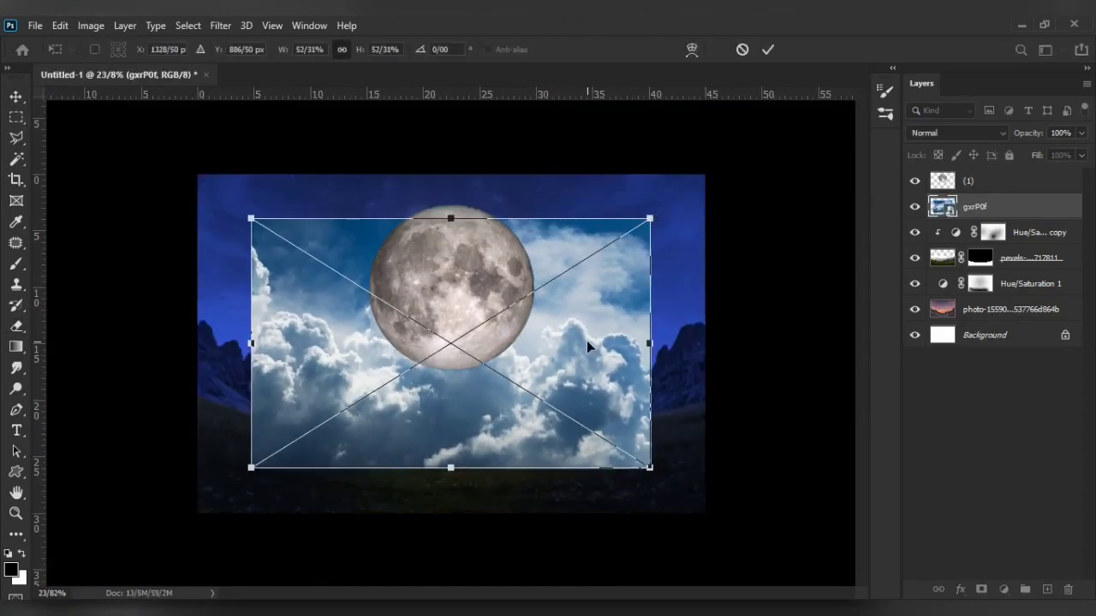
pyautogui.moveTo(587, 345); pyautogui.dragTo(586, 312)
pyautogui.press('Return')
pyautogui.click(220, 24)
pyautogui.click(454, 265)
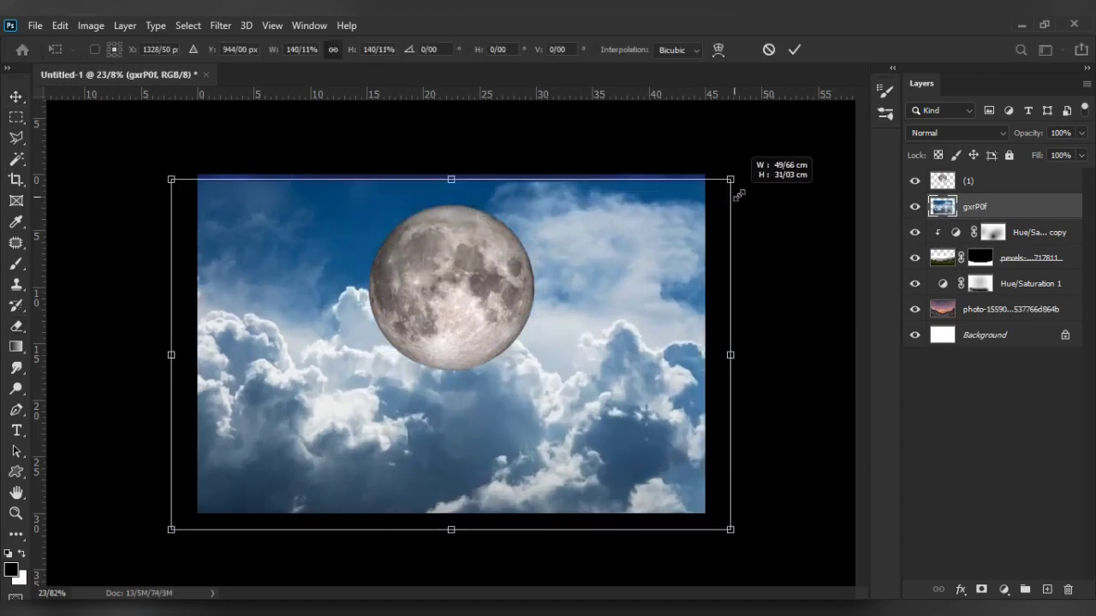
pyautogui.press('Return')
pyautogui.click(220, 25)
pyautogui.moveTo(237, 282)
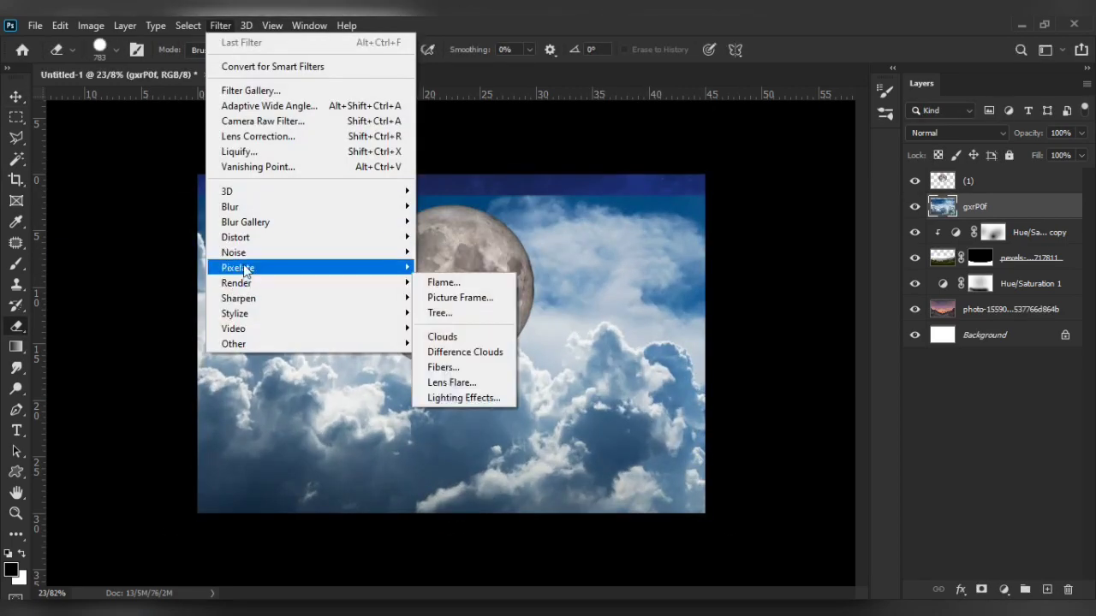
pyautogui.click(481, 271)
pyautogui.click(660, 153)
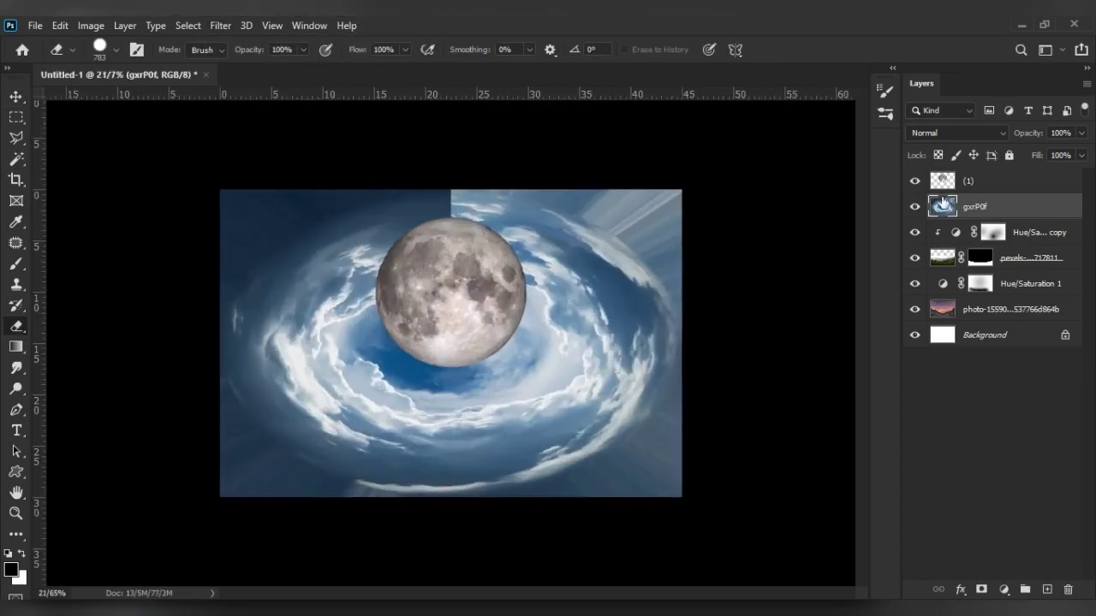
# - Move the clouds and moon below the adjustment layers and shift the cloud swirl down
pyautogui.moveTo(1015, 289); pyautogui.dragTo(1011, 224)
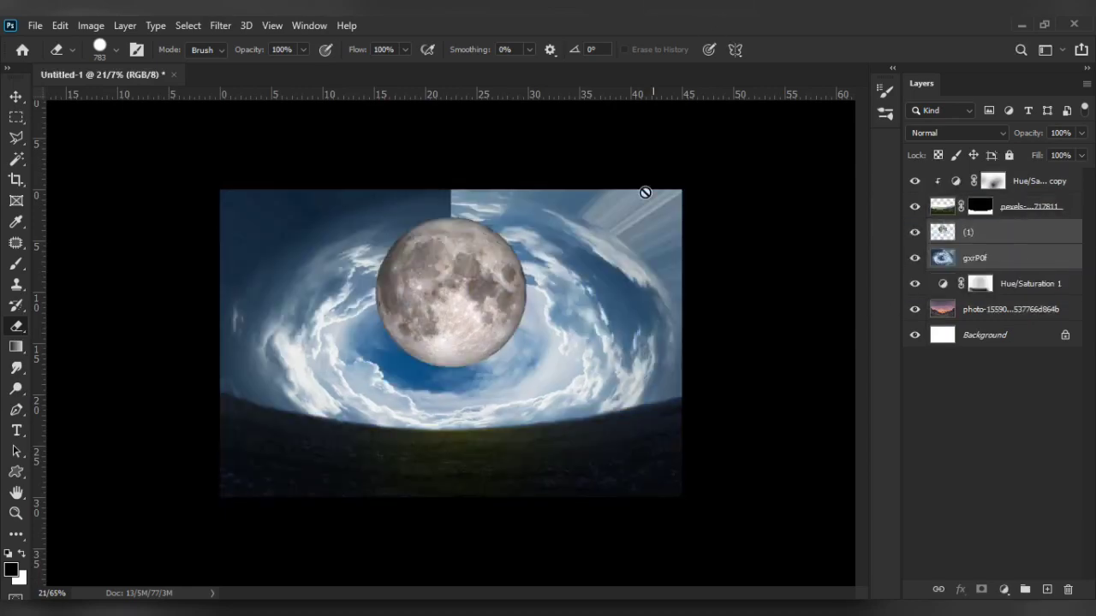
pyautogui.click(1016, 256)
pyautogui.press('v')
pyautogui.moveTo(597, 203)
pyautogui.mouseDown()
pyautogui.moveTo(598, 286)
pyautogui.moveTo(582, 313)
pyautogui.moveTo(634, 294)
pyautogui.mouseUp()
# - Enlarge a copy of the cloud swirl to fill the frame and flip it horizontally
pyautogui.hotkey('ctrl', 't')
pyautogui.press('Return')
pyautogui.hotkey('ctrl', '+')
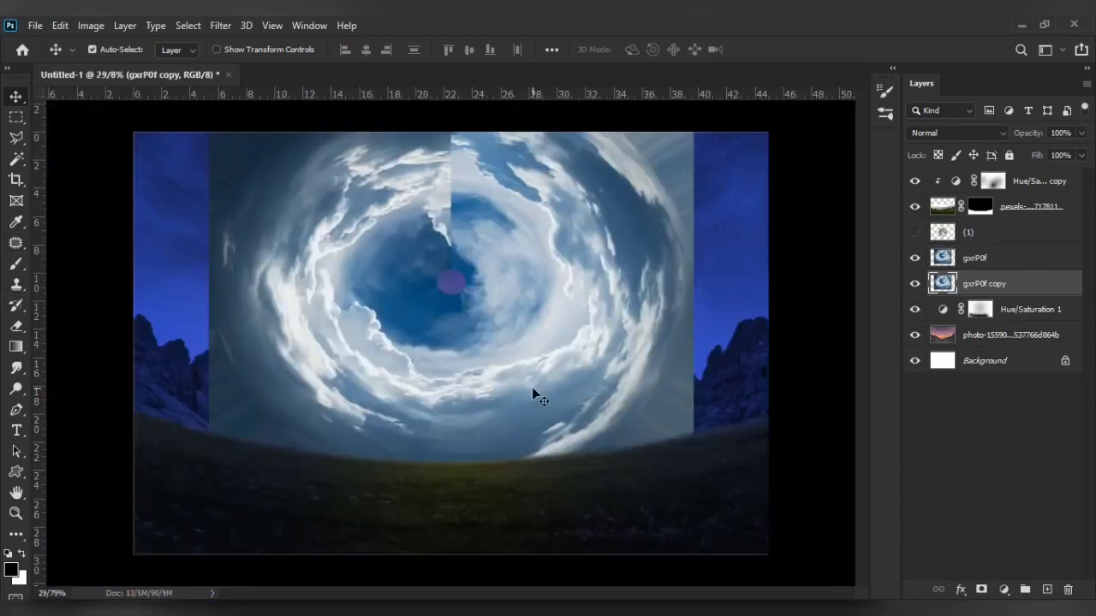
pyautogui.moveTo(686, 488); pyautogui.dragTo(882, 533)
pyautogui.rightClick(480, 377)
pyautogui.click(514, 357)
pyautogui.press('Return')
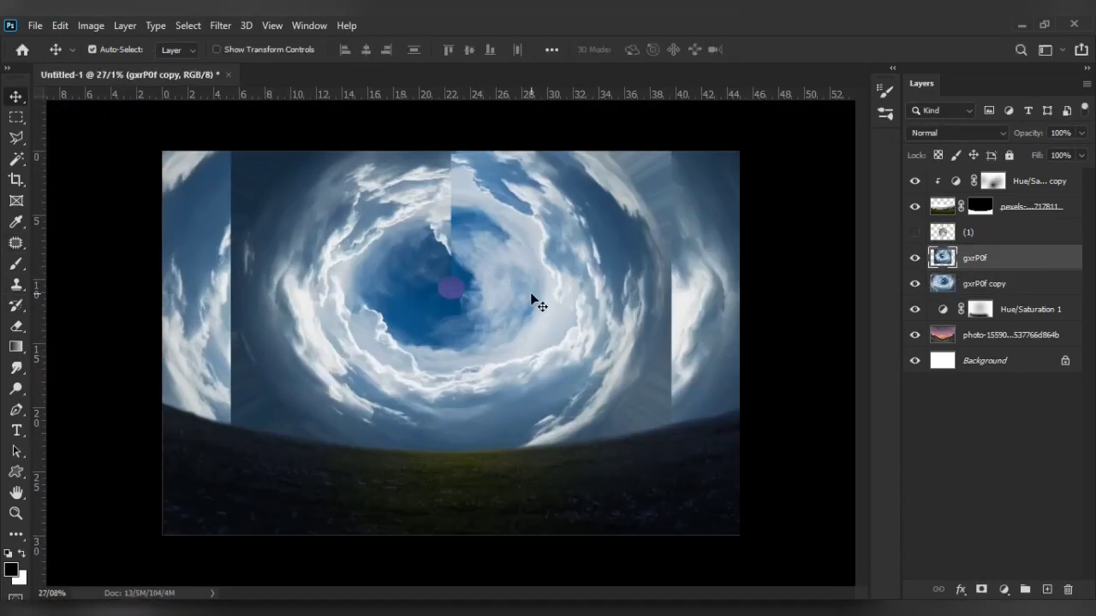
# - Paint out the vertical seam on the left sky in the clouds' layer mask
pyautogui.click(21, 262)
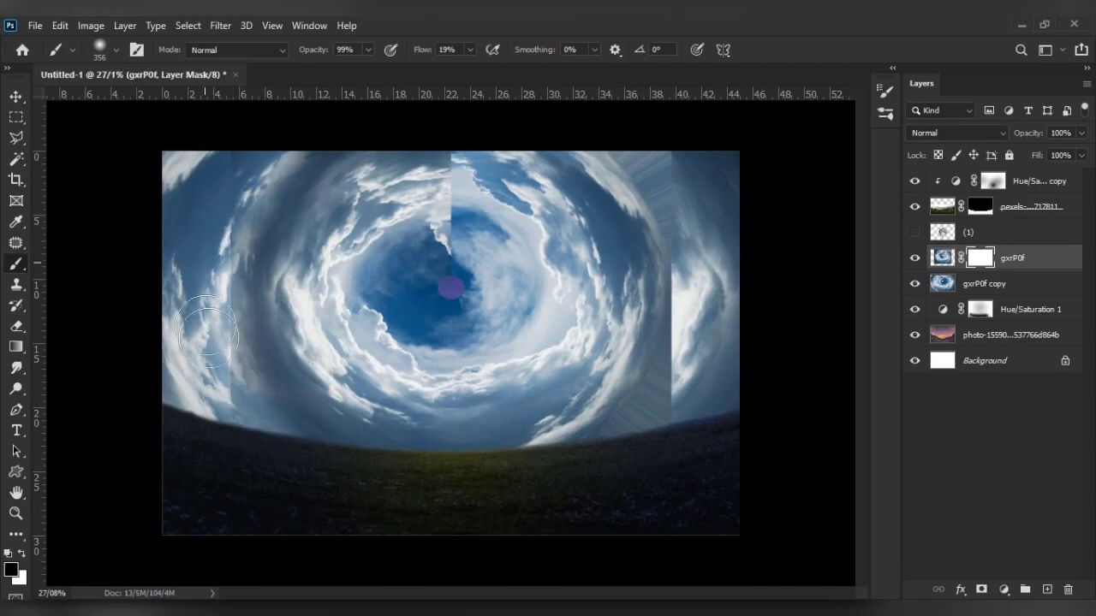
pyautogui.moveTo(229, 152); pyautogui.dragTo(240, 438)
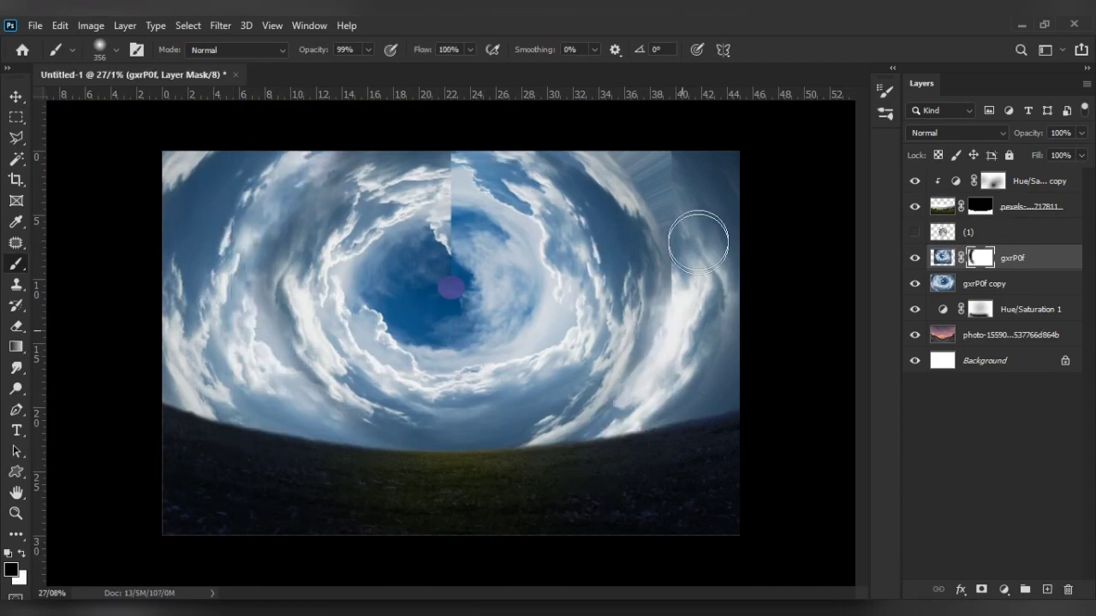
pyautogui.keyDown('alt'); pyautogui.scroll(3, 475, 233); pyautogui.keyUp('alt')
# - Patch the vortex's centre seam by outlining each part and covering it with nearby clean clouds
pyautogui.keyDown('alt'); pyautogui.scroll(5, 411, 394); pyautogui.keyUp('alt')
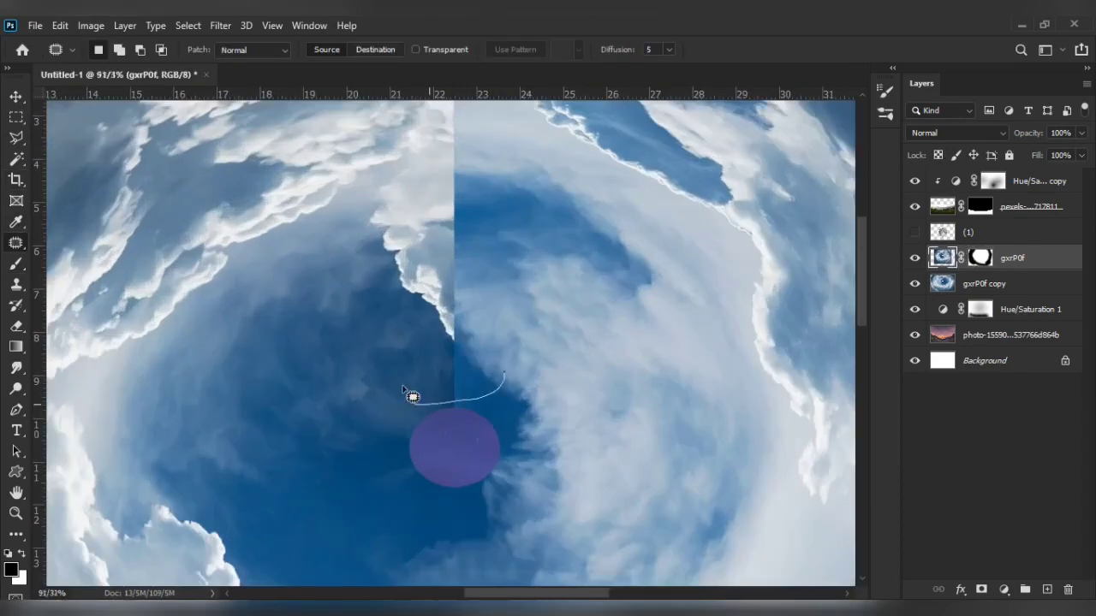
pyautogui.keyDown('alt'); pyautogui.scroll(5, 455, 454); pyautogui.keyUp('alt')
pyautogui.moveTo(463, 158)
pyautogui.mouseDown()
pyautogui.moveTo(579, 385)
pyautogui.moveTo(370, 398)
pyautogui.mouseUp()
pyautogui.scroll(3, 518, 285)
pyautogui.moveTo(548, 248); pyautogui.dragTo(469, 235)
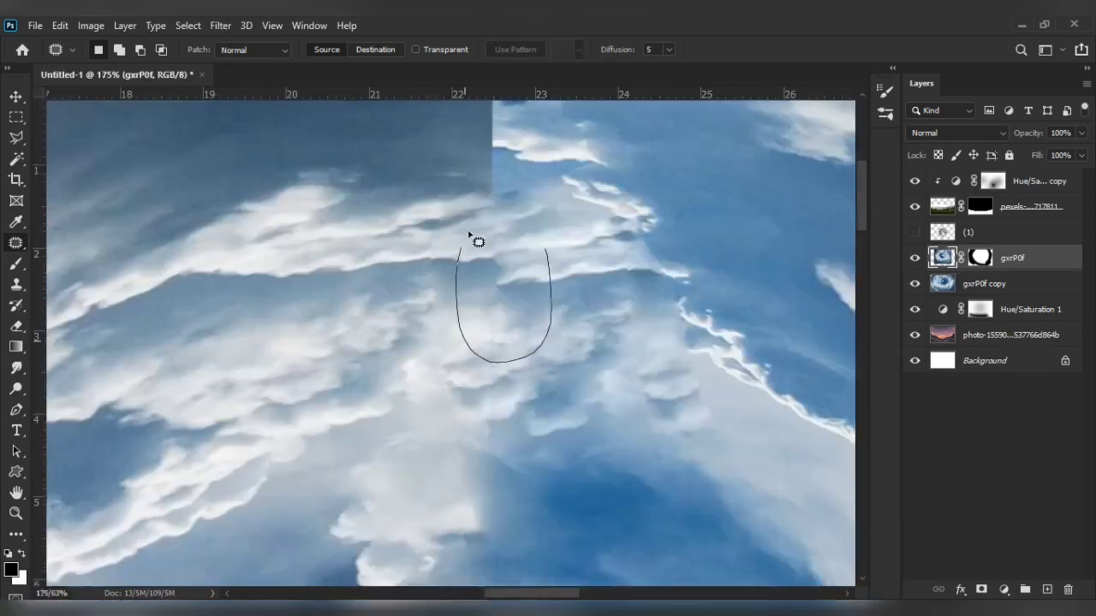
pyautogui.moveTo(342, 303); pyautogui.dragTo(342, 303)
pyautogui.scroll(3, 616, 331)
pyautogui.moveTo(389, 249); pyautogui.dragTo(390, 330)
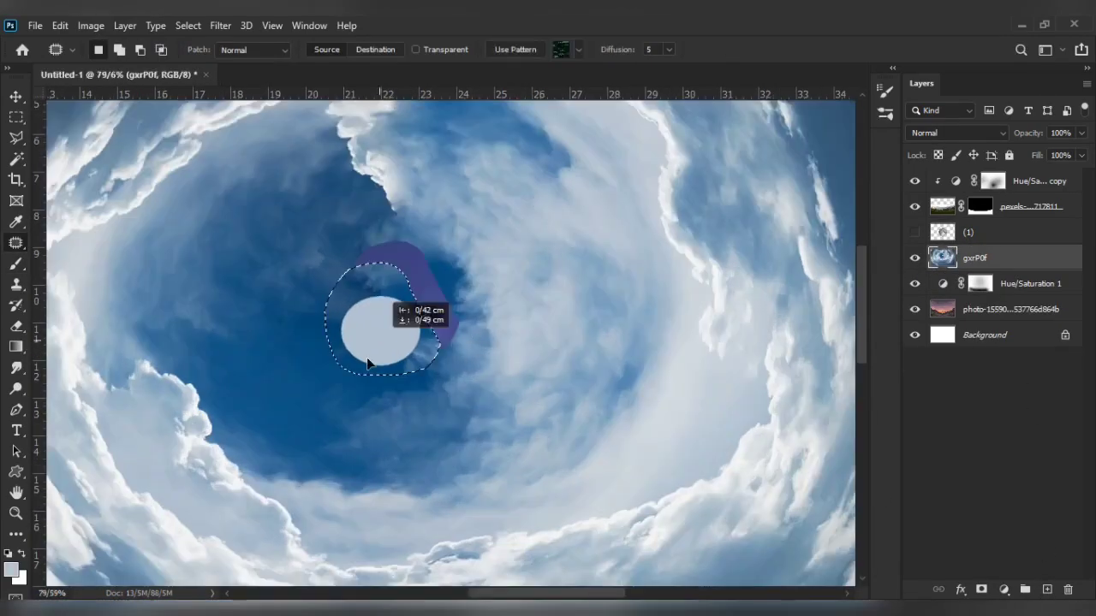
pyautogui.moveTo(391, 330); pyautogui.dragTo(305, 420)
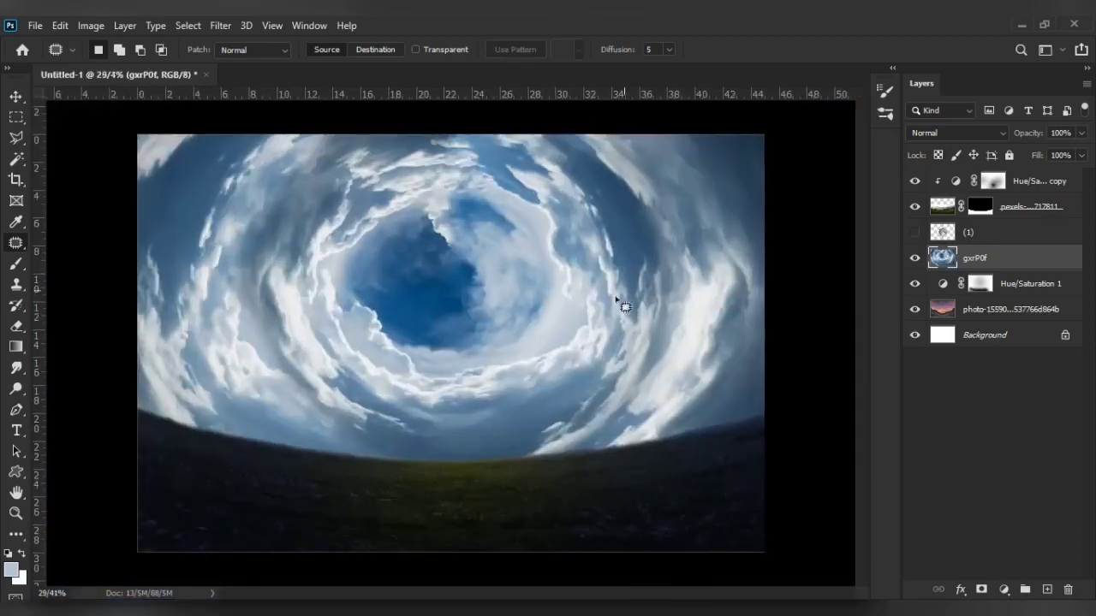
# - Show the moon layer, move it up into the vortex and scale it larger
pyautogui.click(915, 232)
pyautogui.moveTo(449, 342); pyautogui.dragTo(447, 296)
pyautogui.hotkey('ctrl', 't')
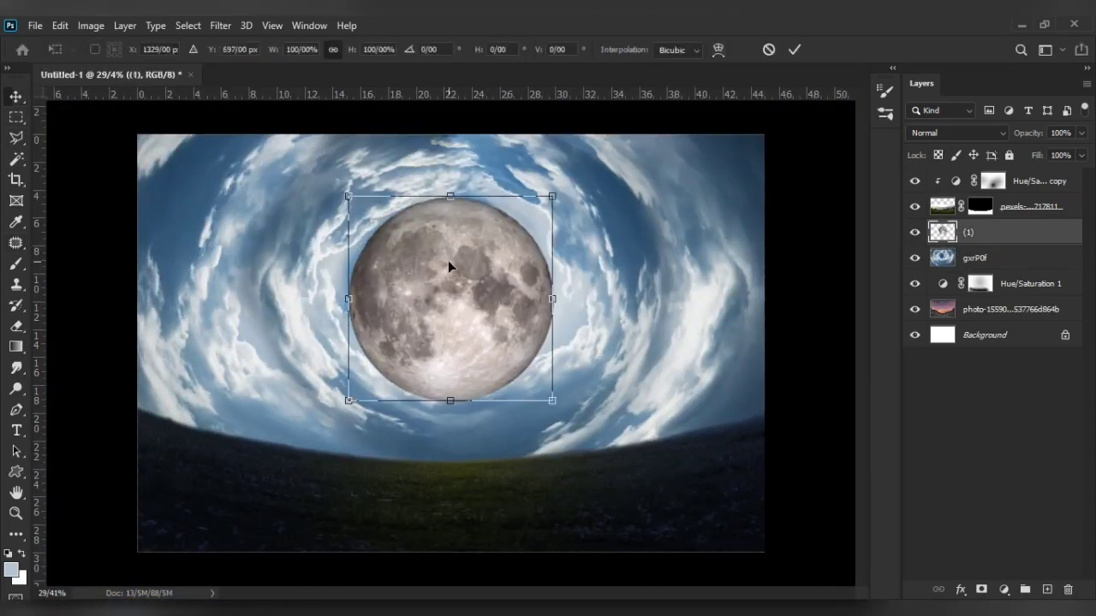
pyautogui.moveTo(553, 191); pyautogui.dragTo(567, 183)
pyautogui.press('Return')
# - Duplicate the swirling clouds layer
pyautogui.click(974, 257)
pyautogui.hotkey('ctrl', 't')
pyautogui.press('Return')
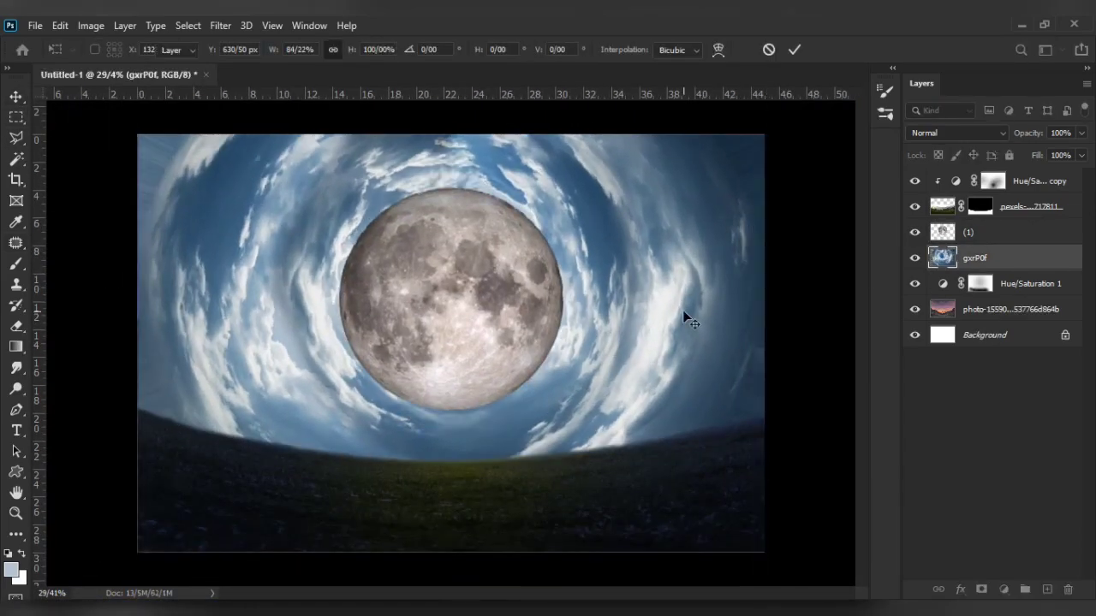
pyautogui.hotkey('ctrl', 'j')
pyautogui.moveTo(976, 258); pyautogui.dragTo(991, 268)
# - Enlarge and rotate the upper clouds copy around the vortex
pyautogui.click(974, 257)
pyautogui.hotkey('ctrl', 't')
pyautogui.scroll(-3, 505, 365)
pyautogui.moveTo(505, 365); pyautogui.dragTo(812, 157)
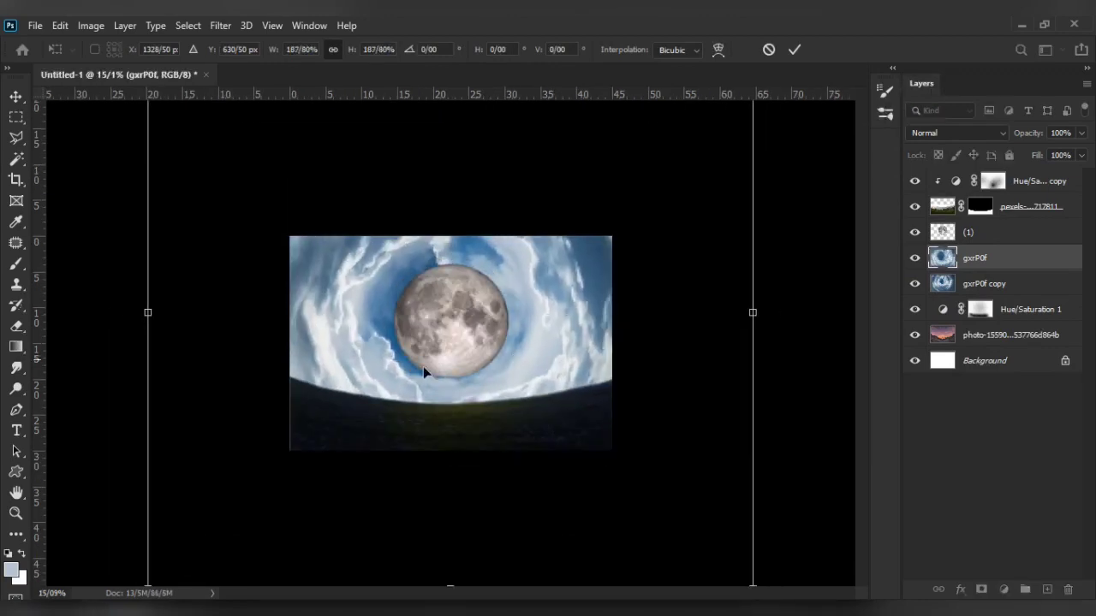
pyautogui.moveTo(423, 366); pyautogui.dragTo(524, 379)
pyautogui.press('Return')
# - Paint the upper clouds' mask with a smaller brush to blend them around the moon
pyautogui.scroll(2, 450, 341)
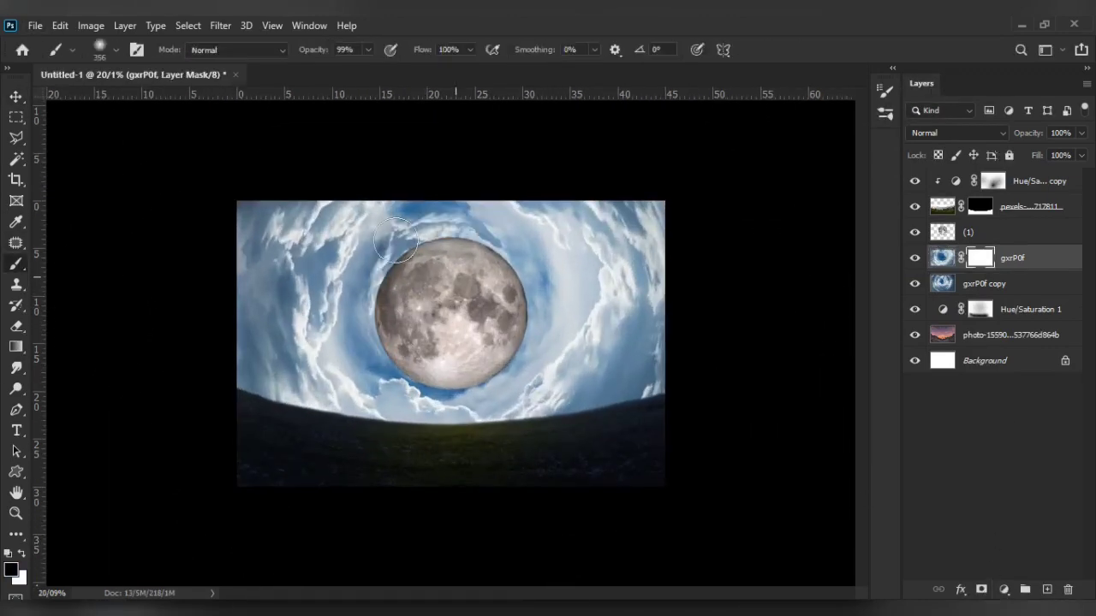
pyautogui.moveTo(395, 242)
pyautogui.mouseDown()
pyautogui.moveTo(384, 299)
pyautogui.moveTo(453, 294)
pyautogui.moveTo(550, 257)
pyautogui.moveTo(458, 377)
pyautogui.mouseUp()
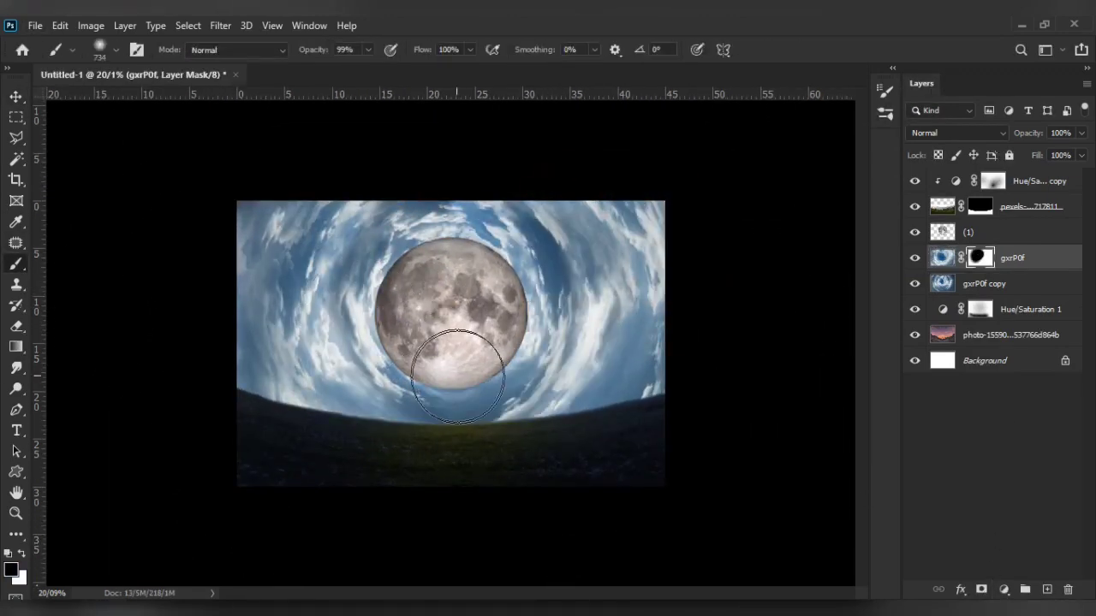
pyautogui.hotkey('ctrl', 'z')
pyautogui.press('[')
pyautogui.press('[')
pyautogui.press('[')
pyautogui.click(565, 270)
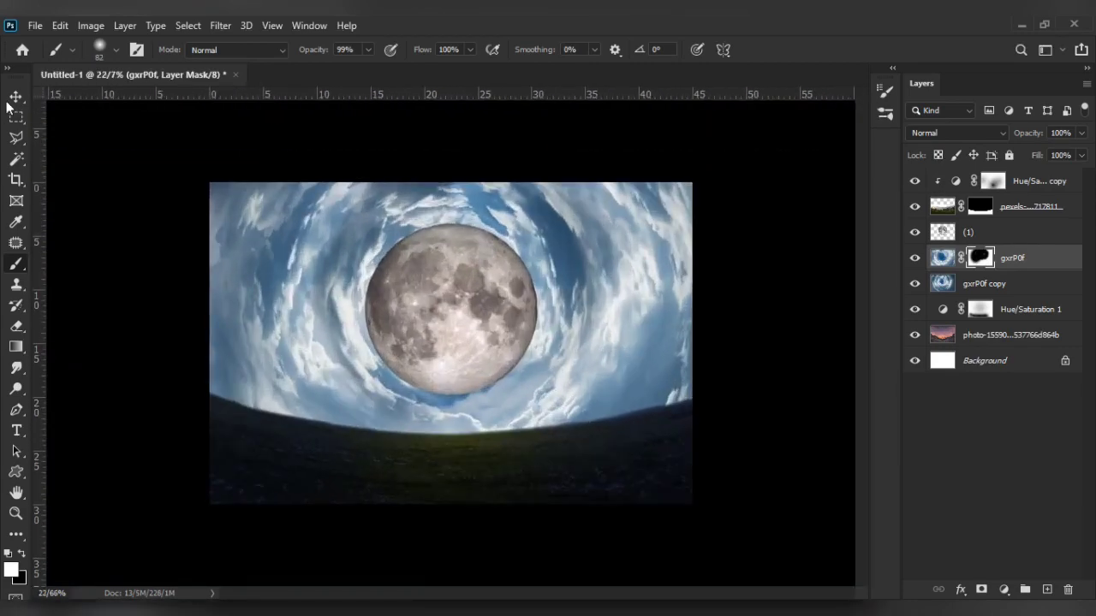
pyautogui.click(15, 96)
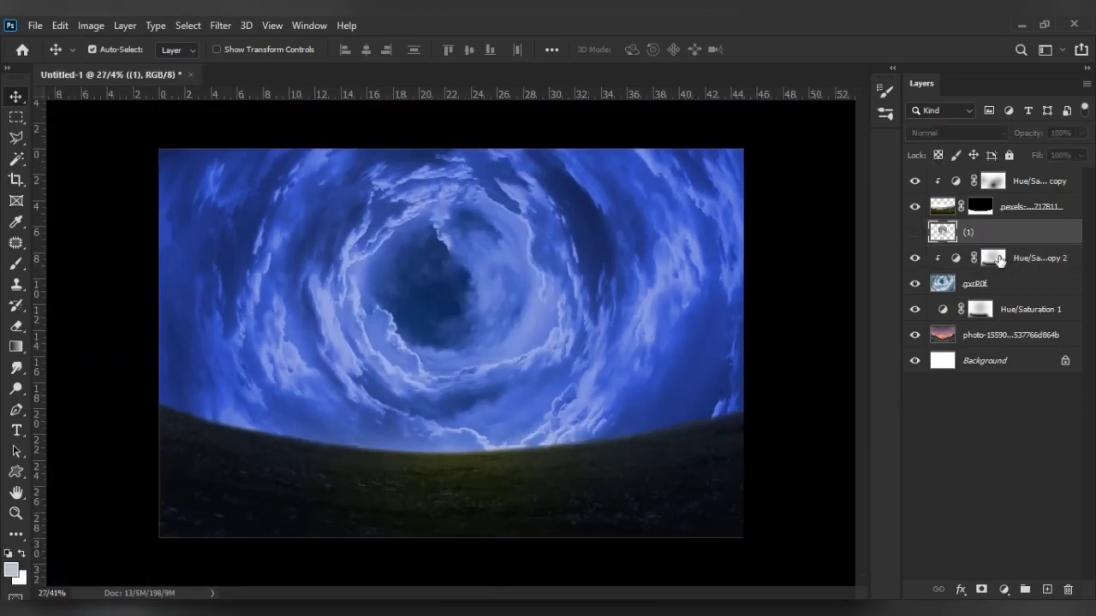
# - Set a Levels adjustment to 44 / 1.94 / 171 to brighten the cloud sky
pyautogui.click(976, 284)
pyautogui.doubleClick(993, 258)
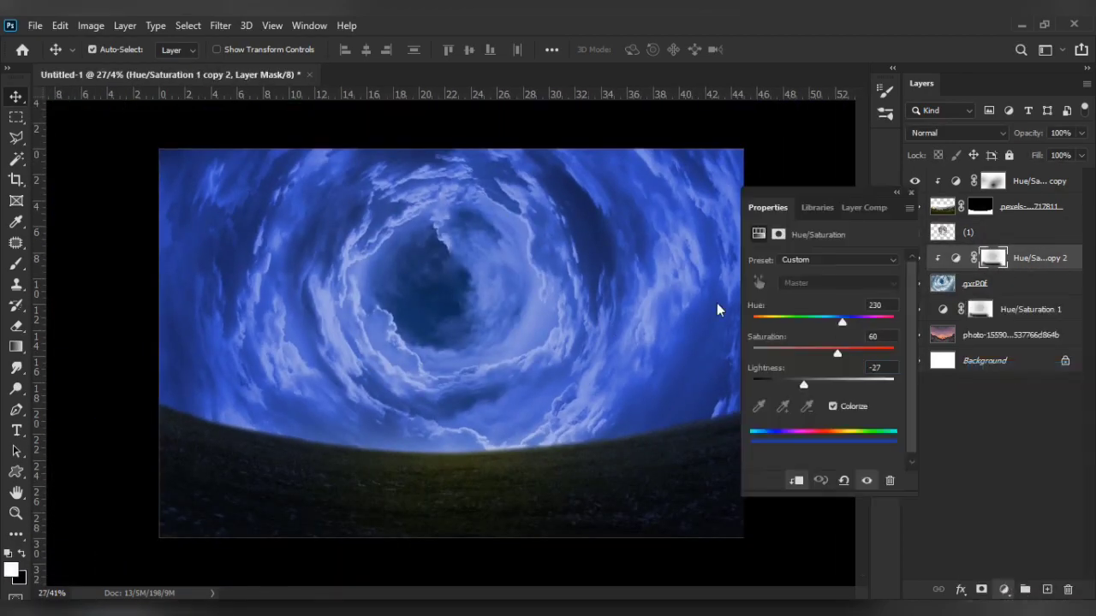
pyautogui.moveTo(835, 378); pyautogui.dragTo(795, 378)
pyautogui.moveTo(894, 378); pyautogui.dragTo(855, 377)
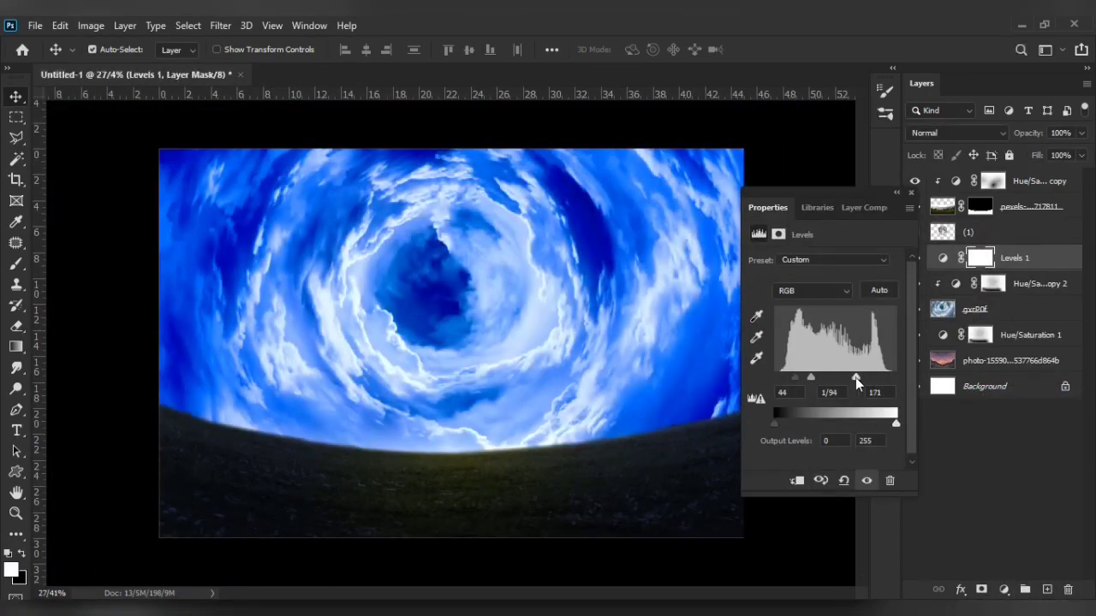
pyautogui.click(910, 193)
# - Clip the Levels to the cloud layer, invert its mask and pick the Brush
pyautogui.hotkey('ctrl', 'alt', 'g')
pyautogui.scroll(3, 386, 239)
pyautogui.hotkey('ctrl', 'i')
pyautogui.press('b')
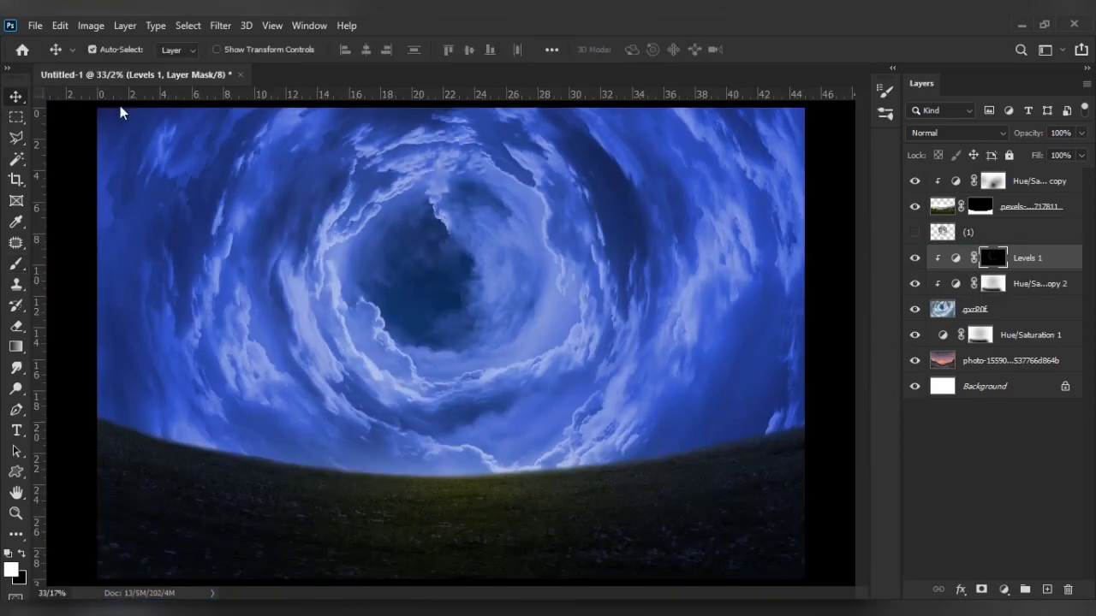
pyautogui.click(976, 309)
pyautogui.click(220, 25)
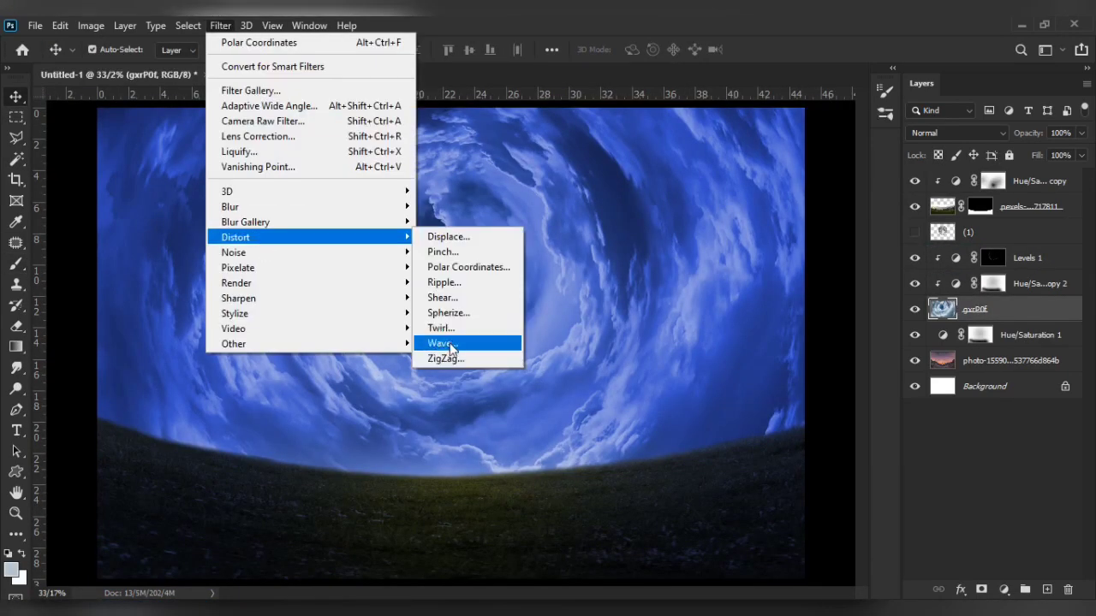
# - Apply a Wave distortion to the clouds with 96% scale and minimum amplitude 1
pyautogui.click(463, 343)
pyautogui.moveTo(648, 380); pyautogui.dragTo(638, 383)
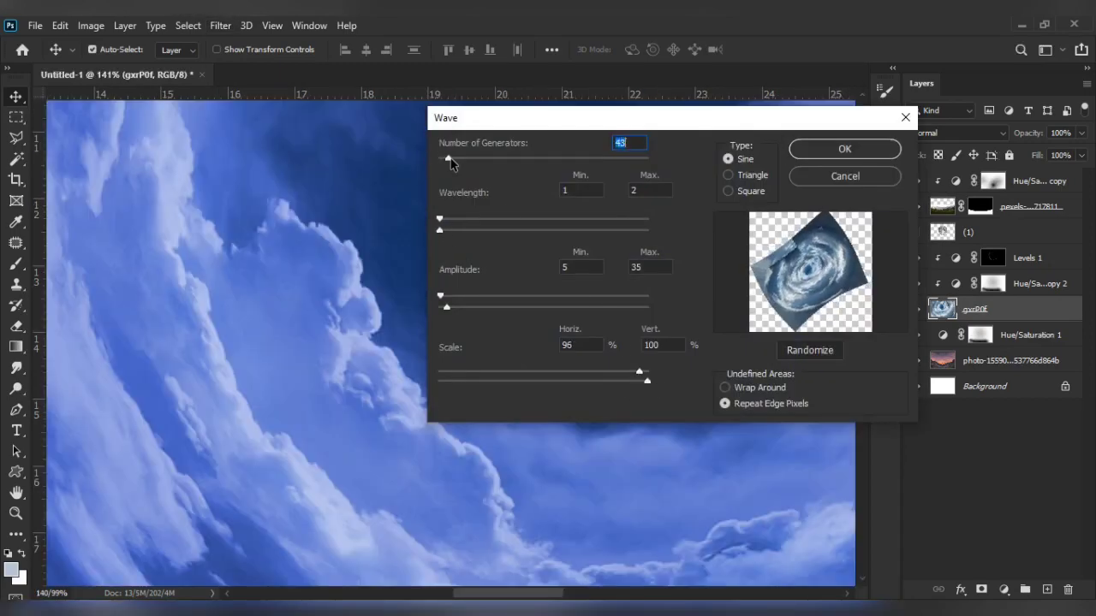
pyautogui.moveTo(452, 303); pyautogui.dragTo(442, 306)
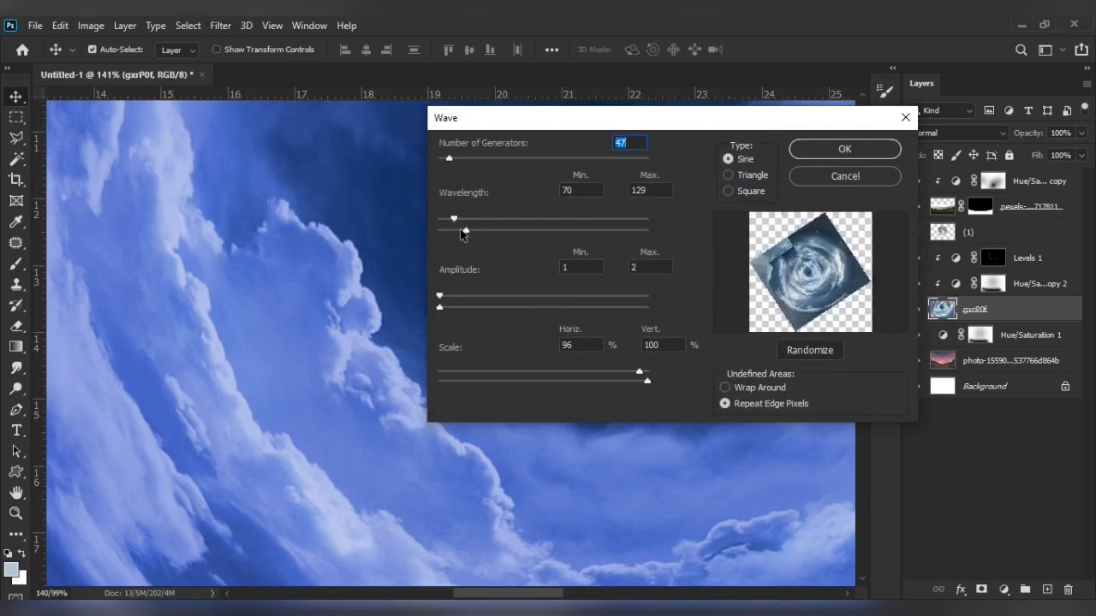
pyautogui.press('Return')
pyautogui.hotkey('ctrl', '0')
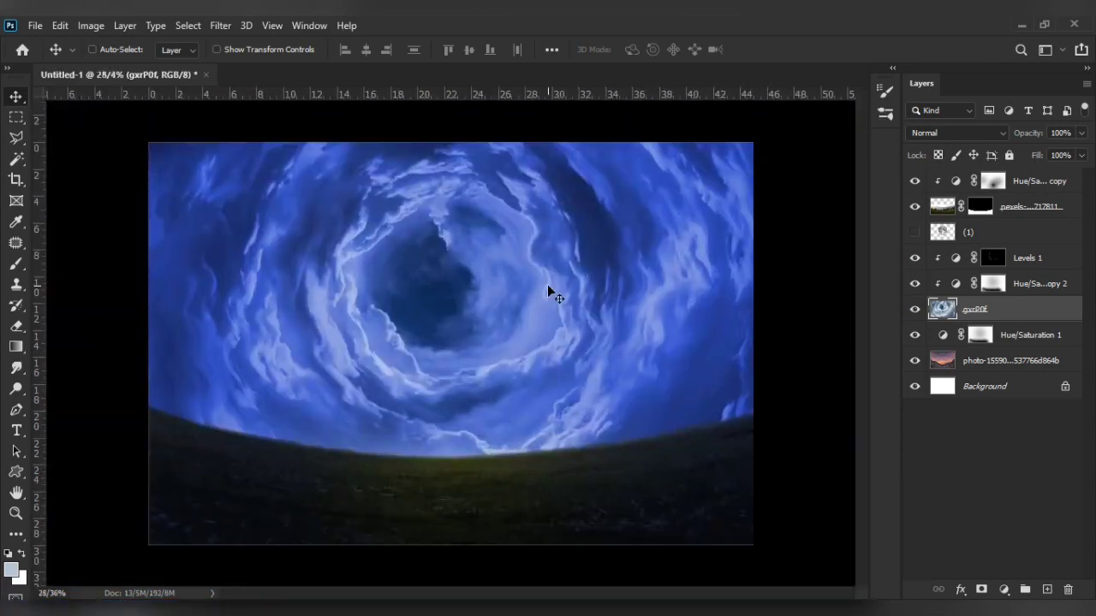
pyautogui.scroll(-2, 557, 256)
# - Rotate the swirling cloud layer 90° twice with Free Transform
pyautogui.hotkey('ctrl', 't')
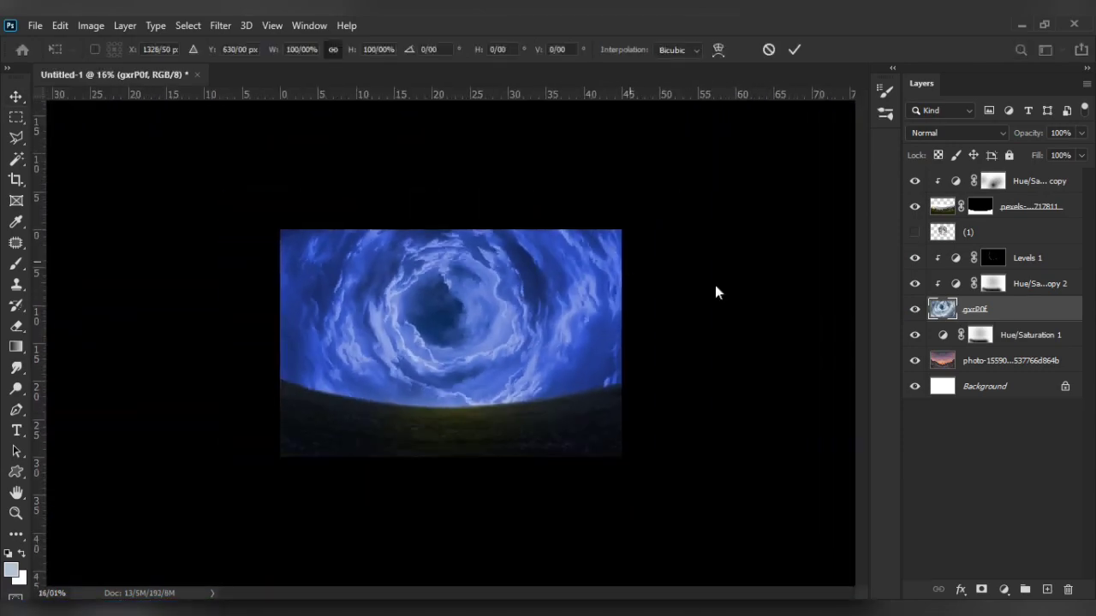
pyautogui.scroll(-3, 715, 285)
pyautogui.moveTo(579, 145); pyautogui.dragTo(637, 461)
pyautogui.press('Return')
pyautogui.scroll(2, 459, 333)
pyautogui.scroll(2, 460, 342)
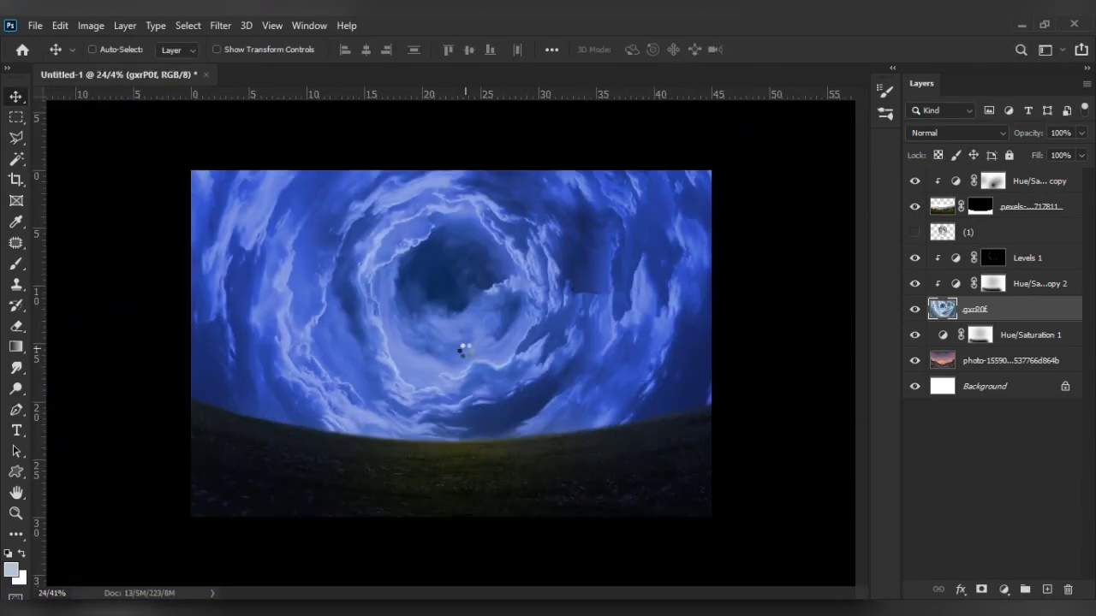
pyautogui.scroll(2, 462, 342)
pyautogui.scroll(-2, 465, 342)
pyautogui.scroll(1, 324, 350)
pyautogui.scroll(-2, 291, 357)
pyautogui.hotkey('ctrl', 't')
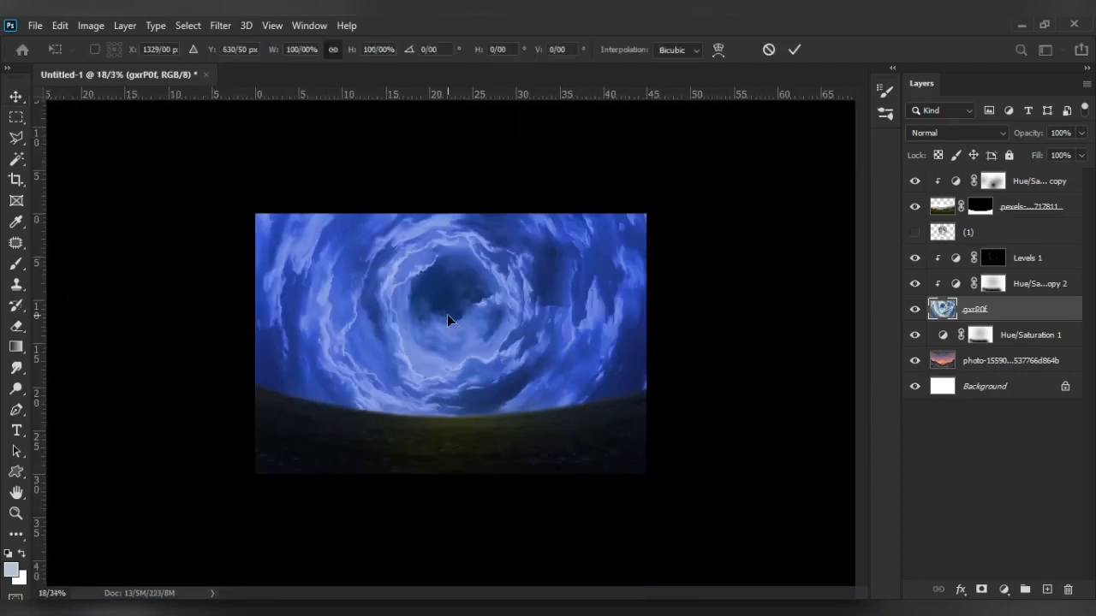
pyautogui.scroll(-1, 448, 317)
pyautogui.moveTo(676, 274); pyautogui.dragTo(532, 545)
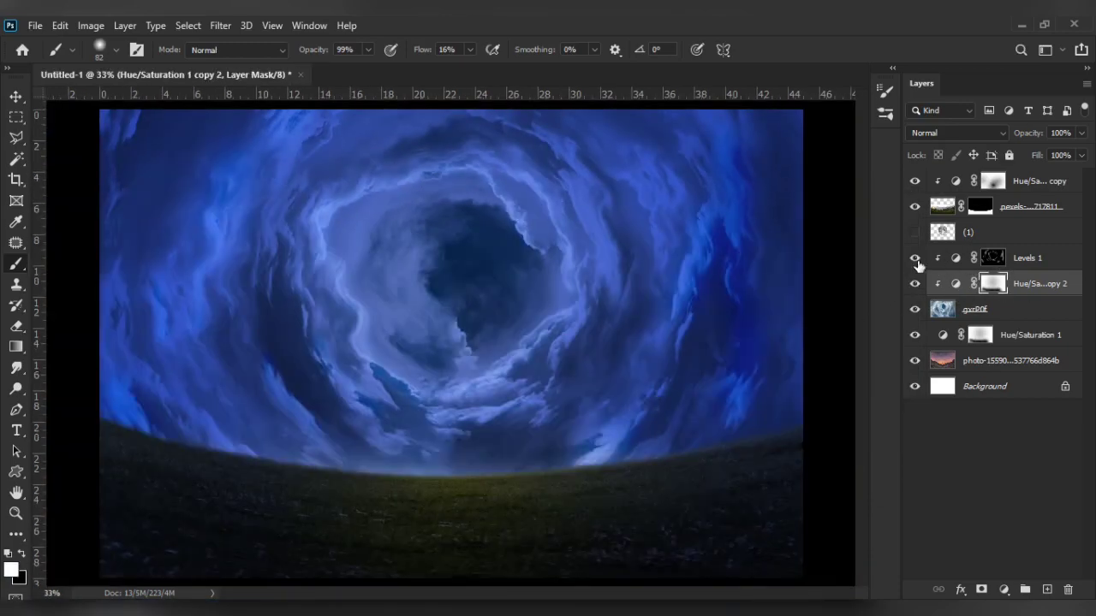
# - Show Levels 1 and add a darkening Levels 2 with lowered output and inverted mask
pyautogui.click(915, 258)
pyautogui.click(1003, 590)
pyautogui.click(1019, 374)
pyautogui.moveTo(880, 443)
pyautogui.mouseDown()
pyautogui.moveTo(853, 423)
pyautogui.moveTo(843, 441)
pyautogui.mouseUp()
pyautogui.click(915, 199)
pyautogui.click(983, 261)
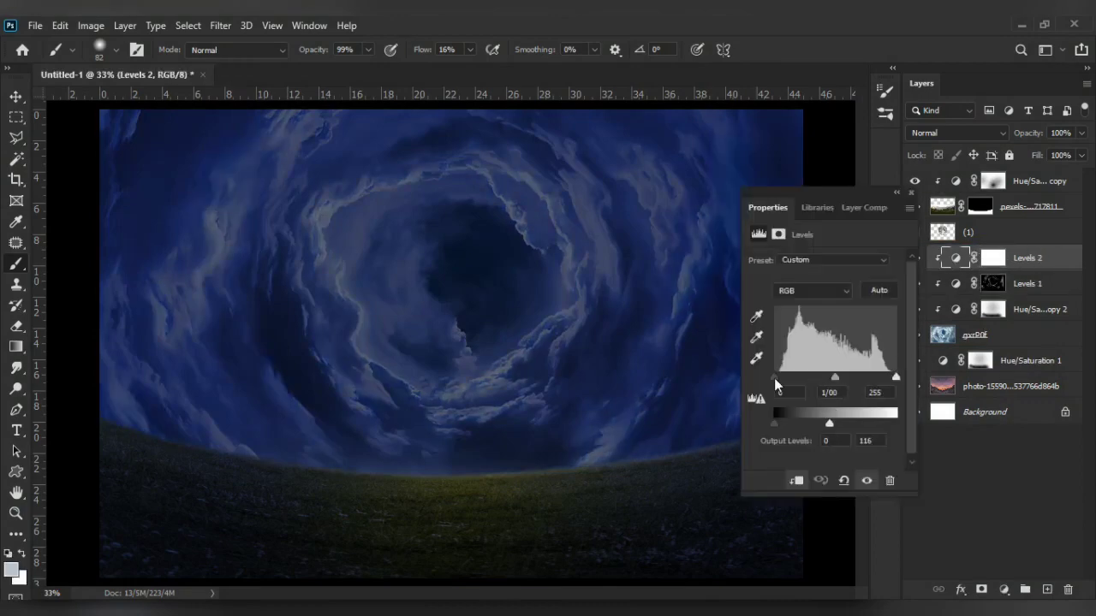
pyautogui.click(913, 198)
pyautogui.hotkey('ctrl', 'i')
# - Move Levels 2 up the stack to sit directly above the cloud layer
pyautogui.scroll(-2, 220, 350)
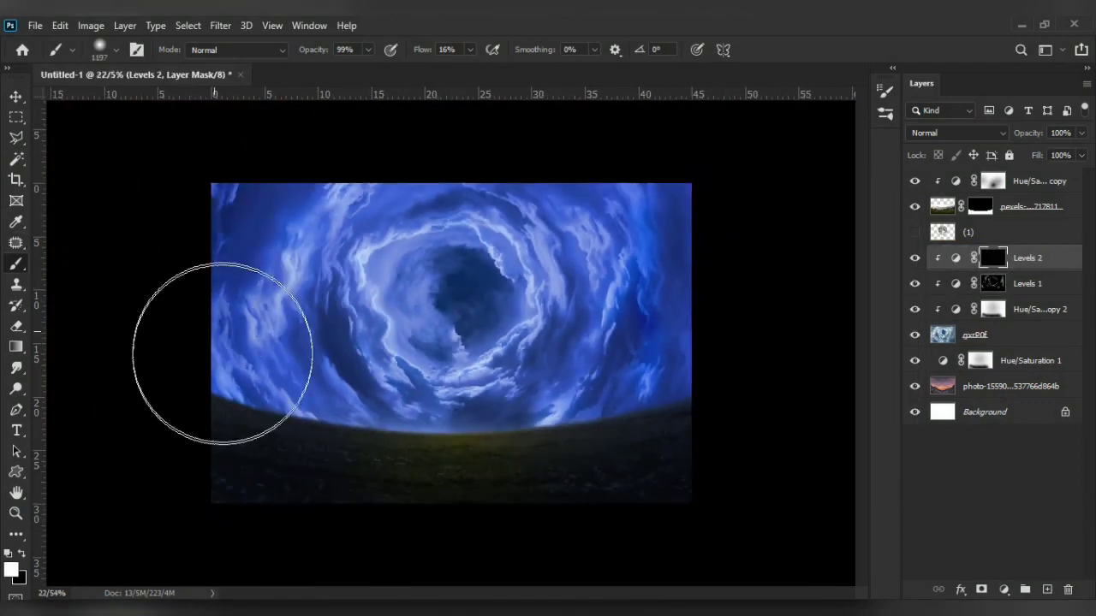
pyautogui.moveTo(1027, 258); pyautogui.dragTo(951, 315)
pyautogui.click(953, 309)
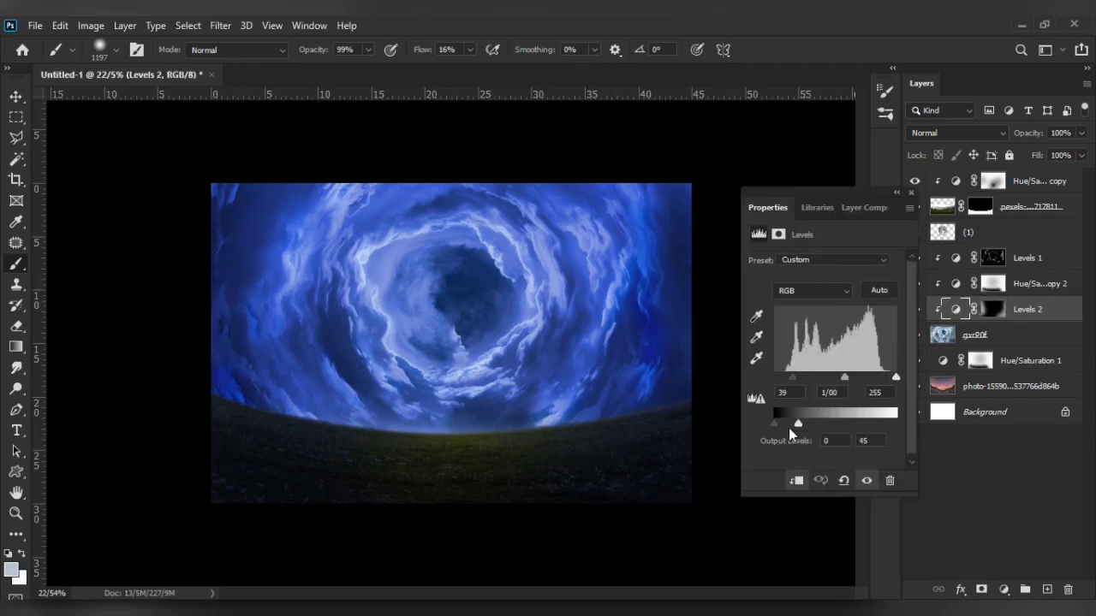
pyautogui.hotkey('ctrl', ']')
pyautogui.hotkey('ctrl', ']')
pyautogui.hotkey('ctrl', '\\')
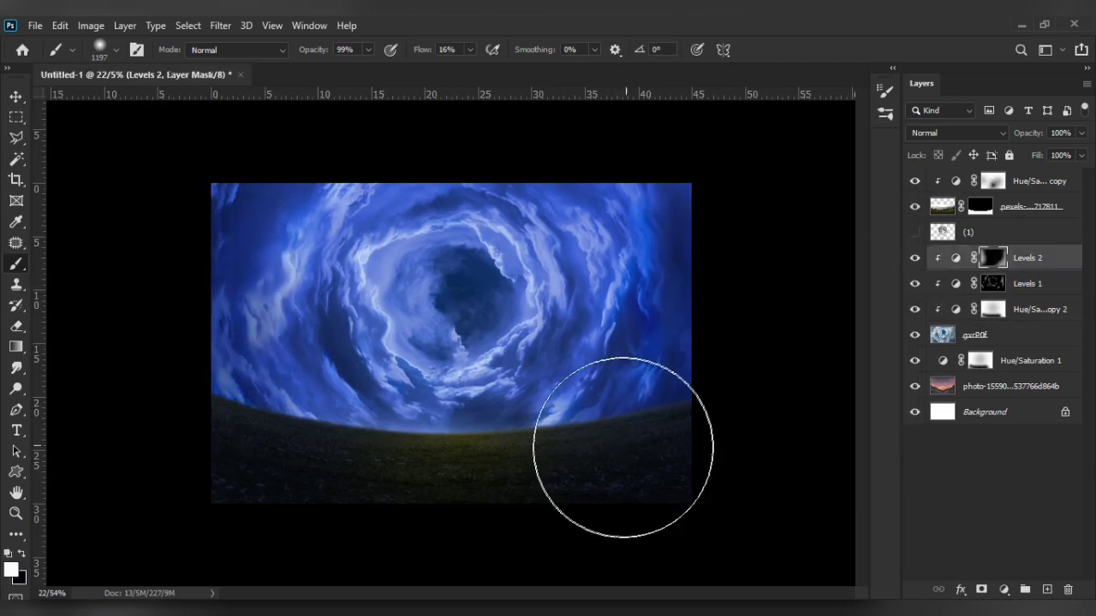
# - Add a Brightness/Contrast adjustment at 66 brightness and 99 contrast
pyautogui.click(1005, 590)
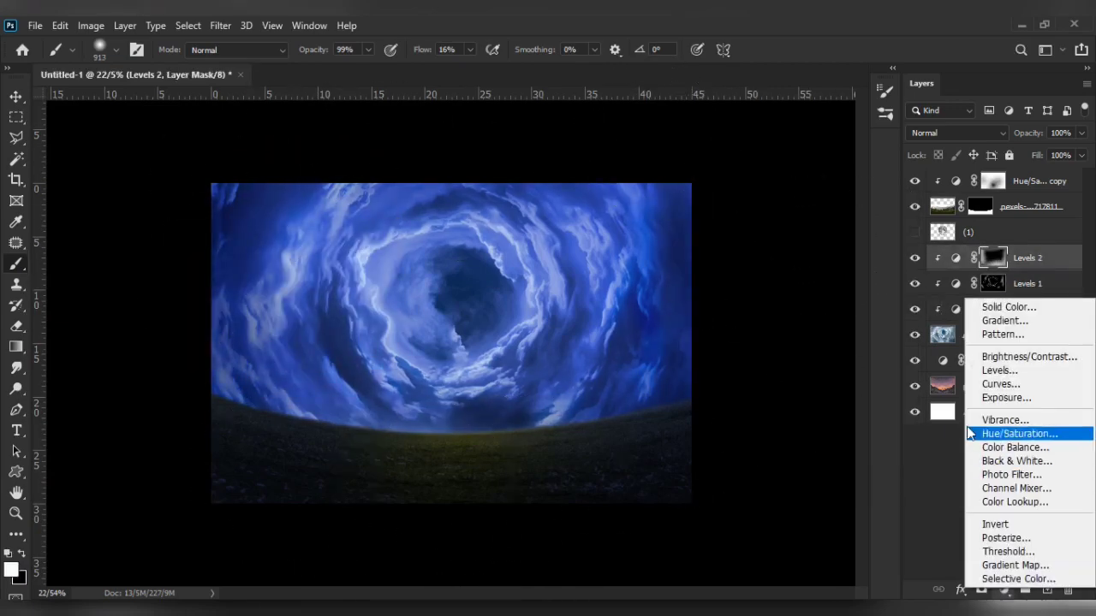
pyautogui.click(1010, 205)
pyautogui.moveTo(823, 306); pyautogui.dragTo(853, 306)
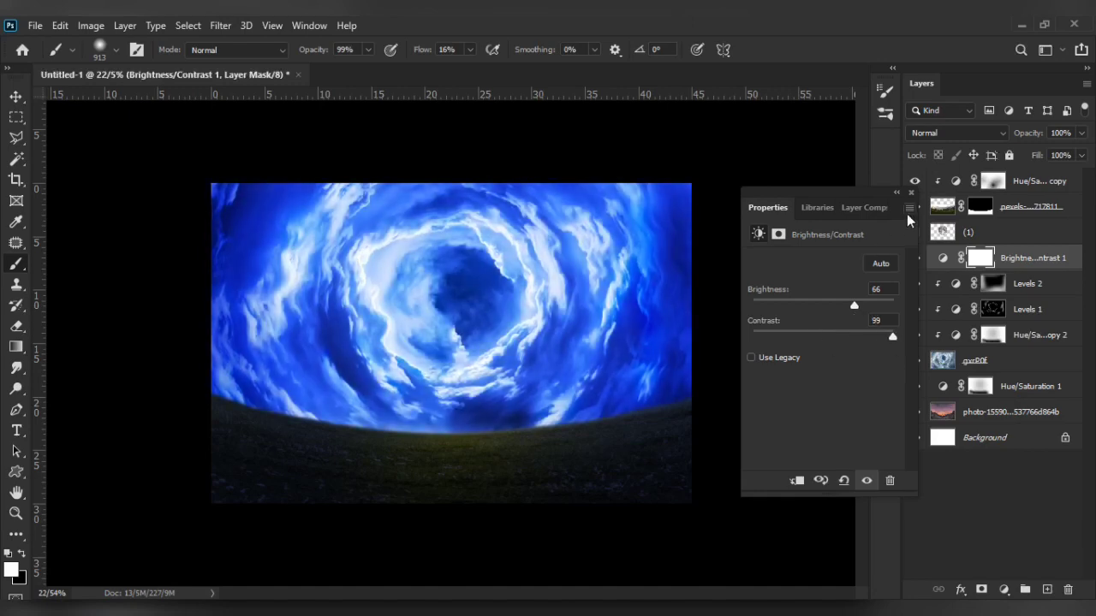
# - Clip the Brightness/Contrast to the layer below and invert its mask
pyautogui.click(911, 192)
pyautogui.hotkey('ctrl', 'i')
pyautogui.hotkey('ctrl', 'alt', 'g')
pyautogui.scroll(3, 714, 288)
pyautogui.scroll(3, 269, 301)
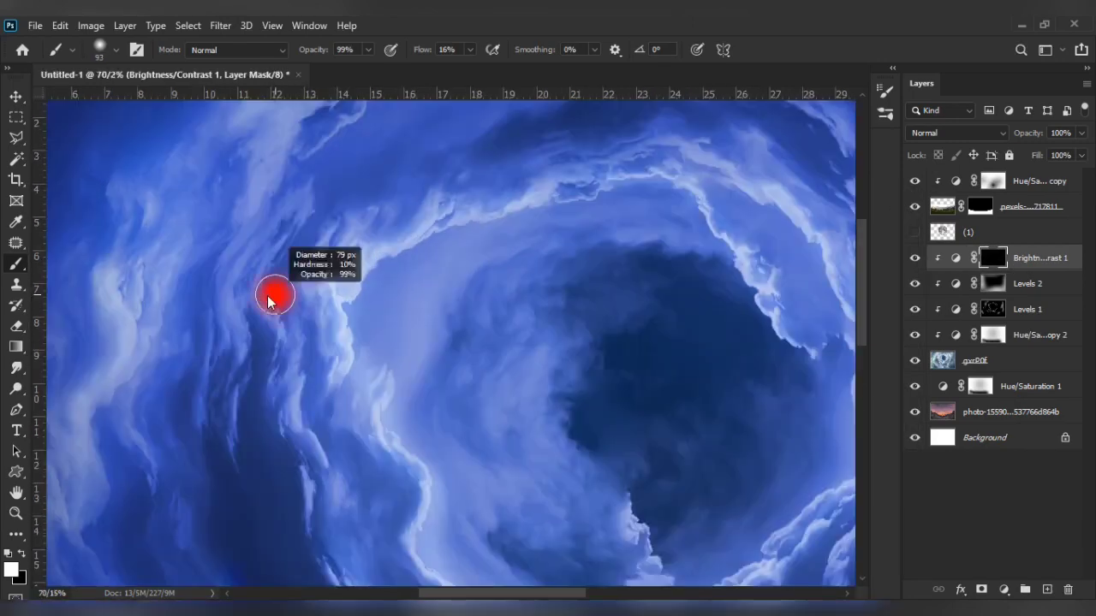
pyautogui.scroll(-2, 224, 428)
pyautogui.scroll(-3, 269, 274)
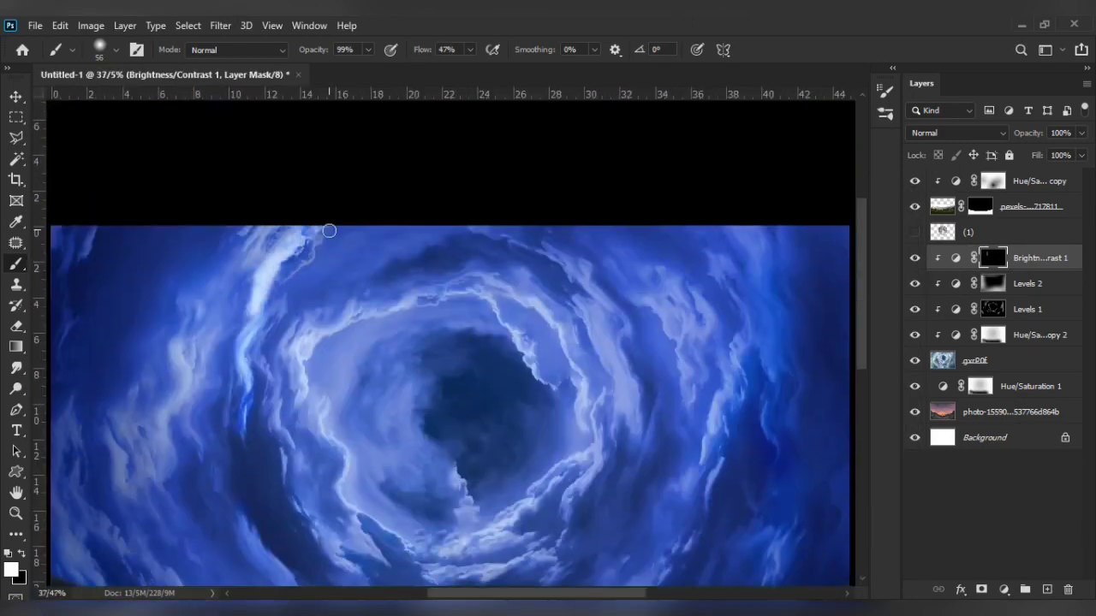
pyautogui.scroll(-2, 314, 285)
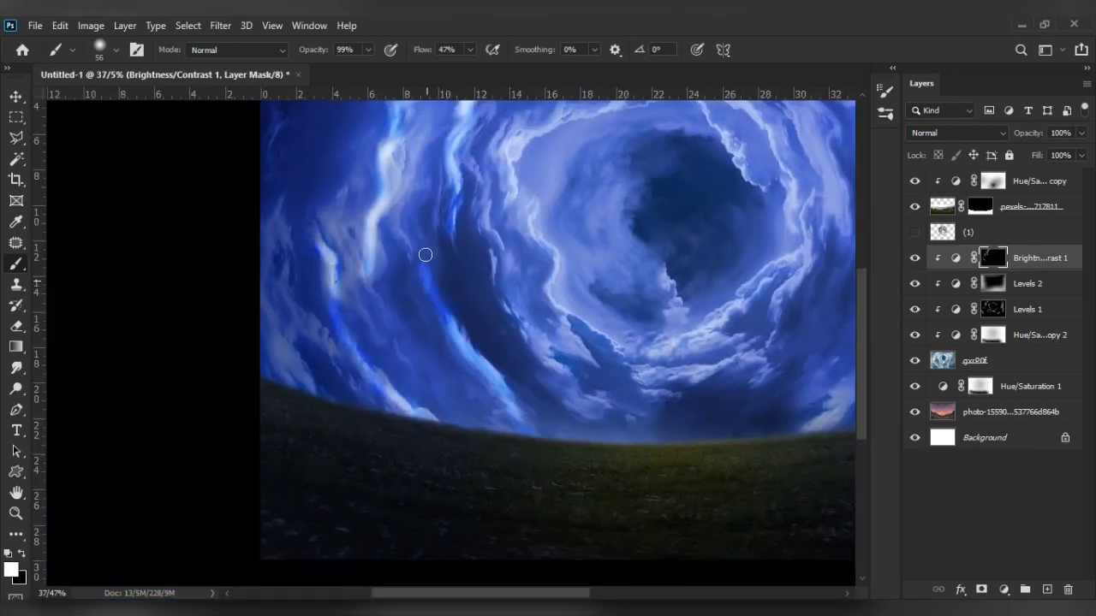
# - Paint highlights onto the left cloud streaks, then view the vortex's right side
pyautogui.moveTo(550, 291); pyautogui.dragTo(488, 384)
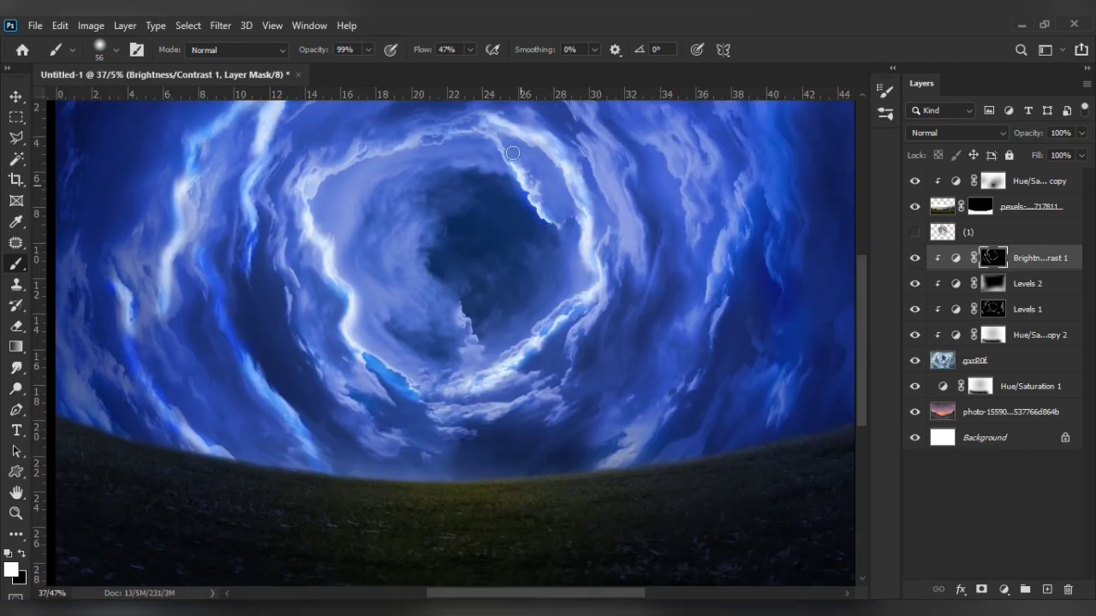
pyautogui.scroll(-1, 512, 153)
pyautogui.scroll(2, 218, 311)
pyautogui.moveTo(316, 333); pyautogui.dragTo(576, 425)
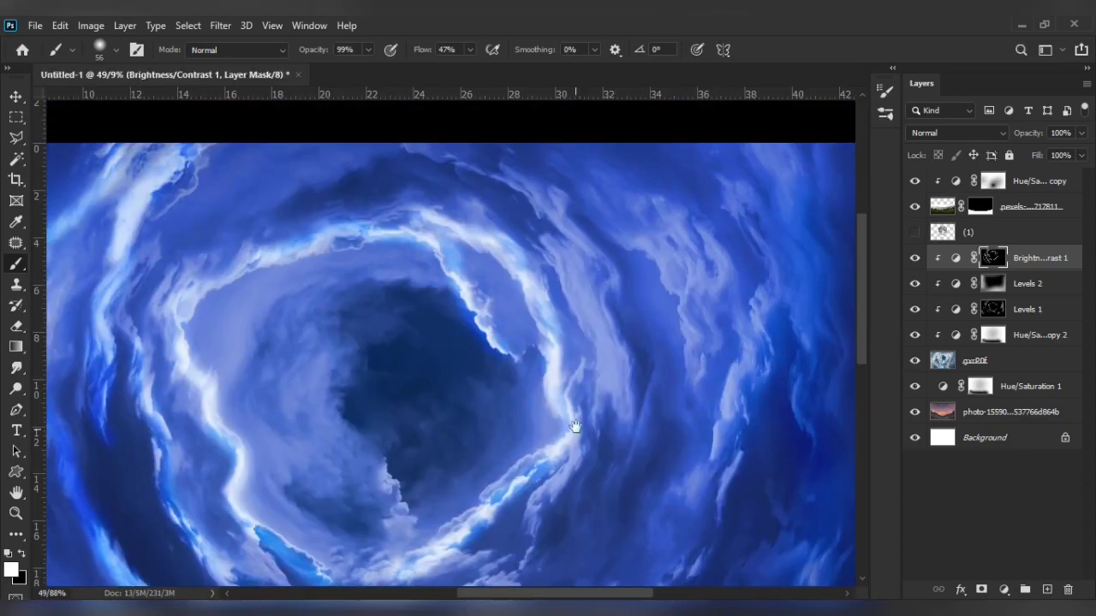
pyautogui.scroll(-3, 548, 300)
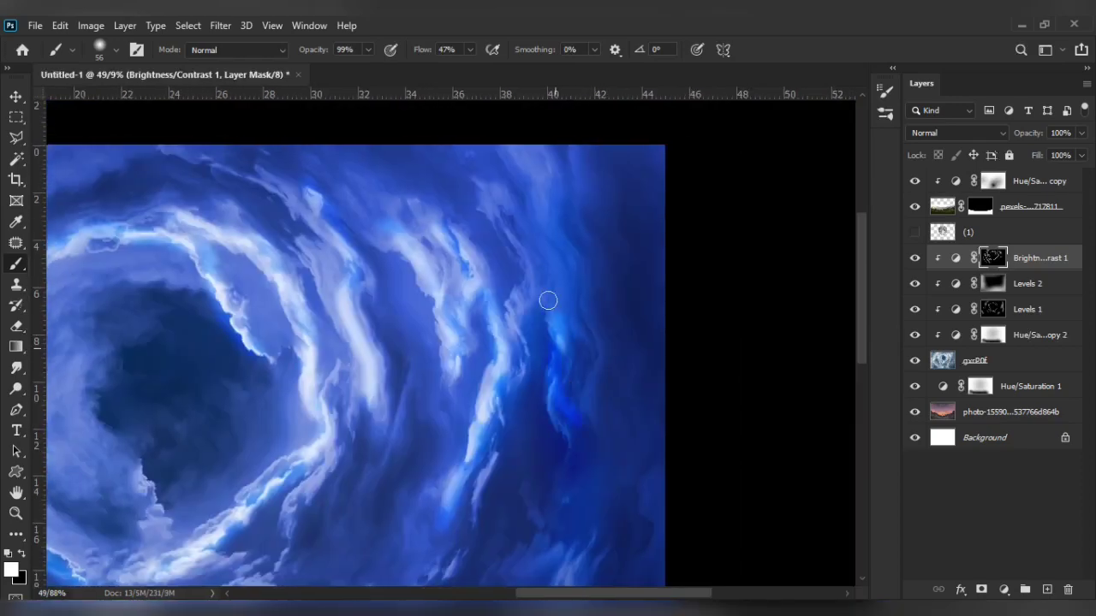
pyautogui.scroll(-1, 622, 333)
# - Add a clipped Levels 3 darkening the vortex edges via inverted mask, and show the moon
pyautogui.click(1004, 589)
pyautogui.click(1006, 374)
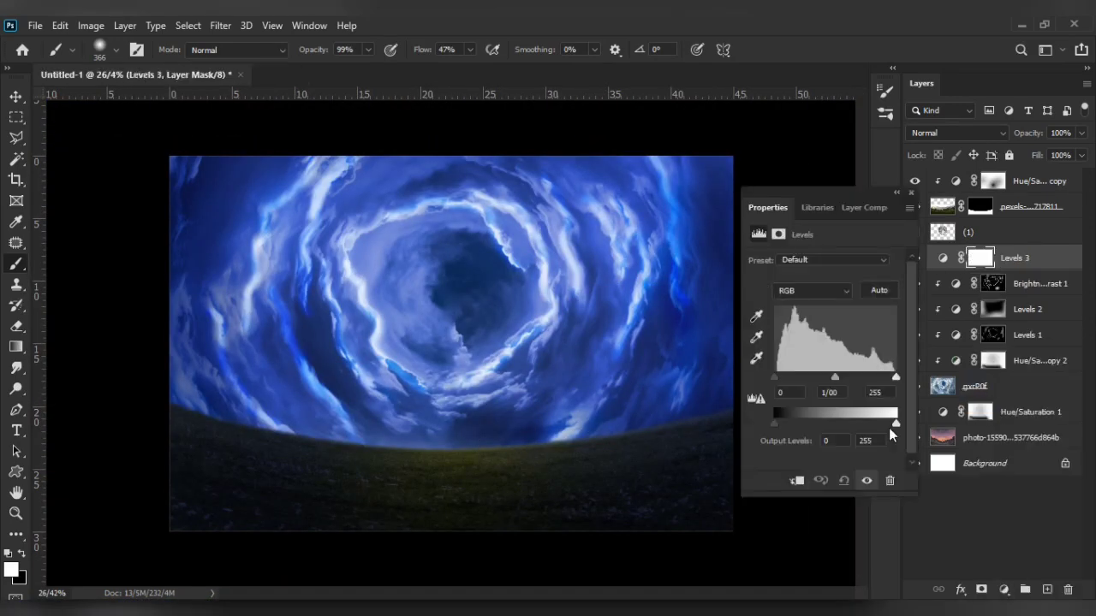
pyautogui.moveTo(889, 427); pyautogui.dragTo(801, 427)
pyautogui.hotkey('ctrl', 'i')
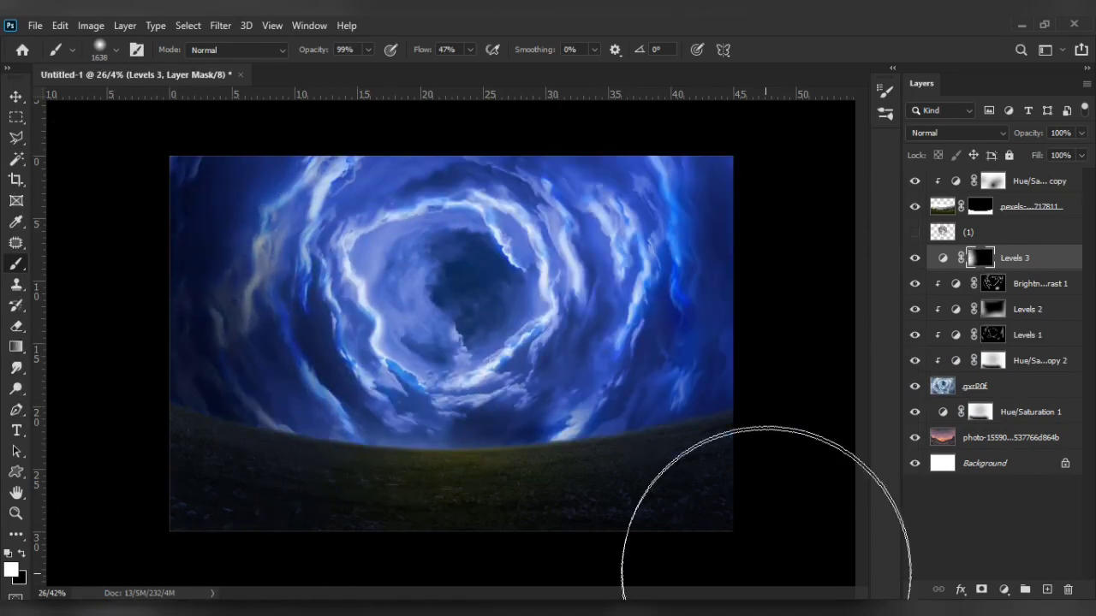
pyautogui.click(627, 549)
pyautogui.scroll(-1, 377, 273)
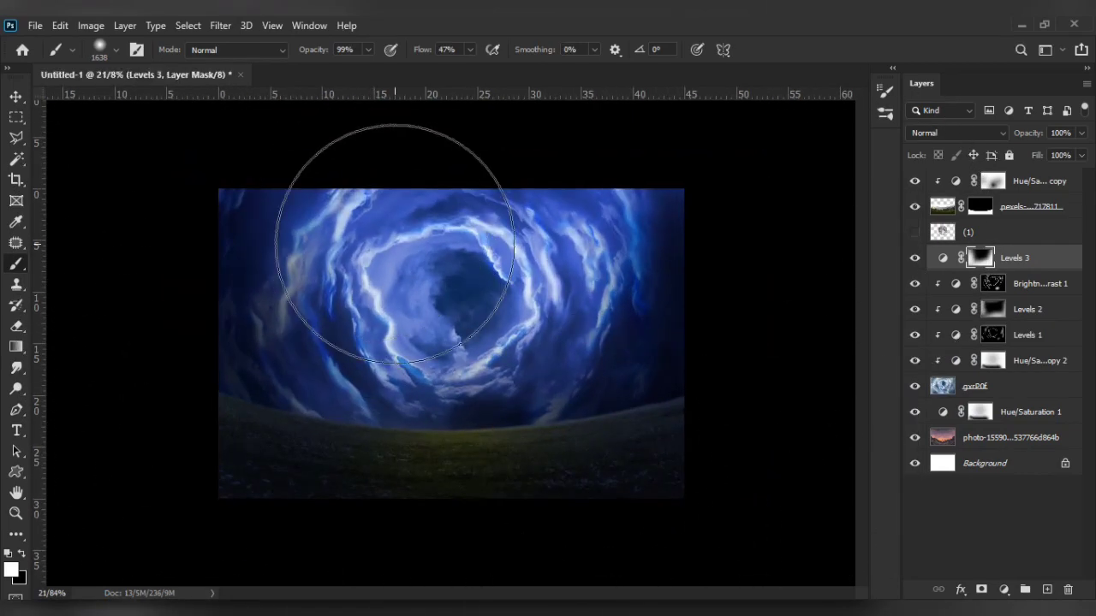
pyautogui.keyDown('alt'); pyautogui.click(1039, 265); pyautogui.keyUp('alt')
pyautogui.click(914, 232)
# - Resize the moon and centre it inside the vortex
pyautogui.hotkey('ctrl', 't')
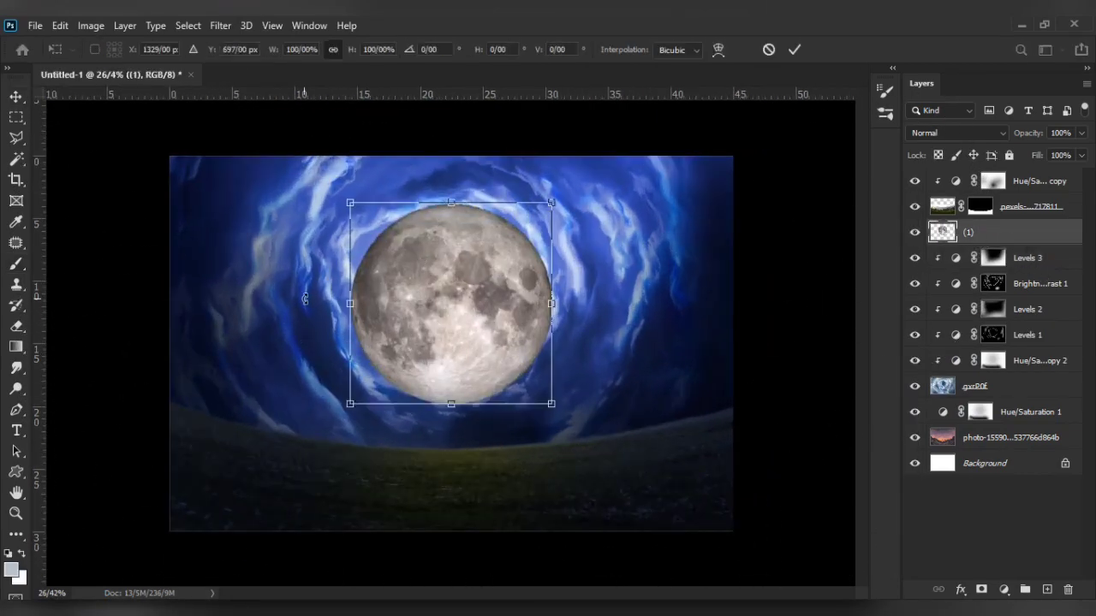
pyautogui.moveTo(551, 200); pyautogui.dragTo(539, 214)
pyautogui.moveTo(462, 300); pyautogui.dragTo(489, 330)
pyautogui.press('Return')
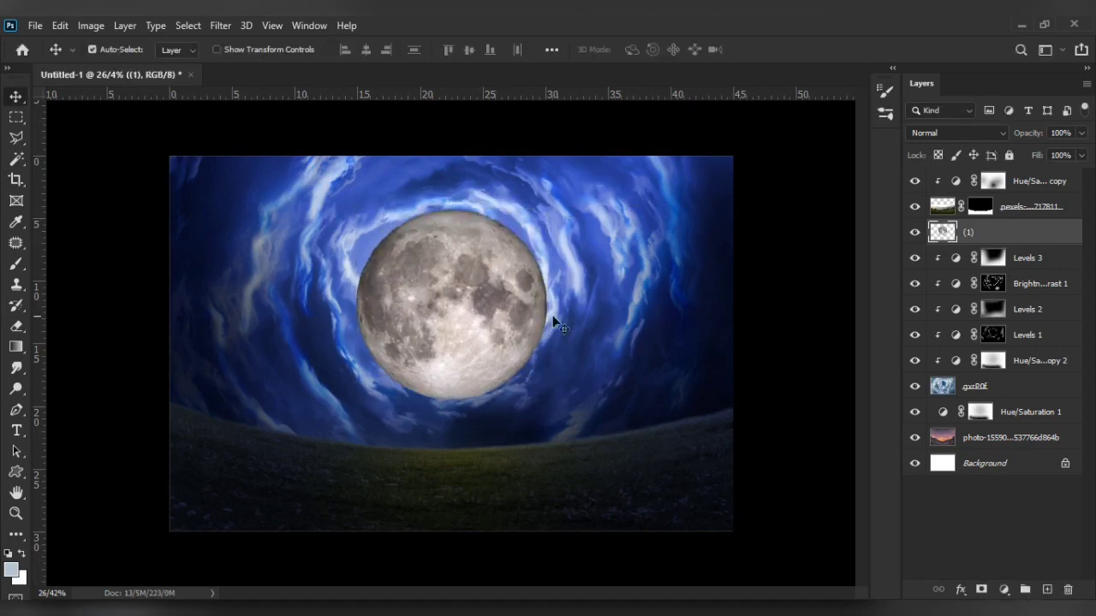
# - Add a radial Gradient Fill glow in a Screen-type blend mode around the moon
pyautogui.click(993, 257)
pyautogui.click(1004, 590)
pyautogui.click(1016, 317)
pyautogui.click(868, 215)
pyautogui.click(856, 249)
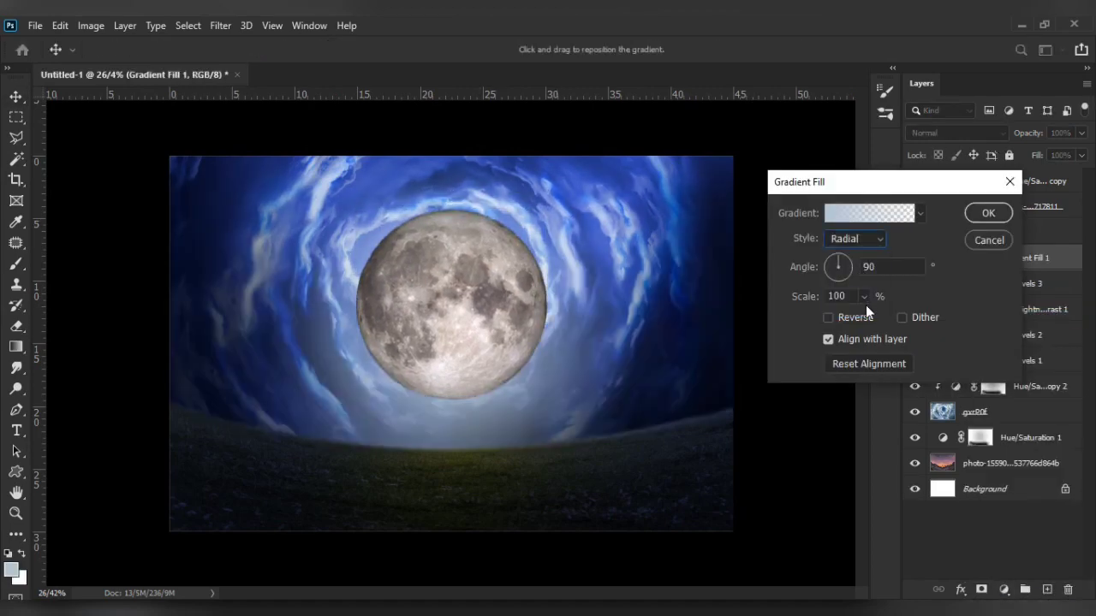
pyautogui.click(988, 213)
pyautogui.click(956, 134)
pyautogui.press('Down')
pyautogui.press('Down')
pyautogui.press('Down')
pyautogui.press('Down')
pyautogui.press('Down')
pyautogui.doubleClick(942, 257)
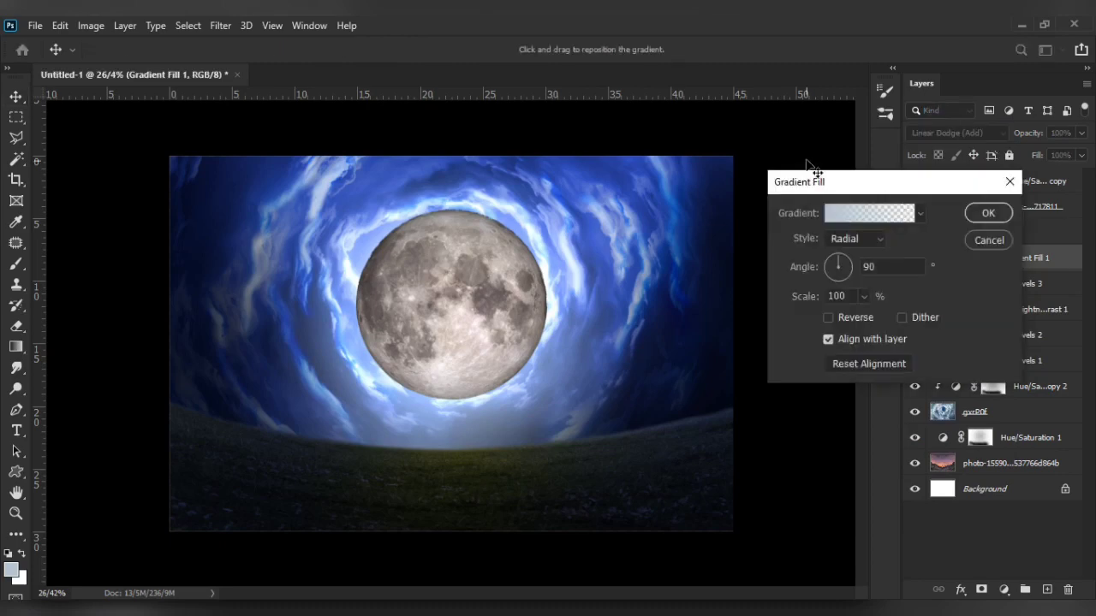
pyautogui.moveTo(454, 338); pyautogui.dragTo(458, 361)
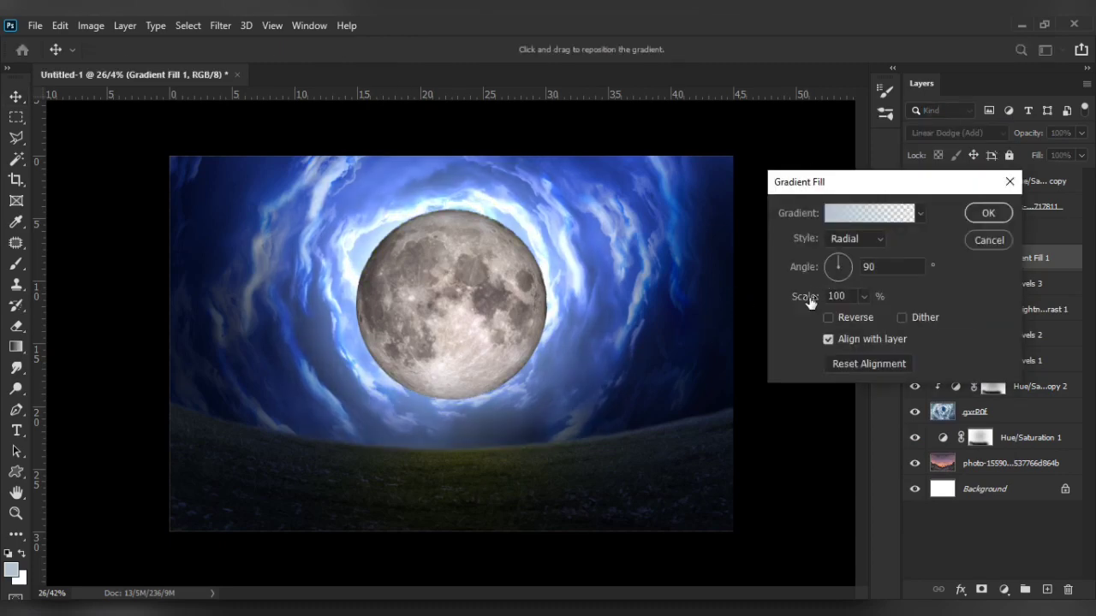
# - Shrink the moon to about 88% of its size
pyautogui.moveTo(809, 301); pyautogui.dragTo(800, 303)
pyautogui.press('Return')
pyautogui.click(428, 320)
pyautogui.hotkey('ctrl', 't')
pyautogui.moveTo(546, 209); pyautogui.dragTo(535, 220)
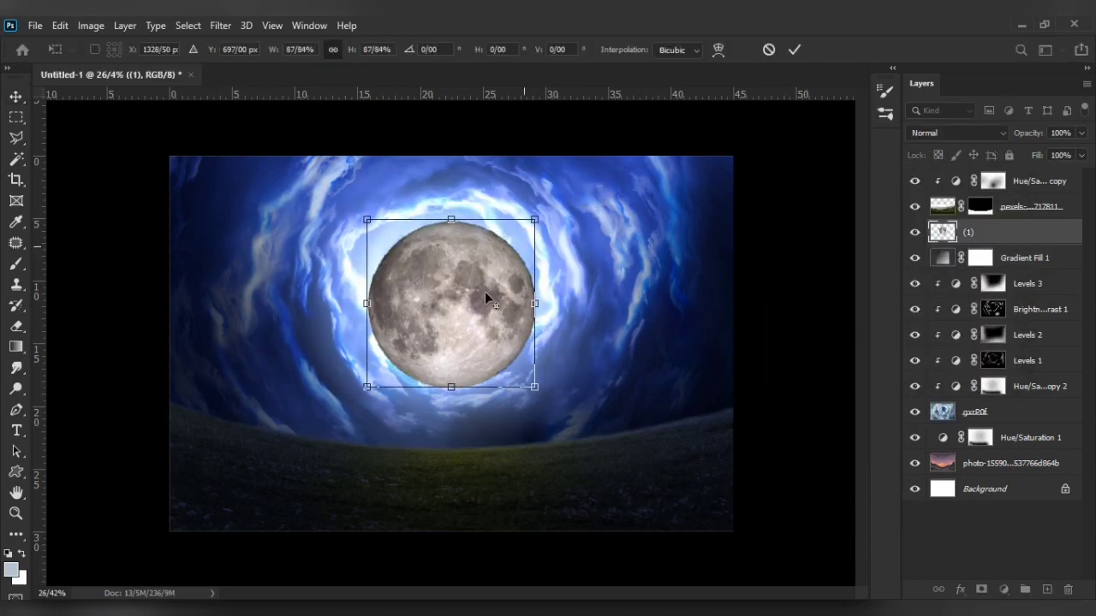
pyautogui.press('Return')
pyautogui.scroll(2, 416, 314)
# - Add a Hue/Saturation adjustment that brightens the moon and colorizes it blue
pyautogui.click(1005, 590)
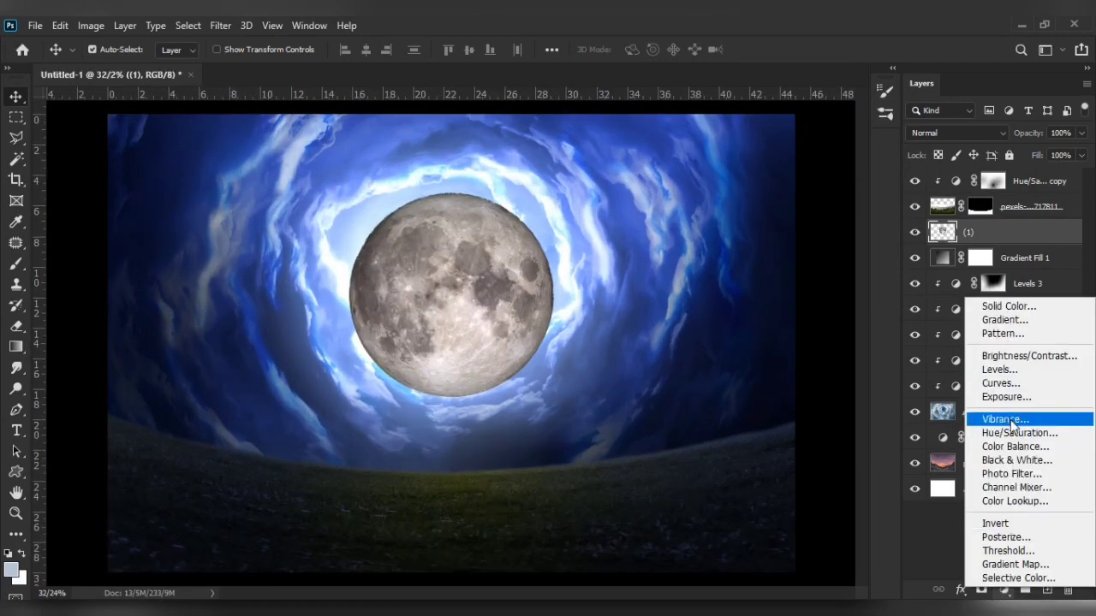
pyautogui.click(1013, 432)
pyautogui.moveTo(823, 385); pyautogui.dragTo(848, 385)
pyautogui.click(833, 407)
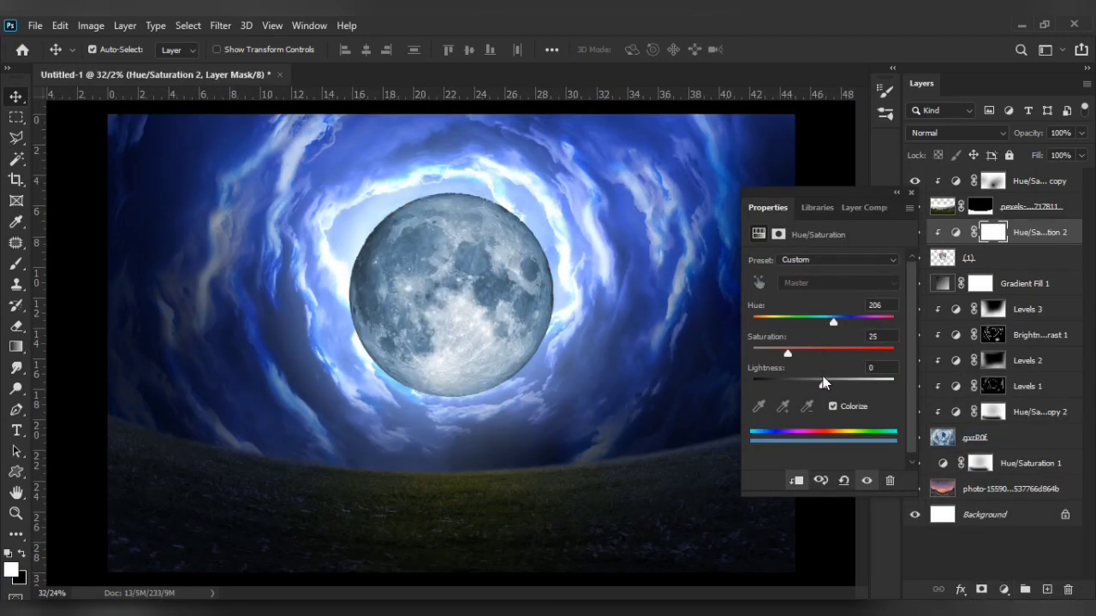
# - Resize the moon slightly and nudge it upward
pyautogui.click(968, 258)
pyautogui.hotkey('ctrl', 't')
pyautogui.moveTo(552, 192); pyautogui.dragTo(548, 190)
pyautogui.press('super+space')
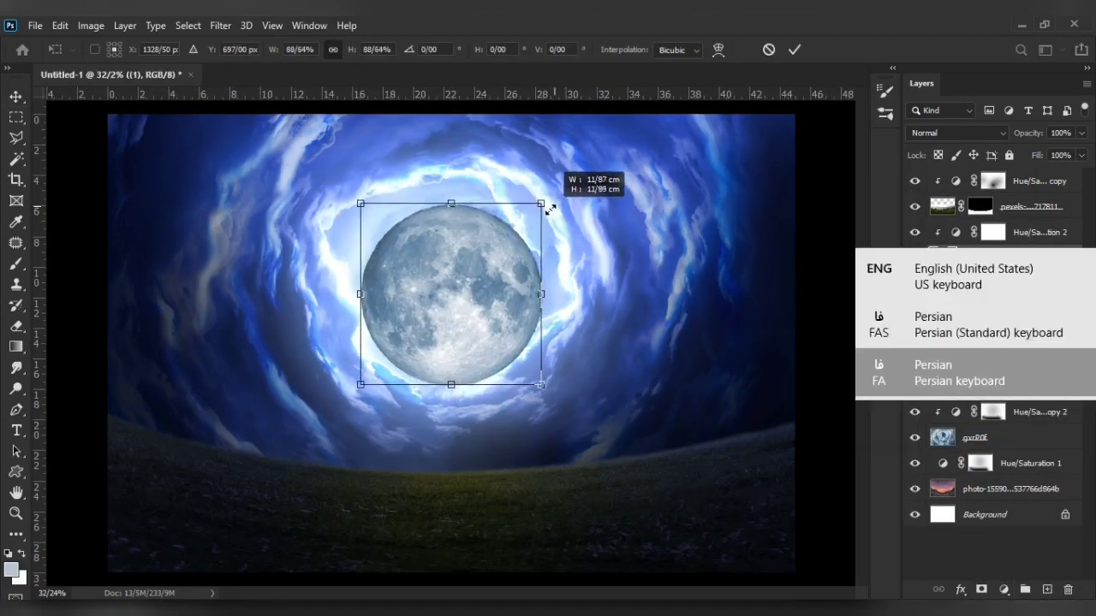
pyautogui.press('Return')
pyautogui.moveTo(489, 325); pyautogui.dragTo(488, 309)
pyautogui.click(958, 282)
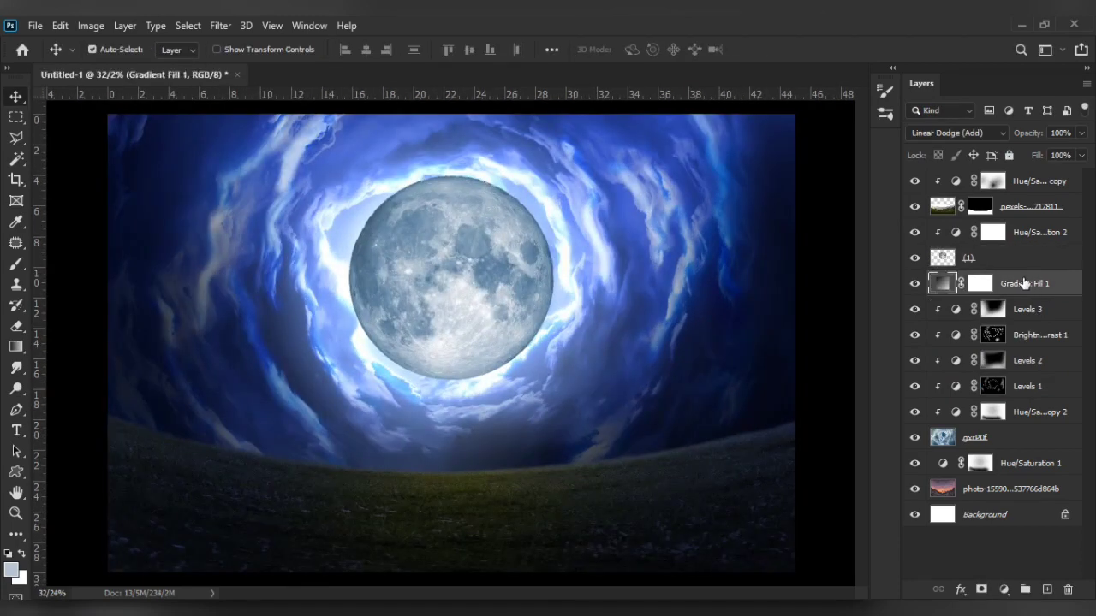
pyautogui.click(967, 257)
# - Add Levels 4 (black 0, white 181) brightening the moon, above Hue/Saturation 2
pyautogui.click(1005, 590)
pyautogui.click(1010, 371)
pyautogui.moveTo(812, 377); pyautogui.dragTo(774, 377)
pyautogui.moveTo(895, 377); pyautogui.dragTo(858, 376)
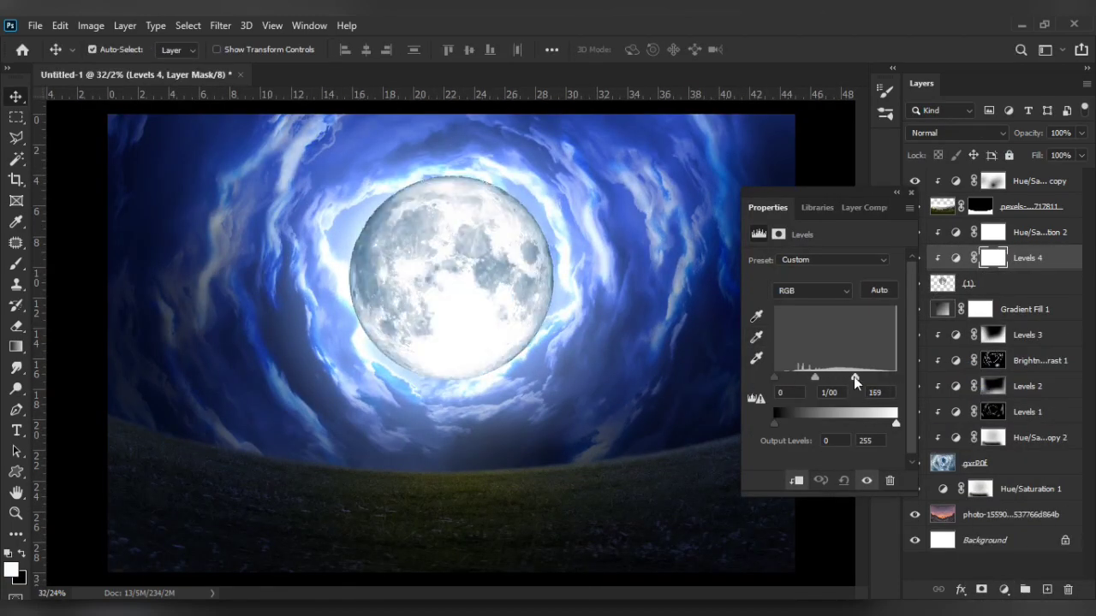
pyautogui.moveTo(775, 424); pyautogui.dragTo(788, 423)
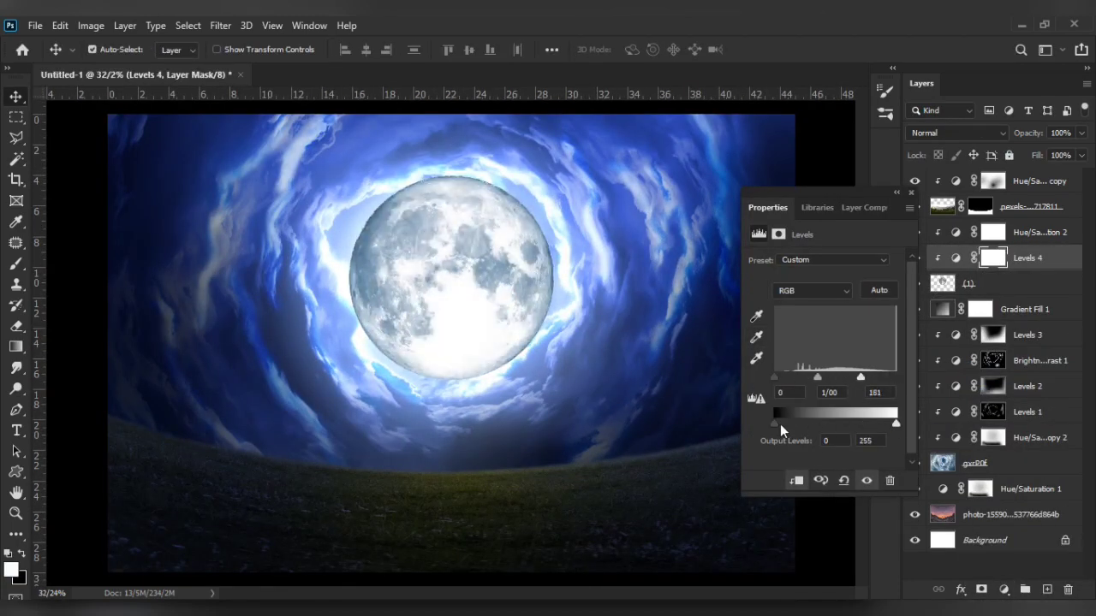
pyautogui.click(906, 204)
pyautogui.moveTo(929, 257); pyautogui.dragTo(929, 229)
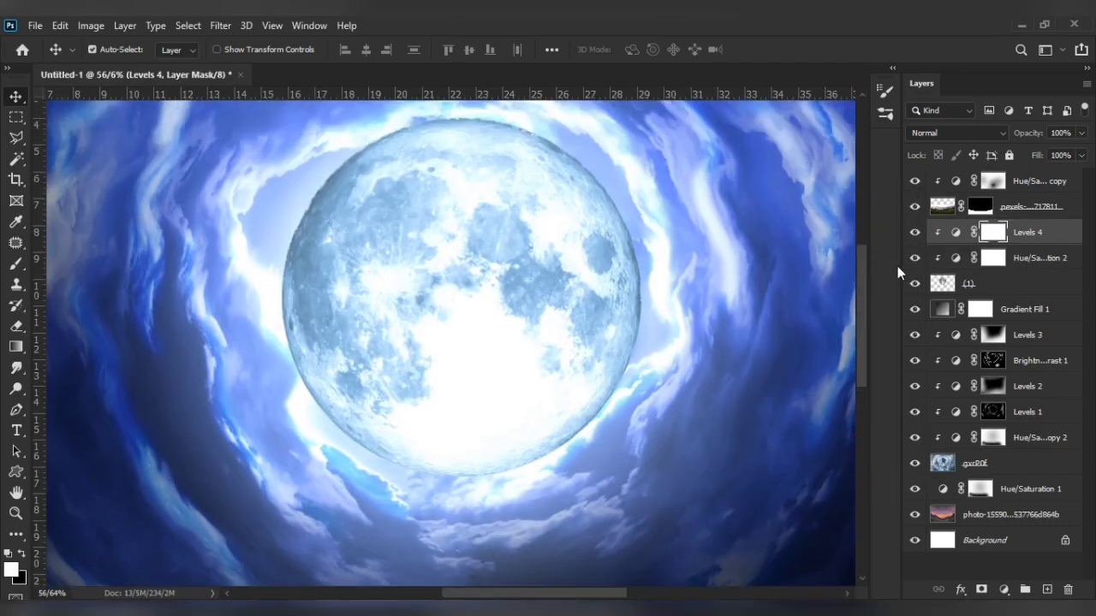
# - Paint black on the Levels 4 mask, compare Gradient Fill 1, and tweak the moon's tint
pyautogui.press('b')
pyautogui.scroll(-2, 514, 377)
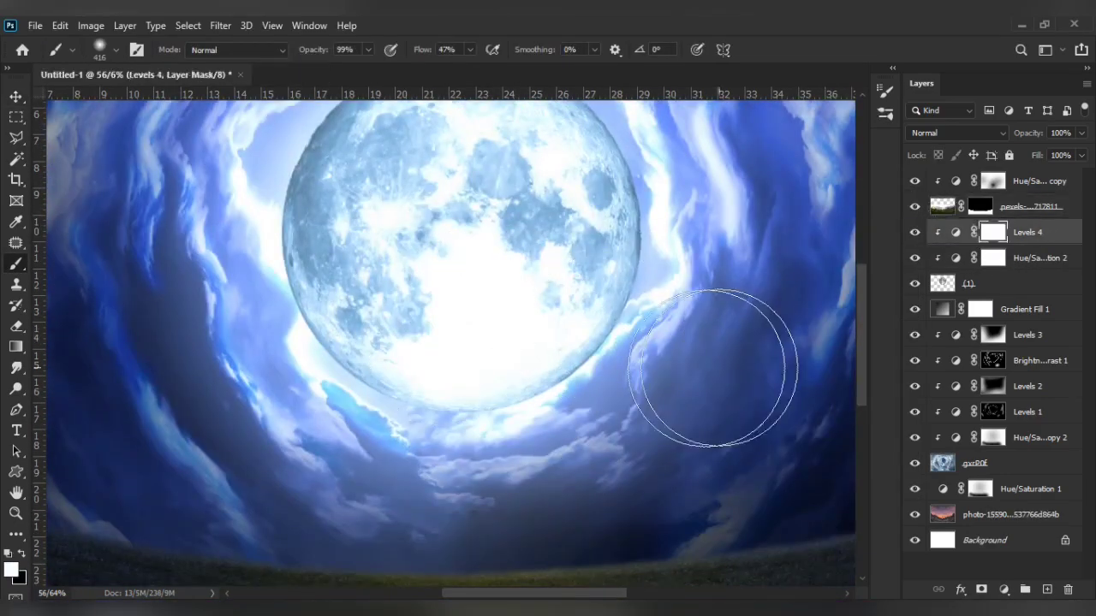
pyautogui.press('x')
pyautogui.click(470, 348)
pyautogui.scroll(-3, 470, 351)
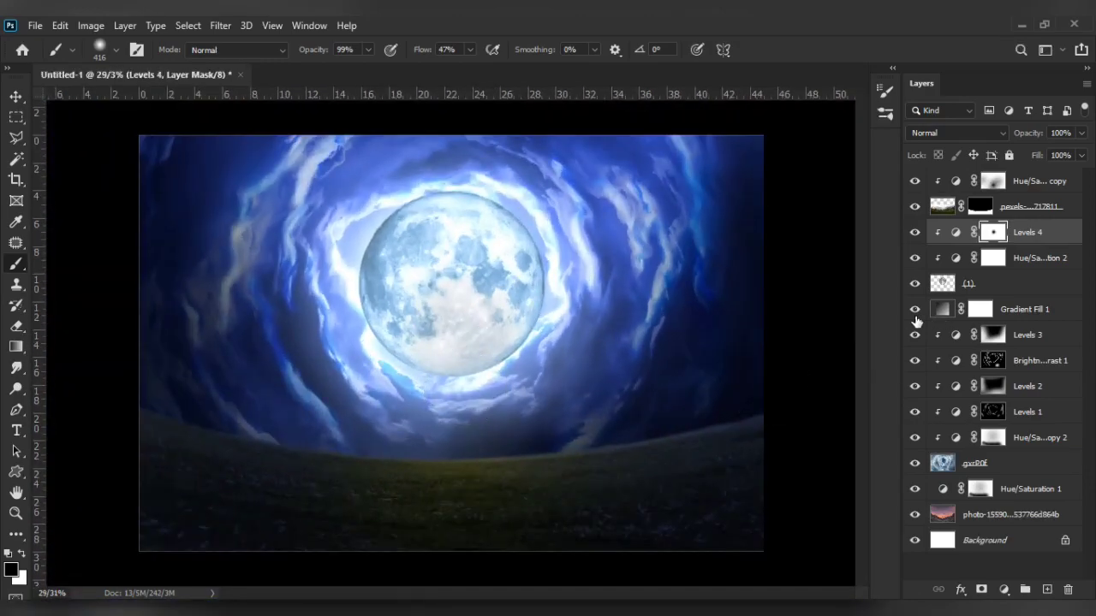
pyautogui.click(914, 310)
pyautogui.click(915, 310)
pyautogui.doubleClick(967, 257)
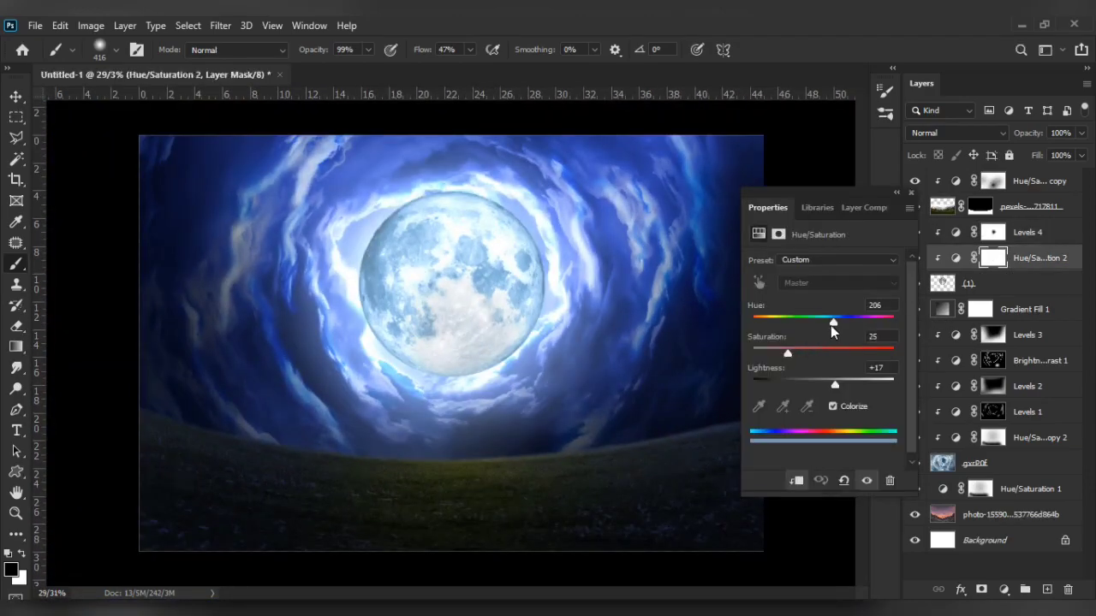
pyautogui.moveTo(831, 325); pyautogui.dragTo(838, 320)
# - Duplicate moon layer (1), make the copy white and scale it into a ring around the moon
pyautogui.click(1027, 284)
pyautogui.hotkey('ctrl', 'j')
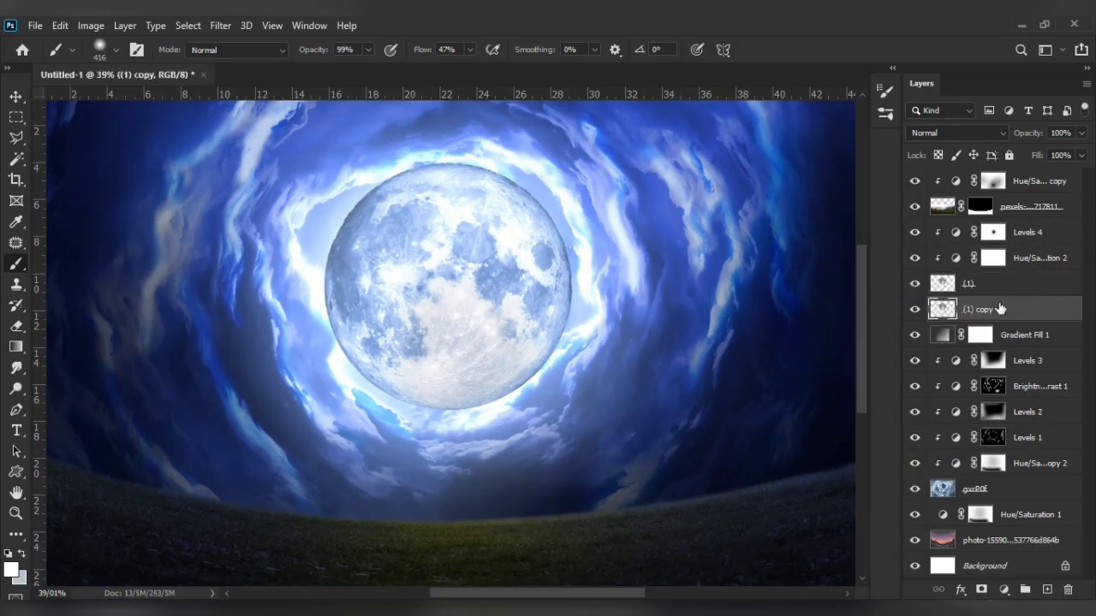
pyautogui.hotkey('ctrl', 'u')
pyautogui.press('Escape')
pyautogui.hotkey('ctrl', 't')
pyautogui.moveTo(571, 163); pyautogui.dragTo(599, 128)
pyautogui.press('Return')
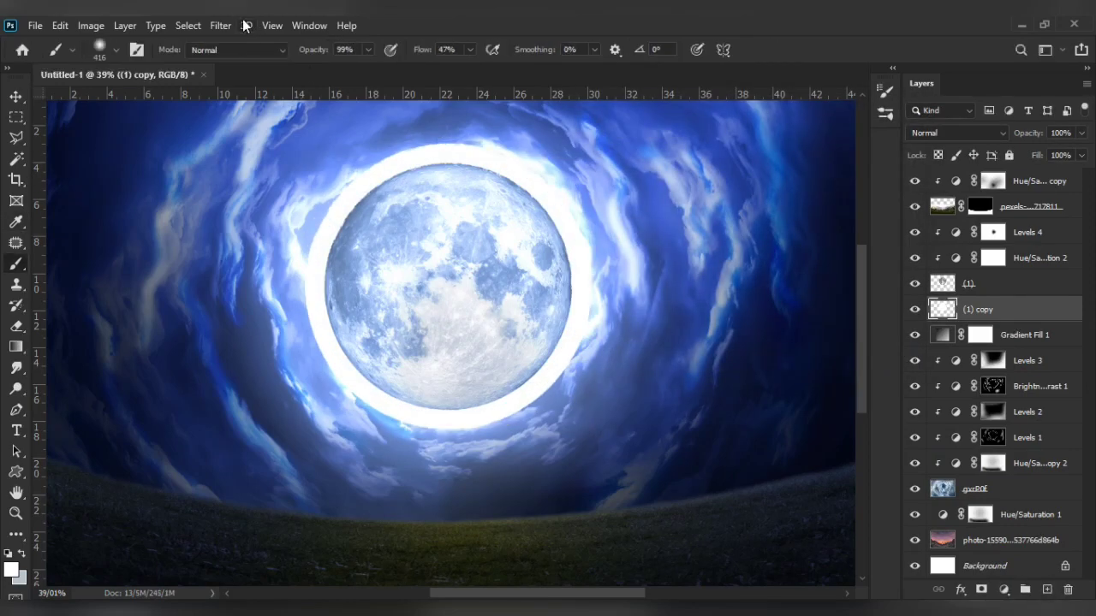
# - Apply a Gaussian Blur of radius 87 to soften the ring into a glow
pyautogui.click(220, 25)
pyautogui.click(454, 266)
pyautogui.moveTo(781, 375); pyautogui.dragTo(824, 375)
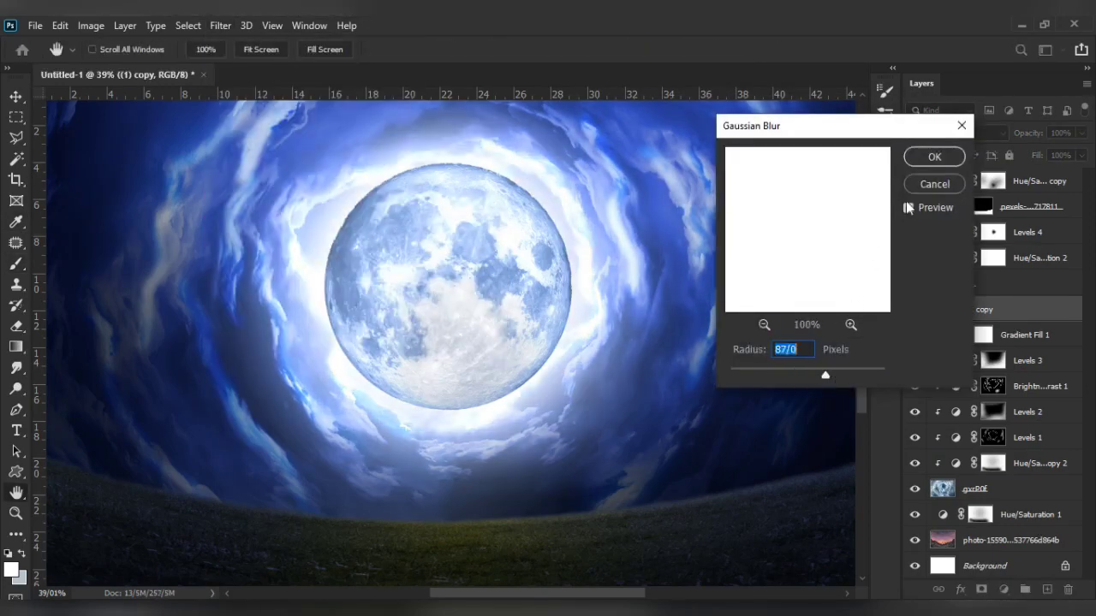
pyautogui.press('Return')
pyautogui.scroll(-8, 955, 133)
pyautogui.scroll(-3, 987, 135)
# - Resize the blurred glow layer so it sits snugly around the moon
pyautogui.press('v')
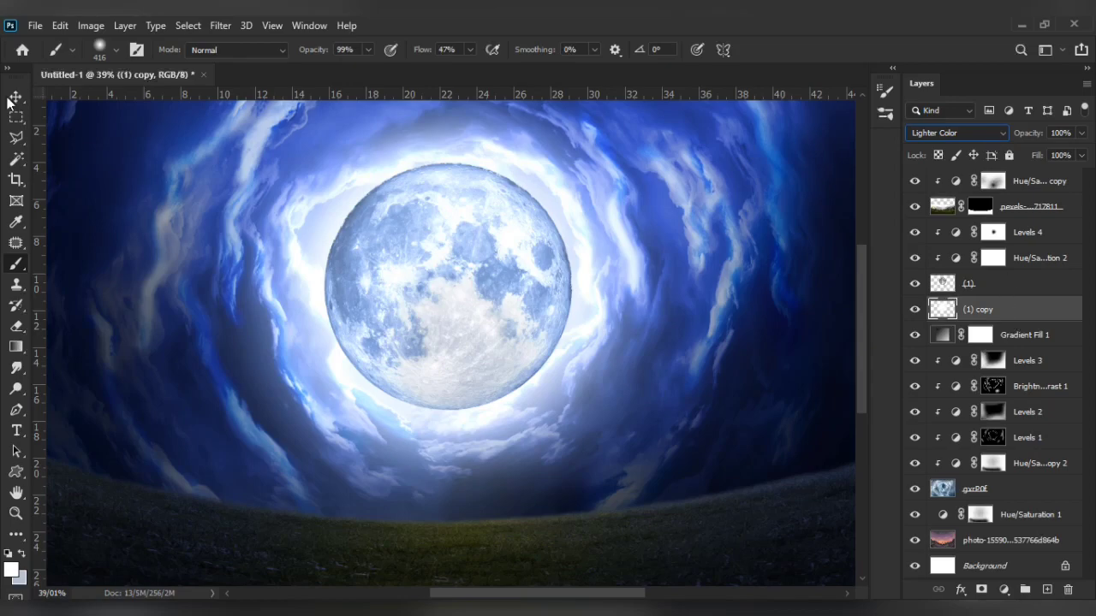
pyautogui.scroll(-3, 393, 255)
pyautogui.hotkey('ctrl', 't')
pyautogui.moveTo(578, 178); pyautogui.dragTo(564, 194)
pyautogui.press('Return')
pyautogui.scroll(1, 489, 306)
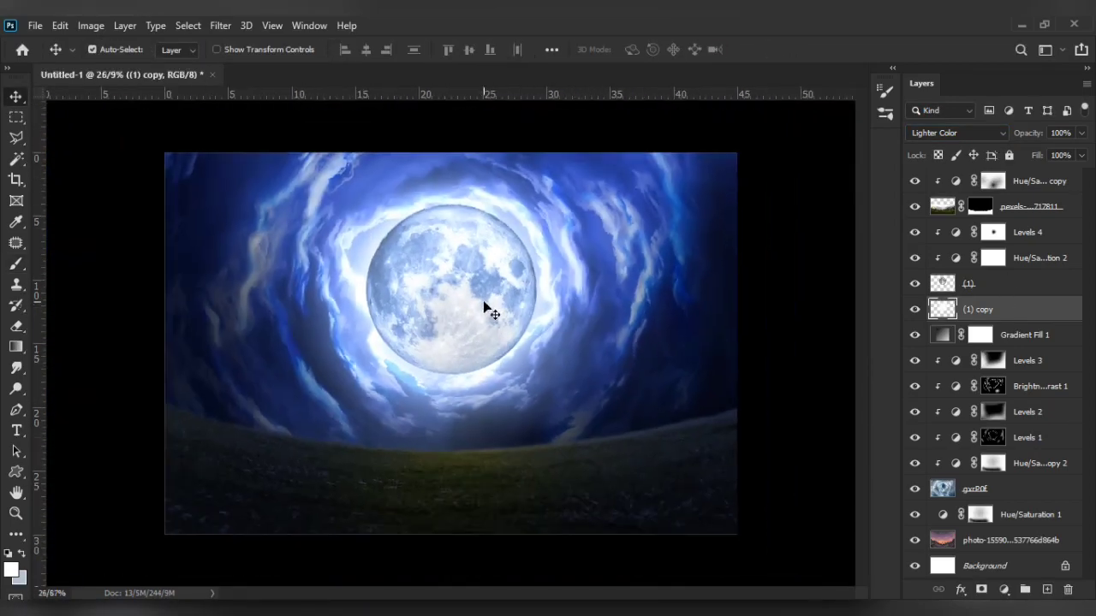
pyautogui.scroll(1, 465, 340)
# - Hide Levels 3 and add a Hue/Saturation layer: Hue 230, Saturation 40, Lightness -48
pyautogui.click(914, 361)
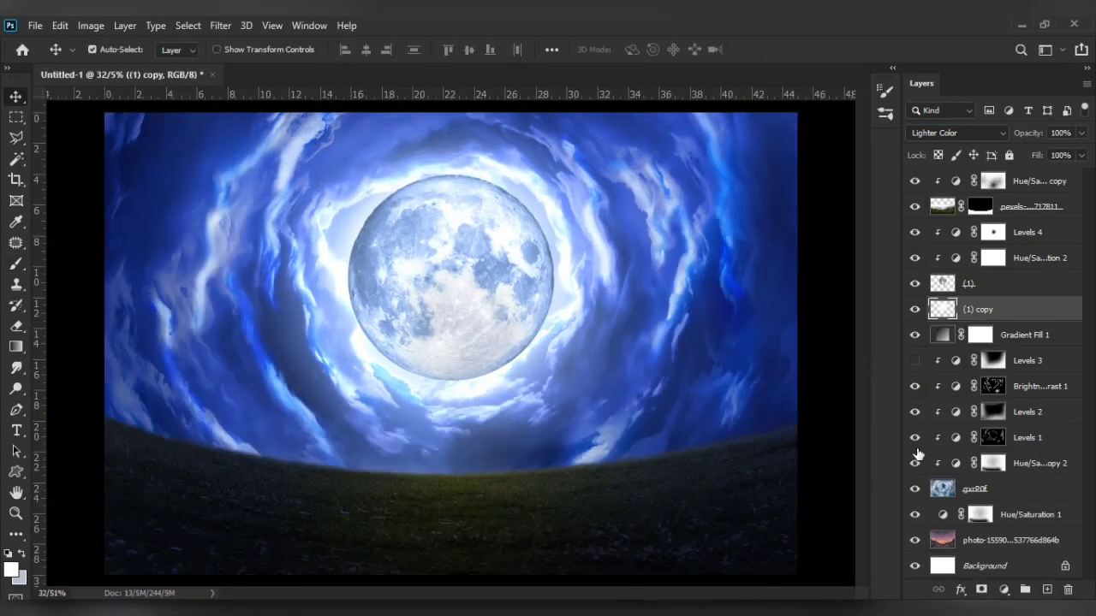
pyautogui.click(1036, 463)
pyautogui.click(1005, 590)
pyautogui.click(1010, 438)
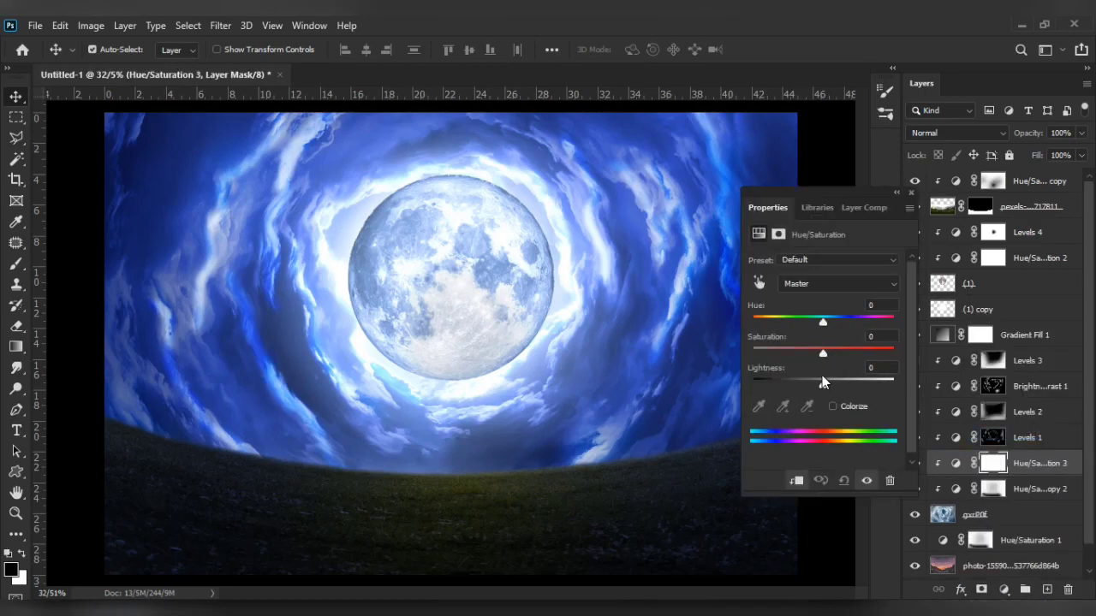
pyautogui.moveTo(822, 379); pyautogui.dragTo(791, 384)
pyautogui.moveTo(753, 322); pyautogui.dragTo(841, 322)
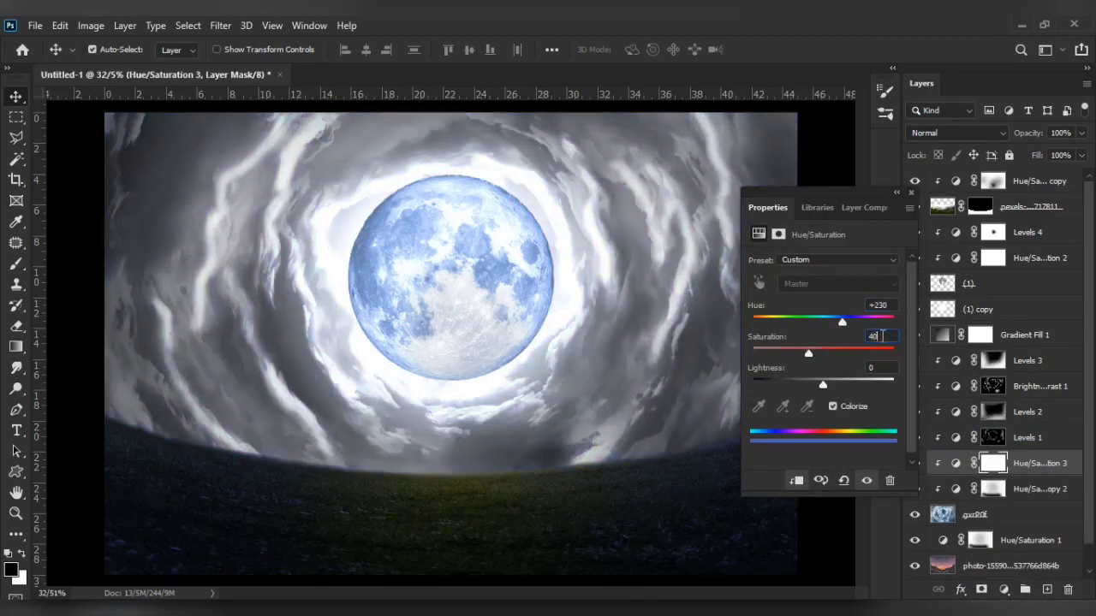
pyautogui.doubleClick(875, 336)
pyautogui.write('40')
pyautogui.moveTo(823, 384); pyautogui.dragTo(789, 385)
pyautogui.press('Return')
# - Invert the Hue/Saturation mask and paint white over the left and right edges
pyautogui.hotkey('ctrl', 'i')
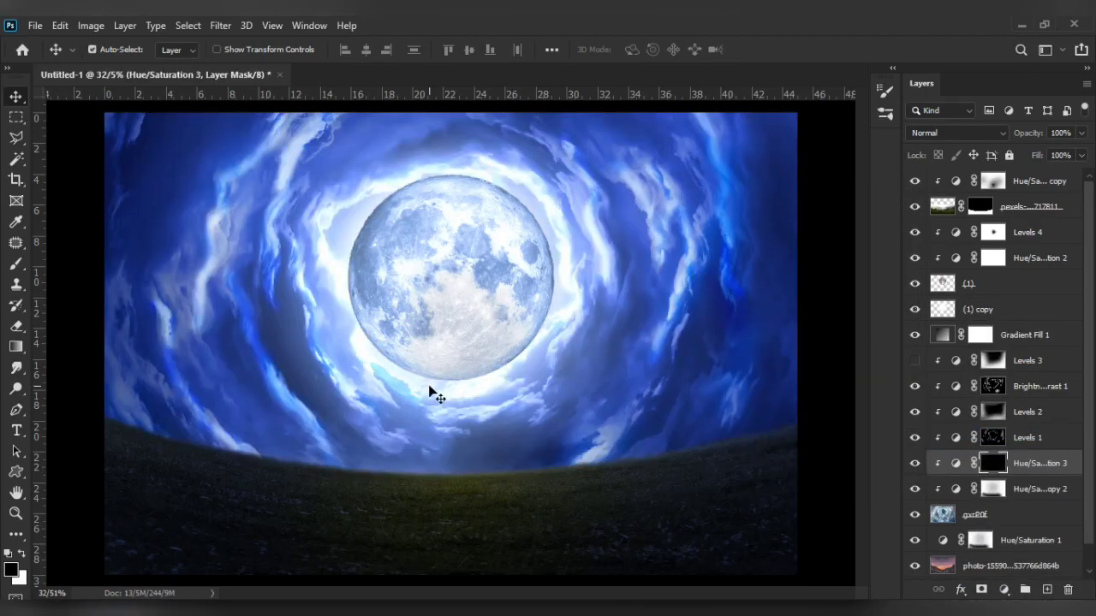
pyautogui.scroll(-3, 283, 356)
pyautogui.press('x')
pyautogui.press(']')
pyautogui.press(']')
pyautogui.press(']')
pyautogui.moveTo(232, 189)
pyautogui.mouseDown()
pyautogui.moveTo(248, 470)
pyautogui.moveTo(721, 460)
pyautogui.moveTo(641, 172)
pyautogui.mouseUp()
# - Scale the cloud layers up to about 126%
pyautogui.press('v')
pyautogui.click(977, 515)
pyautogui.keyDown('shift'); pyautogui.click(1036, 386); pyautogui.keyUp('shift')
pyautogui.hotkey('ctrl', '-')
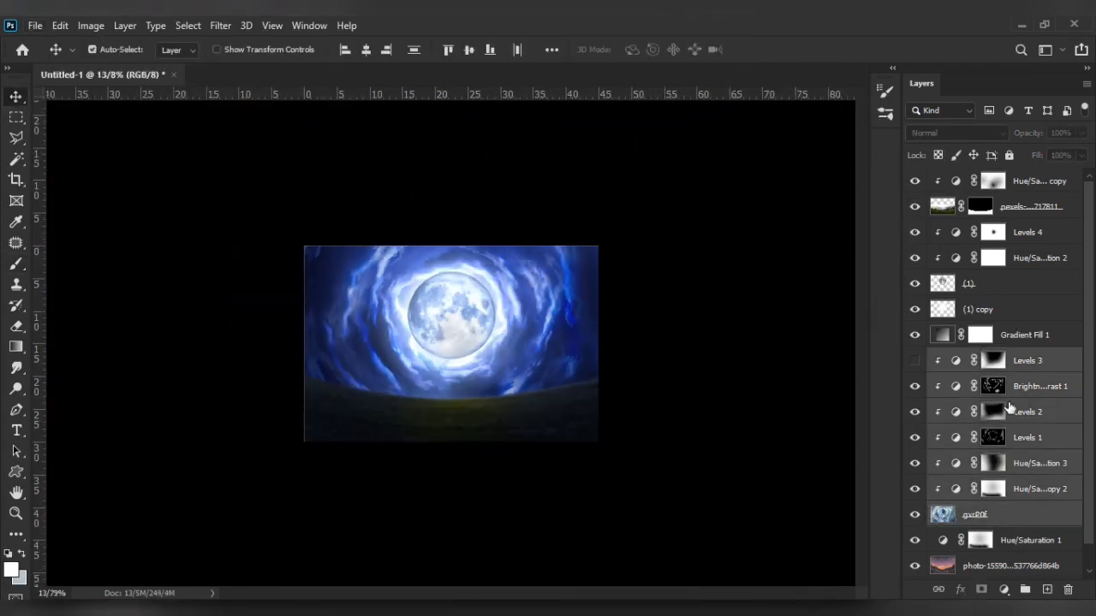
pyautogui.hotkey('ctrl', 't')
pyautogui.scroll(-2, 573, 330)
pyautogui.moveTo(662, 533)
pyautogui.mouseDown()
pyautogui.moveTo(643, 511)
pyautogui.moveTo(734, 574)
pyautogui.moveTo(726, 581)
pyautogui.moveTo(587, 448)
pyautogui.moveTo(563, 440)
pyautogui.moveTo(718, 583)
pyautogui.mouseUp()
pyautogui.press('Return')
pyautogui.hotkey('ctrl', '0')
# - Enlarge the moon and its glow layers together, then select Brightness/Contrast 1
pyautogui.click(1027, 284)
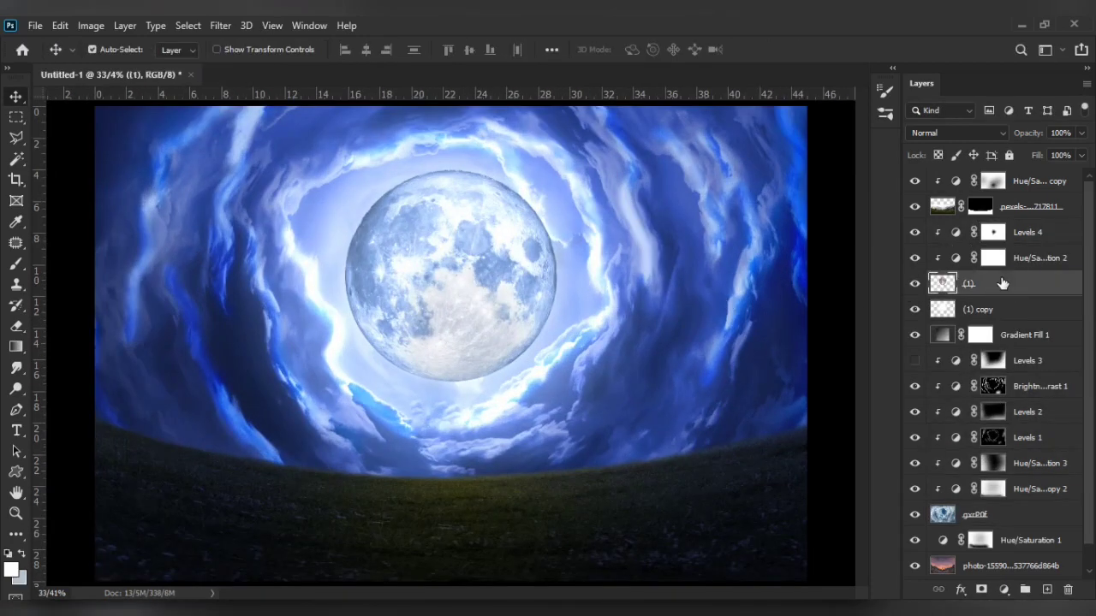
pyautogui.keyDown('shift'); pyautogui.click(1027, 232); pyautogui.keyUp('shift')
pyautogui.keyDown('ctrl'); pyautogui.click(1027, 309); pyautogui.keyUp('ctrl')
pyautogui.hotkey('ctrl', 't')
pyautogui.moveTo(583, 165); pyautogui.dragTo(614, 140)
pyautogui.press('Return')
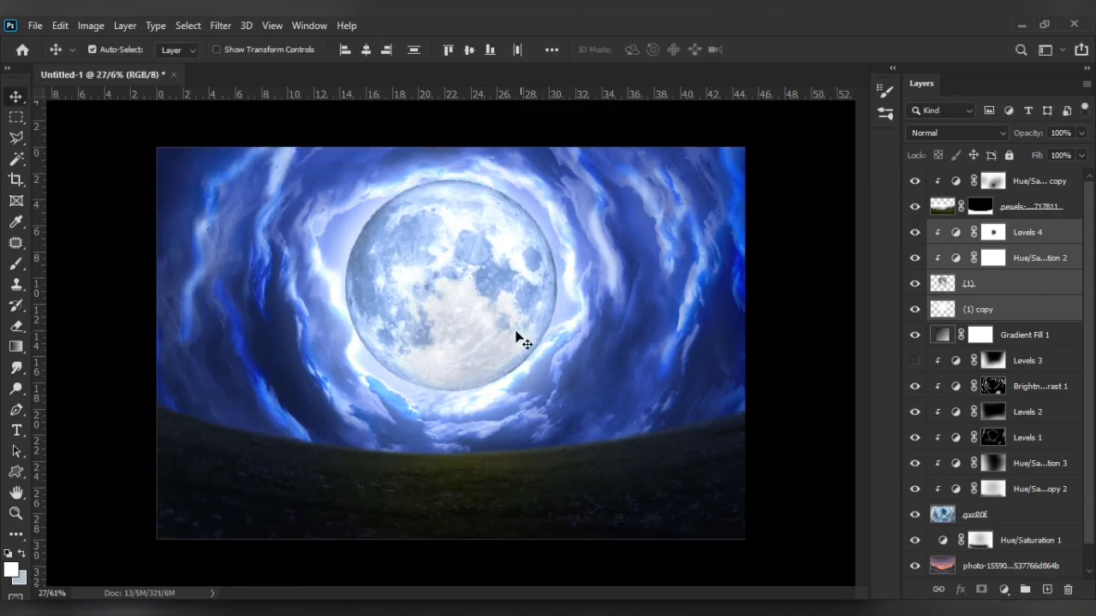
pyautogui.scroll(1, 445, 334)
pyautogui.click(942, 335)
pyautogui.click(914, 334)
pyautogui.click(914, 335)
# - Add a Levels 5 adjustment to the clouds with output black raised to 215
pyautogui.click(1036, 386)
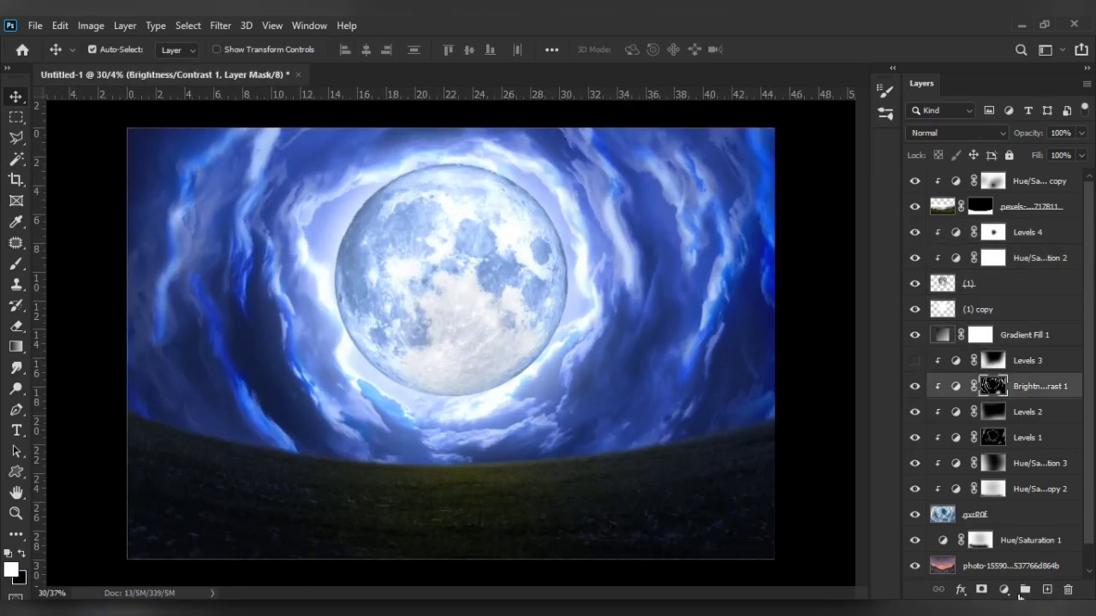
pyautogui.click(1004, 590)
pyautogui.click(1006, 375)
pyautogui.moveTo(775, 377)
pyautogui.mouseDown()
pyautogui.moveTo(808, 376)
pyautogui.moveTo(775, 376)
pyautogui.mouseUp()
pyautogui.moveTo(775, 423); pyautogui.dragTo(876, 423)
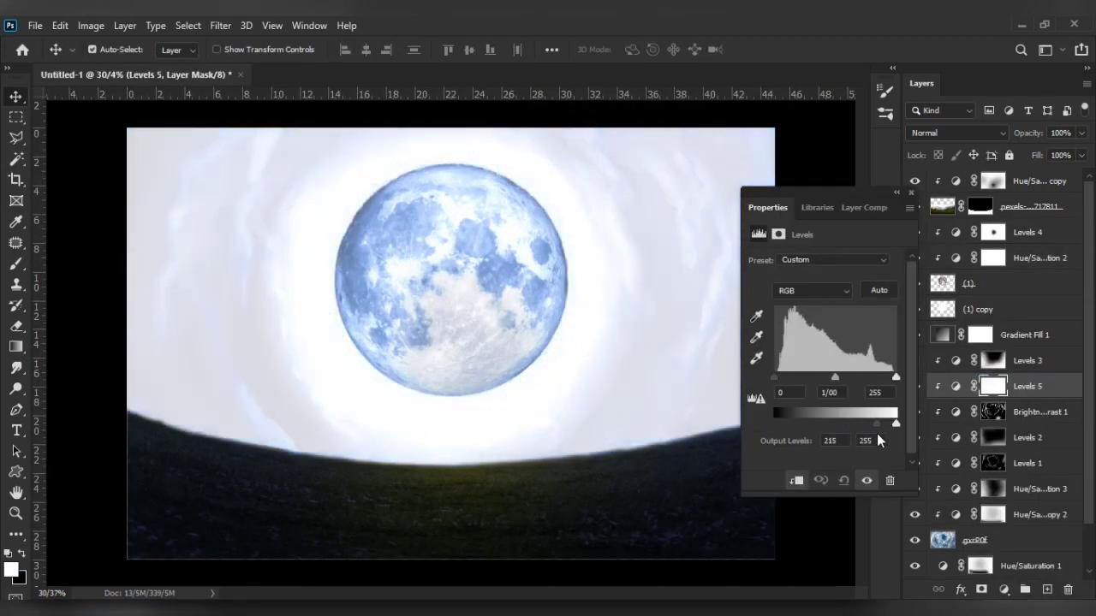
pyautogui.click(915, 361)
# - Try blend modes on Levels 5, settling on Color Dodge at 71% fill
pyautogui.scroll(-5, 963, 135)
pyautogui.scroll(-4, 962, 135)
pyautogui.scroll(-3, 961, 137)
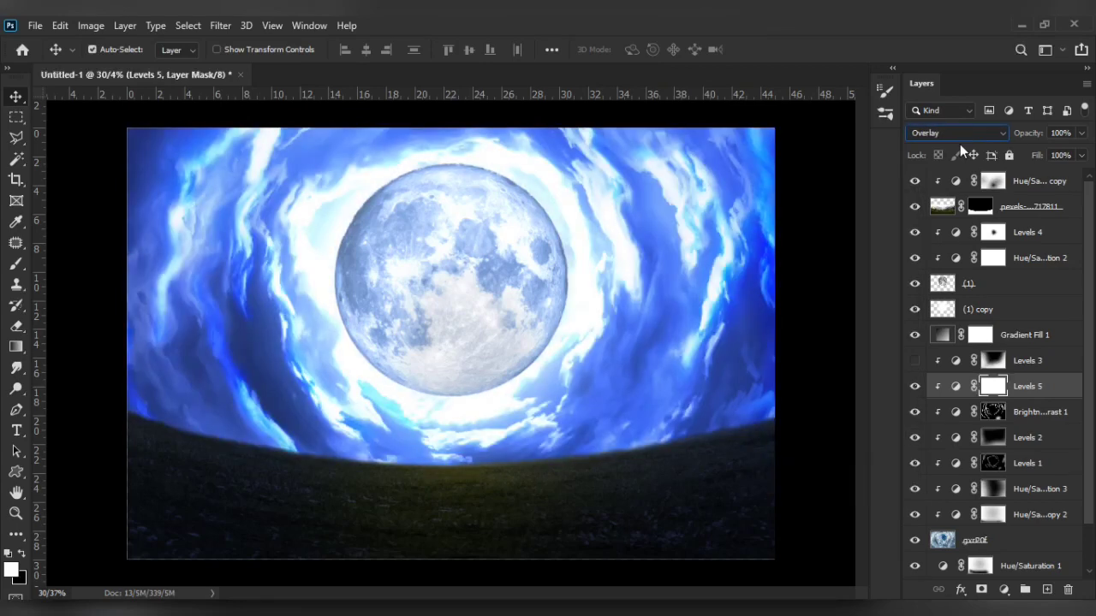
pyautogui.hotkey('ctrl', 'i')
pyautogui.hotkey('shift', '7')
pyautogui.hotkey('shift', '7')
pyautogui.click(957, 132)
pyautogui.click(946, 134)
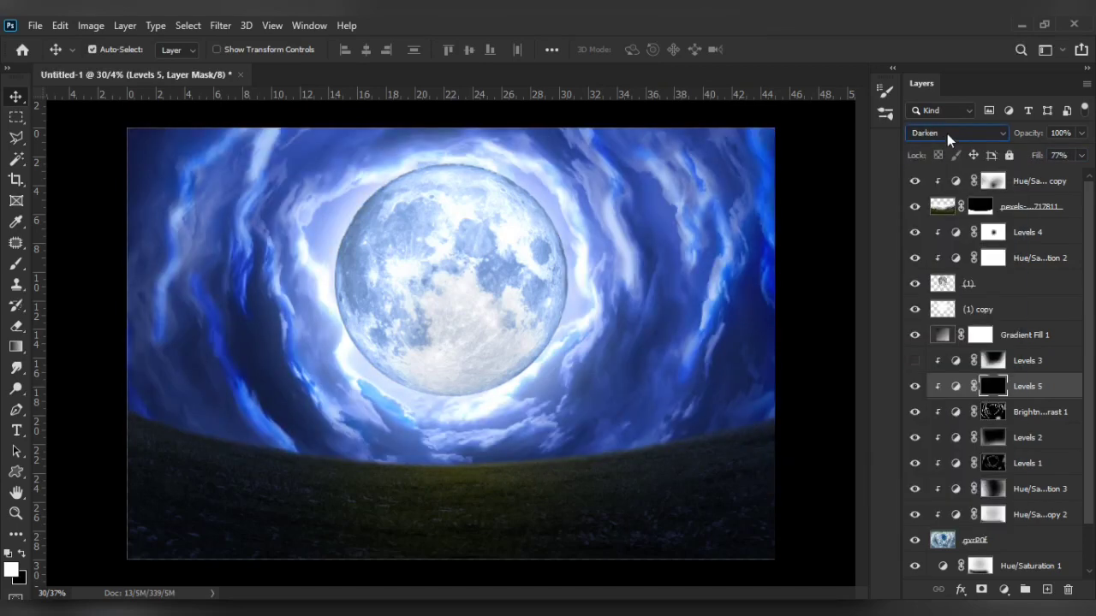
pyautogui.click(948, 132)
pyautogui.click(951, 143)
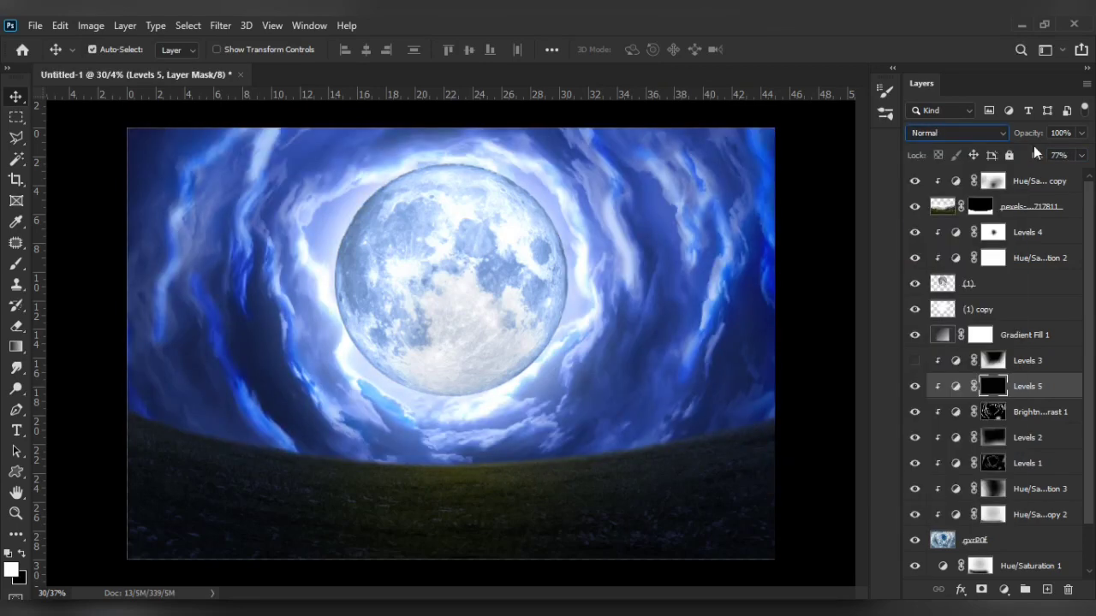
pyautogui.click(957, 132)
pyautogui.hotkey('shift', '7')
pyautogui.hotkey('shift', '1')
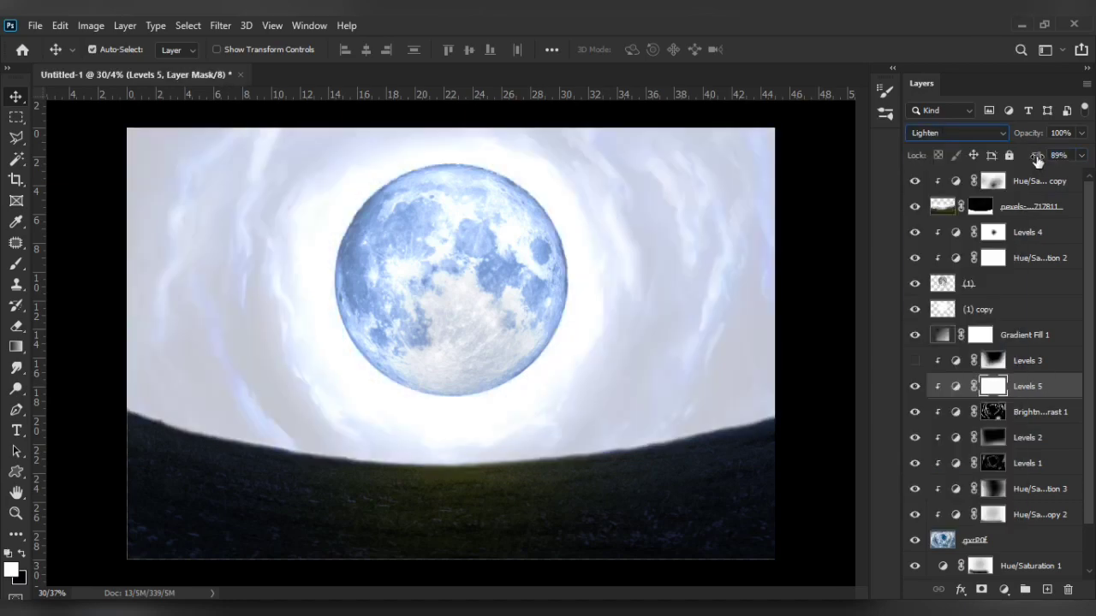
# - Invert the Levels 5 mask to black so the effect is hidden
pyautogui.scroll(1, 924, 142)
pyautogui.scroll(-2, 926, 134)
pyautogui.scroll(-1, 926, 133)
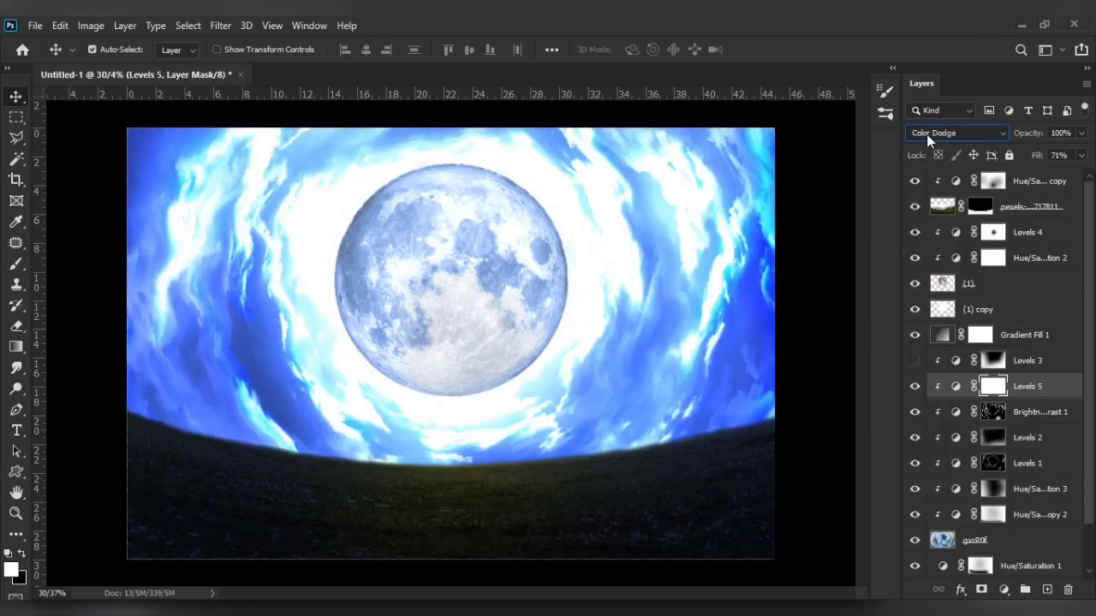
pyautogui.scroll(-2, 949, 137)
pyautogui.scroll(2, 949, 136)
pyautogui.hotkey('ctrl', 'i')
# - Set up a large Soft Round brush at 24% flow
pyautogui.press('b')
pyautogui.scroll(3, 270, 278)
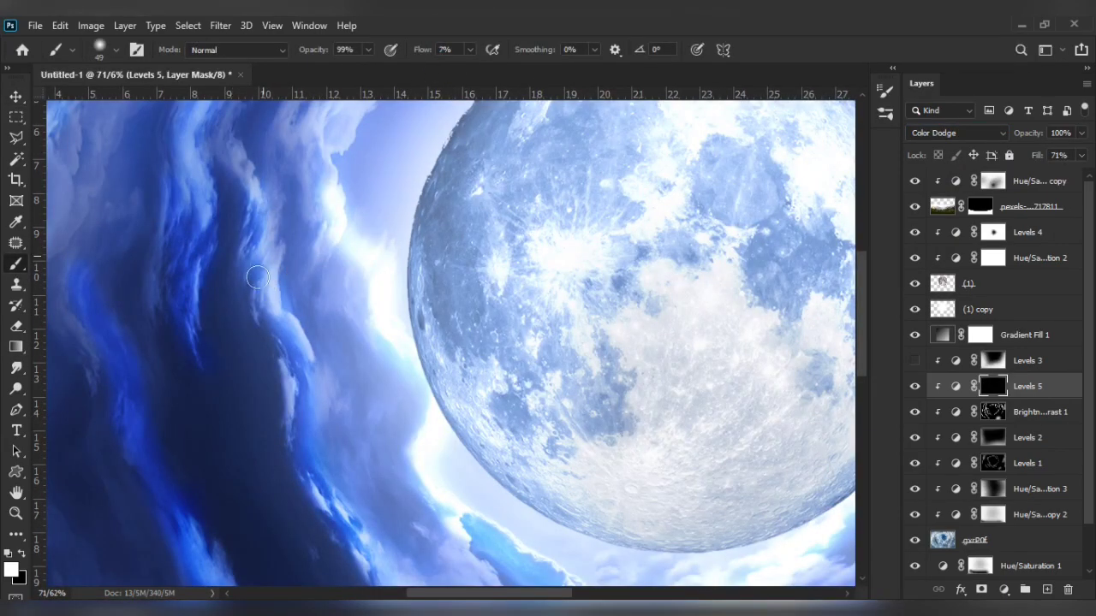
pyautogui.hotkey('shift', '2')
pyautogui.hotkey('shift', '4')
pyautogui.scroll(-5, 391, 154)
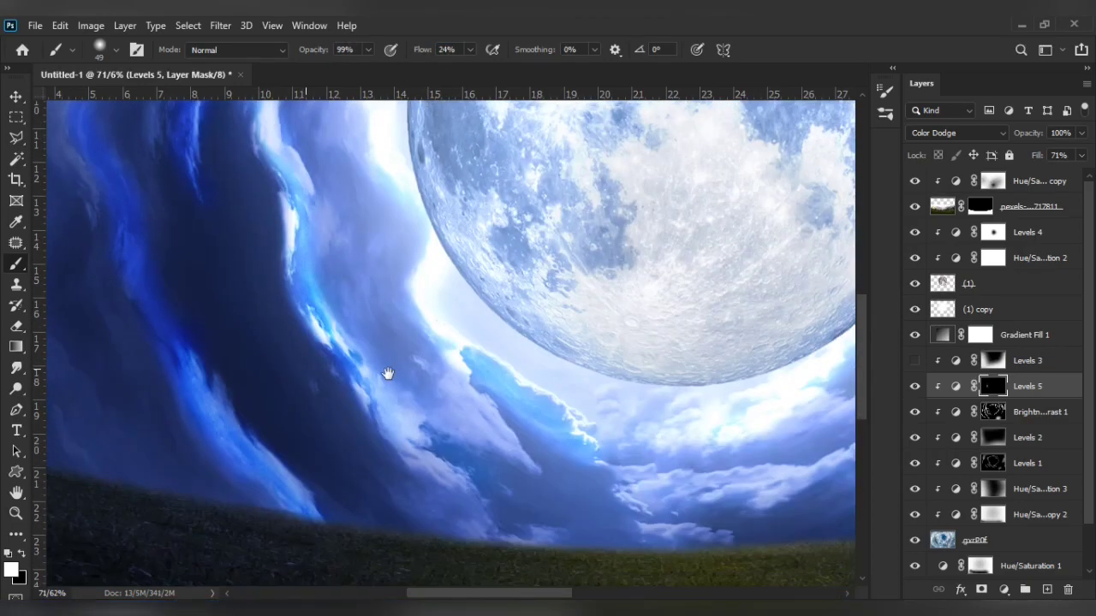
pyautogui.hscroll(-5, 387, 371)
pyautogui.hscroll(5, 543, 477)
pyautogui.scroll(3, 416, 453)
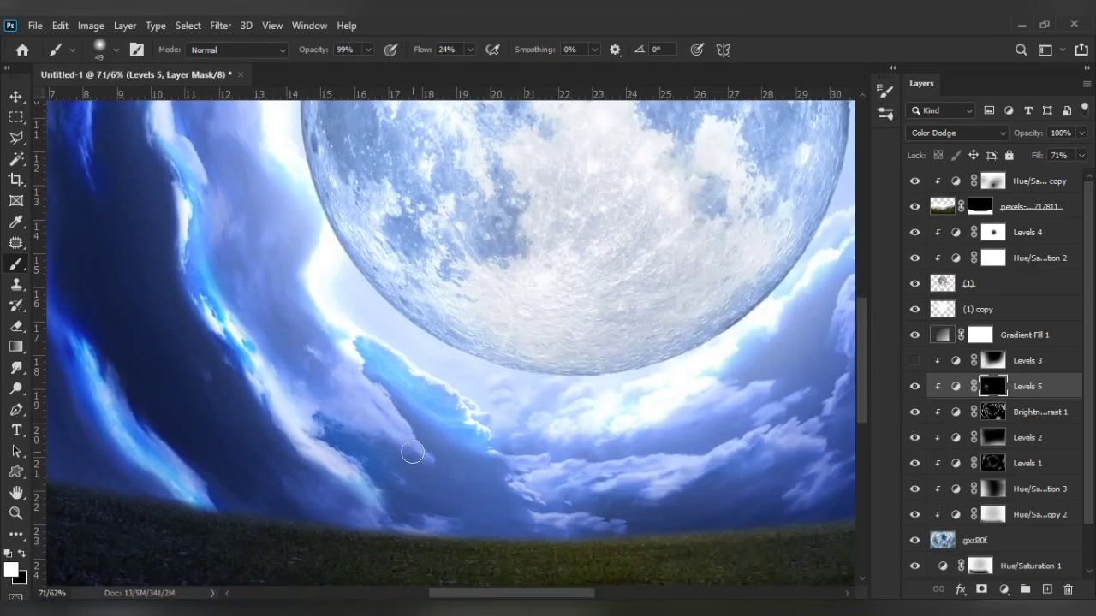
pyautogui.scroll(-3, 460, 368)
pyautogui.scroll(2, 381, 356)
pyautogui.scroll(2, 381, 355)
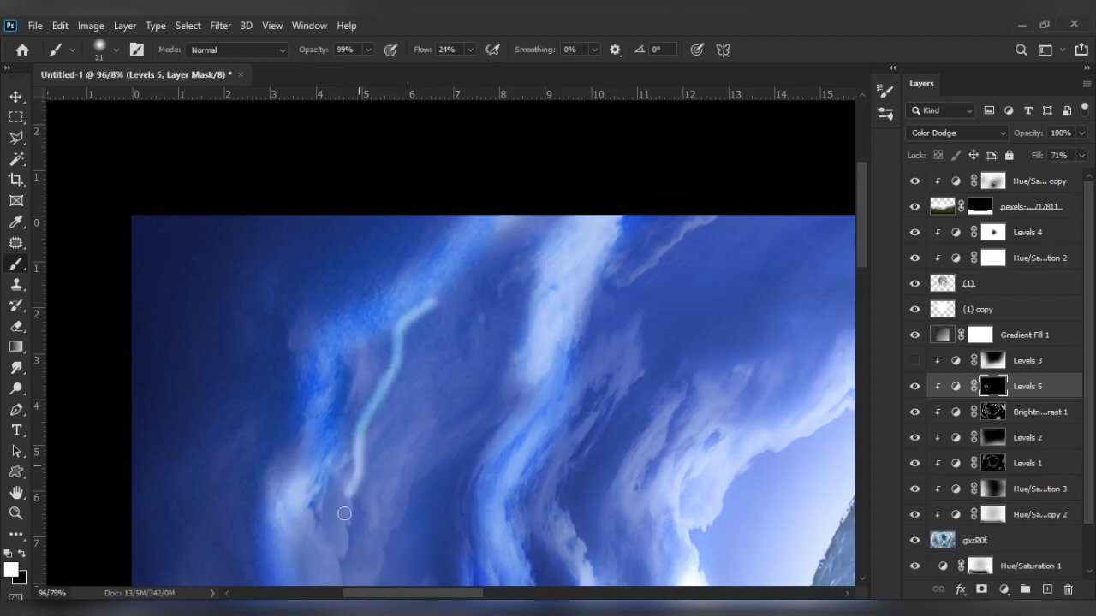
pyautogui.scroll(-2, 345, 513)
pyautogui.rightClick(376, 353)
pyautogui.doubleClick(437, 544)
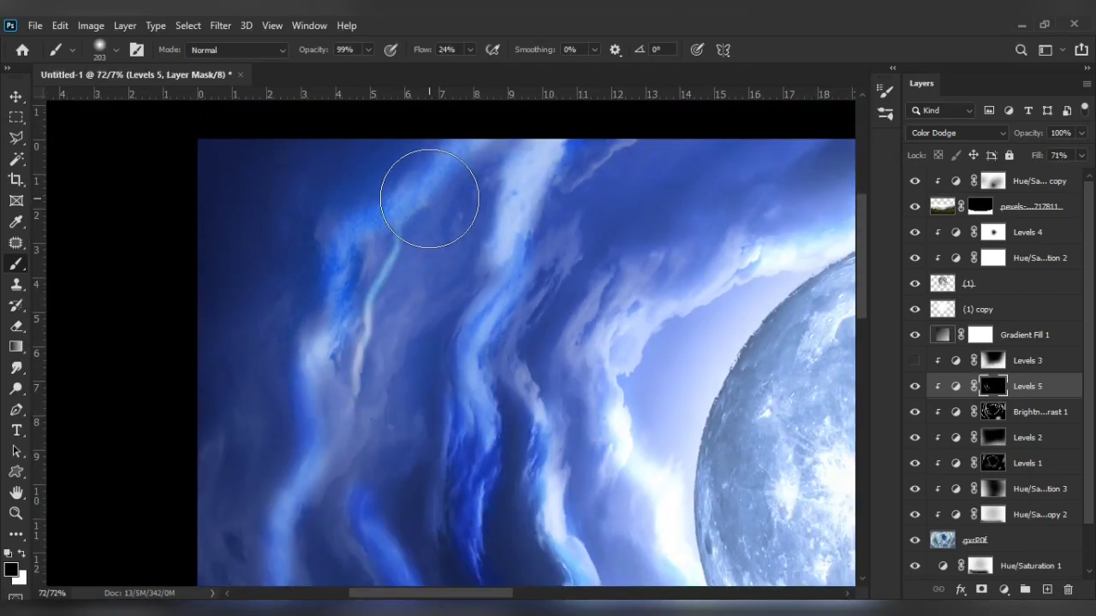
# - Set the brush to about 235 px and paint bright streaks through the Levels 5 mask
pyautogui.scroll(-1, 330, 199)
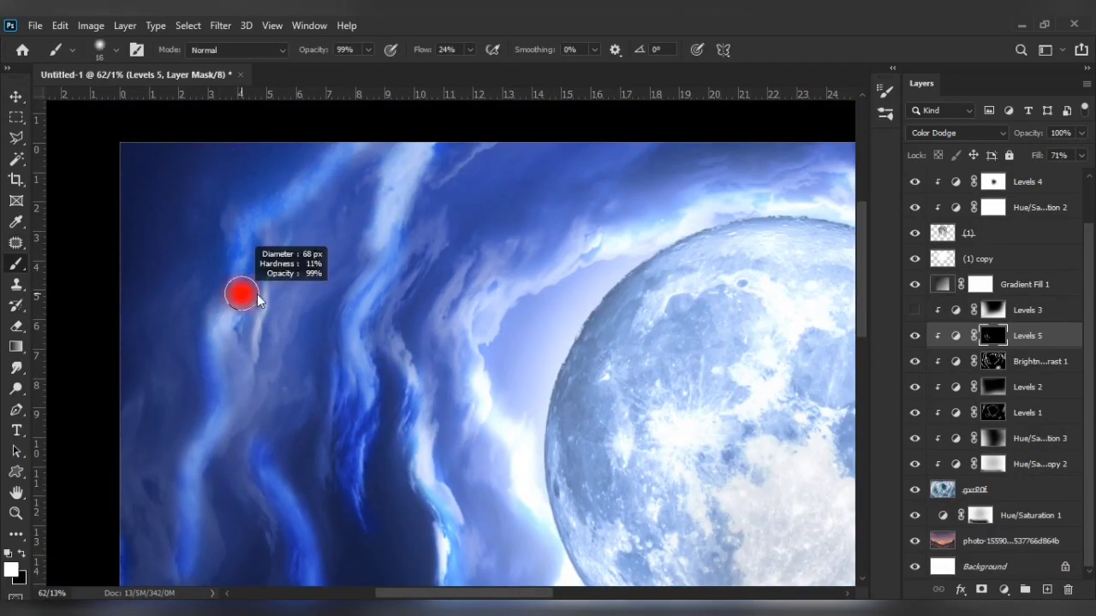
pyautogui.scroll(-2, 244, 257)
pyautogui.scroll(-5, 244, 257)
pyautogui.hscroll(5, 511, 380)
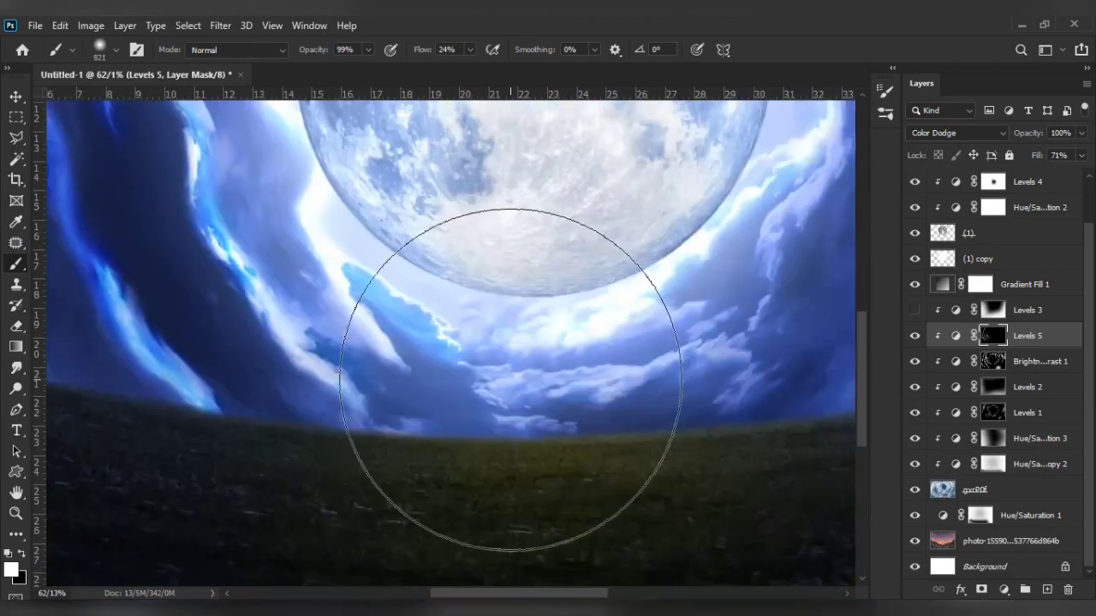
pyautogui.scroll(-3, 563, 264)
pyautogui.moveTo(420, 200); pyautogui.dragTo(352, 209)
pyautogui.scroll(2, 334, 282)
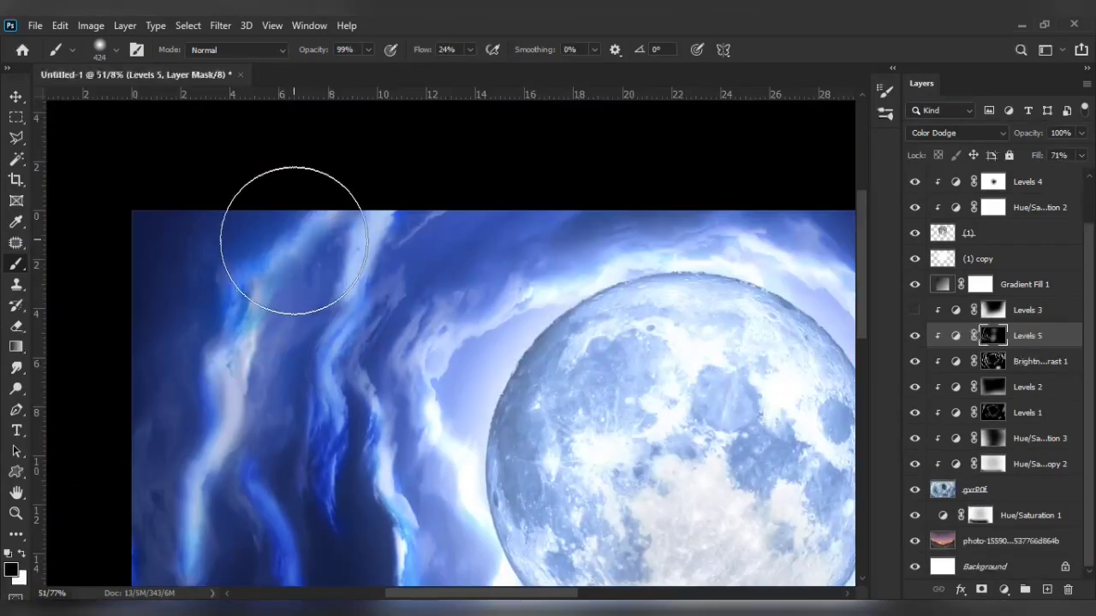
pyautogui.scroll(4, 196, 367)
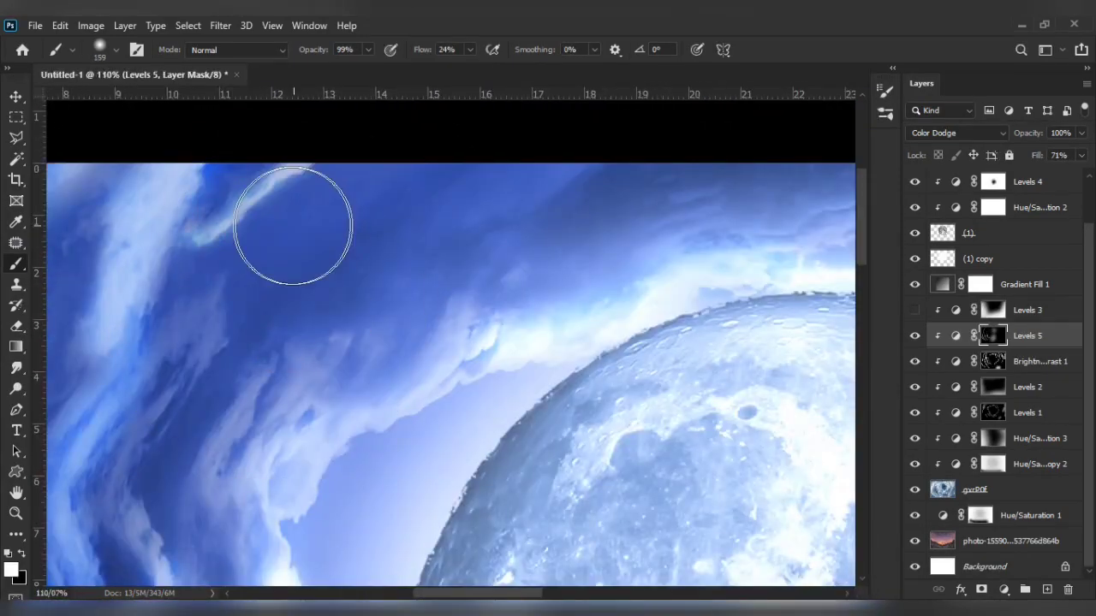
pyautogui.scroll(-1, 292, 225)
pyautogui.moveTo(422, 48); pyautogui.dragTo(402, 48)
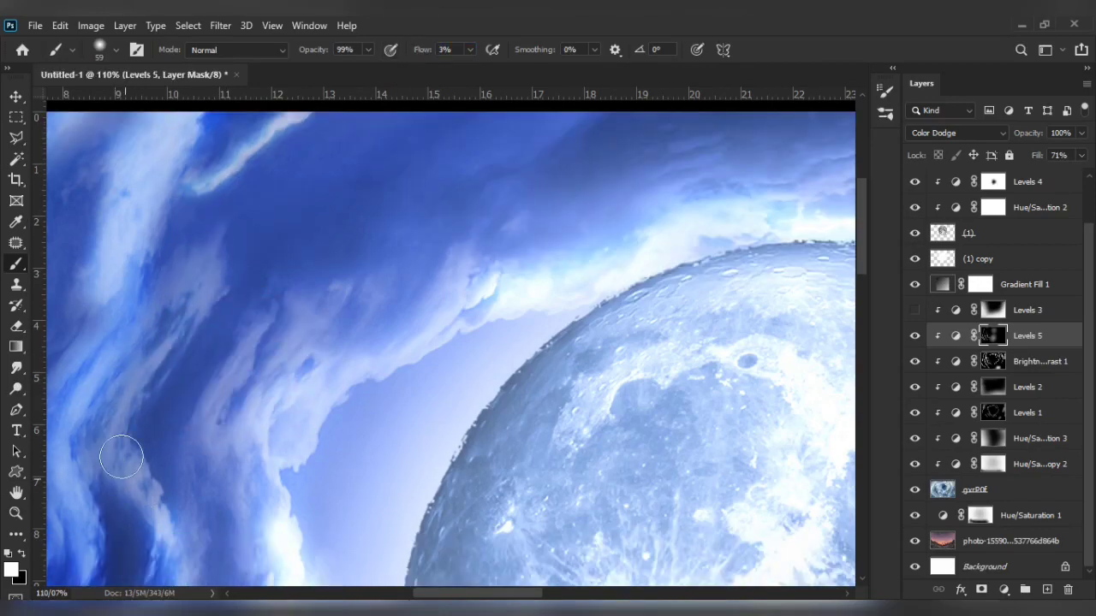
pyautogui.scroll(-2, 120, 457)
pyautogui.scroll(-2, 183, 399)
pyautogui.scroll(1, 307, 299)
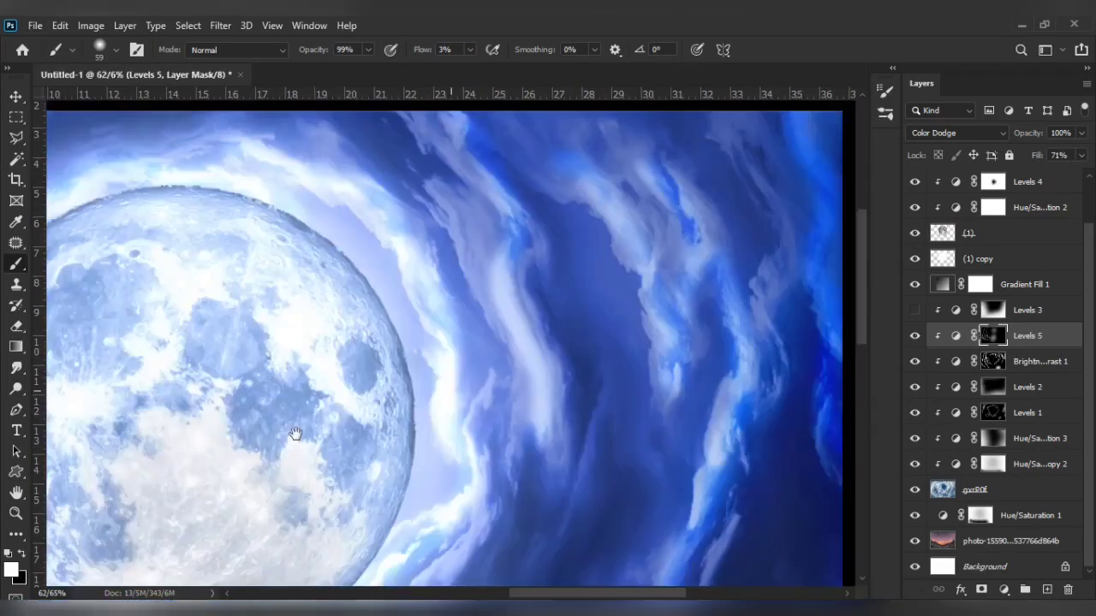
# - Brighten the top clouds, then move the mountain photo above Levels 5
pyautogui.moveTo(295, 434); pyautogui.dragTo(250, 446)
pyautogui.scroll(-2, 646, 270)
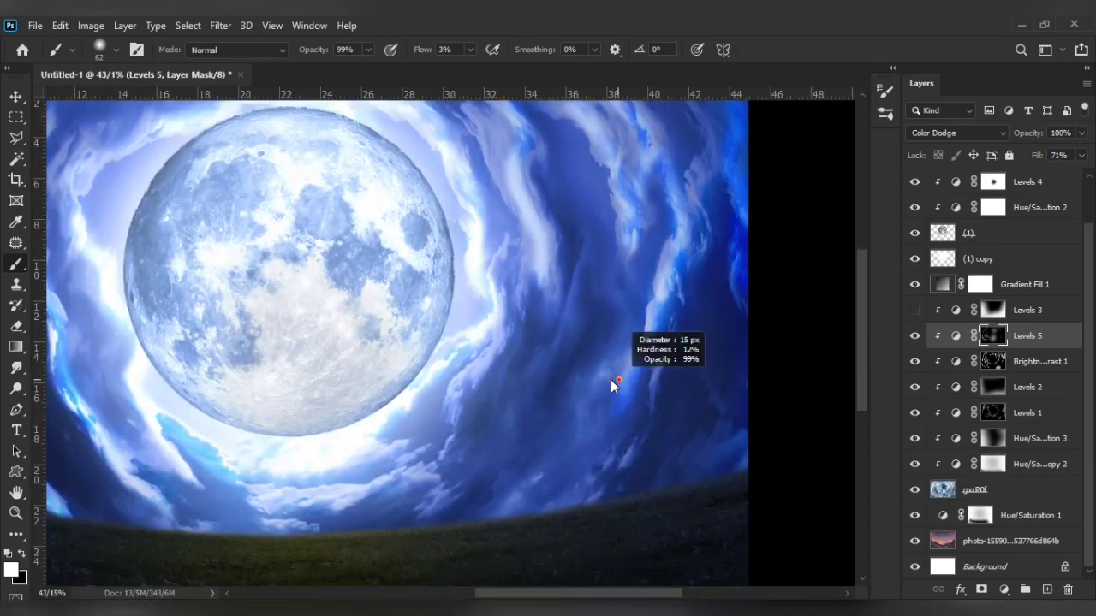
pyautogui.scroll(2, 606, 295)
pyautogui.scroll(-2, 631, 294)
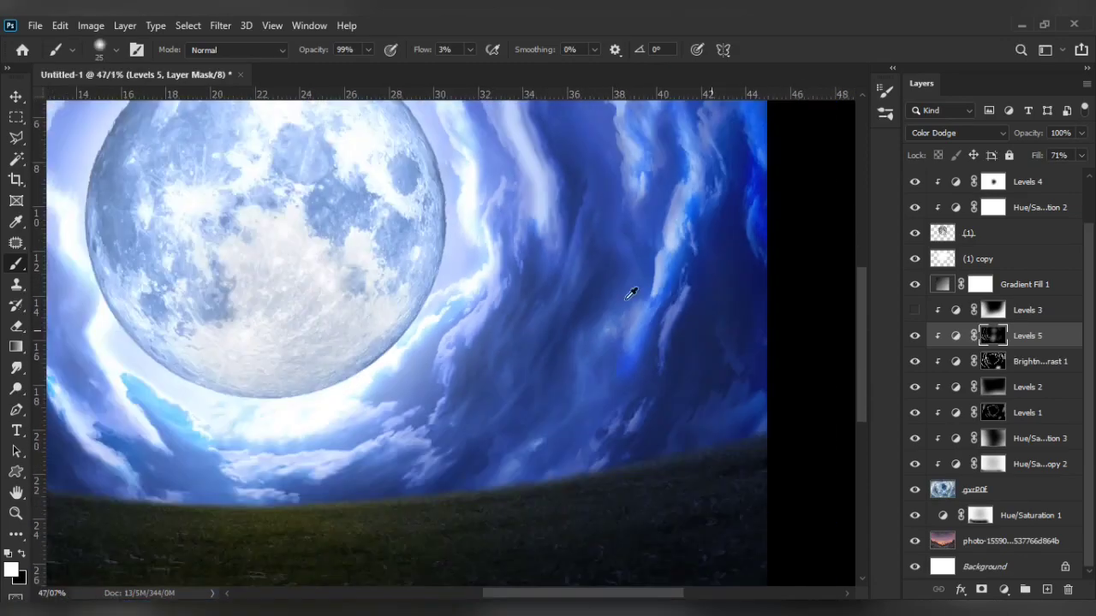
pyautogui.scroll(3, 613, 299)
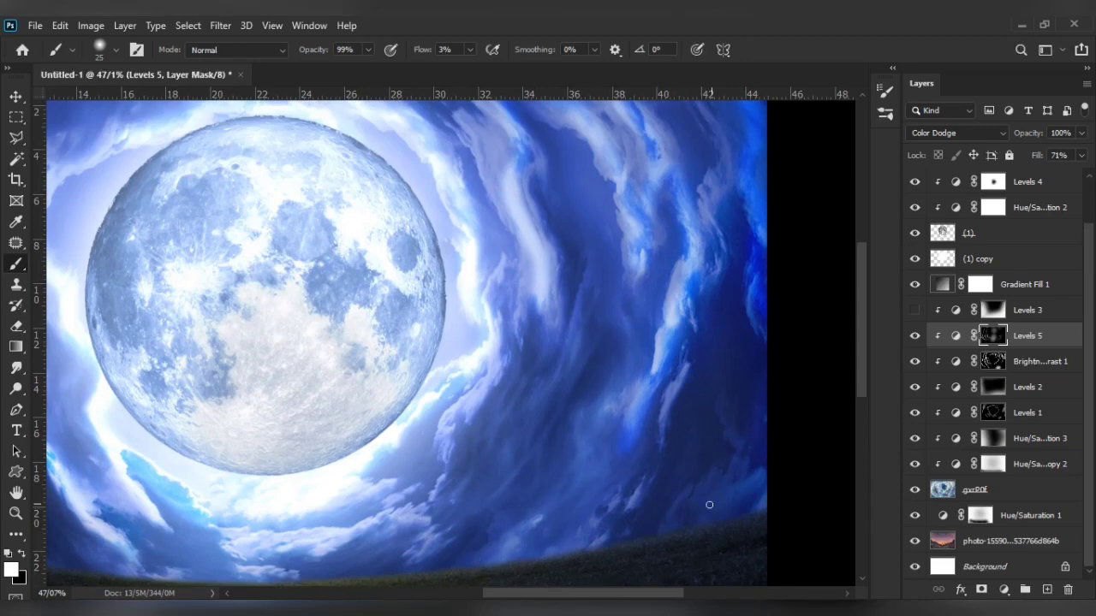
pyautogui.scroll(-2, 708, 505)
pyautogui.moveTo(1010, 541); pyautogui.dragTo(950, 325)
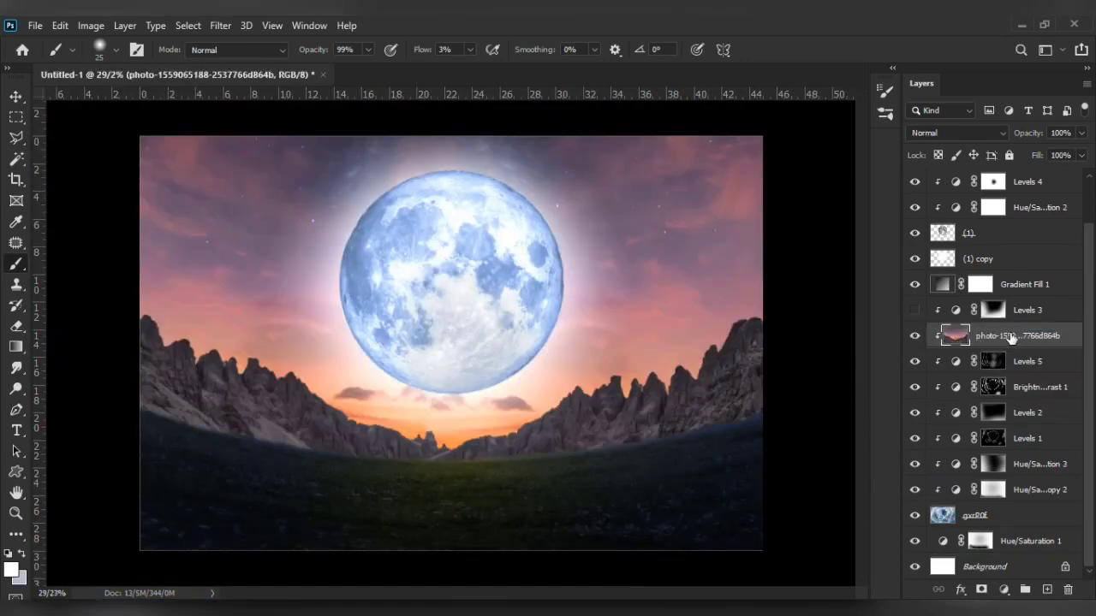
# - Quick-select the mountains in the sunset photo and copy them to a new Layer 1
pyautogui.moveTo(1014, 278); pyautogui.dragTo(1011, 184)
pyautogui.scroll(1, 111, 381)
pyautogui.press('w')
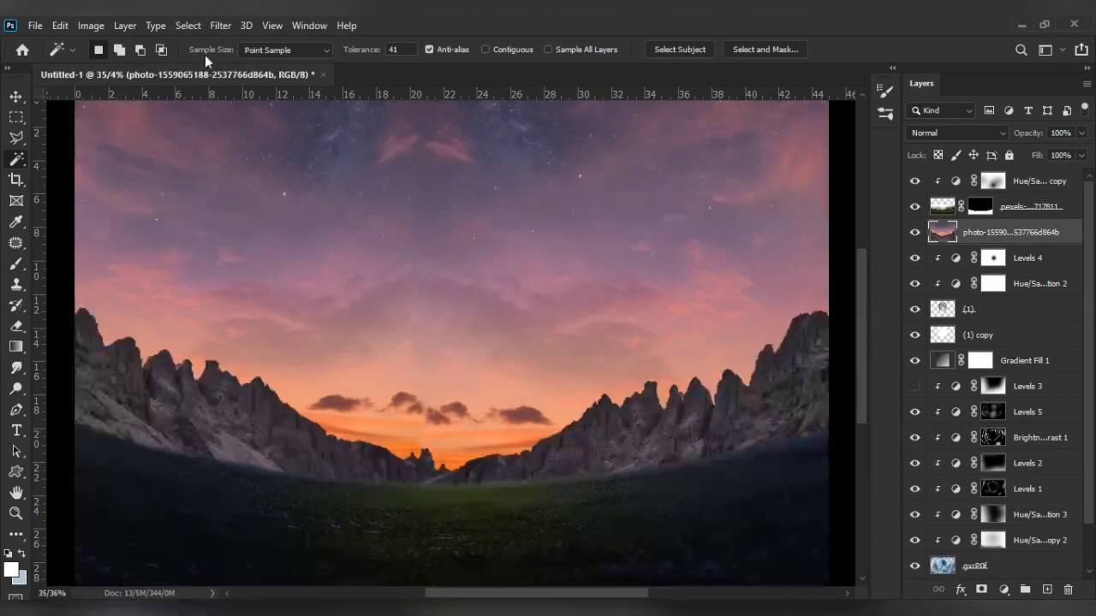
pyautogui.hotkey('shift', 'w')
pyautogui.scroll(-1, 286, 441)
pyautogui.moveTo(188, 368); pyautogui.dragTo(286, 442)
pyautogui.hotkey('ctrl', 'j')
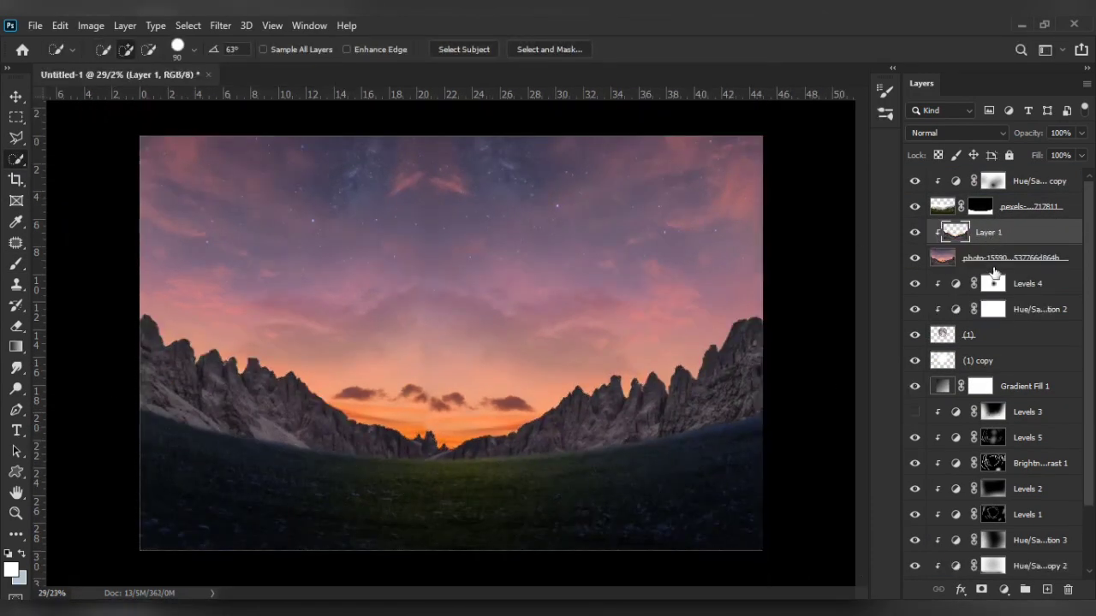
# - Hide the full sunset photo and clip Hue/Saturation 1 copy 3 to the mountains
pyautogui.scroll(1, 995, 257)
pyautogui.click(980, 232)
pyautogui.hotkey('ctrl', 'alt', 'g')
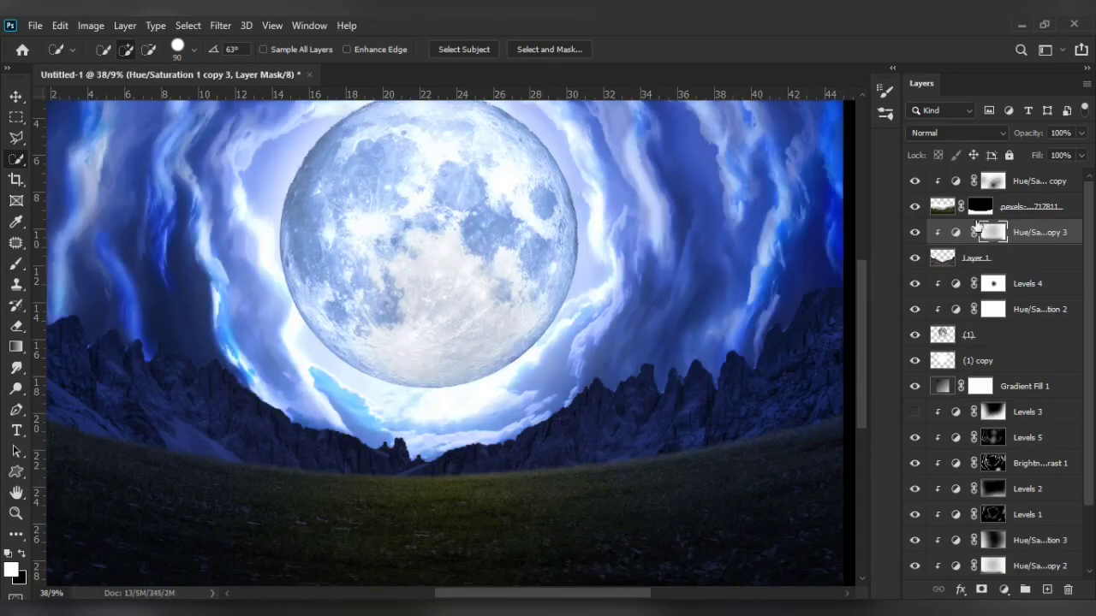
pyautogui.scroll(1, 419, 428)
pyautogui.scroll(1, 436, 424)
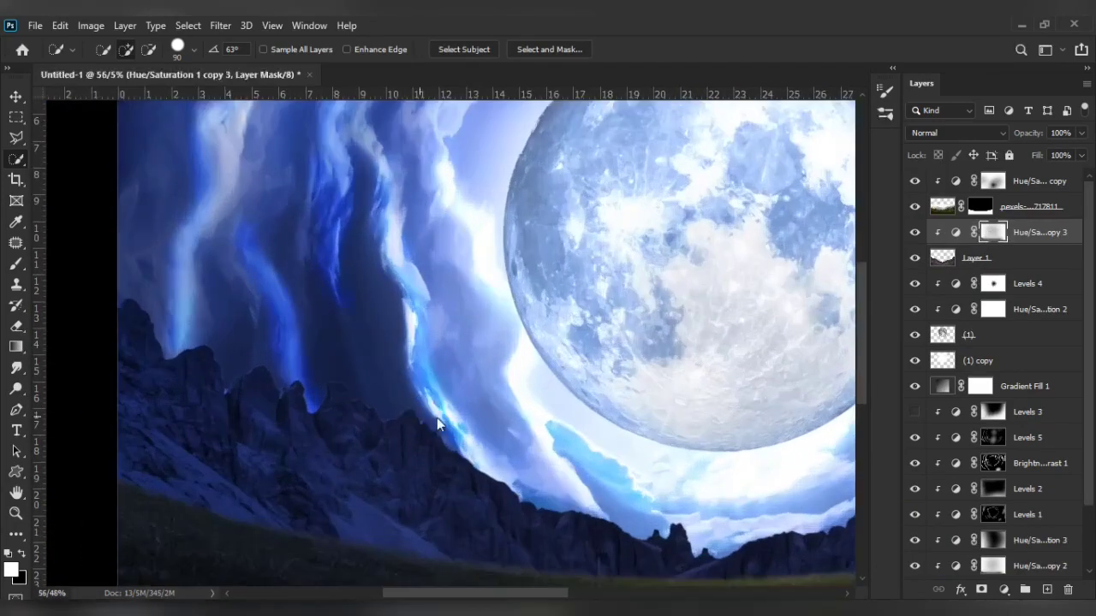
# - Switch to the Brush tool with flow raised to 75%
pyautogui.click(15, 264)
pyautogui.scroll(1, 428, 445)
pyautogui.hotkey('shift', '7')
pyautogui.hotkey('shift', '5')
pyautogui.scroll(-1, 440, 379)
# - Add a brightening Levels 6 layer clipped to the mountains, with its mask inverted to black
pyautogui.scroll(-1, 763, 323)
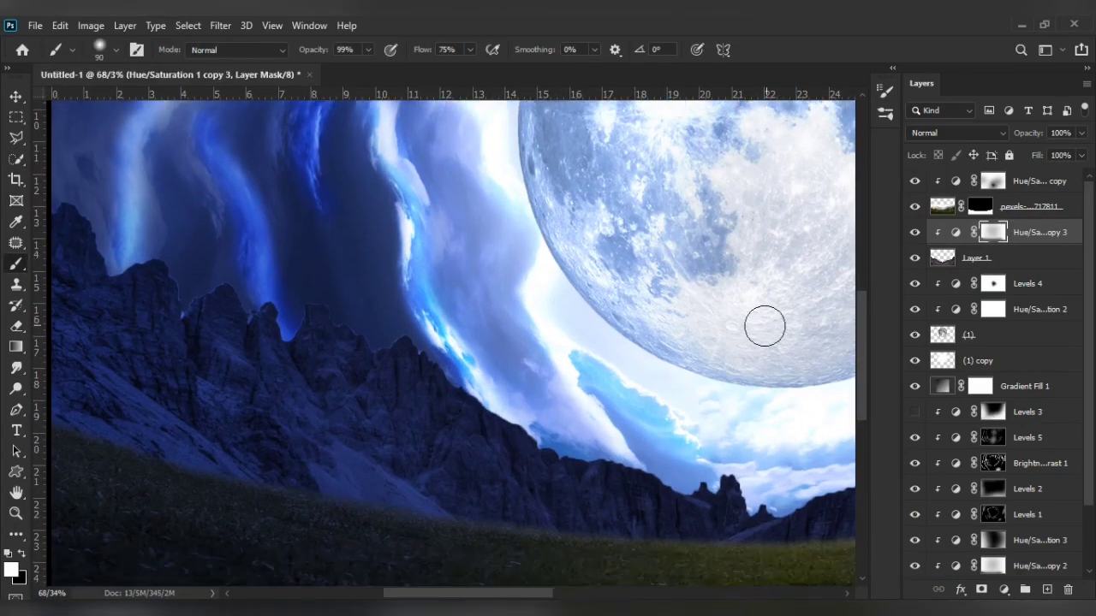
pyautogui.scroll(-2, 526, 403)
pyautogui.scroll(-2, 462, 449)
pyautogui.scroll(2, 463, 450)
pyautogui.click(1005, 589)
pyautogui.click(1010, 364)
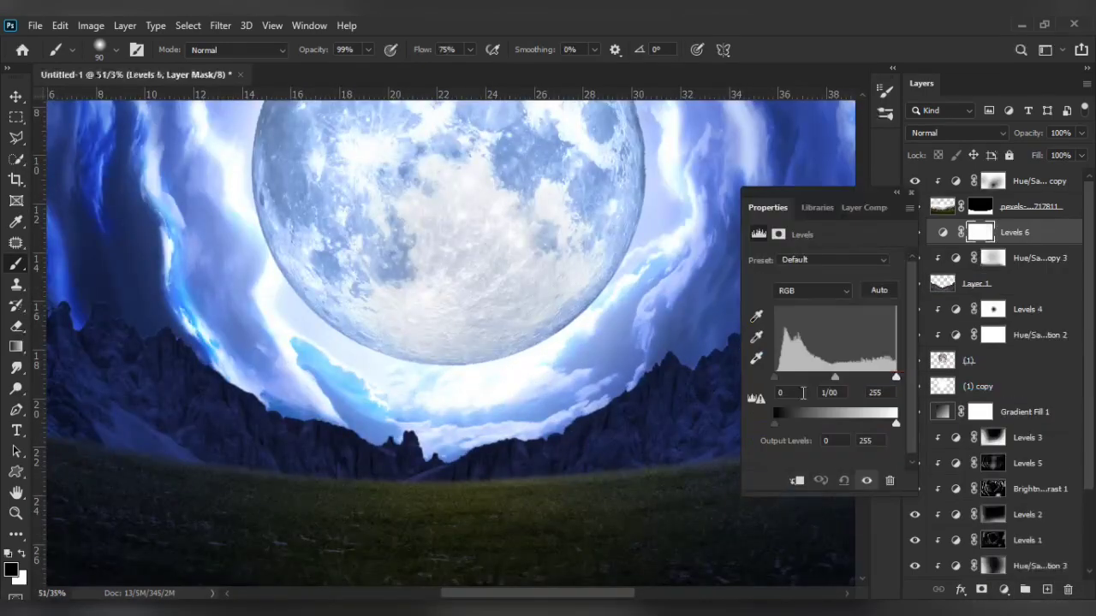
pyautogui.moveTo(765, 426); pyautogui.dragTo(820, 425)
pyautogui.click(1017, 238)
pyautogui.moveTo(1016, 238); pyautogui.dragTo(983, 282)
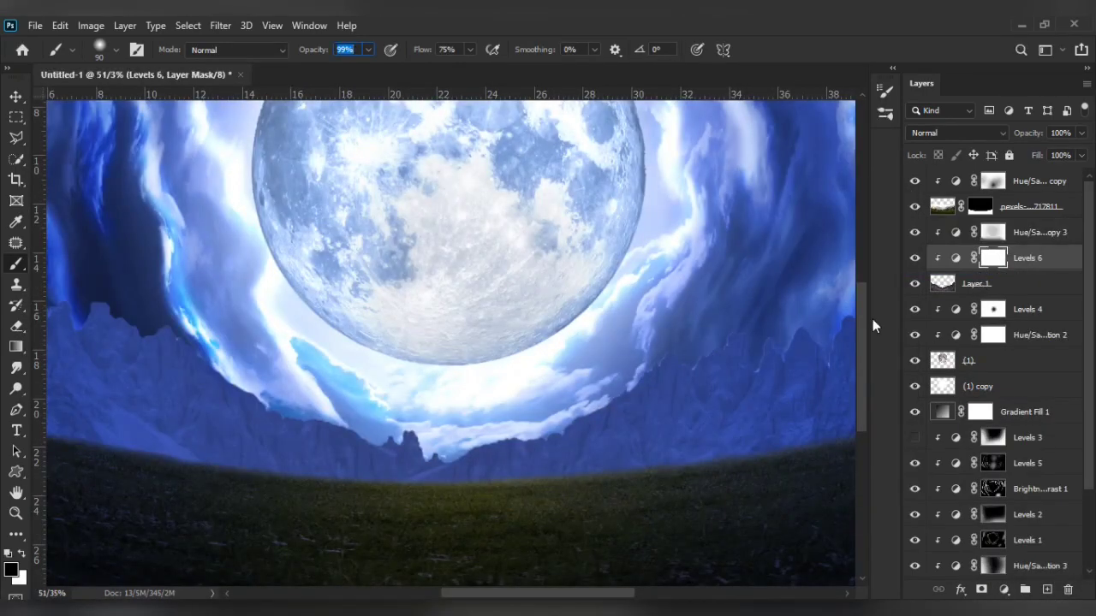
pyautogui.hotkey('ctrl', 'i')
# - Paint light onto the ridge below the moon, lowering brush flow to 30%
pyautogui.moveTo(435, 367); pyautogui.dragTo(399, 349)
pyautogui.scroll(4, 454, 411)
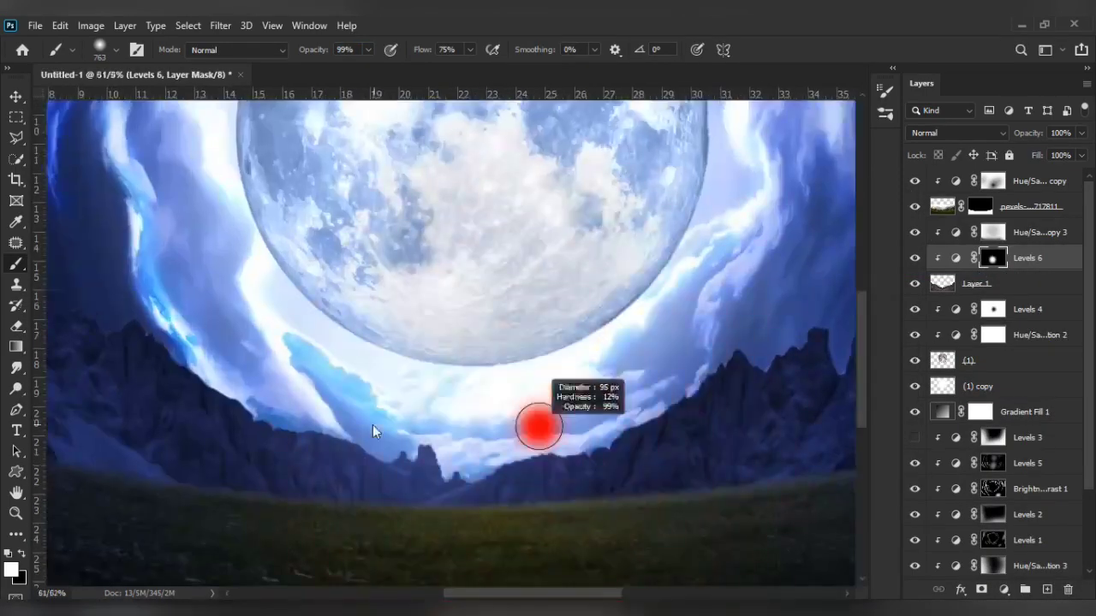
pyautogui.moveTo(500, 438); pyautogui.dragTo(387, 473)
pyautogui.hotkey('shift', '0')
pyautogui.moveTo(577, 336)
pyautogui.mouseDown()
pyautogui.moveTo(397, 300)
pyautogui.moveTo(363, 441)
pyautogui.mouseUp()
pyautogui.moveTo(499, 416); pyautogui.dragTo(538, 385)
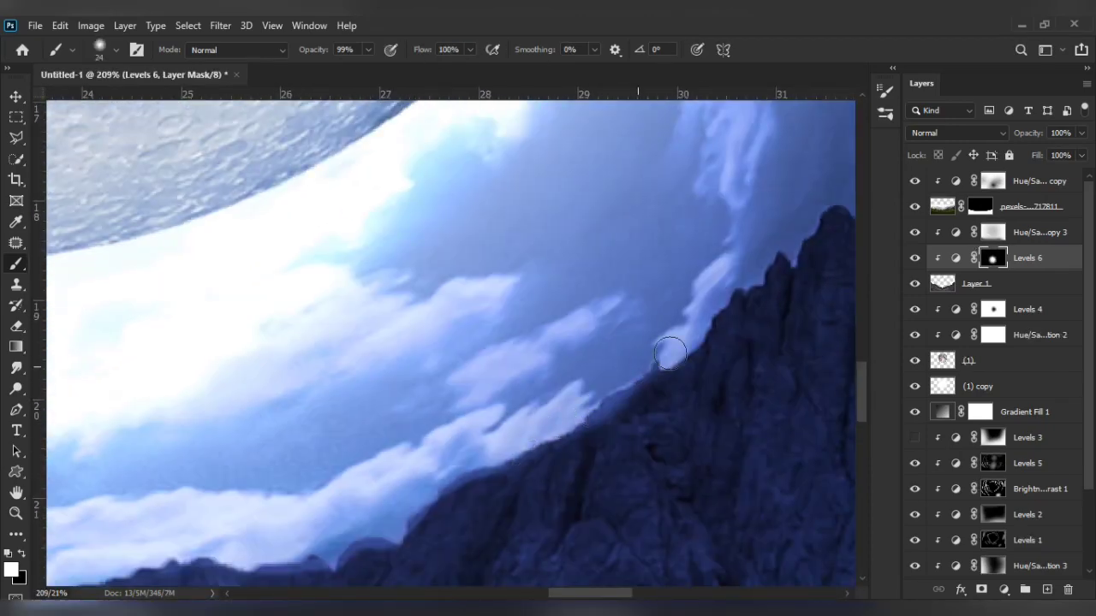
pyautogui.moveTo(671, 353); pyautogui.dragTo(456, 283)
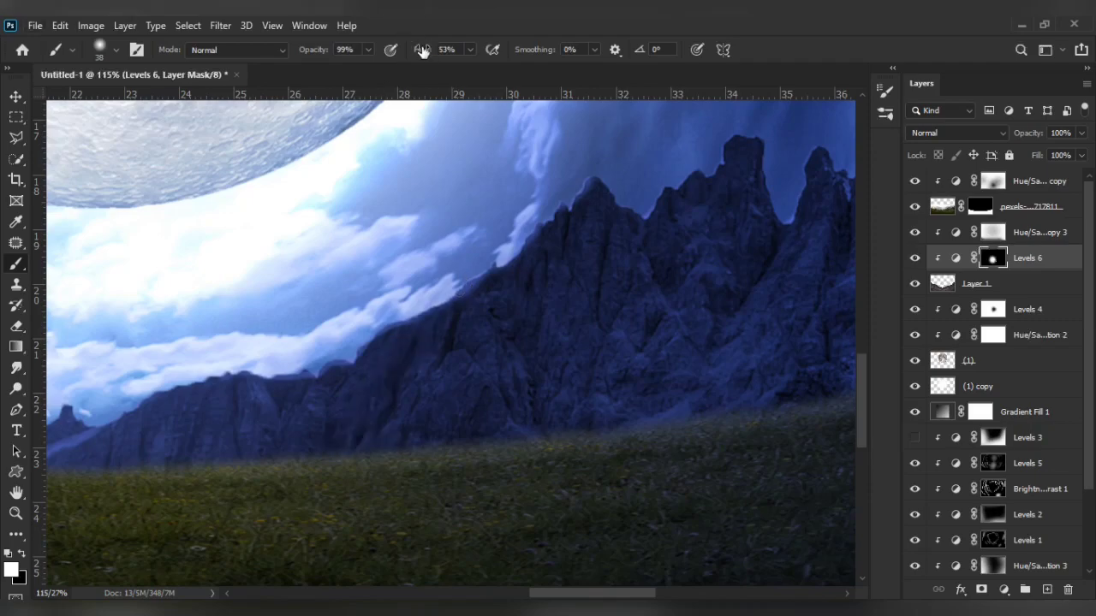
pyautogui.moveTo(423, 51); pyautogui.dragTo(402, 51)
# - Paint light along the rocky peak edges, then set Blend If This Layer black to 122
pyautogui.moveTo(452, 314); pyautogui.dragTo(514, 257)
pyautogui.scroll(-3, 428, 274)
pyautogui.moveTo(420, 394); pyautogui.dragTo(227, 221)
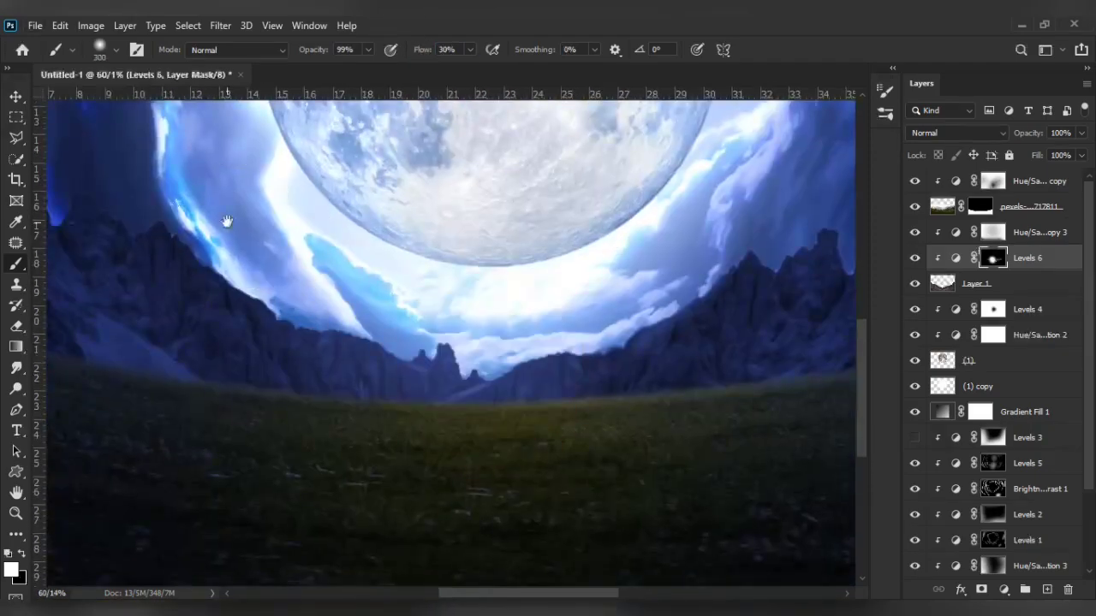
pyautogui.scroll(3, 428, 343)
pyautogui.moveTo(551, 348); pyautogui.dragTo(554, 488)
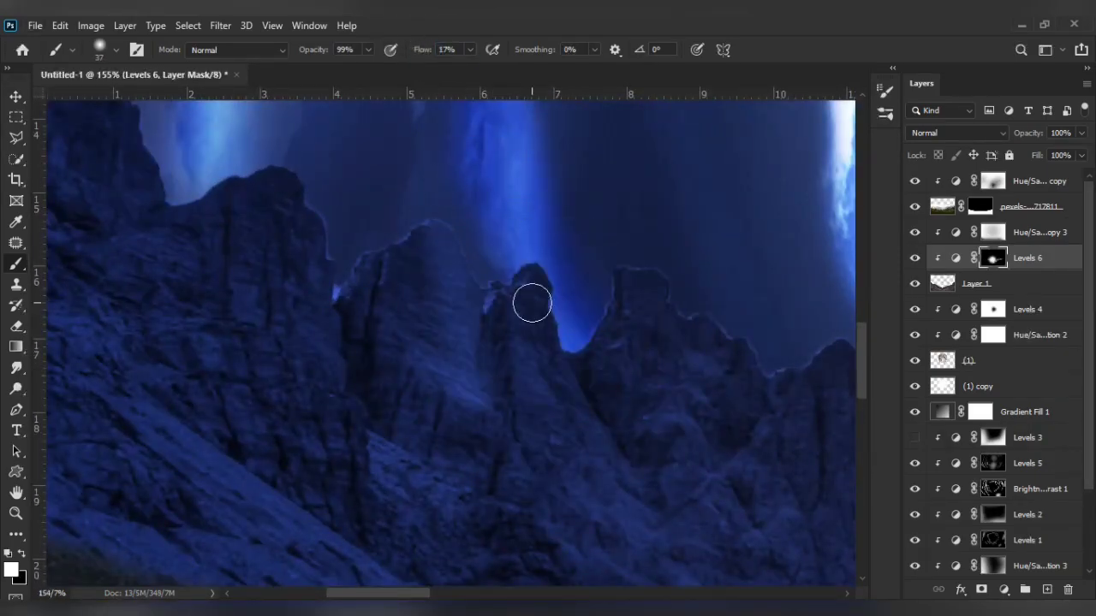
pyautogui.moveTo(531, 300); pyautogui.dragTo(416, 200)
pyautogui.moveTo(719, 436); pyautogui.dragTo(674, 418)
pyautogui.scroll(-3, 674, 419)
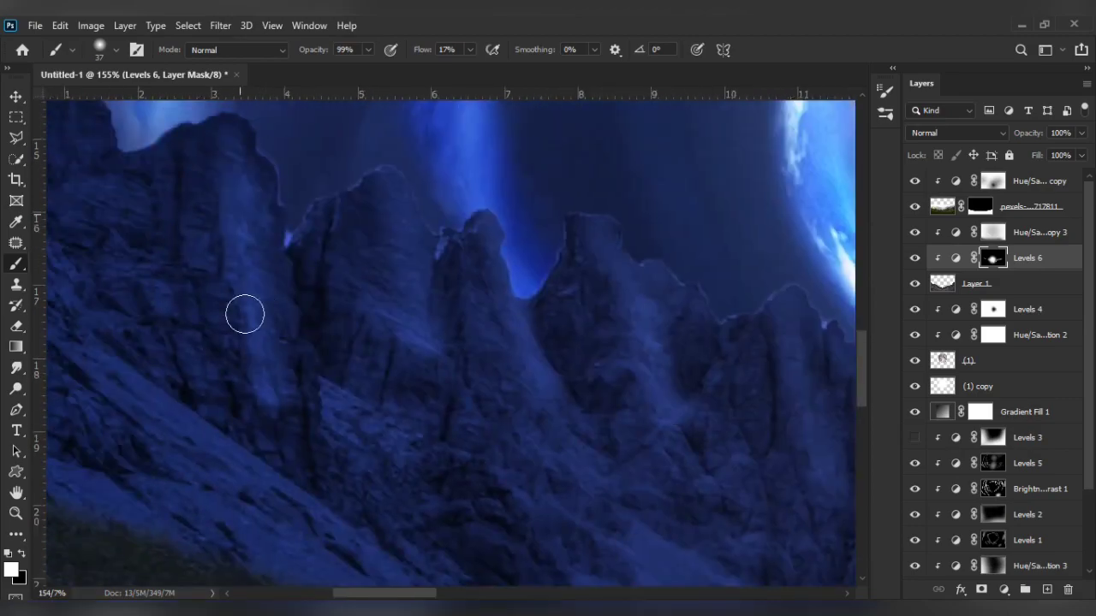
pyautogui.moveTo(245, 314); pyautogui.dragTo(239, 445)
pyautogui.doubleClick(1068, 262)
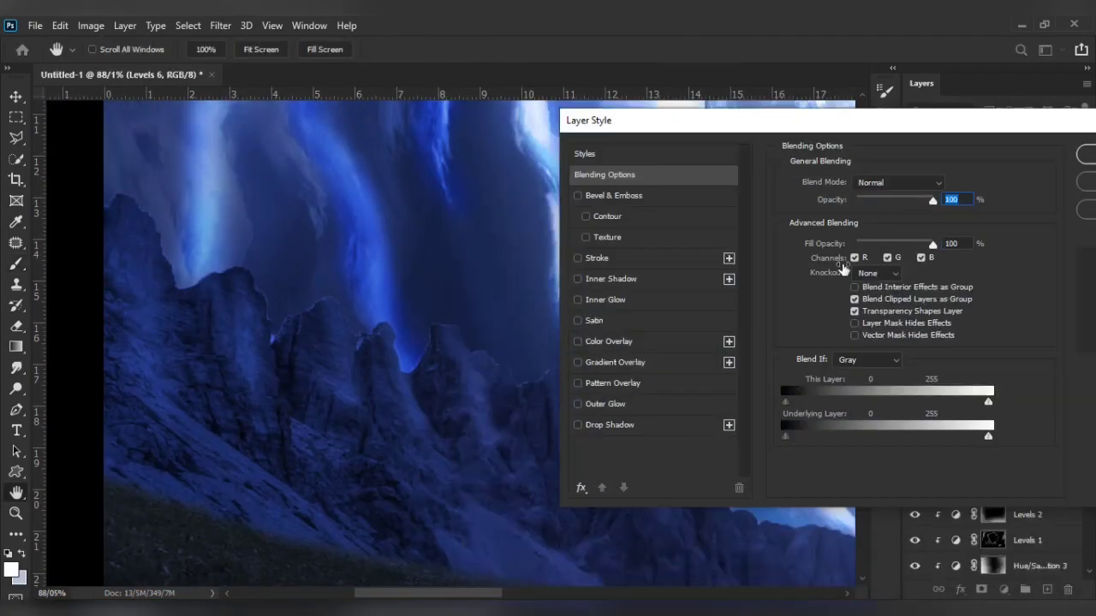
pyautogui.moveTo(834, 402); pyautogui.dragTo(883, 402)
# - Confirm the blending change, smooth the moon selection via Select > Modify, then deselect
pyautogui.click(1089, 184)
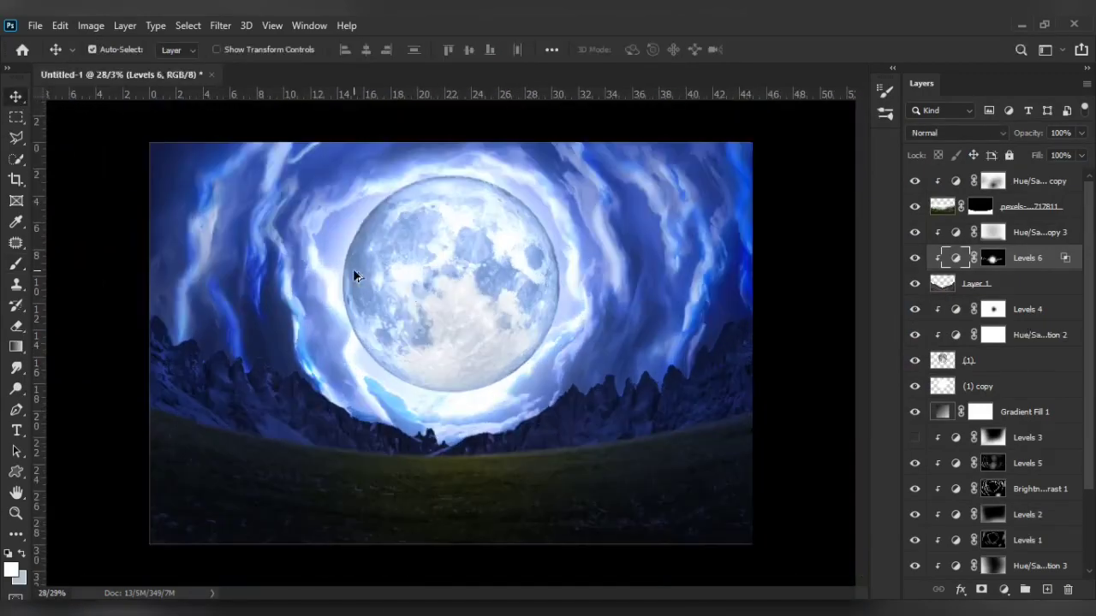
pyautogui.click(525, 293)
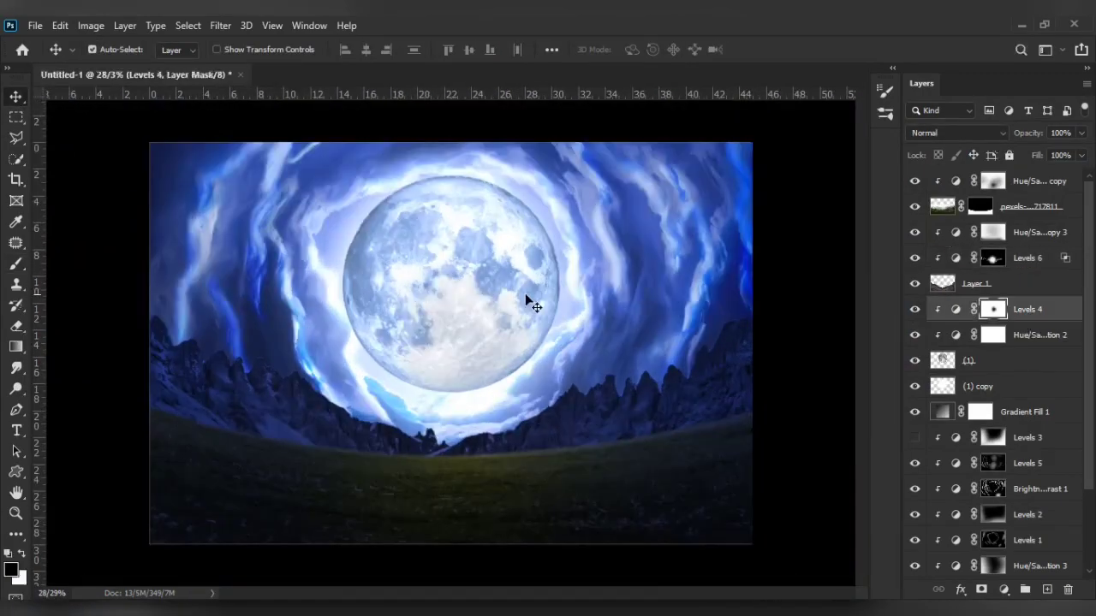
pyautogui.scroll(3, 411, 249)
pyautogui.scroll(3, 411, 250)
pyautogui.scroll(2, 804, 383)
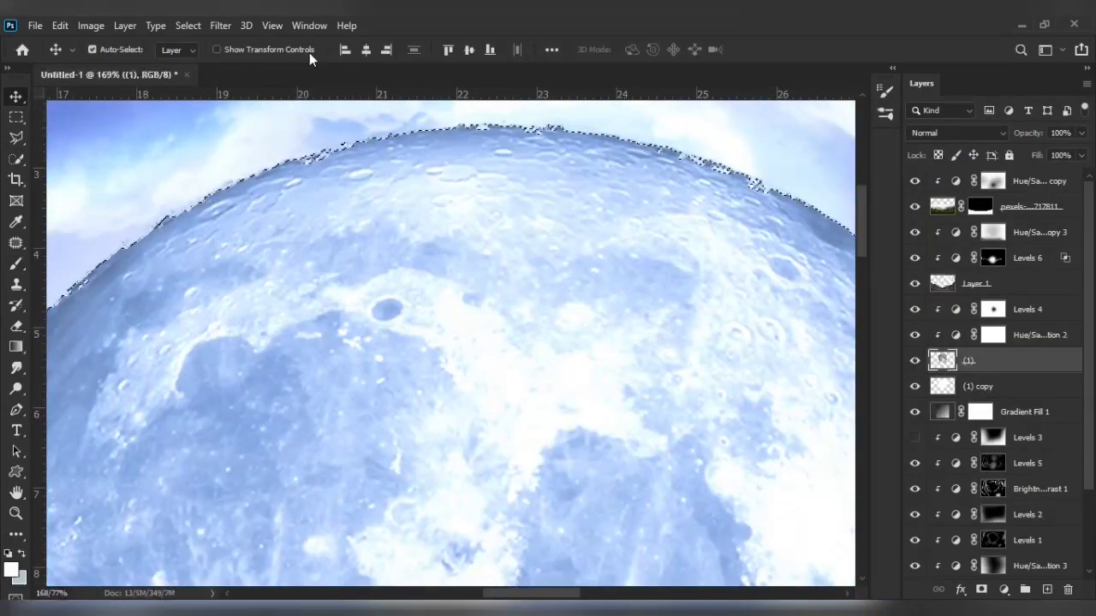
pyautogui.click(220, 25)
pyautogui.click(394, 269)
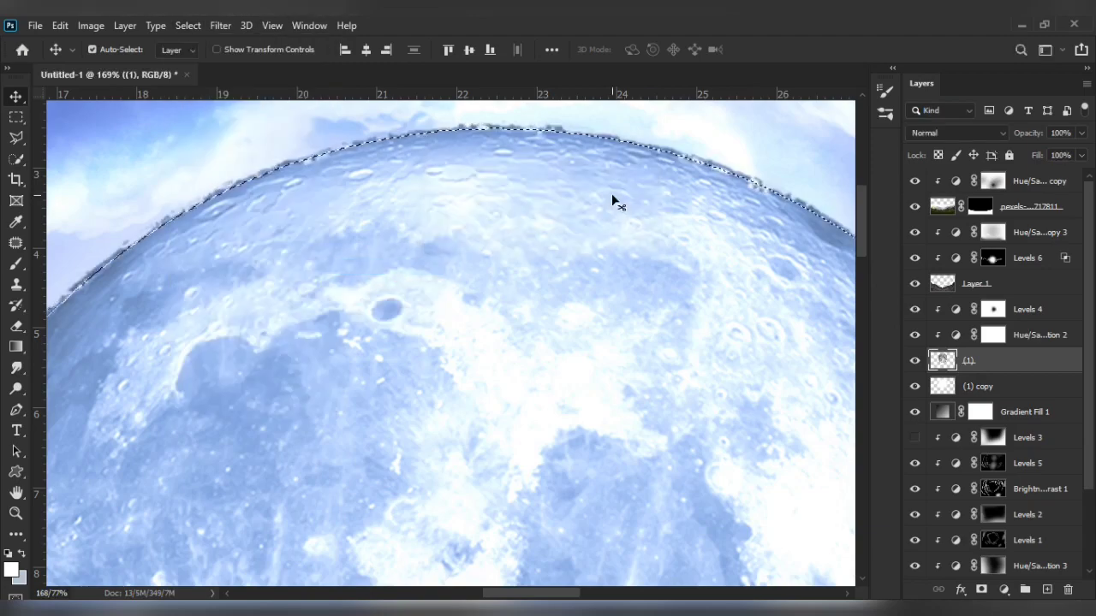
pyautogui.hotkey('ctrl', 'd')
pyautogui.scroll(-5, 505, 291)
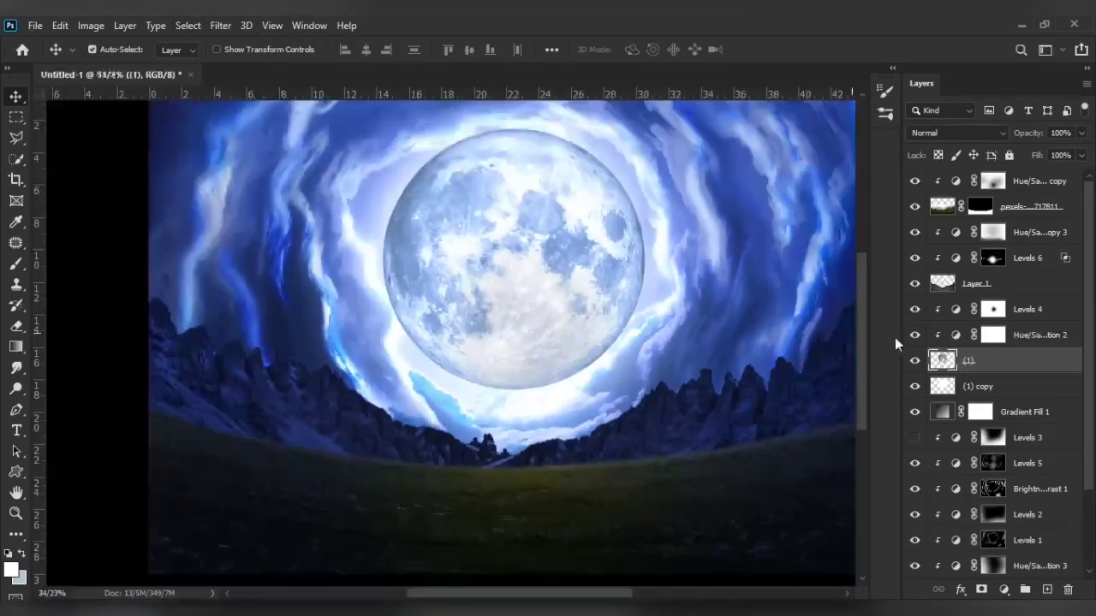
# - Add a Hue/Saturation layer at lightness -83 above Gradient Fill 1 and invert its mask
pyautogui.click(982, 386)
pyautogui.click(985, 412)
pyautogui.click(1004, 589)
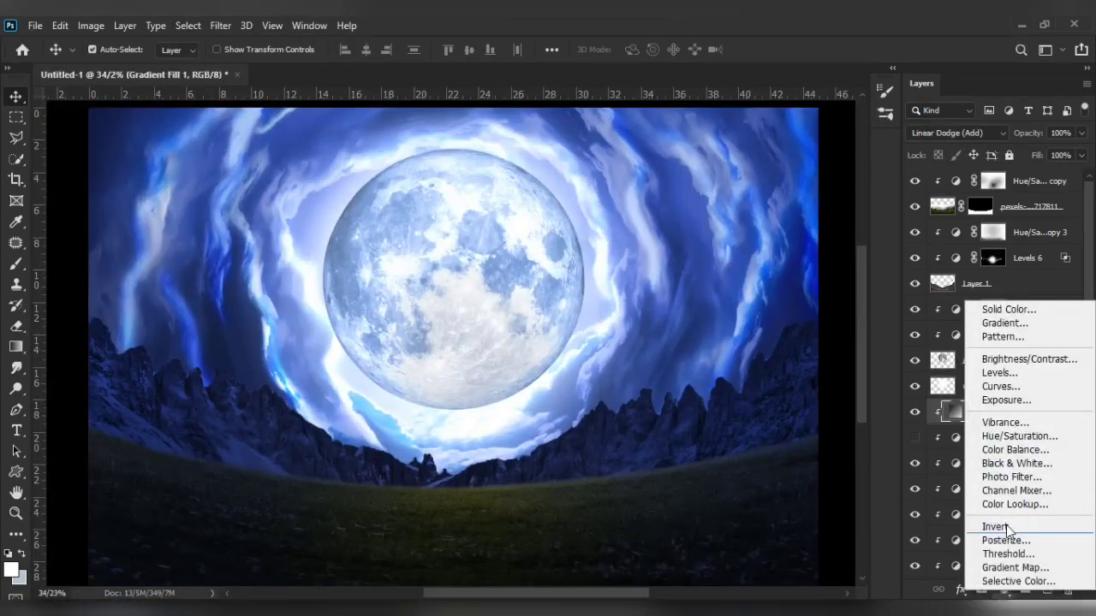
pyautogui.click(1019, 436)
pyautogui.moveTo(823, 379); pyautogui.dragTo(762, 383)
pyautogui.click(912, 197)
pyautogui.hotkey('ctrl', 'i')
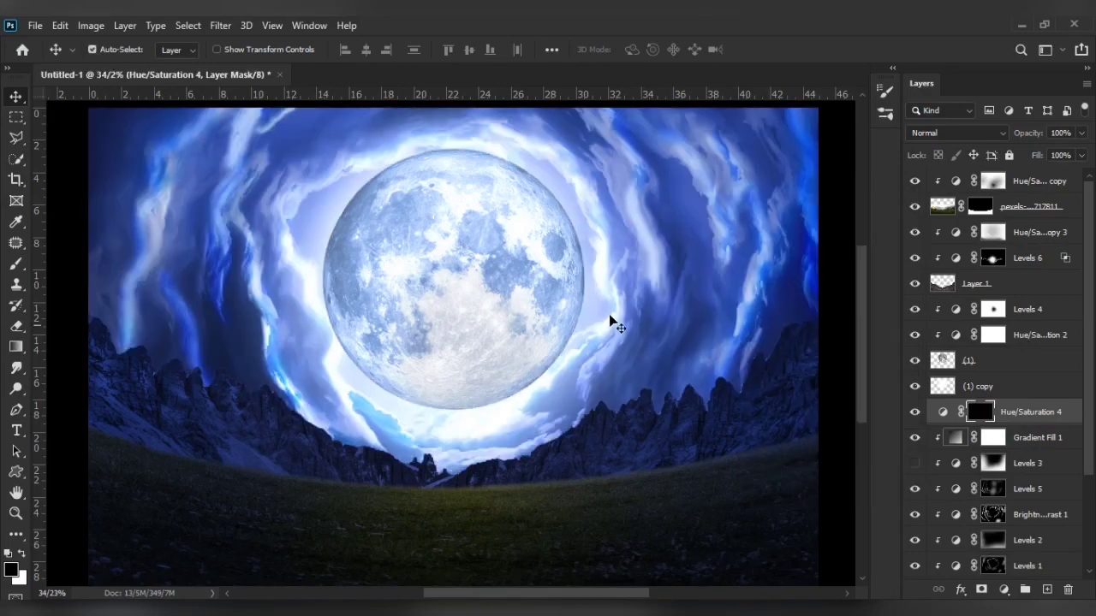
pyautogui.press('b')
pyautogui.scroll(-2, 326, 286)
pyautogui.scroll(3, 215, 371)
pyautogui.scroll(-1, 146, 183)
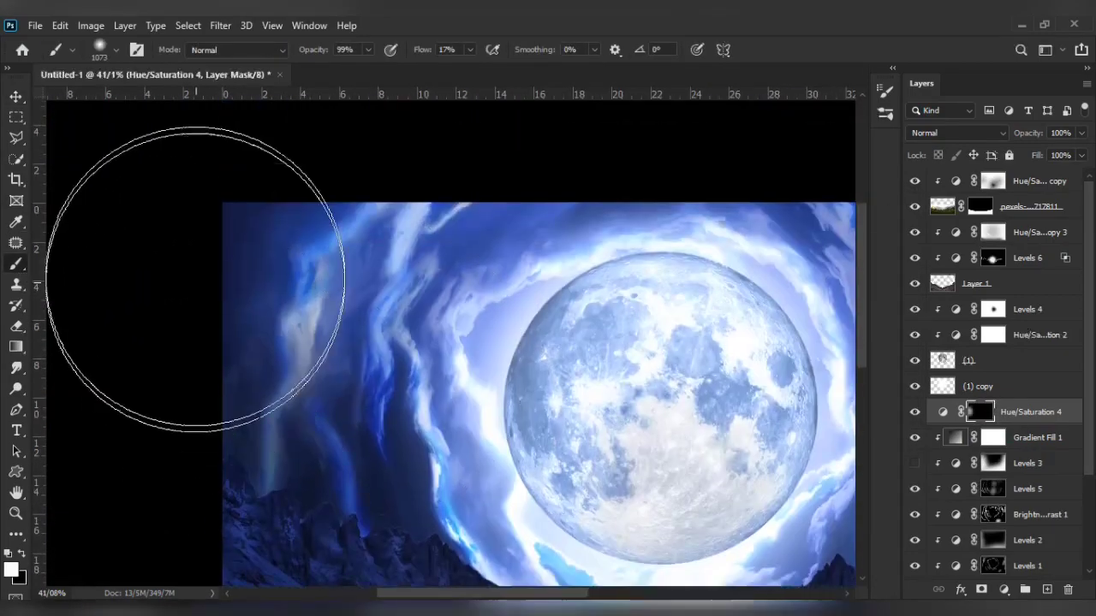
pyautogui.scroll(-1, 526, 390)
pyautogui.scroll(-2, 807, 135)
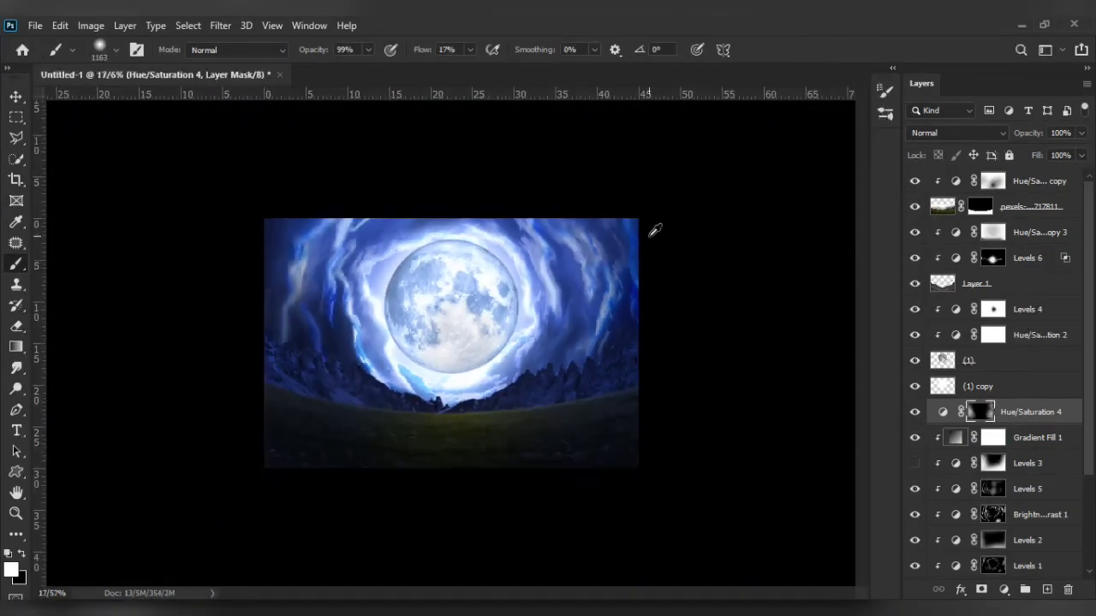
pyautogui.scroll(1, 656, 228)
# - Add a Levels 7 layer above Layer 1 with output white 138 and an inverted mask
pyautogui.click(1022, 514)
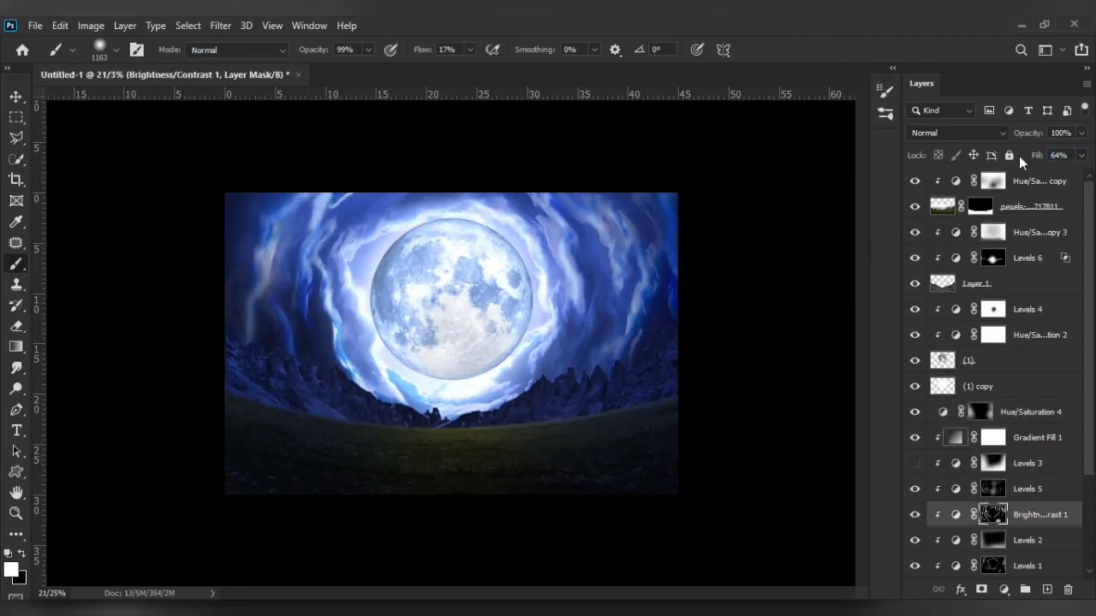
pyautogui.press('v')
pyautogui.scroll(1, 472, 274)
pyautogui.click(1028, 232)
pyautogui.click(976, 284)
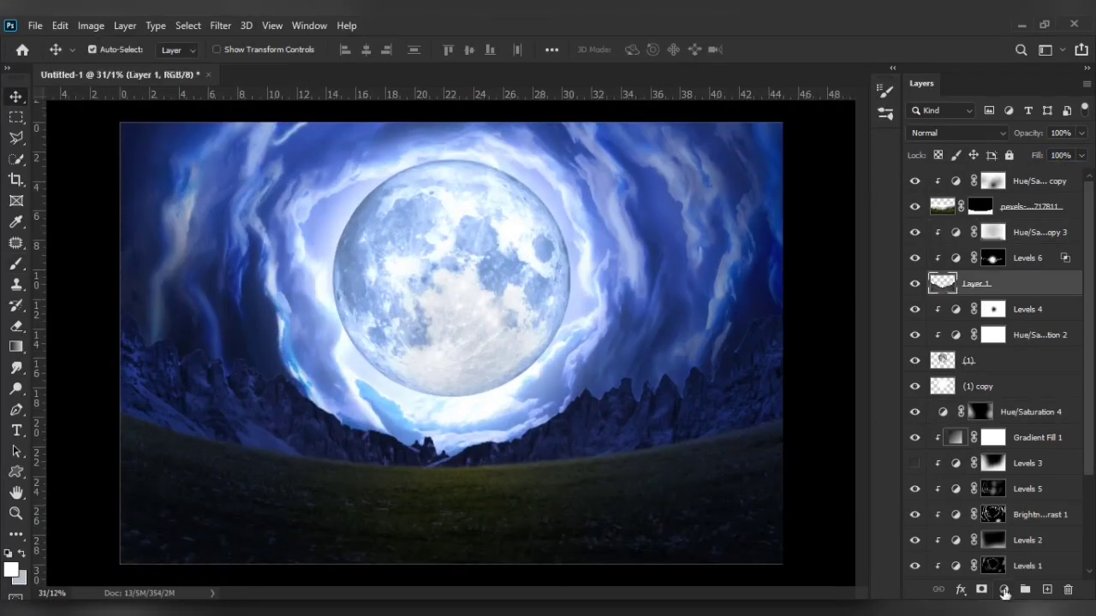
pyautogui.click(1005, 590)
pyautogui.click(1011, 377)
pyautogui.moveTo(893, 416); pyautogui.dragTo(840, 426)
pyautogui.click(912, 199)
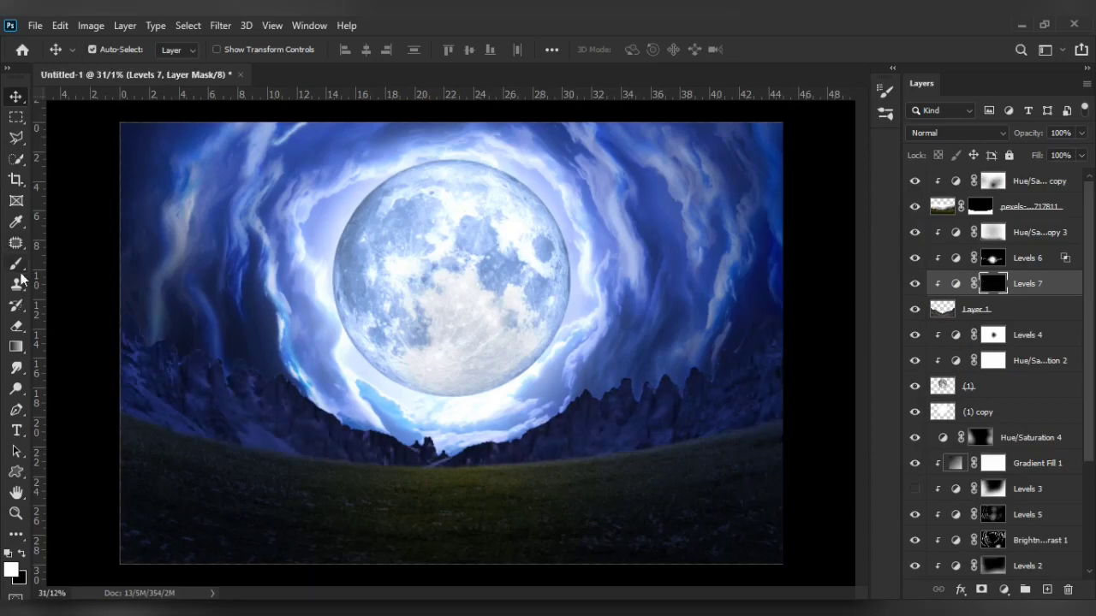
pyautogui.press('b')
pyautogui.hotkey('ctrl', 'i')
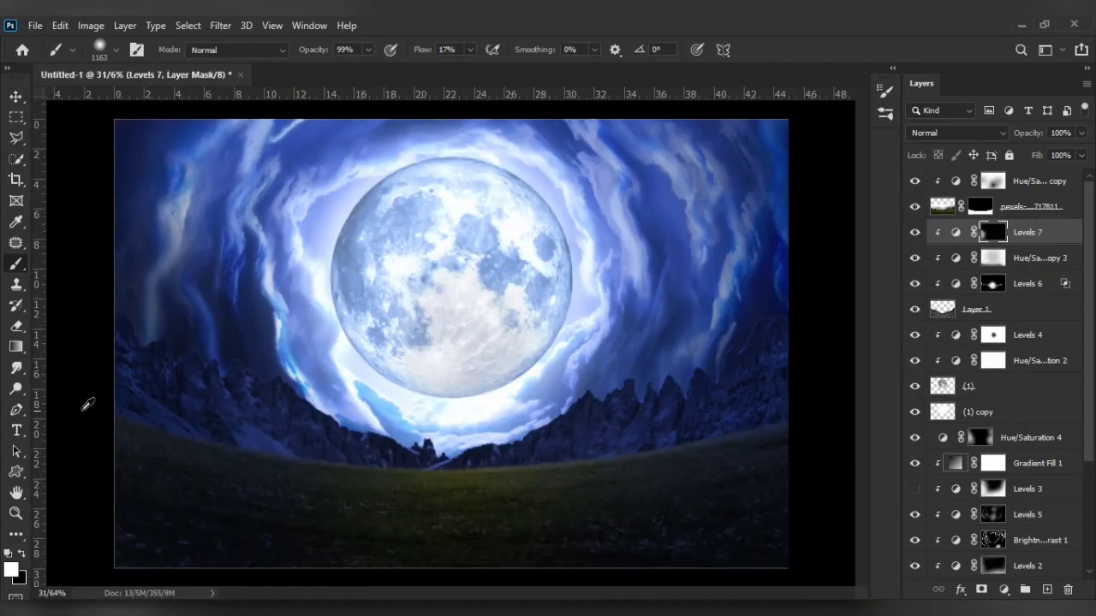
pyautogui.scroll(2, 87, 404)
pyautogui.scroll(-3, 602, 337)
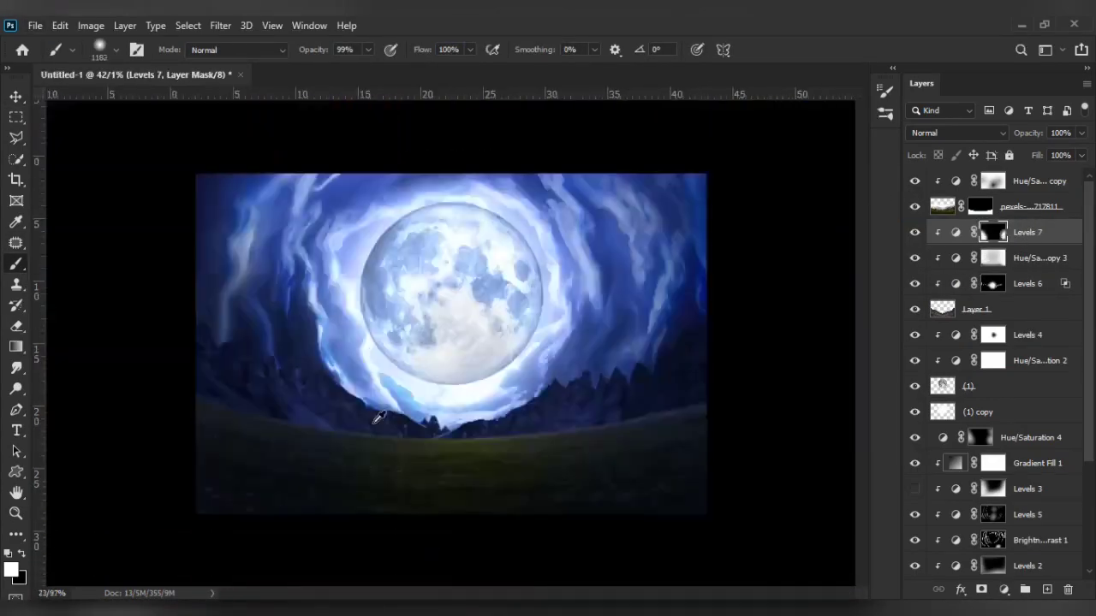
pyautogui.scroll(1, 549, 355)
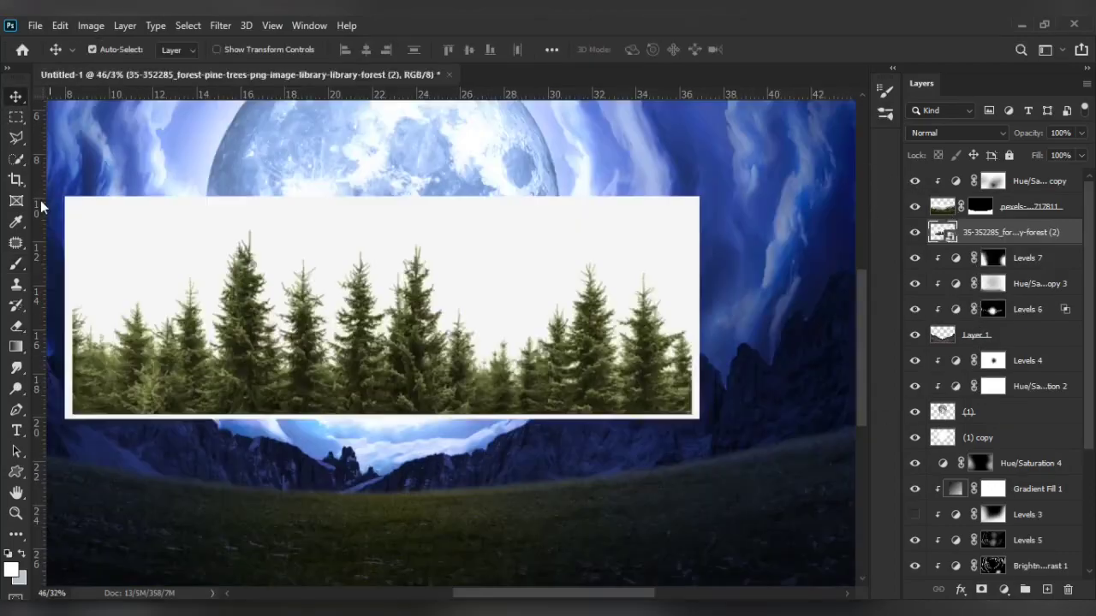
# - Remove the forest image's white background with the Magic Wand
pyautogui.rightClick(15, 158)
pyautogui.click(86, 188)
pyautogui.click(166, 262)
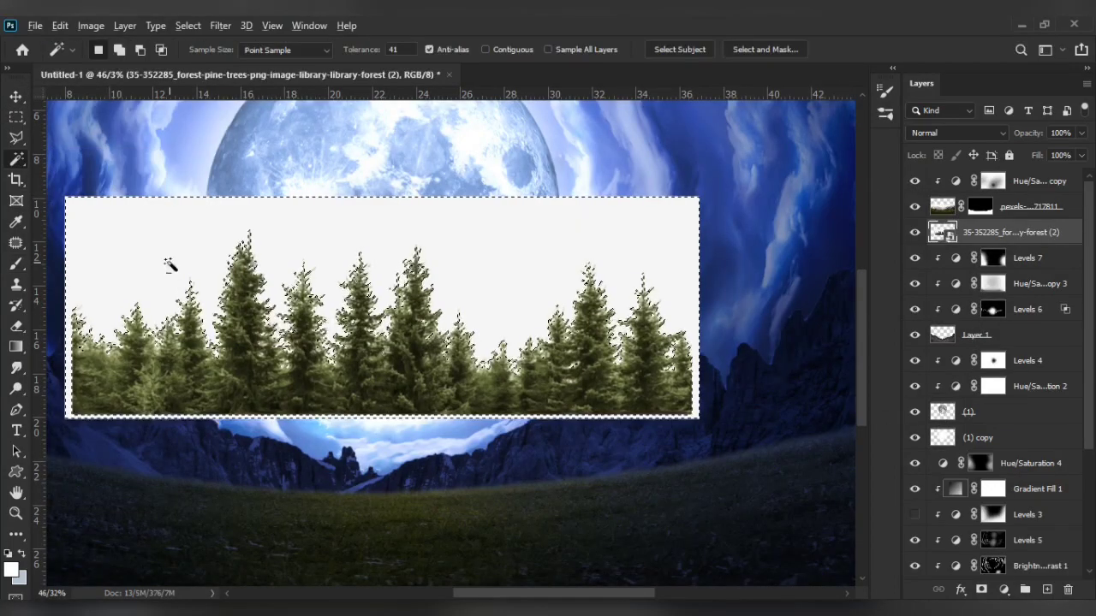
pyautogui.press('e')
pyautogui.press('Delete')
pyautogui.hotkey('ctrl', 'd')
# - Move the treeline down onto the horizon and warp it into shape
pyautogui.scroll(-4, 436, 232)
pyautogui.press('v')
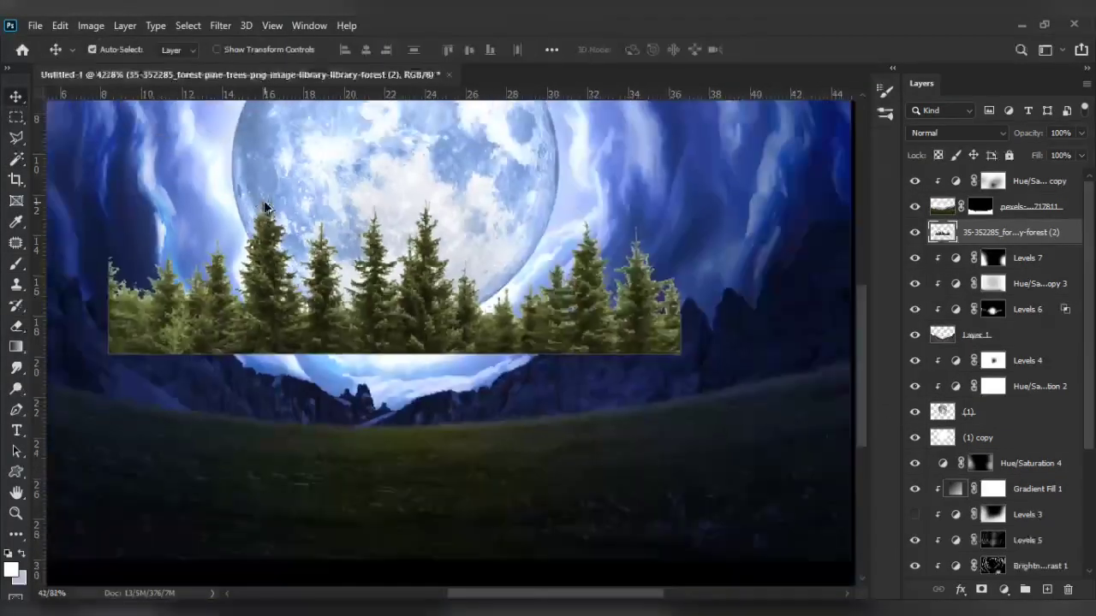
pyautogui.moveTo(405, 336); pyautogui.dragTo(661, 395)
pyautogui.scroll(-2, 661, 409)
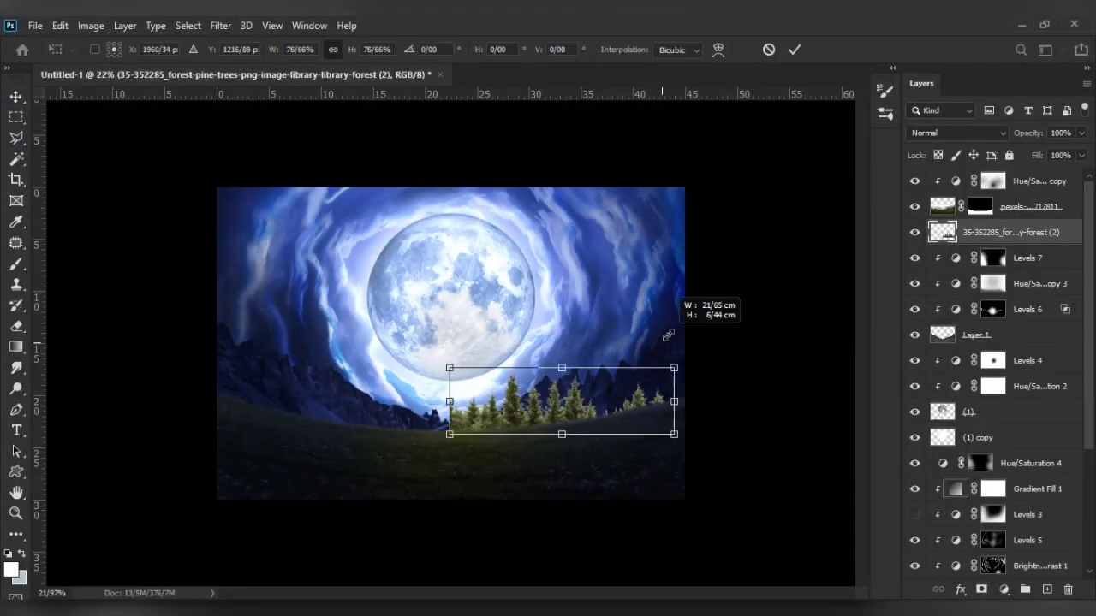
pyautogui.rightClick(699, 368)
pyautogui.click(676, 197)
pyautogui.scroll(2, 631, 464)
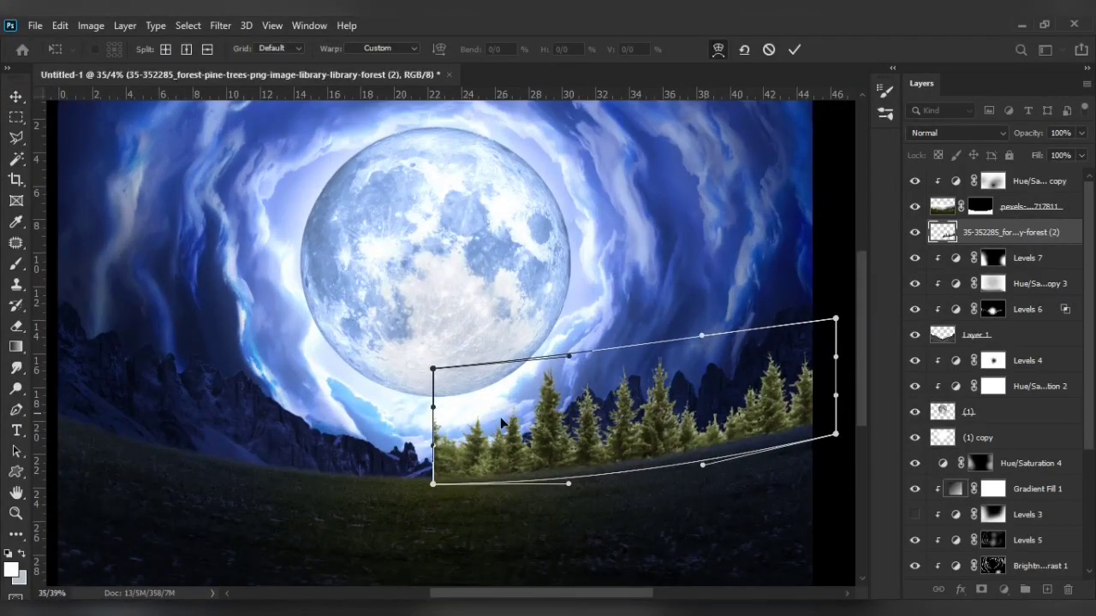
pyautogui.press('Return')
# - Duplicate the forest layer and place the copied trees on the left side
pyautogui.scroll(-2, 728, 309)
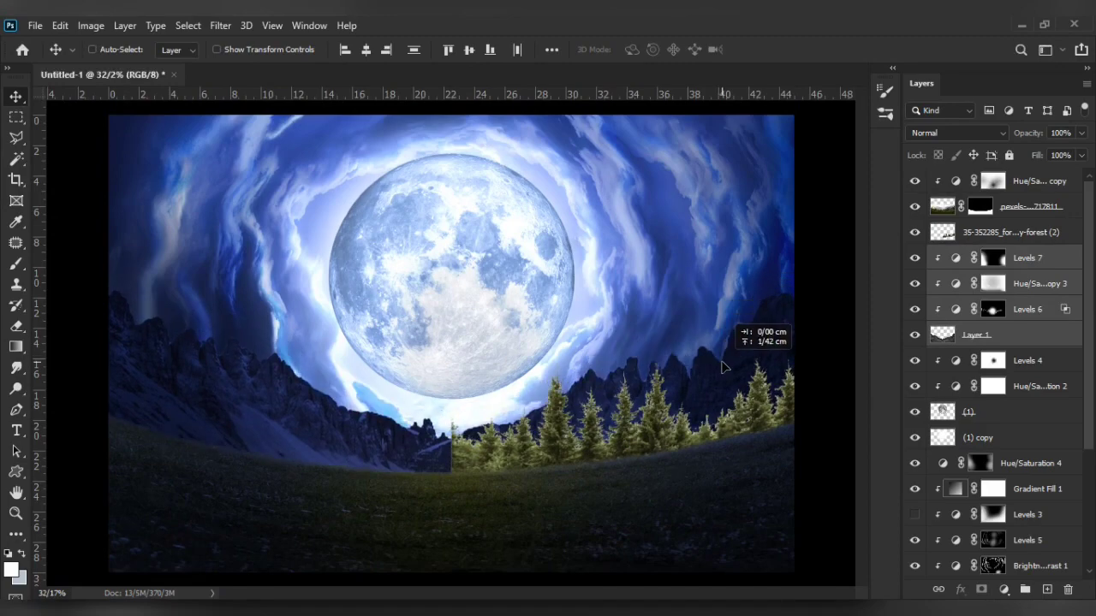
pyautogui.scroll(-1, 526, 463)
pyautogui.scroll(2, 526, 463)
pyautogui.scroll(1, 548, 467)
pyautogui.hotkey('ctrl', 'j')
pyautogui.hotkey('ctrl', 't')
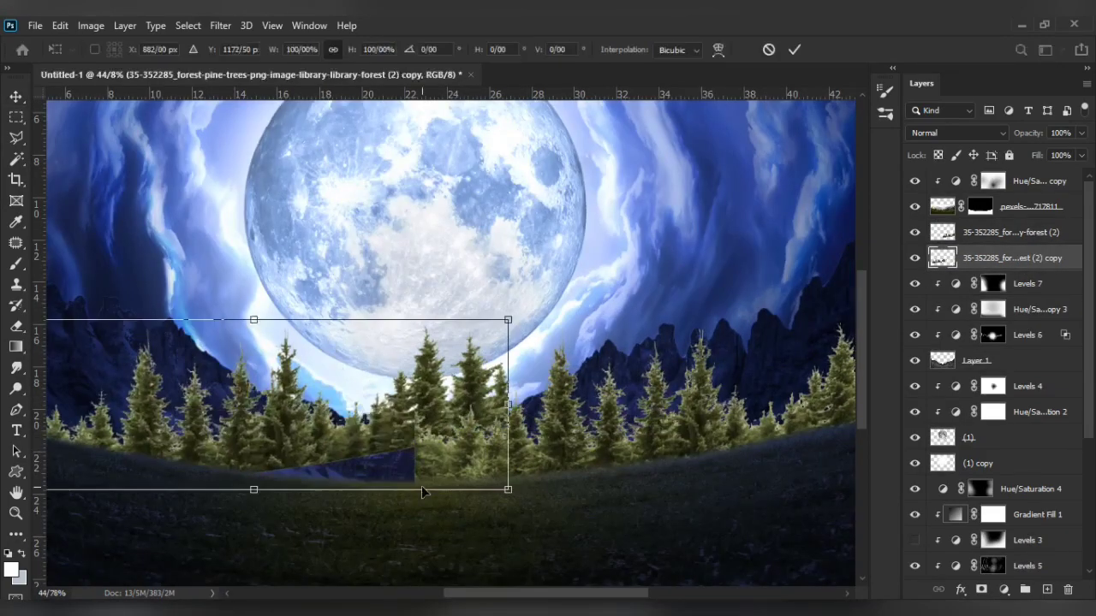
pyautogui.moveTo(406, 459); pyautogui.dragTo(349, 451)
pyautogui.press('Return')
pyautogui.scroll(-2, 360, 458)
pyautogui.scroll(5, 513, 448)
# - Blend the tree copies with a soft eraser, stretch the treeline full width and curve it to the field
pyautogui.hotkey('alt', ']')
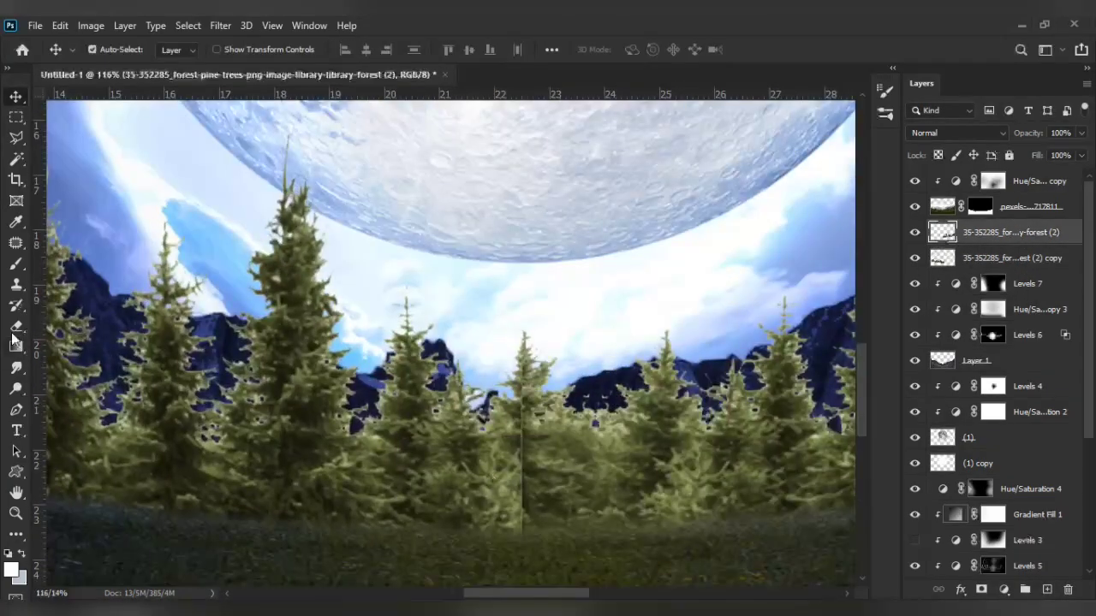
pyautogui.press('e')
pyautogui.scroll(1, 480, 417)
pyautogui.rightClick(522, 465)
pyautogui.doubleClick(636, 558)
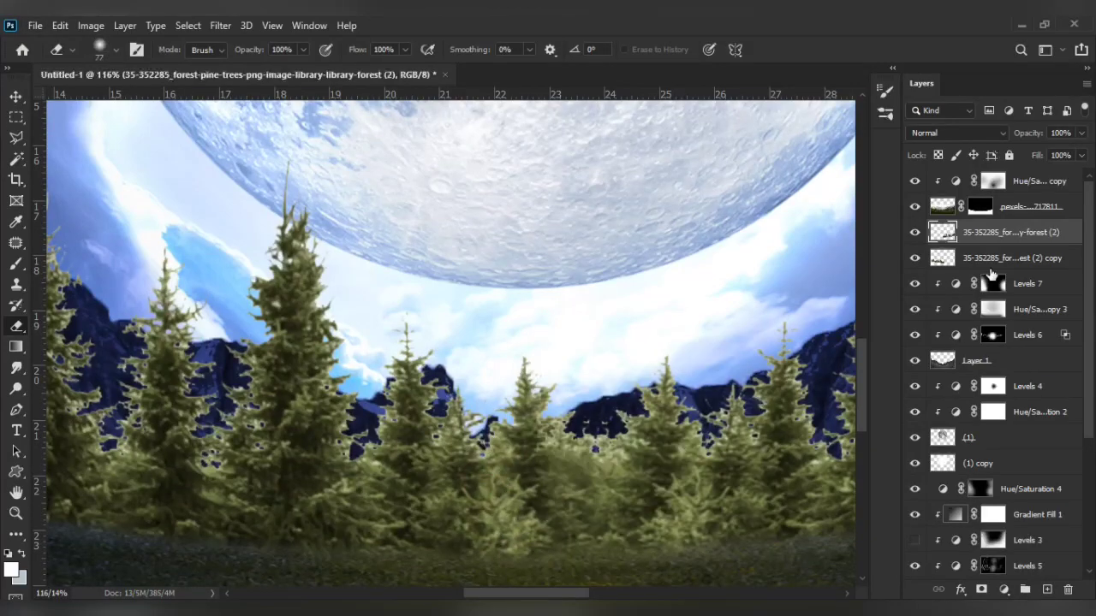
pyautogui.press('Delete')
pyautogui.scroll(-5, 485, 435)
pyautogui.moveTo(177, 343); pyautogui.dragTo(163, 326)
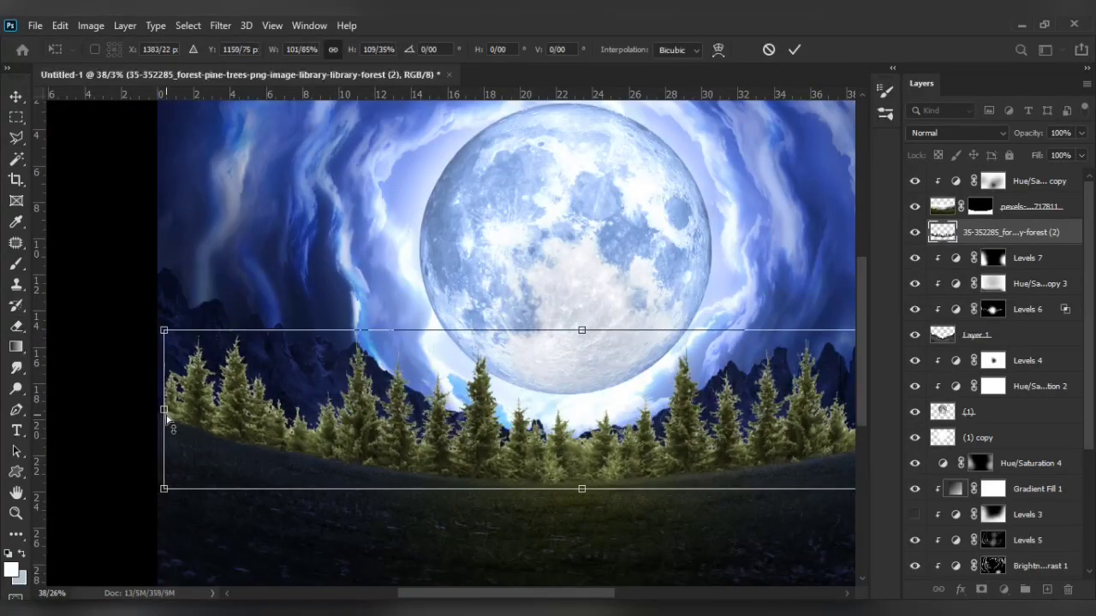
pyautogui.rightClick(428, 279)
pyautogui.click(462, 402)
pyautogui.moveTo(309, 373); pyautogui.dragTo(311, 392)
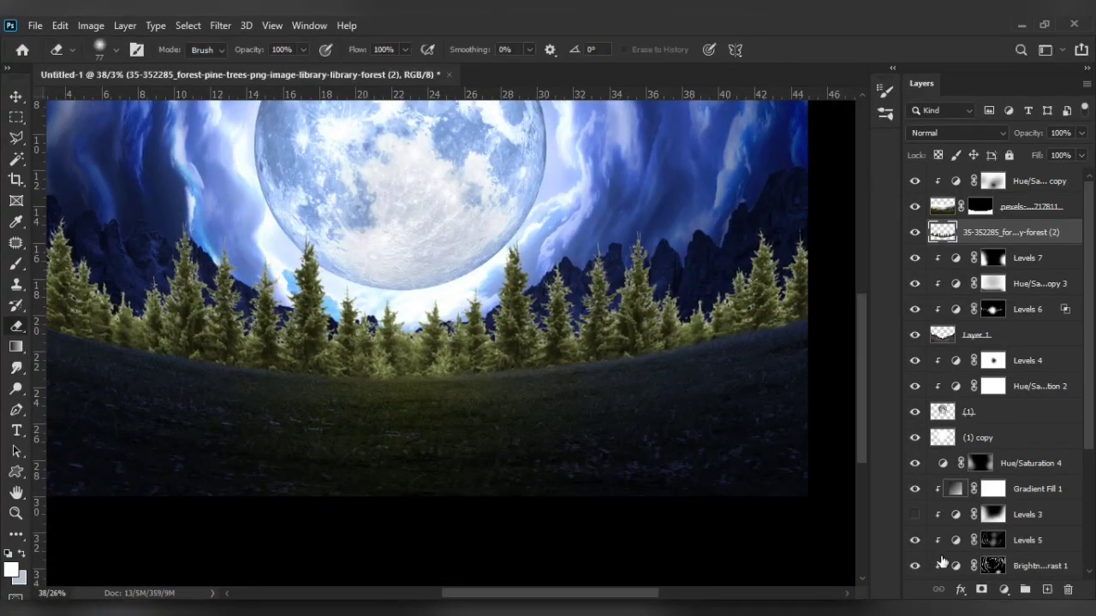
# - Add a Hue/Saturation layer darkening the forest to lightness -75
pyautogui.click(1003, 590)
pyautogui.click(954, 442)
pyautogui.moveTo(797, 384); pyautogui.dragTo(769, 384)
# - Clip Hue/Saturation 5 to the forest and begin painting on its mask
pyautogui.hotkey('ctrl', 'alt', 'g')
pyautogui.hotkey('ctrl', '-')
pyautogui.hotkey('ctrl', '-')
pyautogui.hotkey('ctrl', '-')
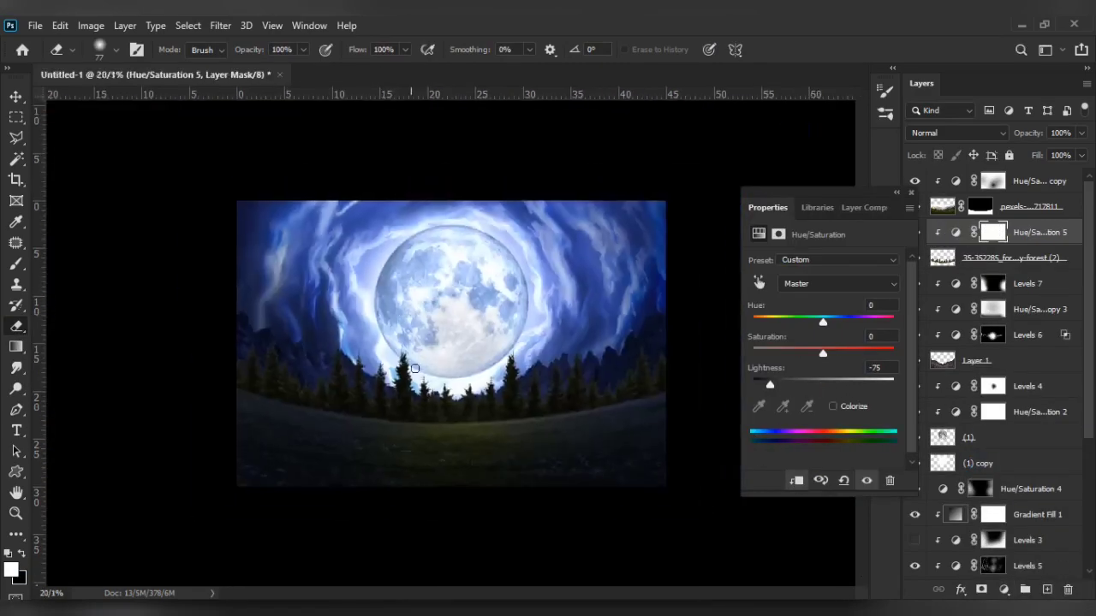
pyautogui.hotkey('ctrl', '0')
pyautogui.press('b')
pyautogui.press('x')
pyautogui.click(403, 349)
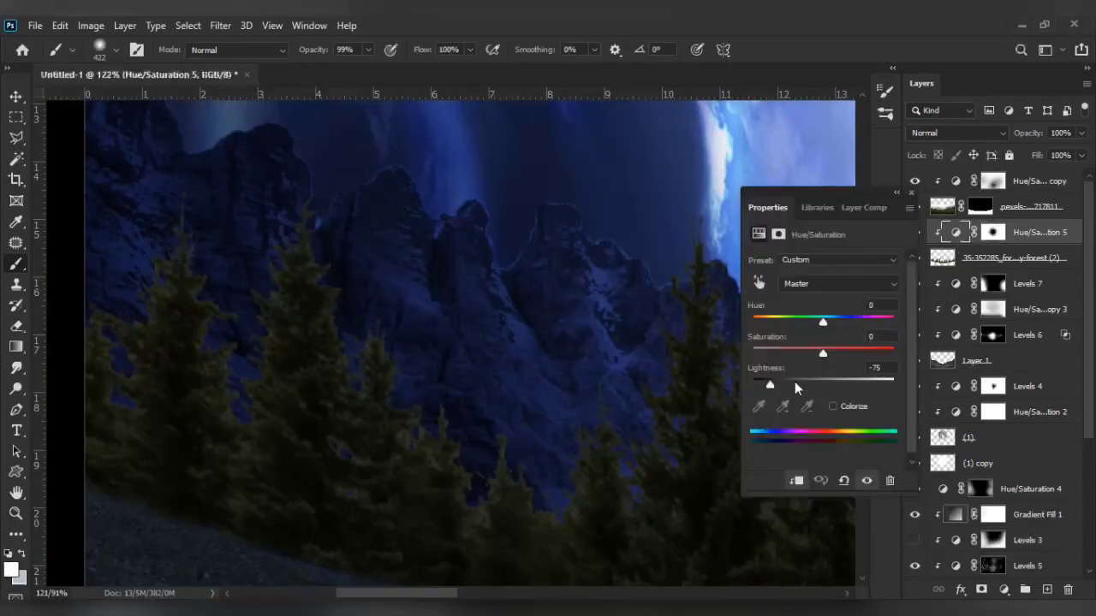
# - Set up a 50 px textured brush with 100% size jitter and scattering
pyautogui.rightClick(594, 257)
pyautogui.press('F5')
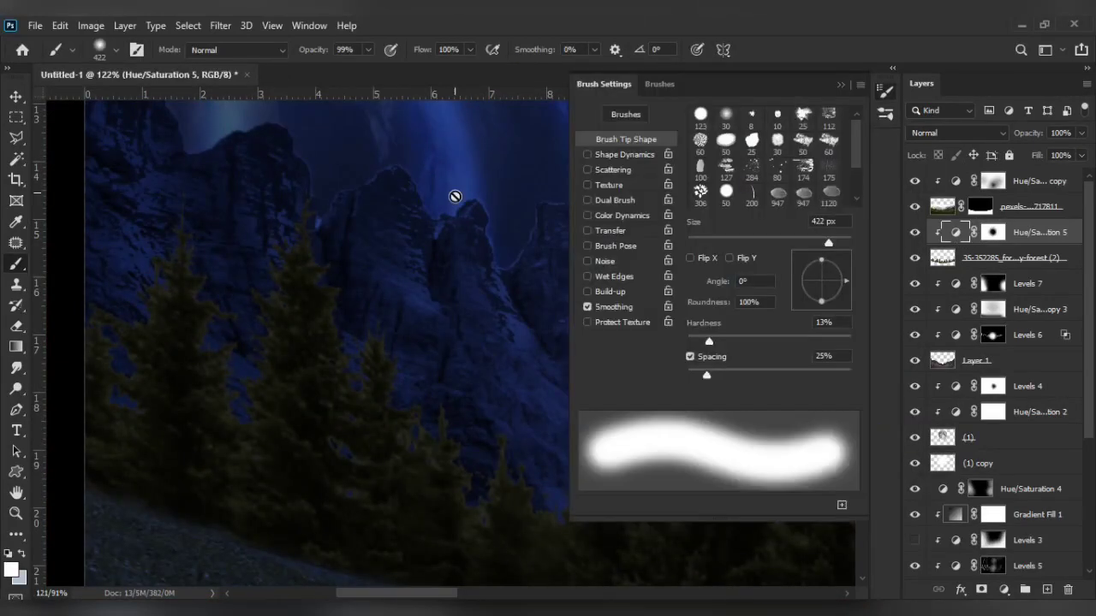
pyautogui.click(803, 141)
pyautogui.press('x')
pyautogui.moveTo(323, 188); pyautogui.dragTo(339, 261)
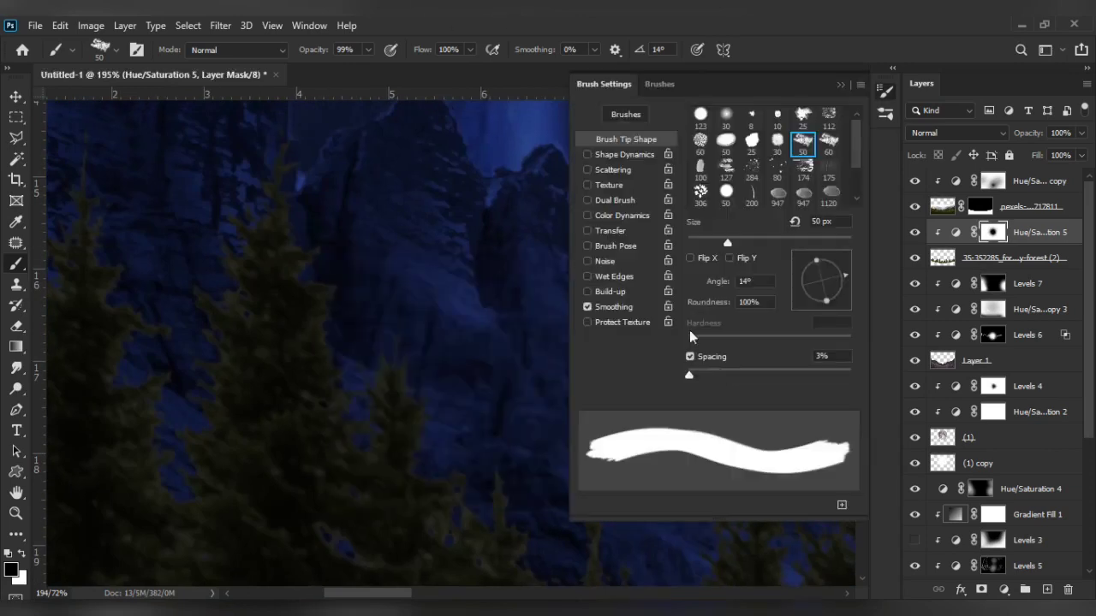
pyautogui.click(624, 154)
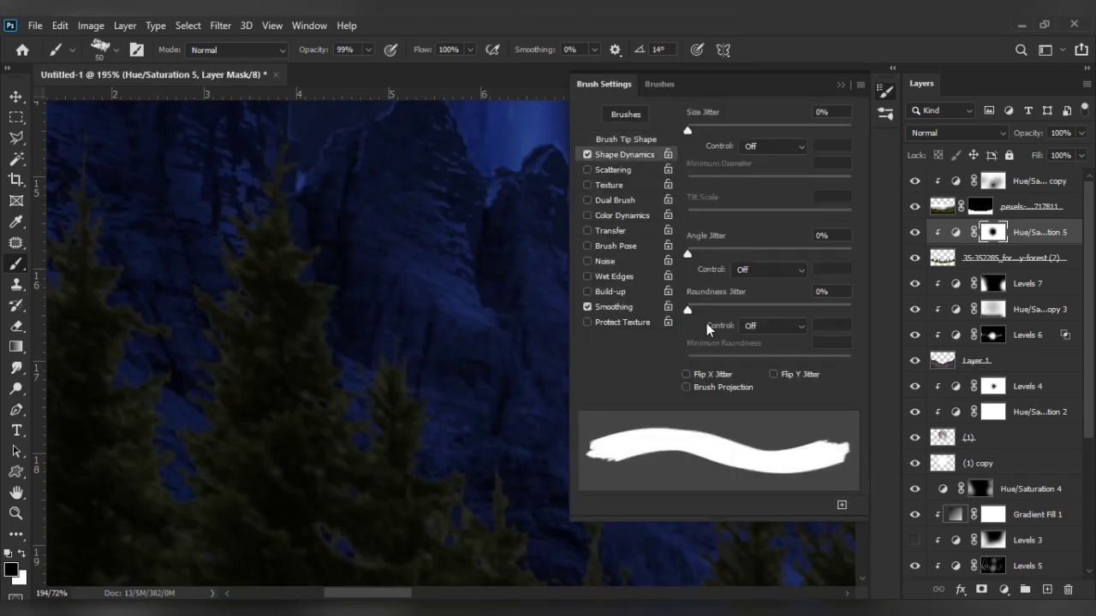
pyautogui.click(626, 139)
pyautogui.click(799, 139)
pyautogui.click(625, 154)
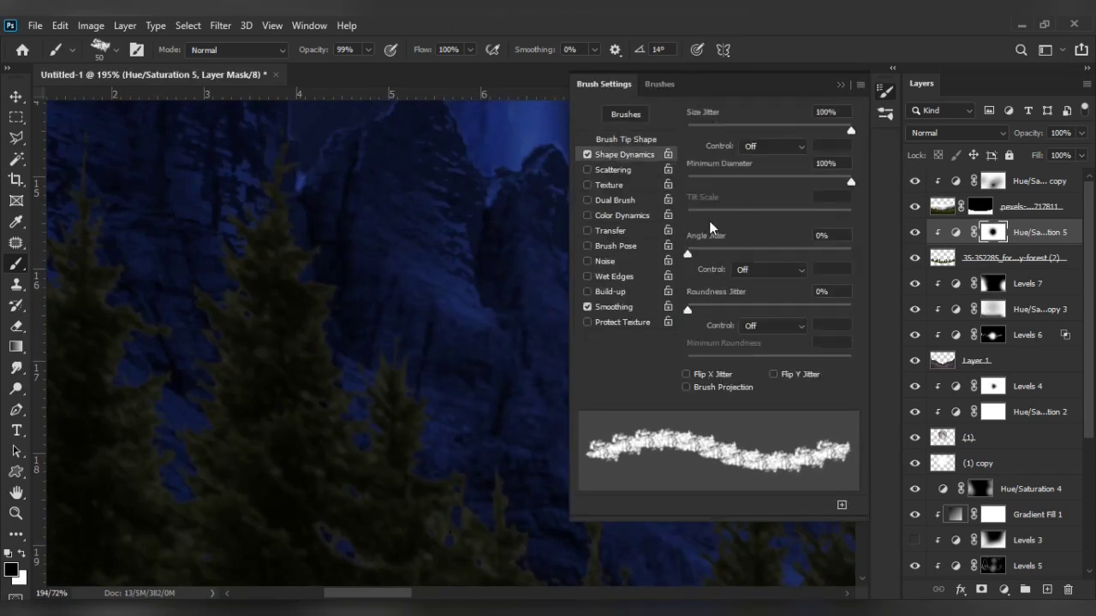
pyautogui.click(626, 169)
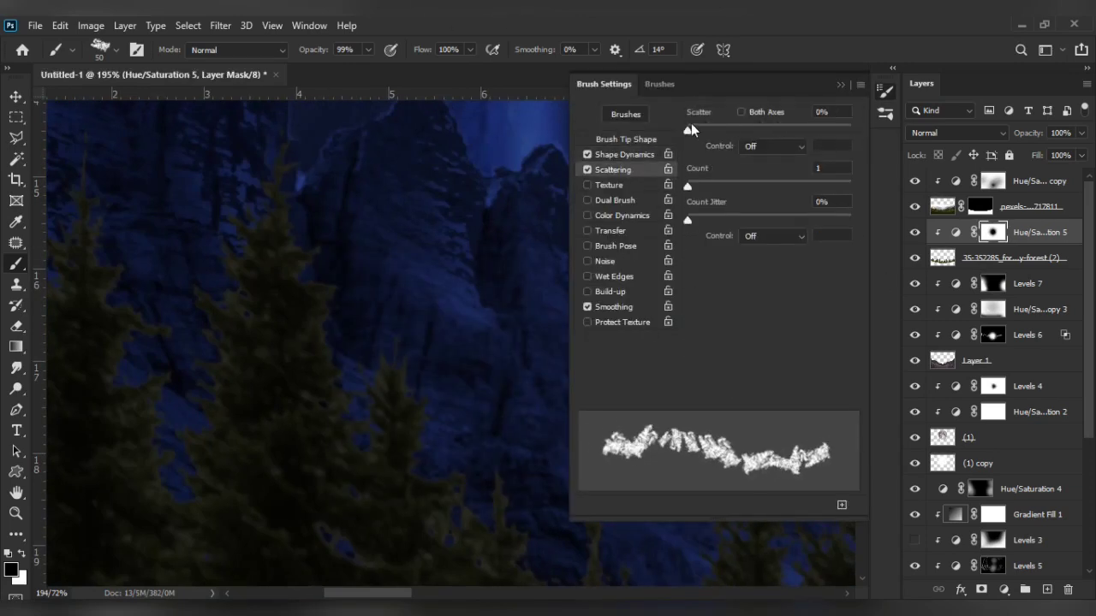
pyautogui.click(840, 85)
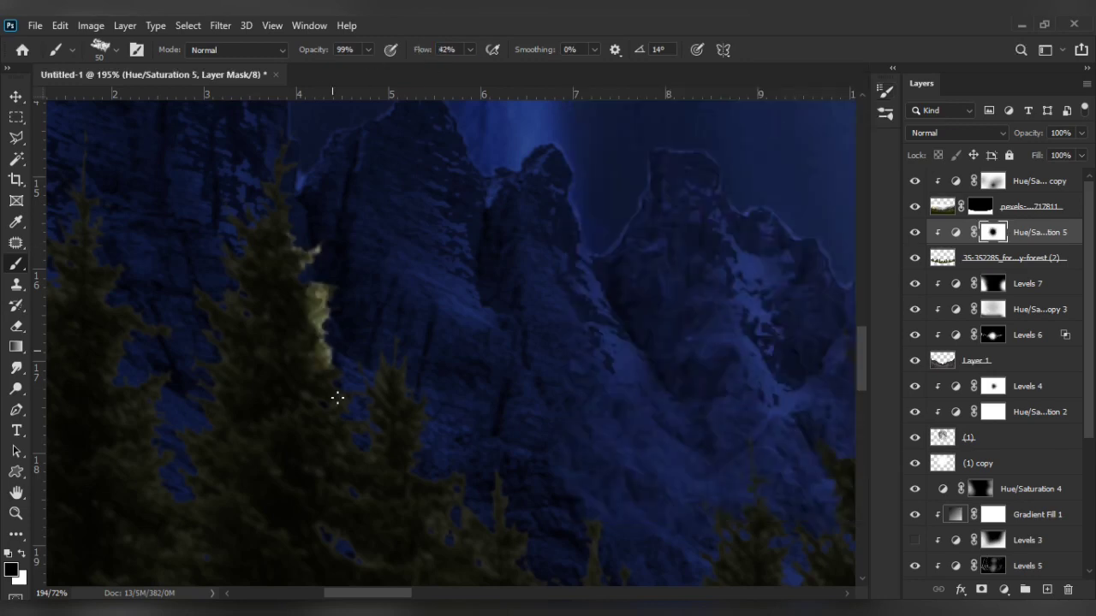
# - At 14% flow, paint soft moonlit edges along the treeline and mountains
pyautogui.scroll(-5, 338, 397)
pyautogui.scroll(-3, 367, 313)
pyautogui.hotkey('shift', '1')
pyautogui.hotkey('shift', '4')
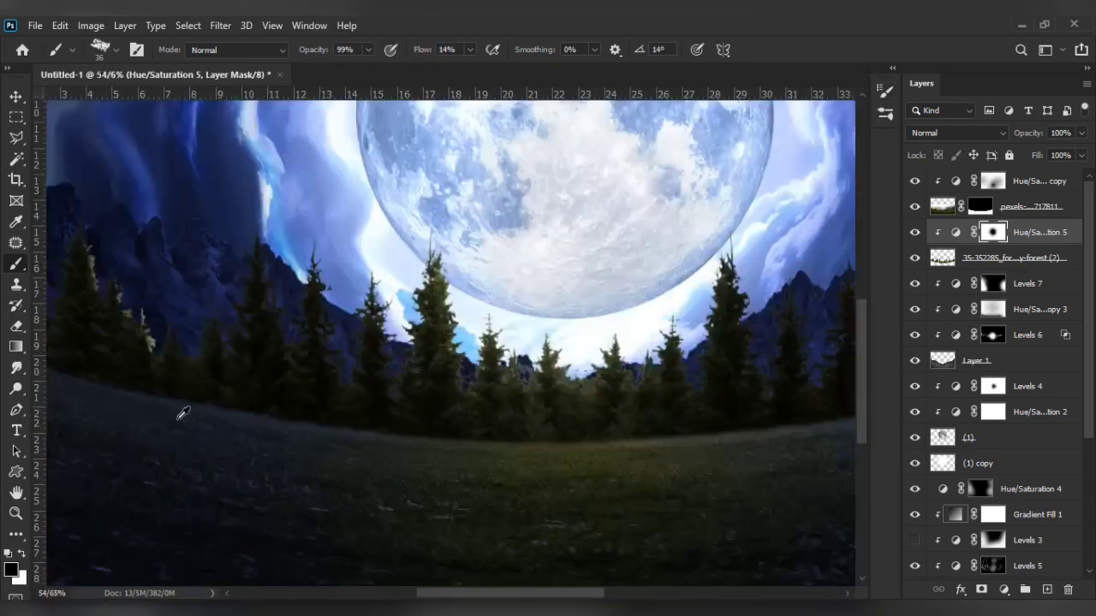
pyautogui.scroll(4, 440, 353)
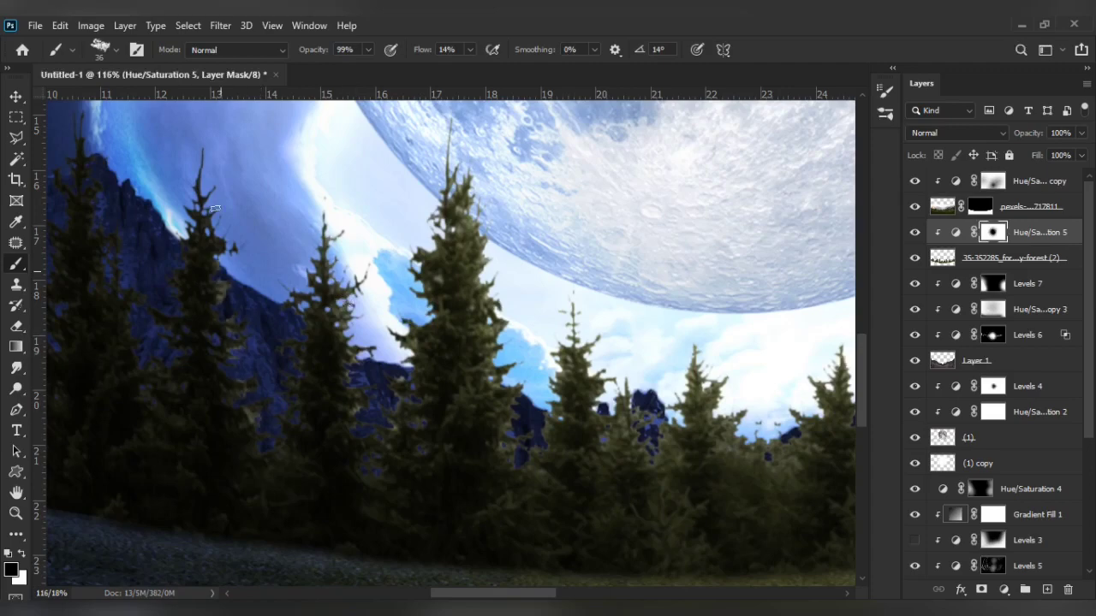
pyautogui.moveTo(227, 230); pyautogui.dragTo(360, 351)
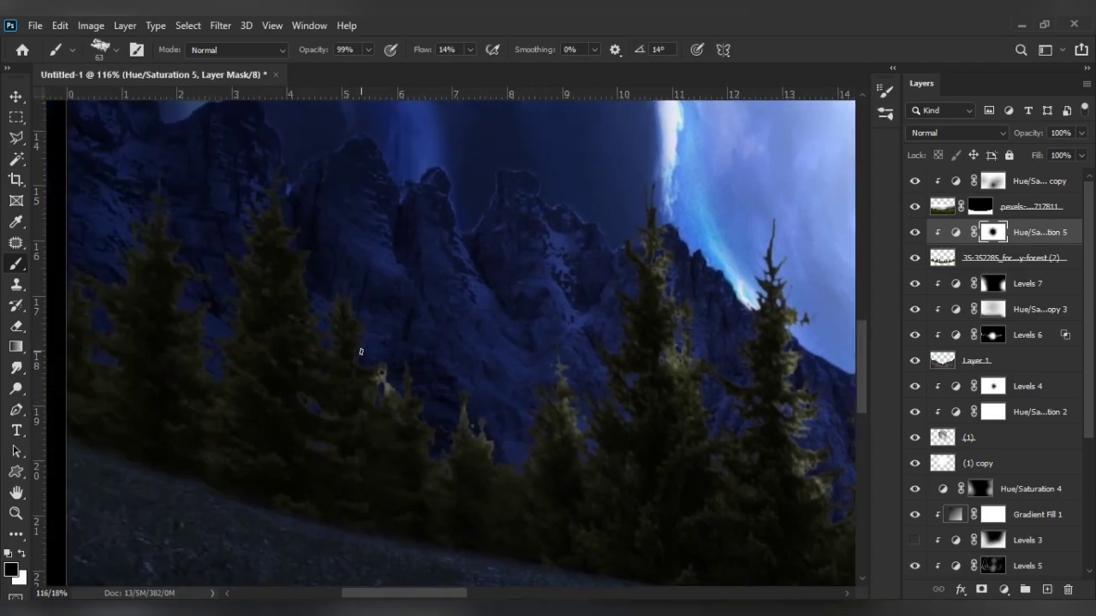
pyautogui.moveTo(209, 333); pyautogui.dragTo(488, 369)
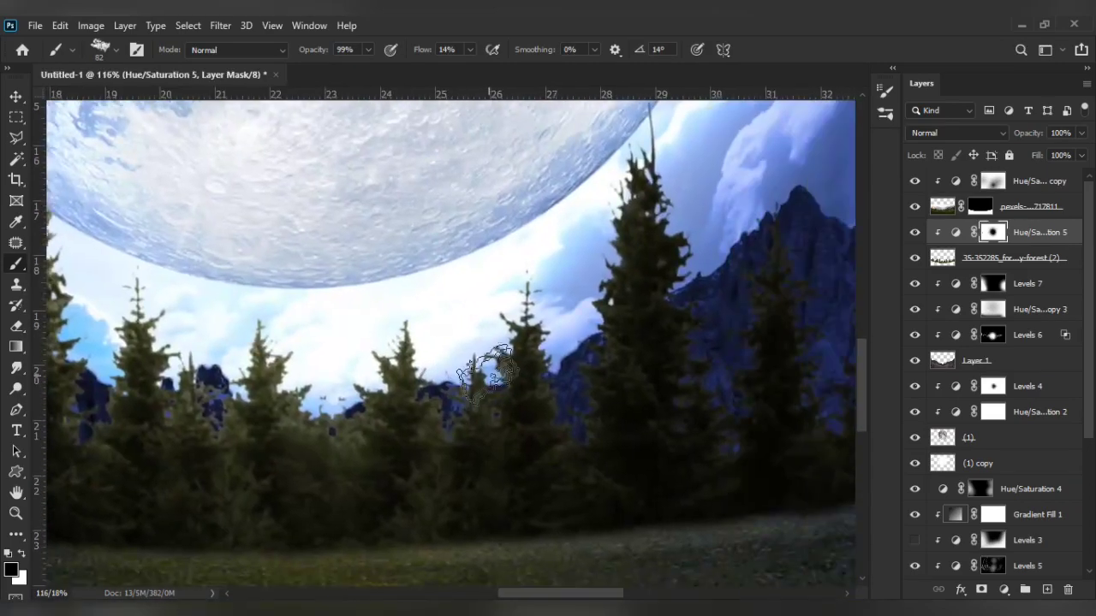
pyautogui.moveTo(790, 234); pyautogui.dragTo(570, 277)
pyautogui.moveTo(708, 226); pyautogui.dragTo(489, 269)
pyautogui.moveTo(631, 320); pyautogui.dragTo(412, 363)
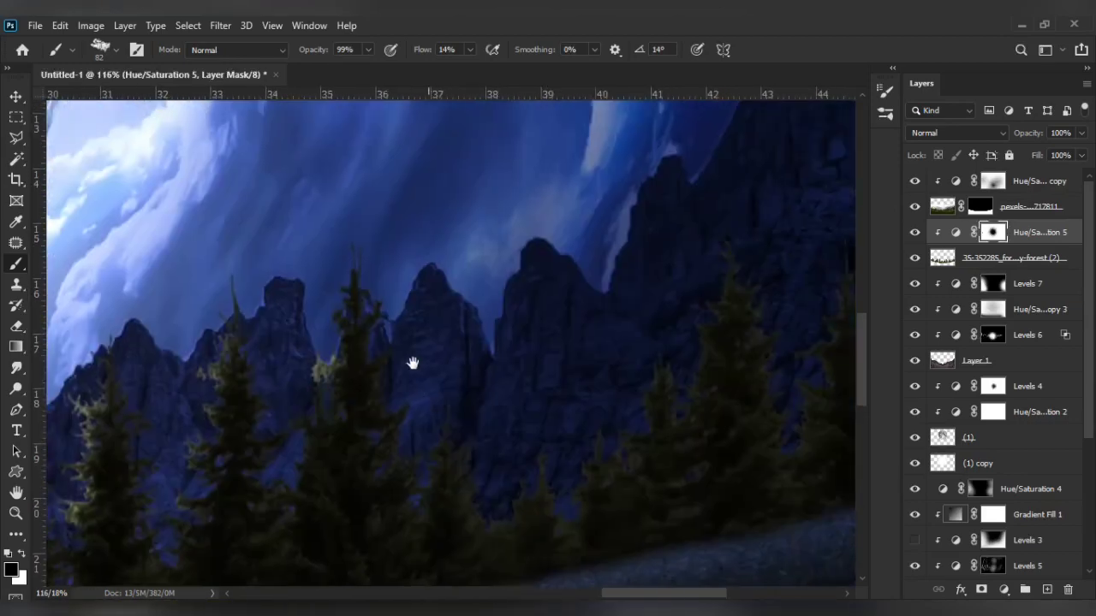
pyautogui.moveTo(715, 223)
pyautogui.mouseDown()
pyautogui.moveTo(624, 227)
pyautogui.moveTo(528, 399)
pyautogui.mouseUp()
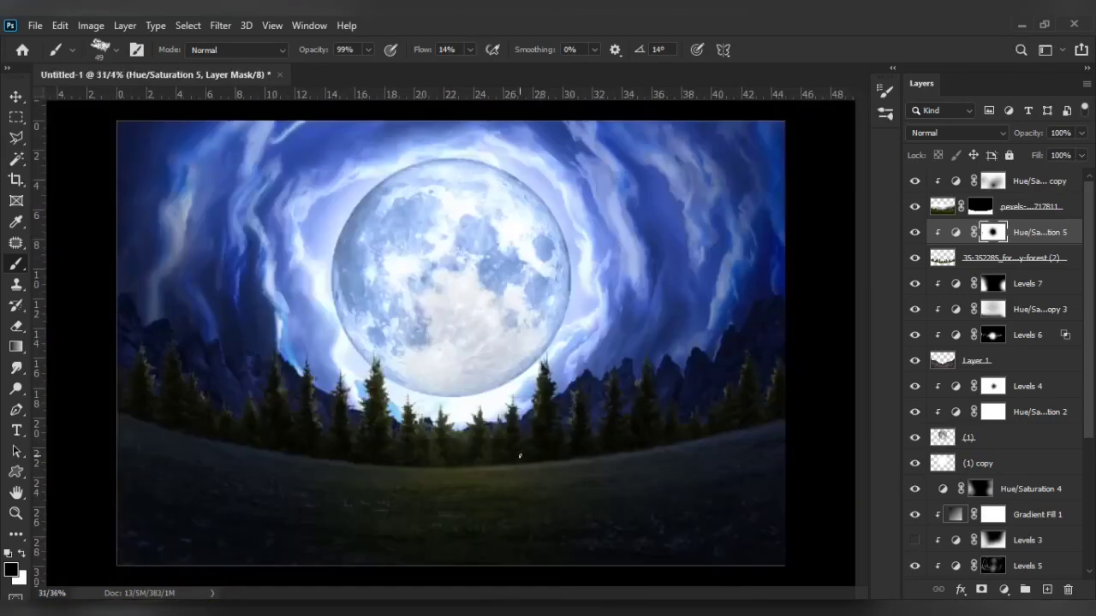
# - Duplicate the star layer, shift the copy left, then flip and position it to fill the sky
pyautogui.scroll(-3, 214, 406)
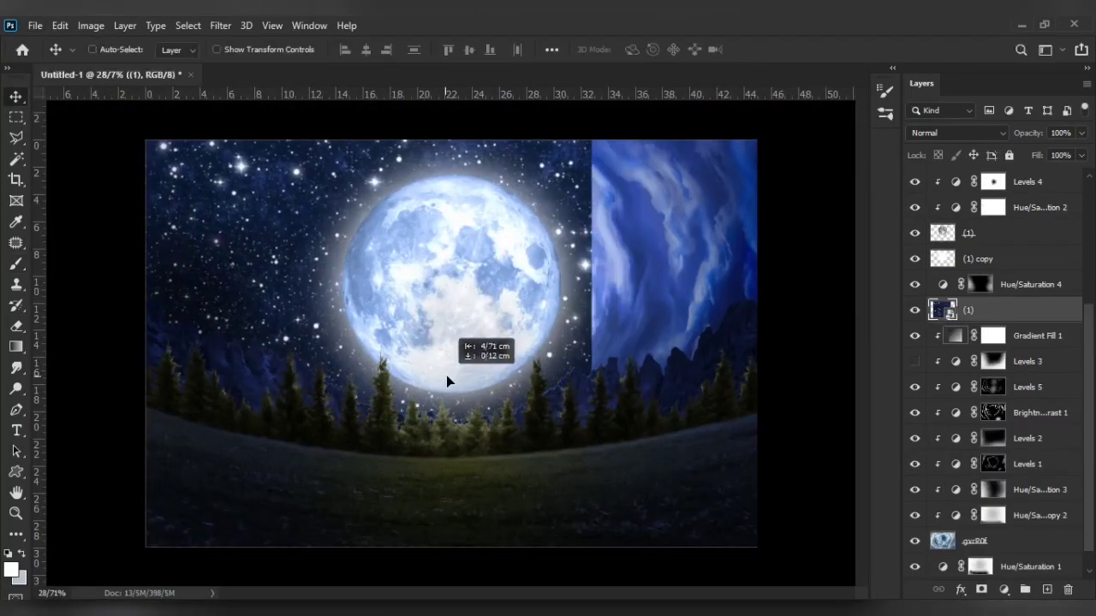
pyautogui.scroll(-1, 493, 351)
pyautogui.moveTo(493, 351)
pyautogui.mouseDown()
pyautogui.moveTo(511, 277)
pyautogui.moveTo(308, 268)
pyautogui.mouseUp()
pyautogui.scroll(-1, 341, 246)
pyautogui.hotkey('ctrl', 't')
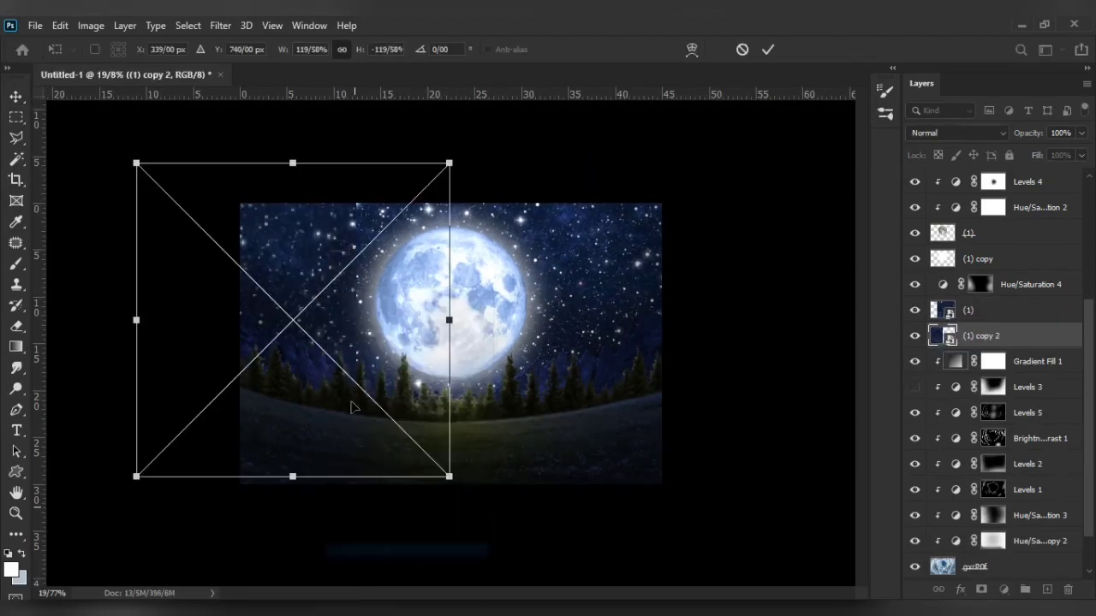
pyautogui.moveTo(353, 346); pyautogui.dragTo(354, 309)
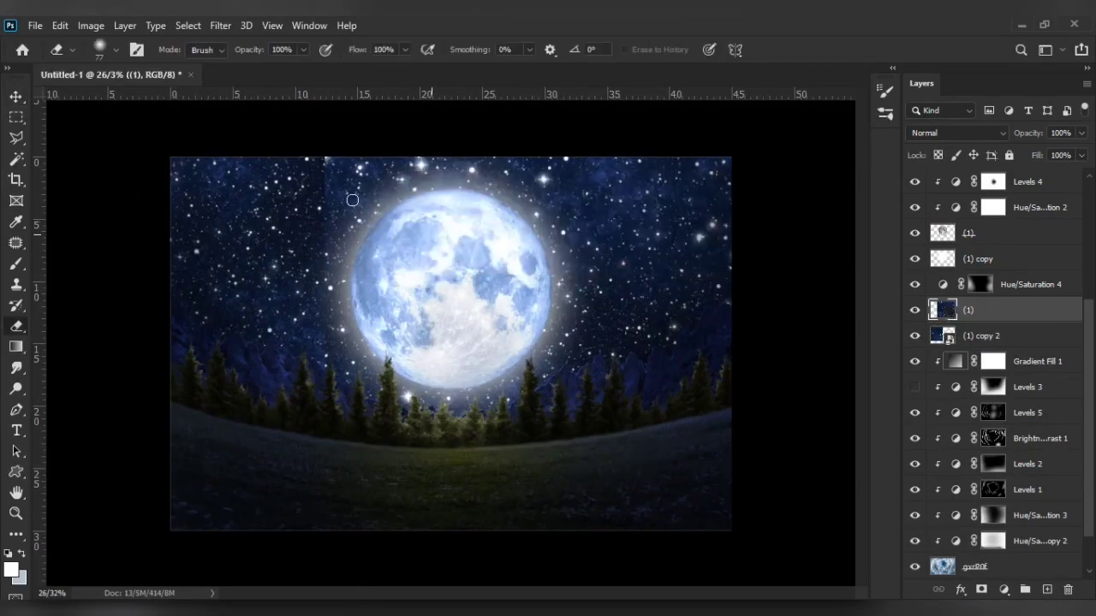
# - Erase the seams with a larger eraser and add a Levels adjustment above the stars
pyautogui.press(']')
pyautogui.press(']')
pyautogui.press(']')
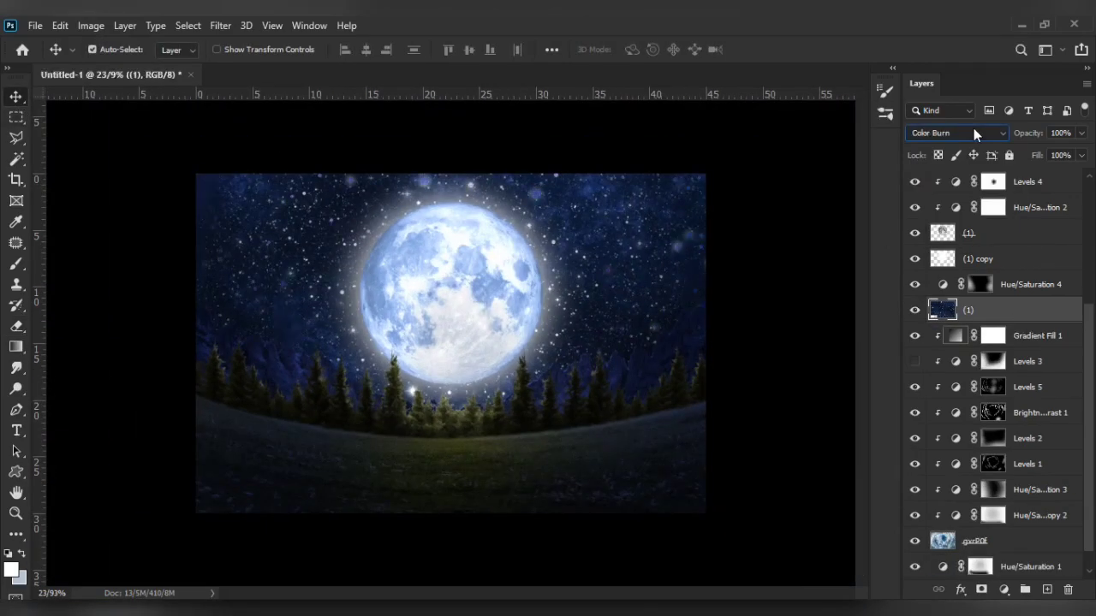
pyautogui.scroll(-3, 974, 133)
pyautogui.scroll(-2, 973, 133)
pyautogui.scroll(1, 973, 133)
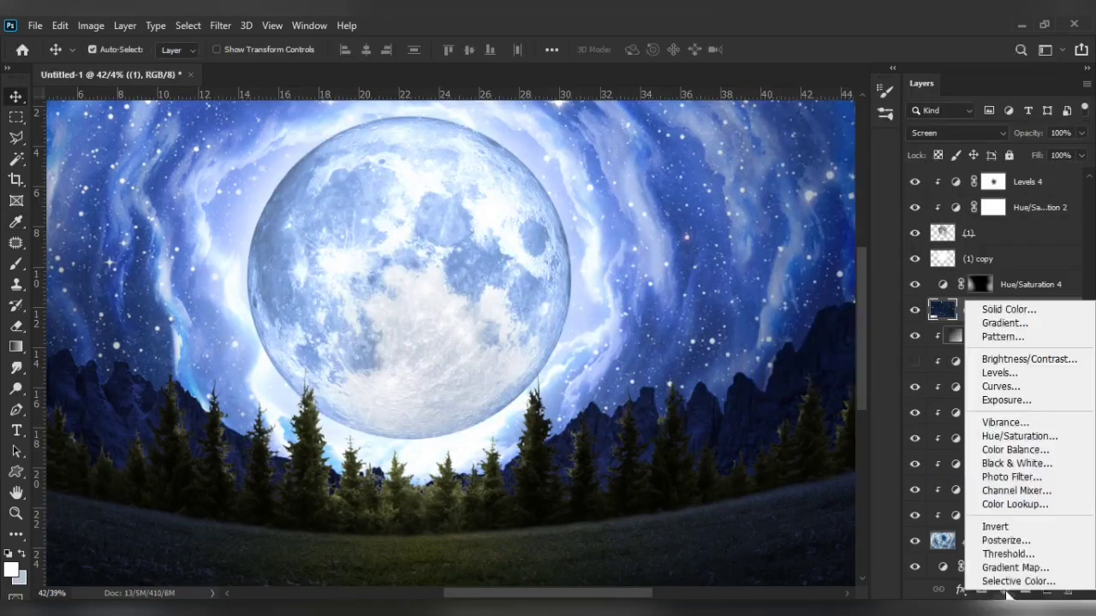
pyautogui.click(998, 374)
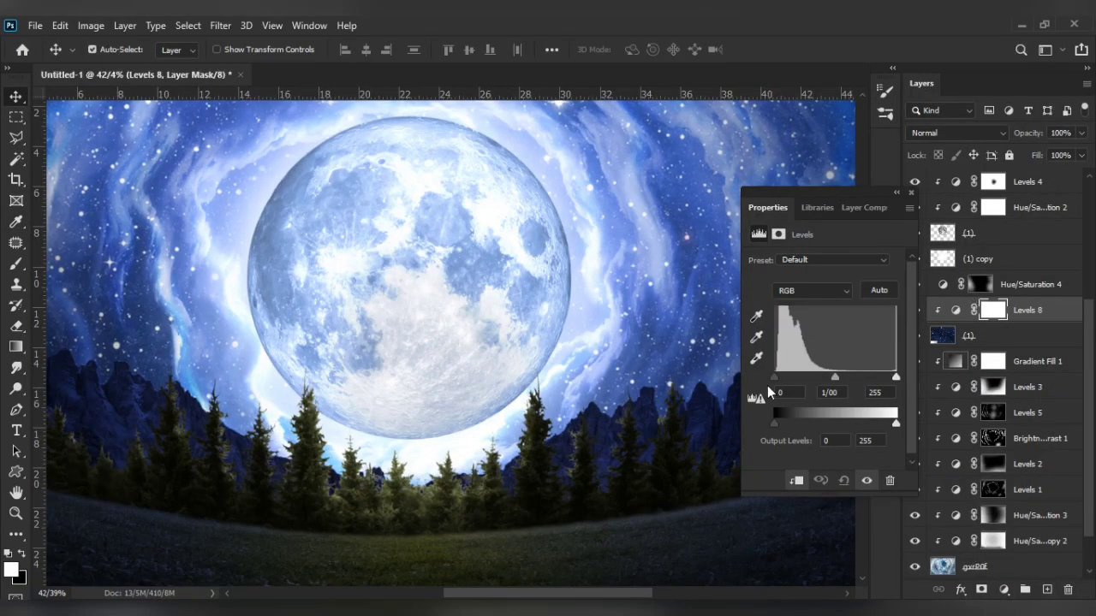
# - Raise the black input level in Levels 8 to boost the stars' contrast
pyautogui.moveTo(773, 378)
pyautogui.mouseDown()
pyautogui.moveTo(860, 383)
pyautogui.moveTo(815, 381)
pyautogui.mouseUp()
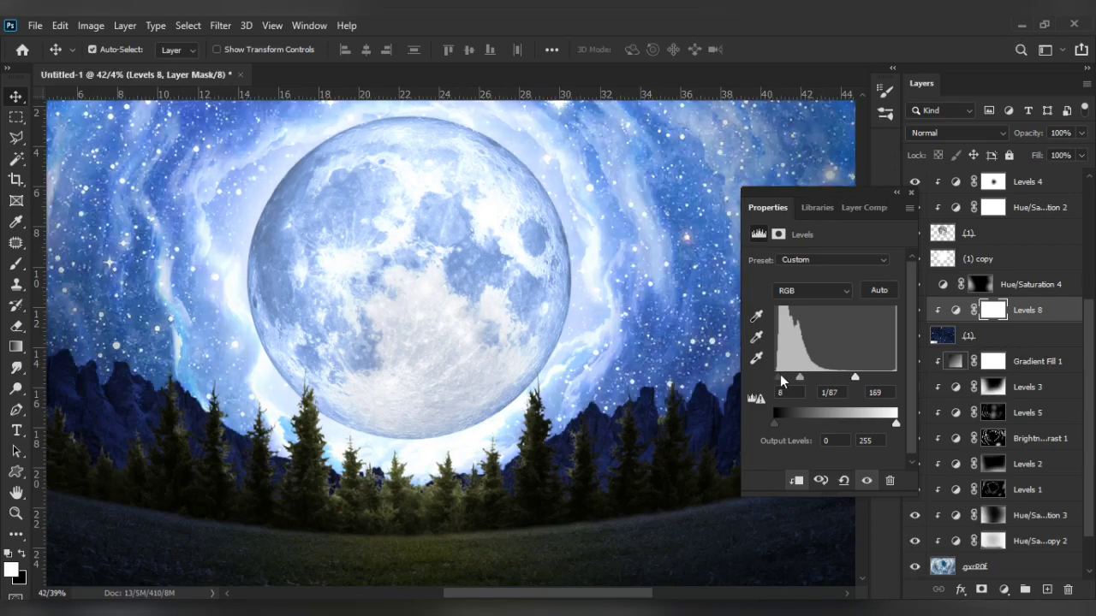
pyautogui.click(911, 193)
pyautogui.hotkey('ctrl', '-')
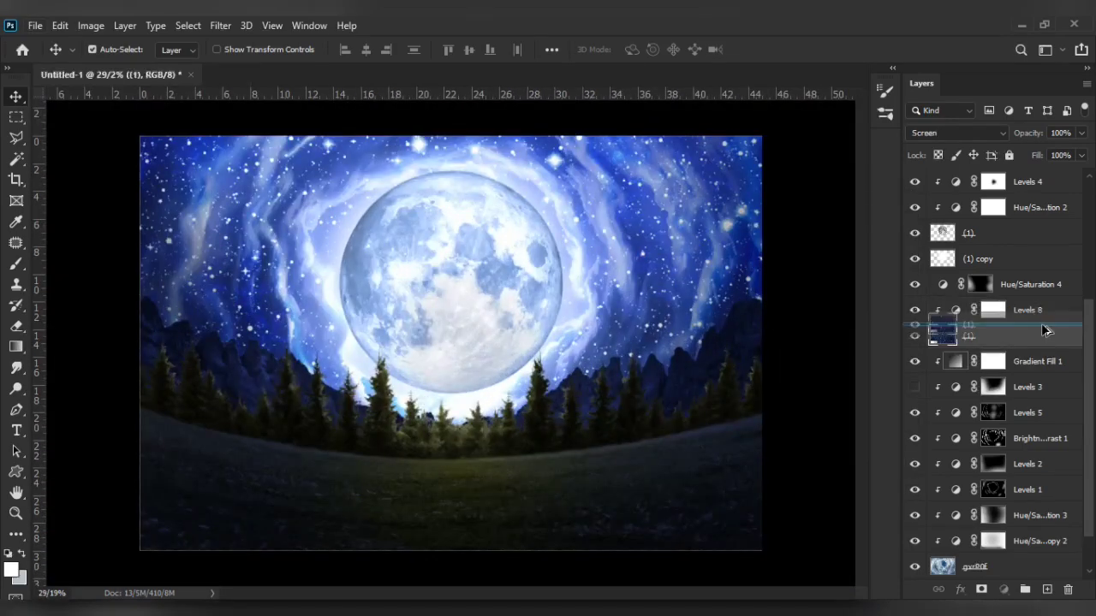
# - Duplicate the star layer above Levels 8 and convert it to black and white with darkened blues
pyautogui.moveTo(1045, 329); pyautogui.dragTo(1042, 328)
pyautogui.scroll(-1, 615, 315)
pyautogui.hotkey('ctrl', ']')
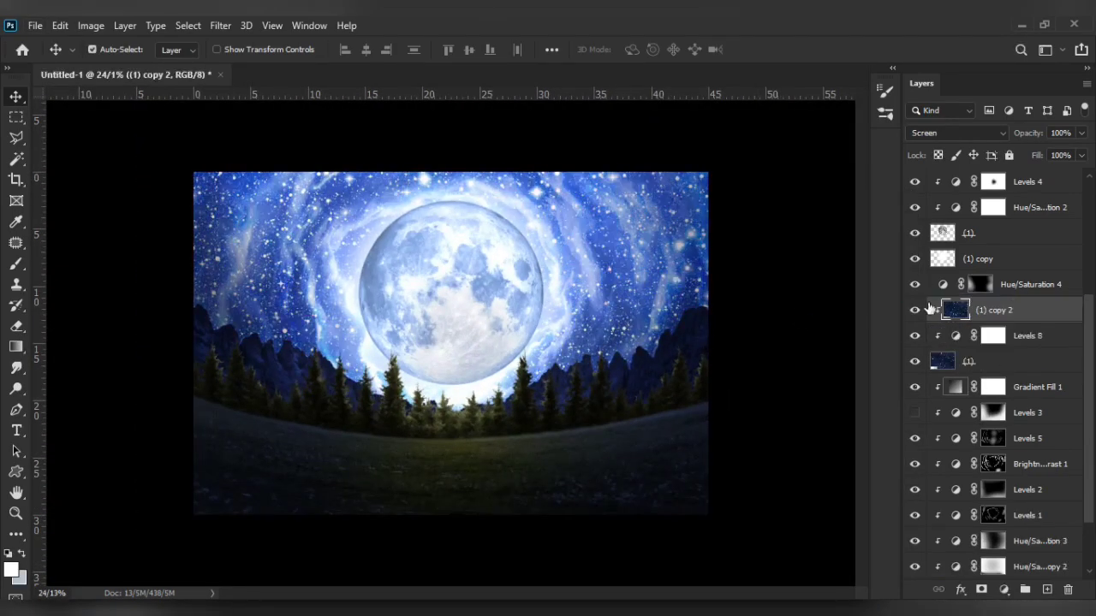
pyautogui.hotkey('ctrl', '+')
pyautogui.hotkey('ctrl', 'alt', 'shift', 'b')
pyautogui.moveTo(667, 310); pyautogui.dragTo(591, 312)
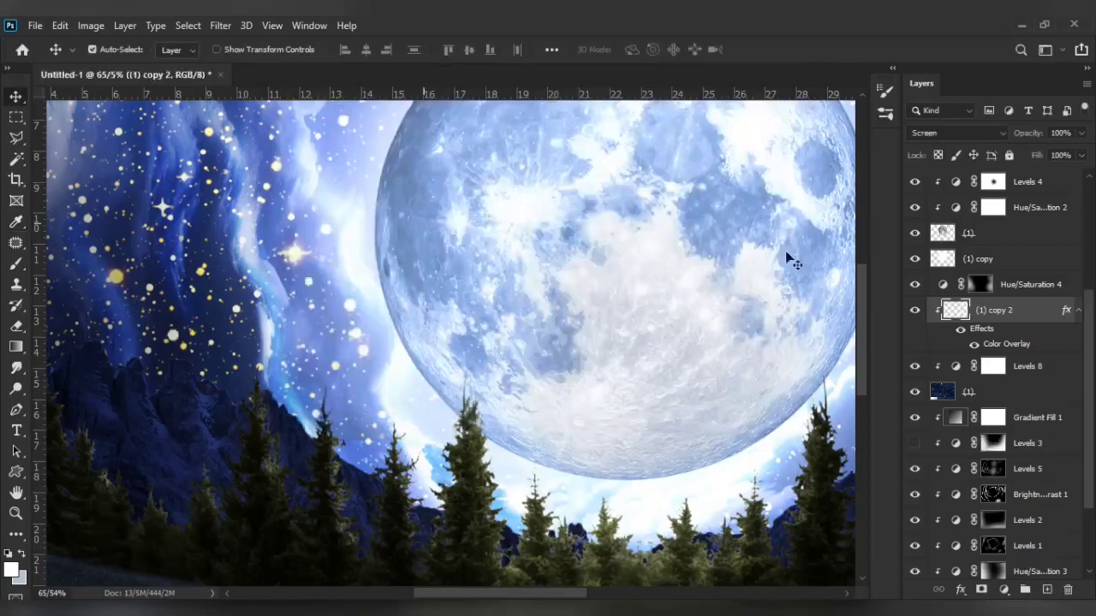
# - Give the star copy a yellow Color Overlay using a burn blend mode
pyautogui.doubleClick(1007, 344)
pyautogui.click(850, 184)
pyautogui.moveTo(734, 419); pyautogui.dragTo(734, 449)
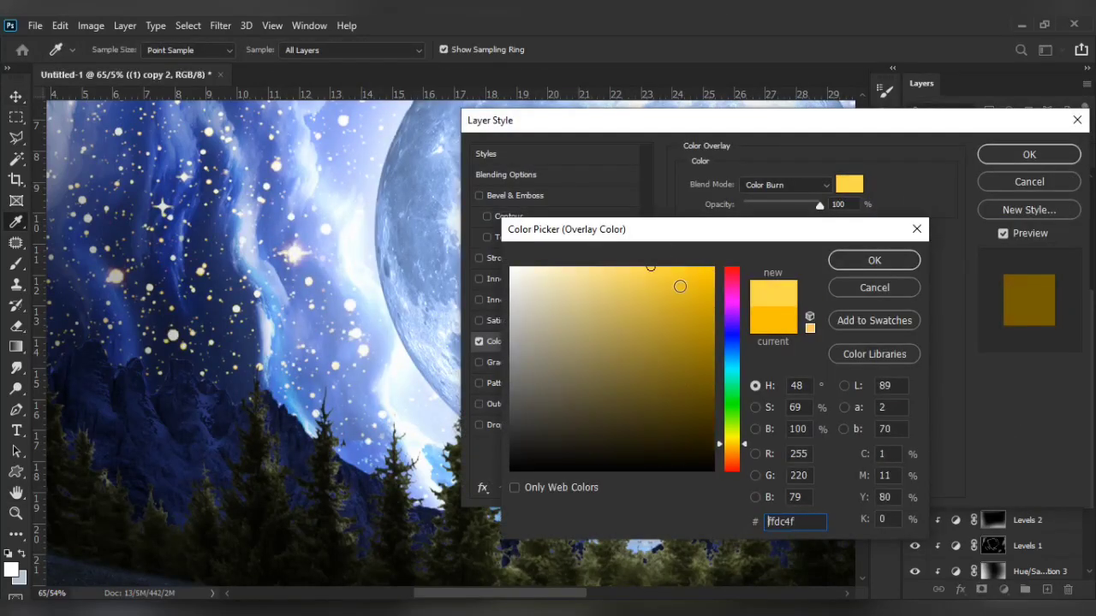
pyautogui.press('Return')
pyautogui.scroll(-3, 813, 185)
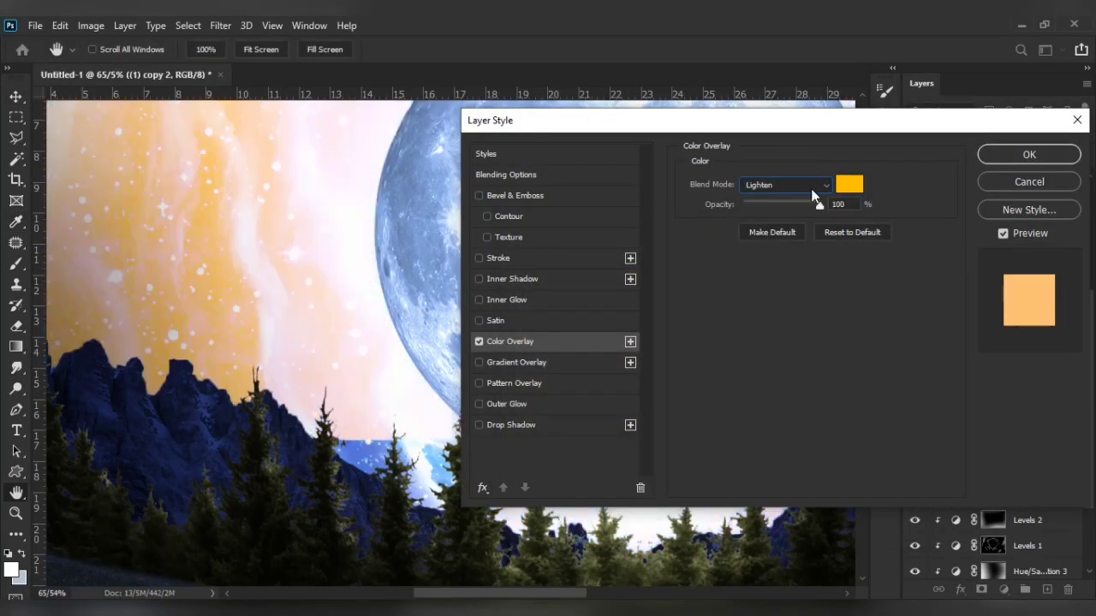
pyautogui.scroll(2, 813, 185)
pyautogui.scroll(1, 794, 183)
pyautogui.scroll(-9, 795, 183)
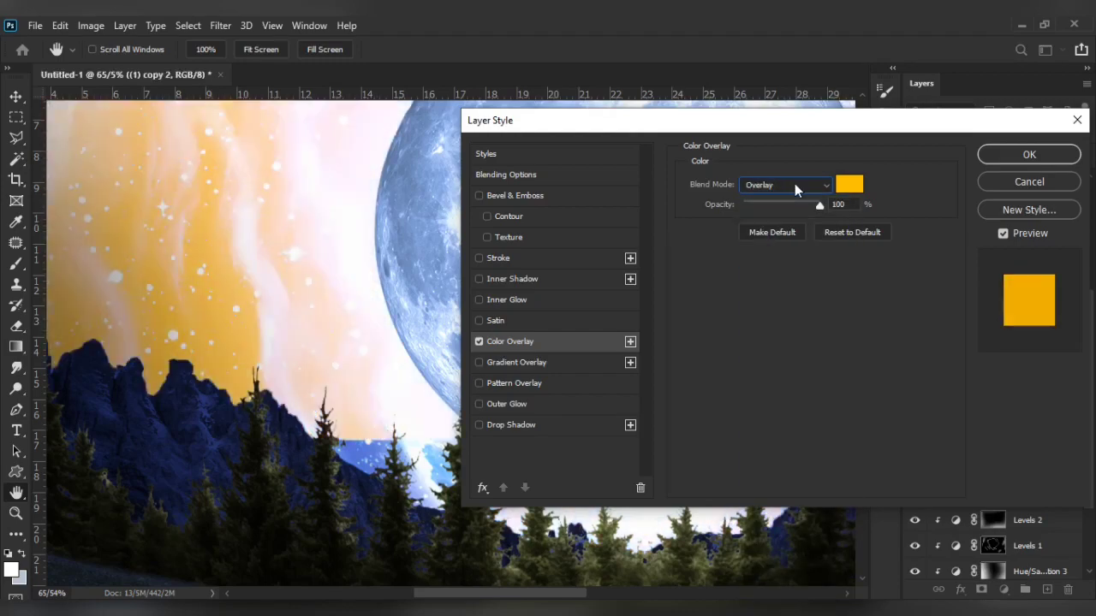
pyautogui.scroll(-8, 795, 183)
pyautogui.scroll(-6, 795, 184)
pyautogui.click(794, 184)
pyautogui.click(784, 266)
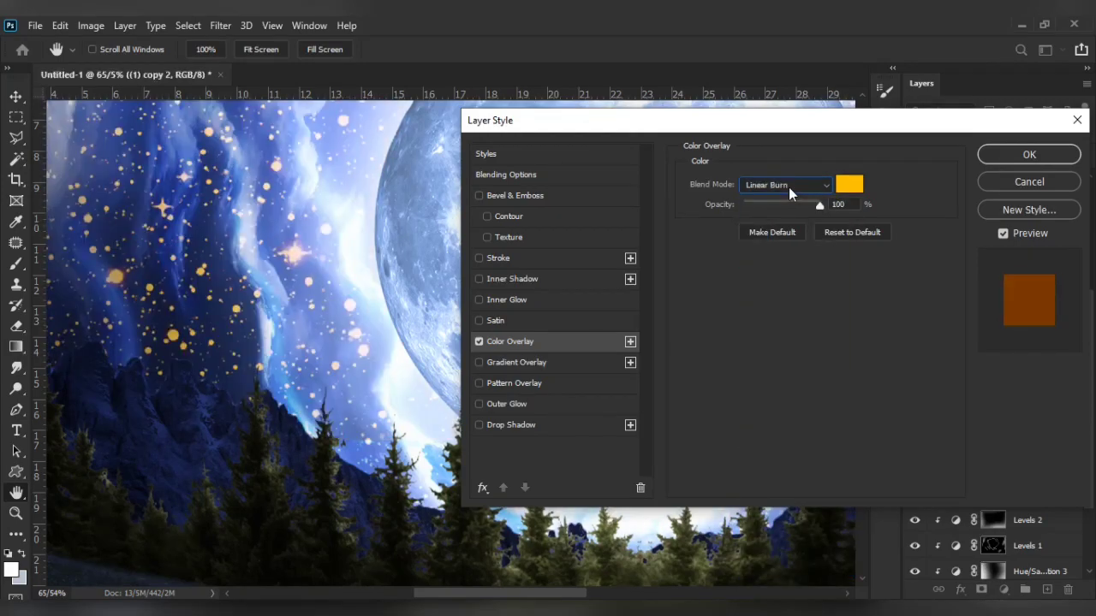
pyautogui.click(1029, 155)
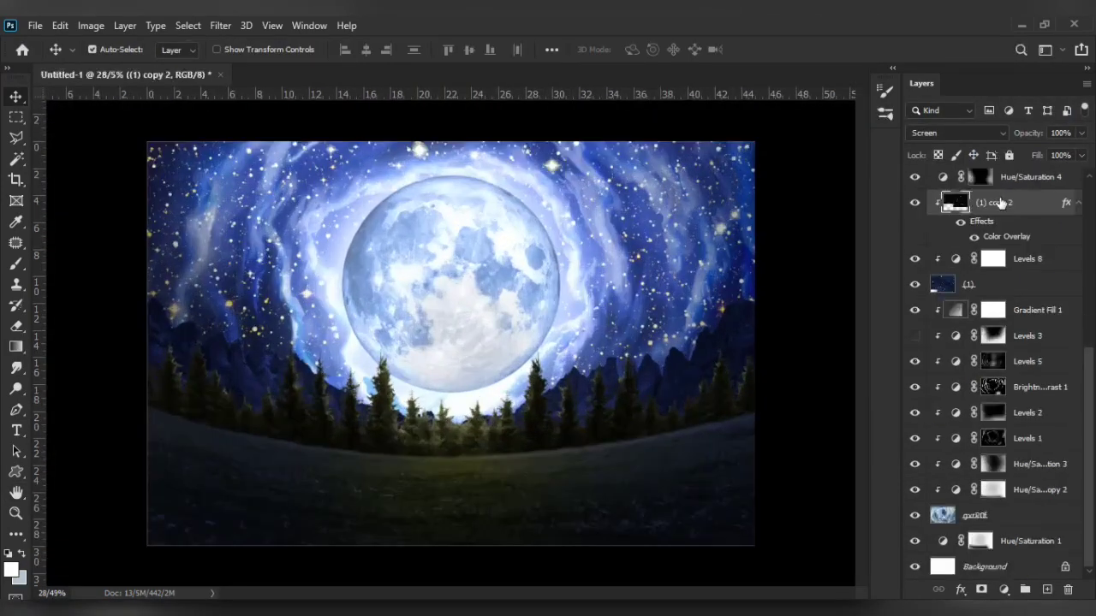
# - Shift the star layer left on the canvas and move the copy above Hue/Saturation 4
pyautogui.scroll(-1, 975, 291)
pyautogui.scroll(-1, 974, 291)
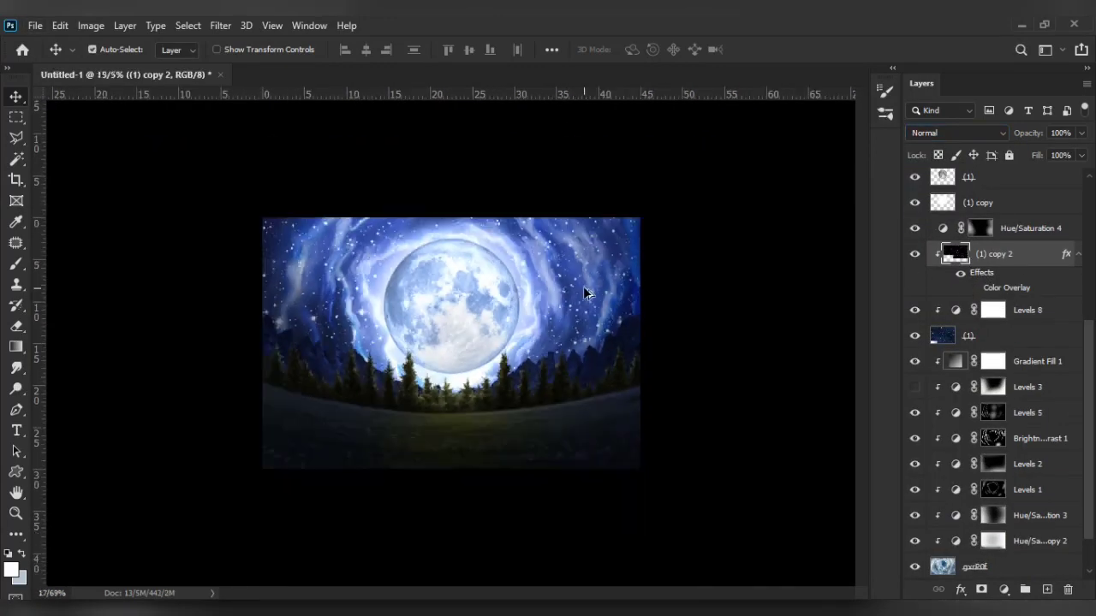
pyautogui.scroll(1, 991, 282)
pyautogui.scroll(1, 991, 283)
pyautogui.scroll(2, 651, 248)
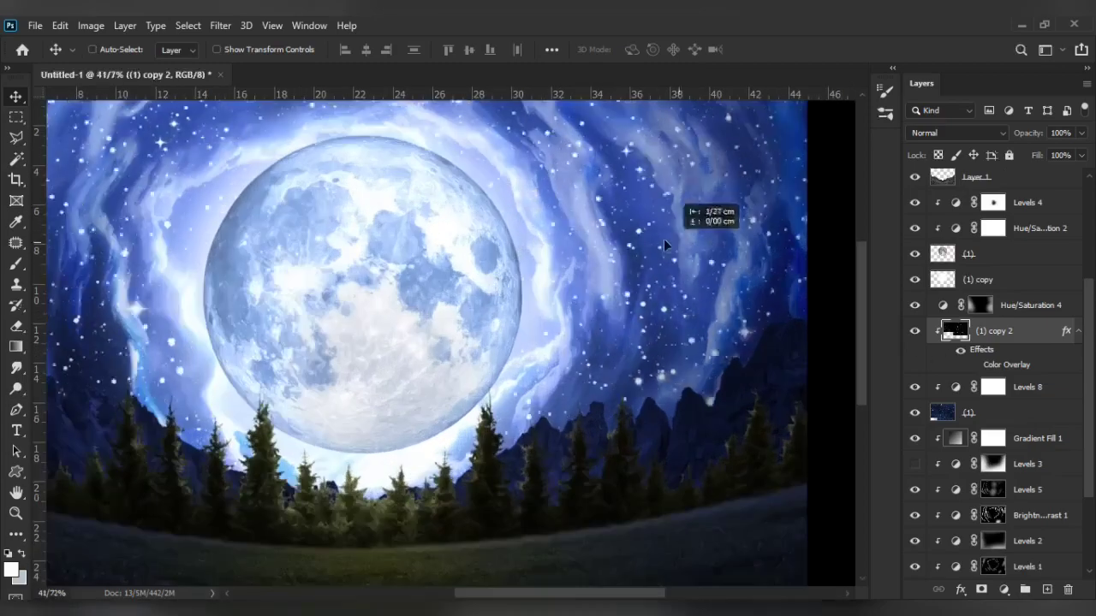
pyautogui.moveTo(517, 238); pyautogui.dragTo(404, 235)
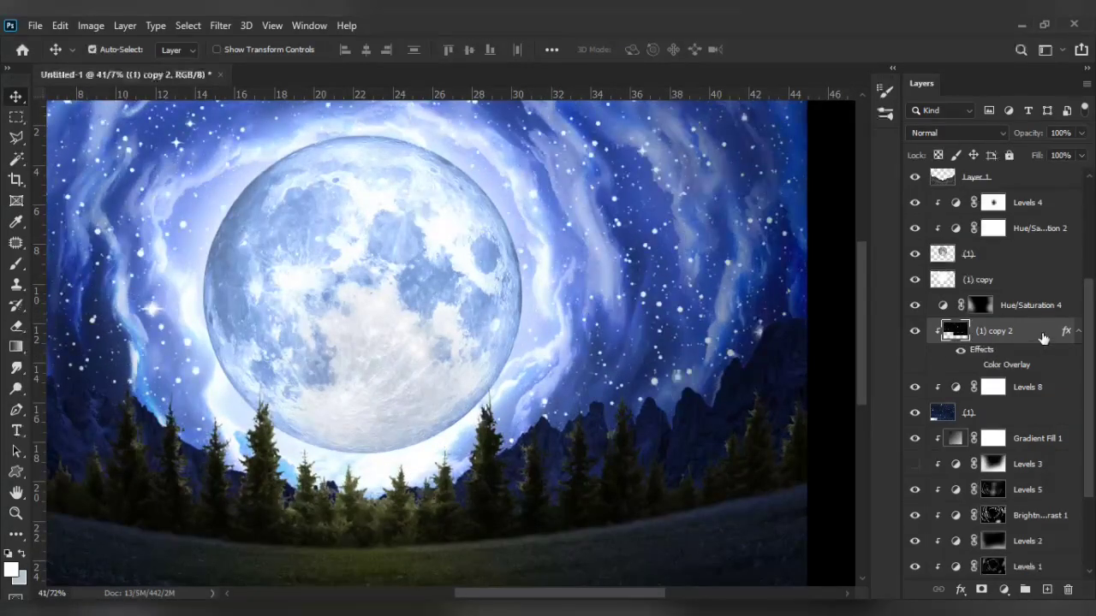
pyautogui.moveTo(1017, 344); pyautogui.dragTo(997, 295)
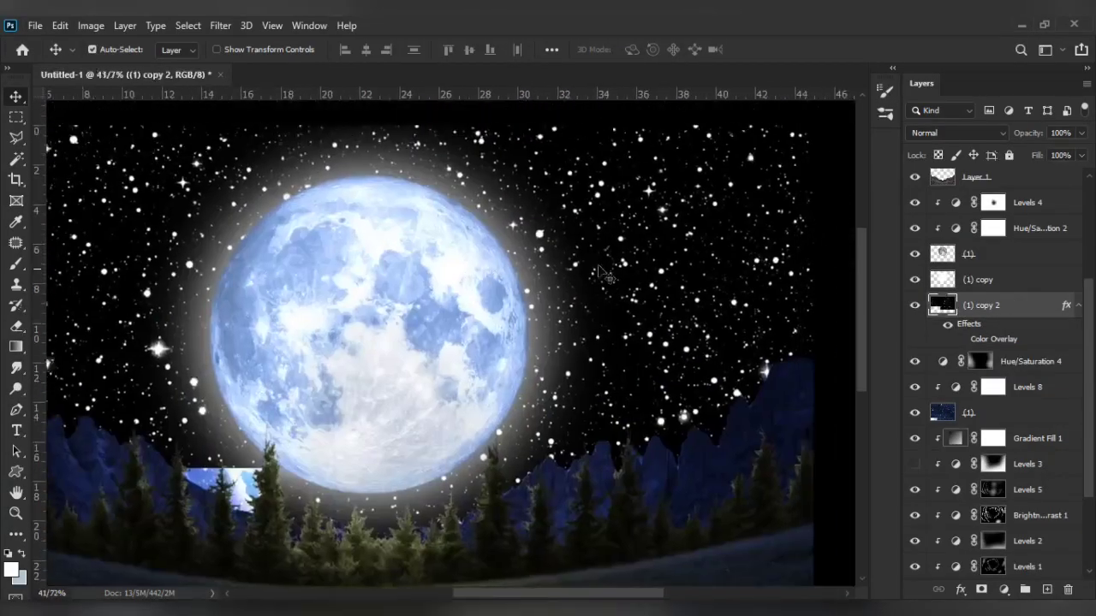
pyautogui.hotkey('ctrl', 'm')
pyautogui.press('Return')
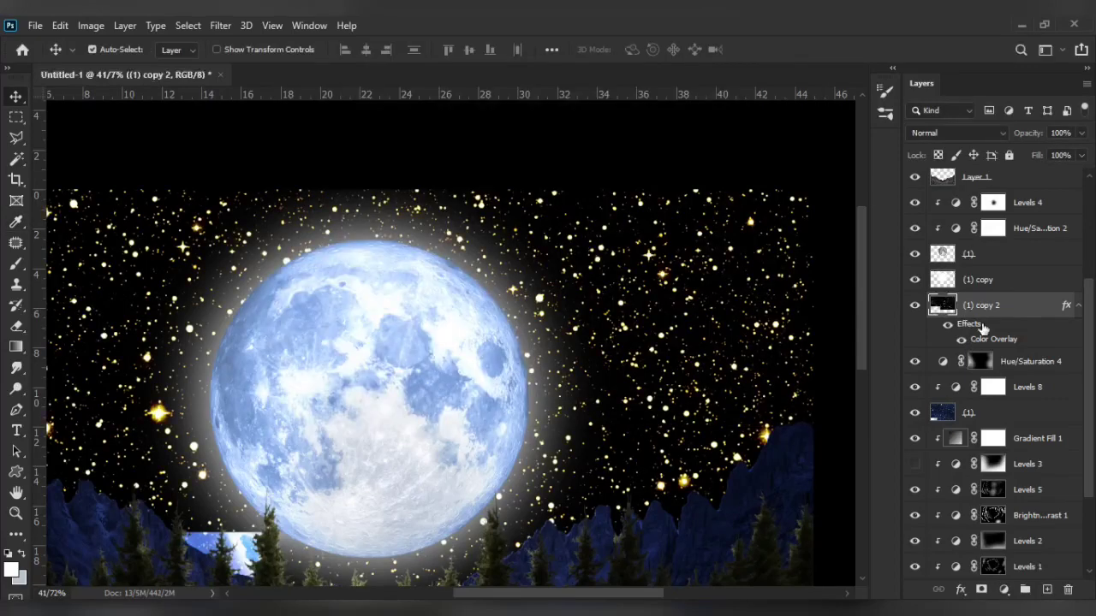
# - Change the yellow overlay's blend to Multiply and set the layer blend back to Normal
pyautogui.doubleClick(993, 339)
pyautogui.click(796, 184)
pyautogui.click(792, 184)
pyautogui.press('Return')
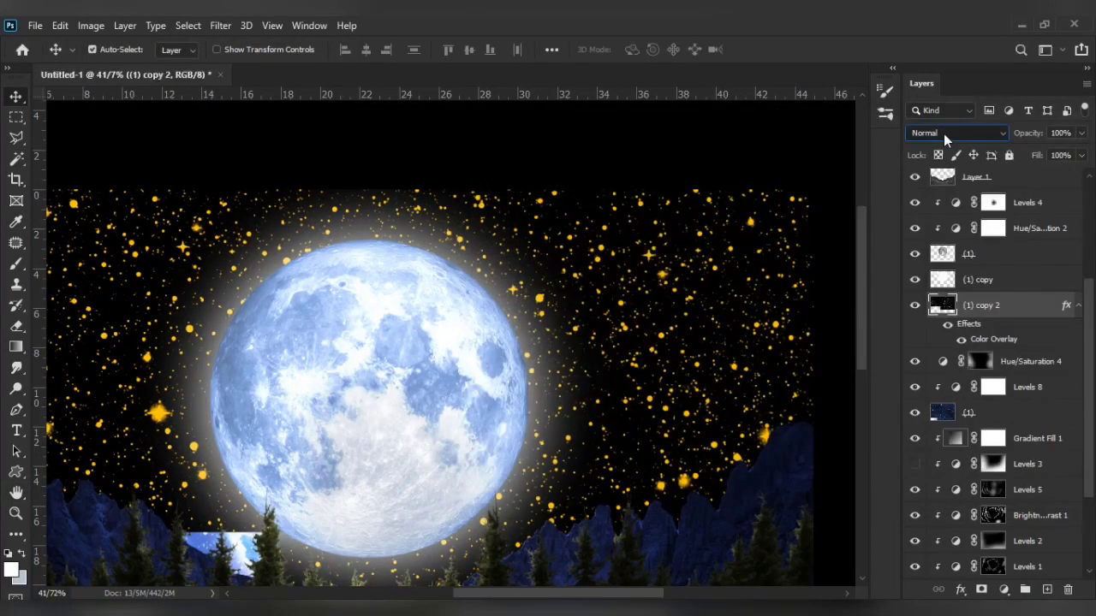
pyautogui.scroll(-5, 940, 135)
pyautogui.scroll(-4, 940, 135)
pyautogui.scroll(-4, 940, 135)
pyautogui.scroll(-5, 940, 137)
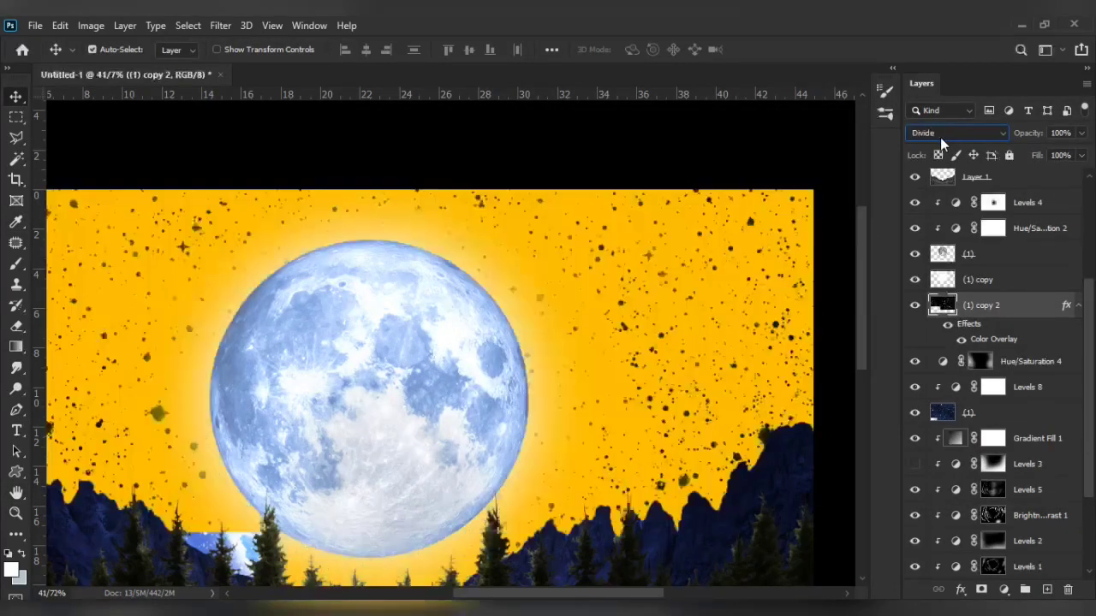
pyautogui.click(940, 137)
pyautogui.click(938, 142)
# - Duplicate the gold star layer, merge it to bake in the overlay, and begin transforming it
pyautogui.hotkey('ctrl', 'j')
pyautogui.hotkey('ctrl', 'e')
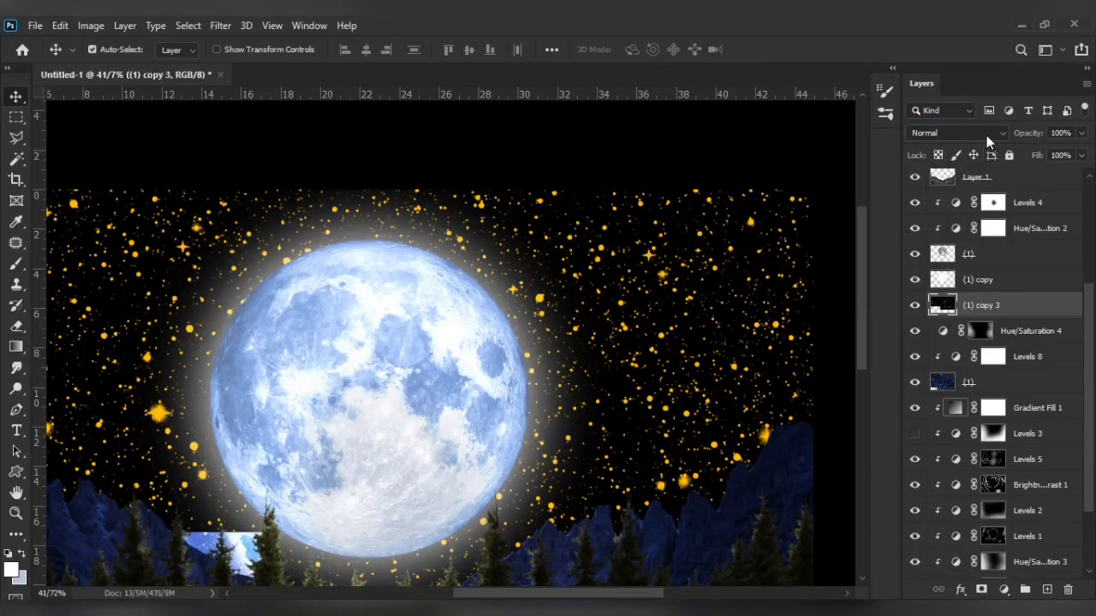
pyautogui.scroll(-5, 963, 134)
pyautogui.scroll(-3, 962, 131)
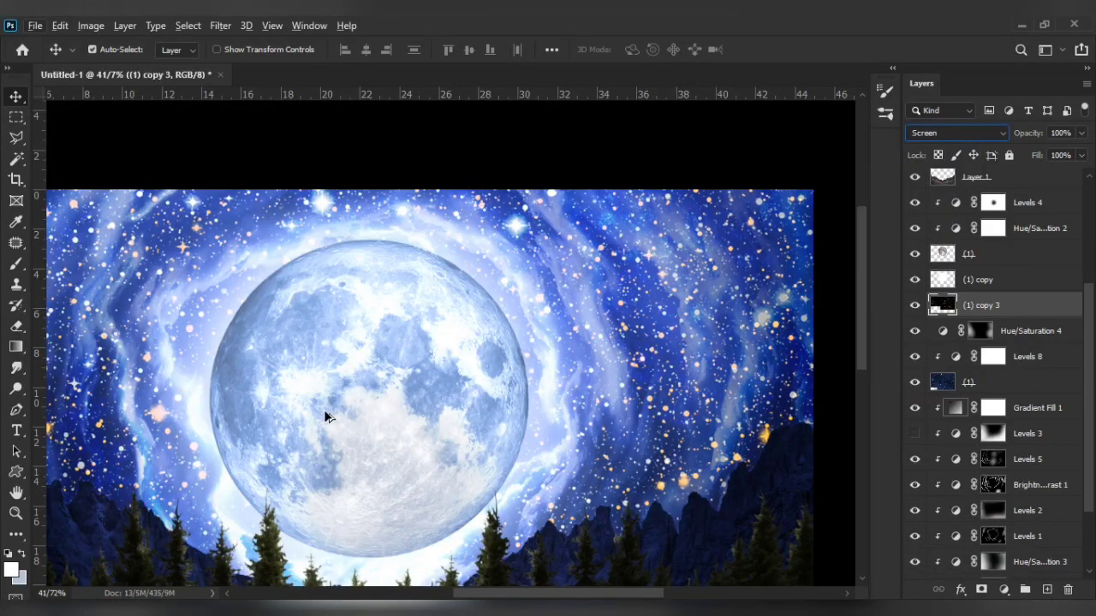
pyautogui.hotkey('ctrl', '-')
pyautogui.hotkey('ctrl', '-')
pyautogui.hotkey('ctrl', 't')
pyautogui.rightClick(462, 351)
# - Flip the star copy upside down, reposition it, and commit the transform
pyautogui.click(502, 347)
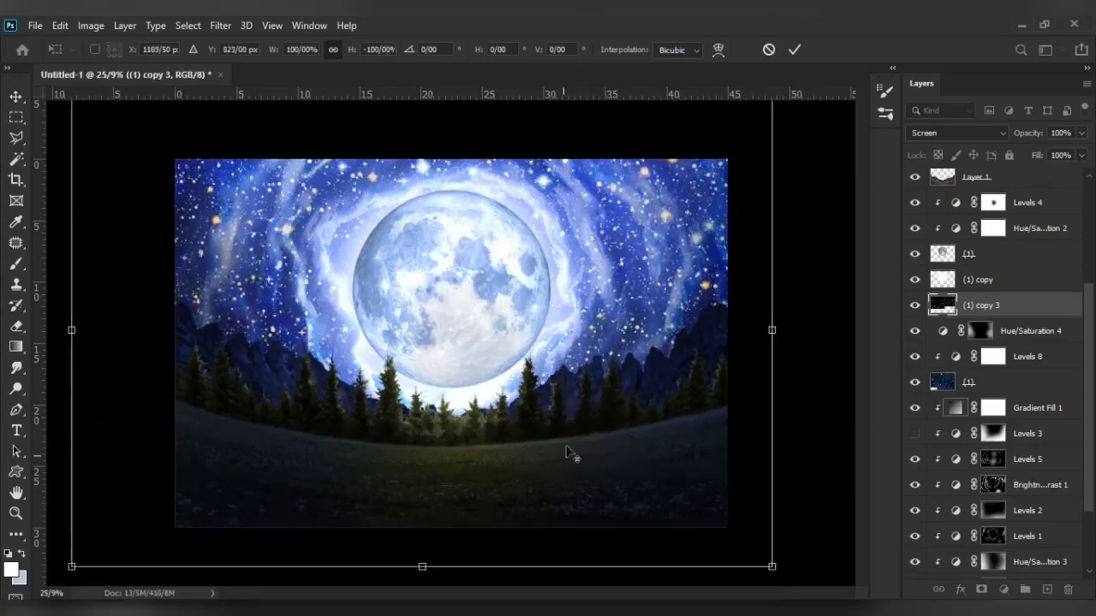
pyautogui.moveTo(565, 452); pyautogui.dragTo(599, 359)
pyautogui.press('Return')
pyautogui.scroll(4, 696, 299)
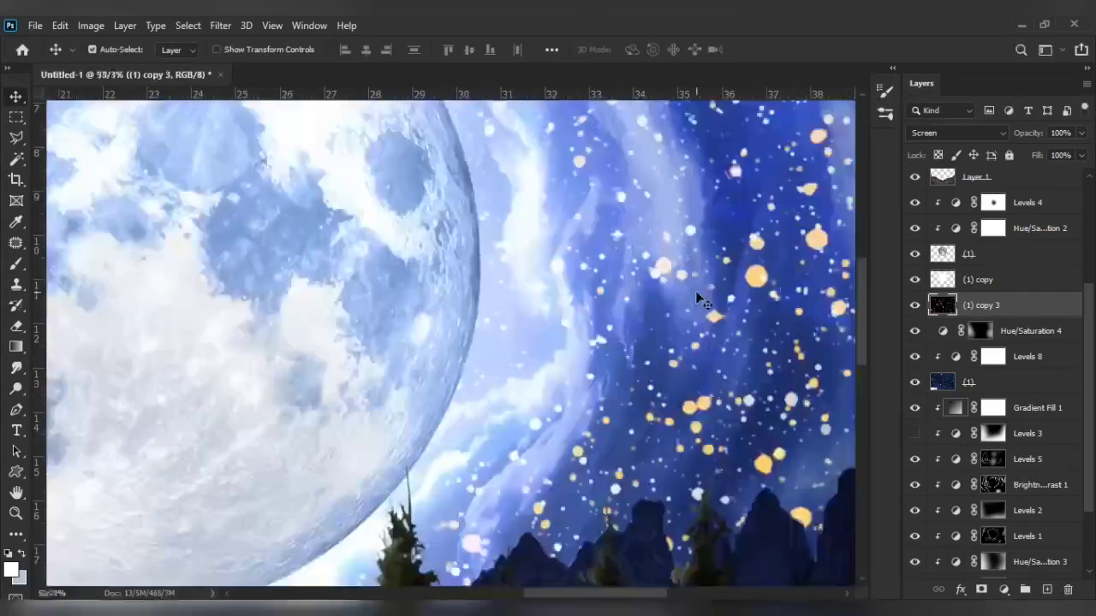
pyautogui.hscroll(5, 695, 299)
# - Darken the star copy with Curves; try a yellow Hue/Saturation colorize but cancel it
pyautogui.hotkey('ctrl', 'm')
pyautogui.moveTo(433, 275); pyautogui.dragTo(431, 251)
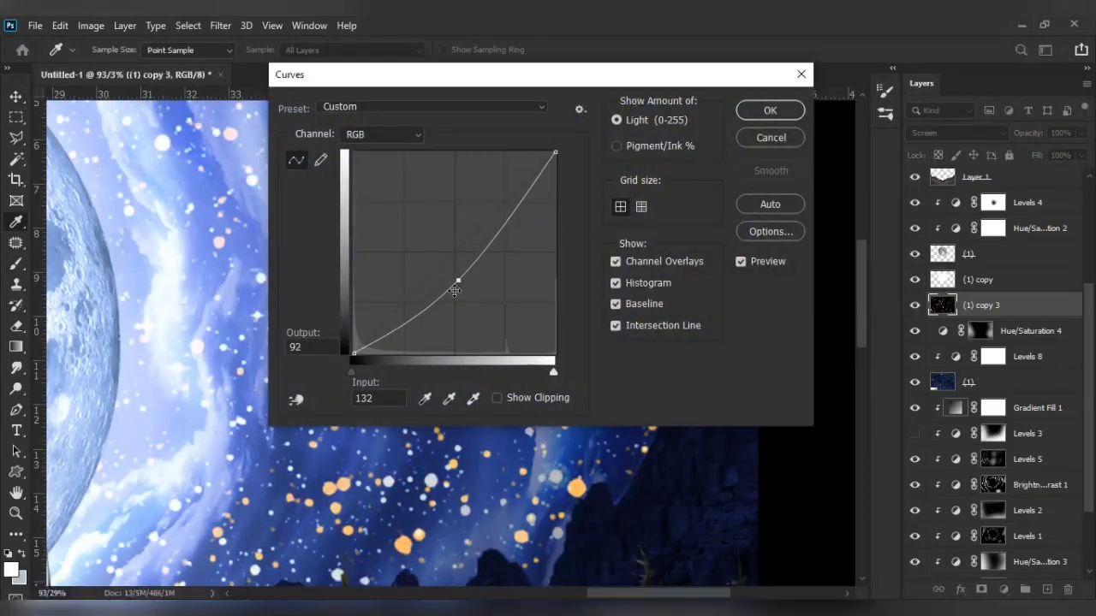
pyautogui.click(770, 111)
pyautogui.scroll(3, 694, 363)
pyautogui.hotkey('ctrl', 'u')
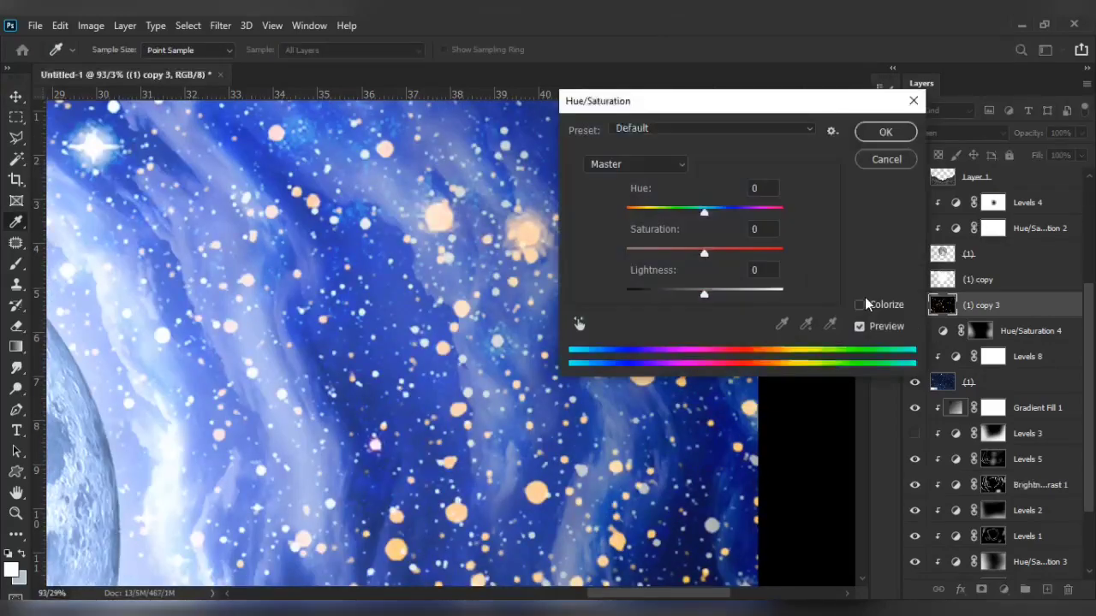
pyautogui.click(859, 305)
pyautogui.moveTo(665, 253); pyautogui.dragTo(783, 253)
pyautogui.moveTo(627, 210); pyautogui.dragTo(652, 211)
pyautogui.click(885, 159)
pyautogui.press('v')
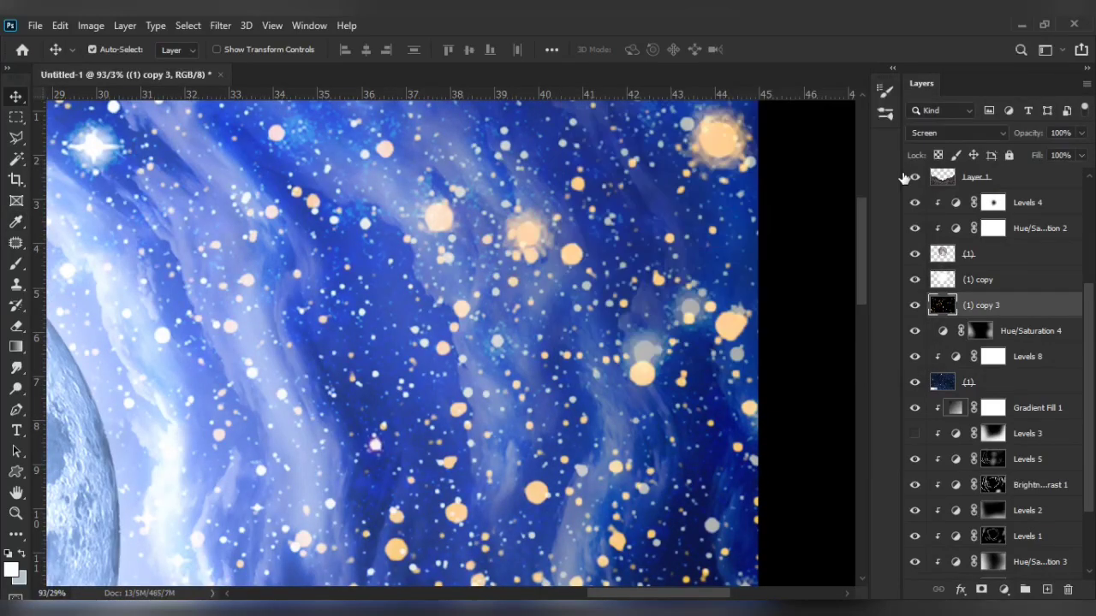
# - Apply a golden Color Overlay in Darker Color mode and add a layer mask to the star copy
pyautogui.hotkey('ctrl', '0')
pyautogui.scroll(2, 526, 328)
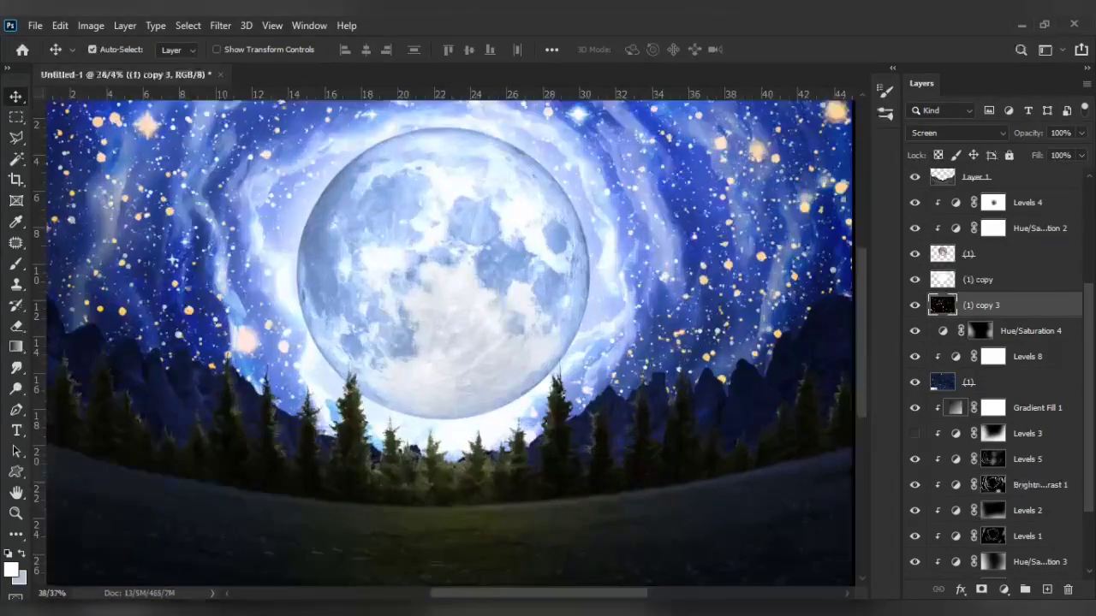
pyautogui.scroll(-1, 385, 282)
pyautogui.scroll(3, 227, 227)
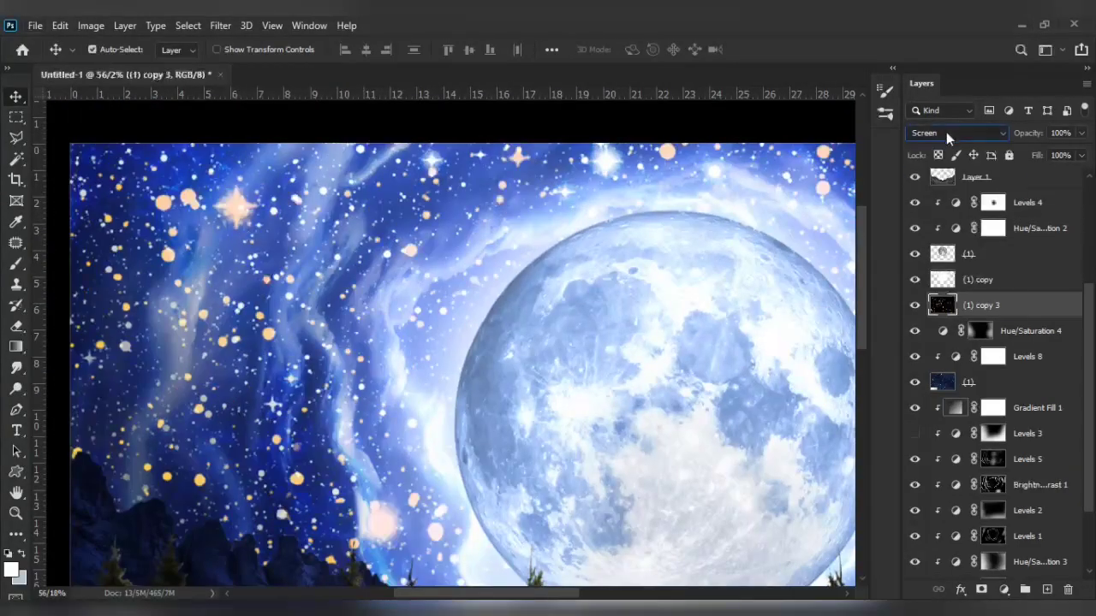
pyautogui.doubleClick(1039, 304)
pyautogui.click(509, 341)
pyautogui.click(786, 185)
pyautogui.click(790, 189)
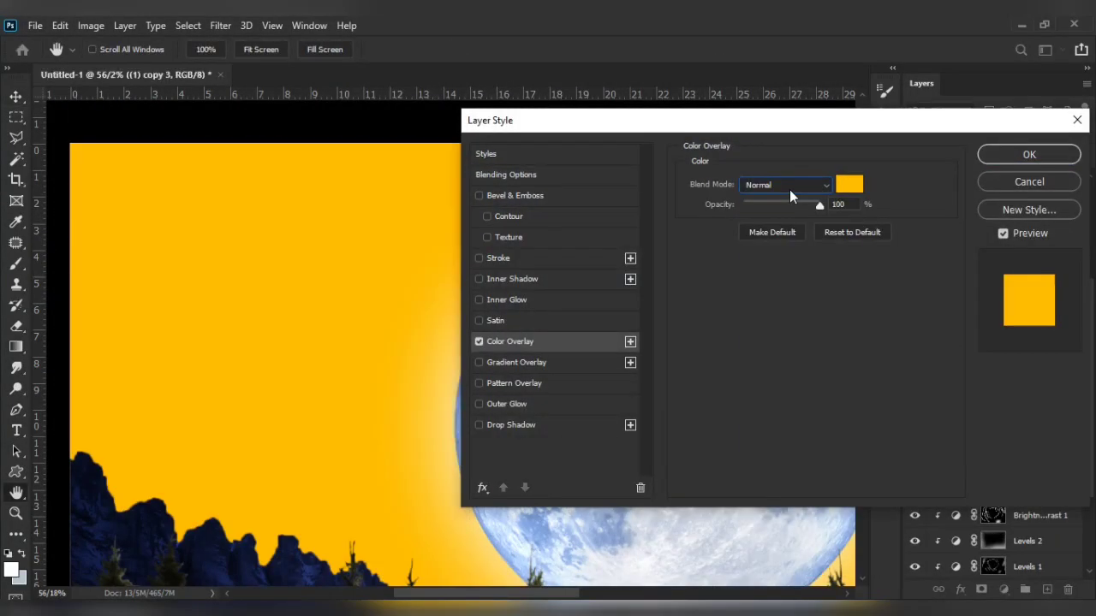
pyautogui.scroll(-6, 792, 185)
pyautogui.click(1030, 155)
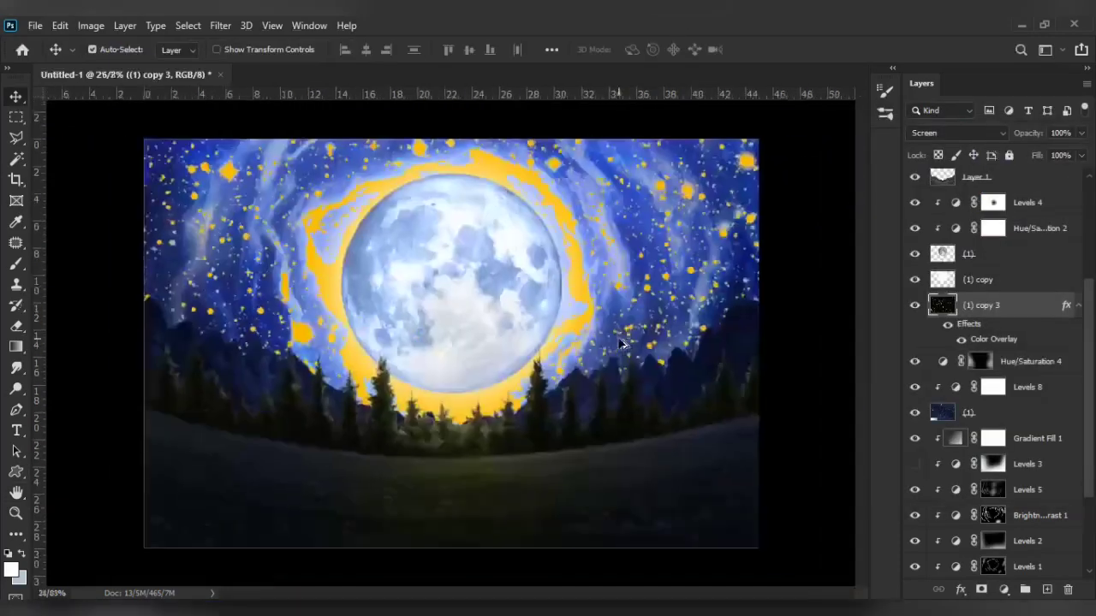
pyautogui.click(982, 589)
pyautogui.scroll(2, 217, 315)
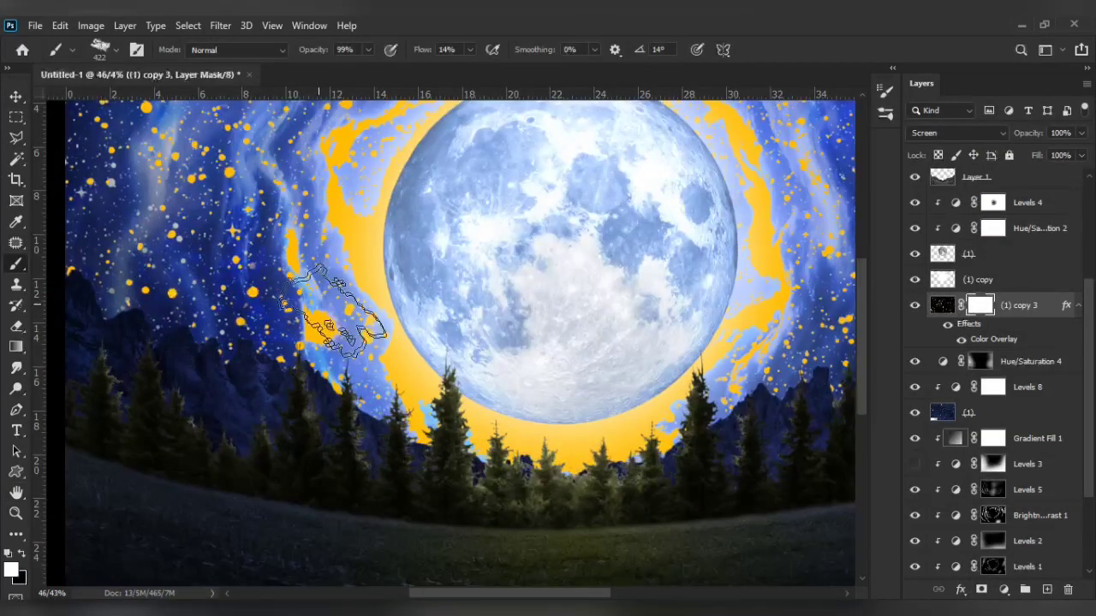
# - Pick a black Soft Round brush and bring the moon's upper edge into view
pyautogui.rightClick(407, 322)
pyautogui.click(489, 477)
pyautogui.press('Return')
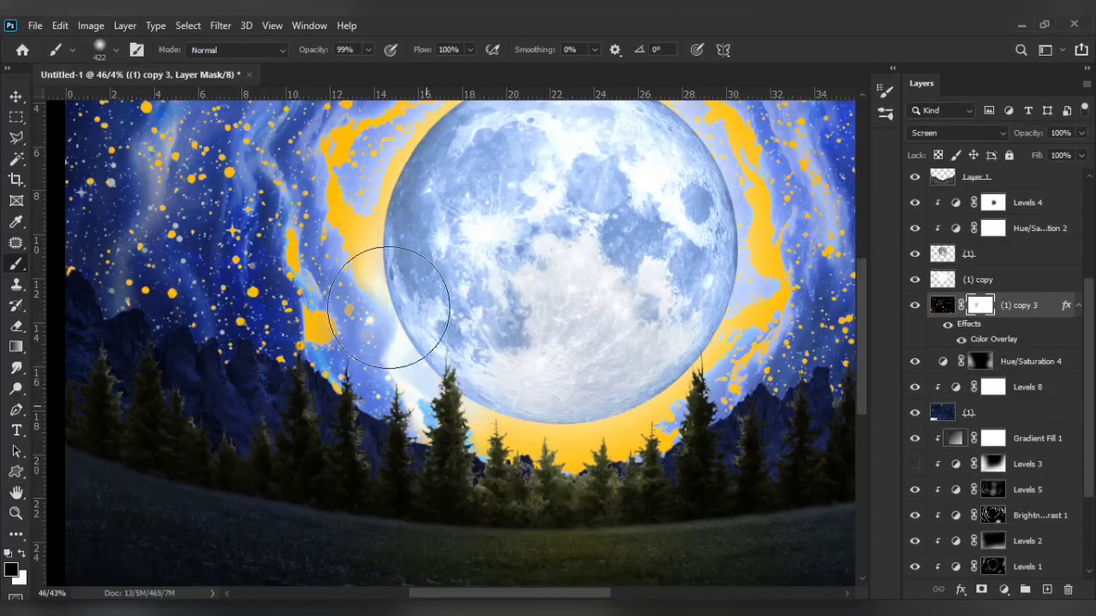
pyautogui.scroll(2, 517, 257)
pyautogui.scroll(2, 497, 196)
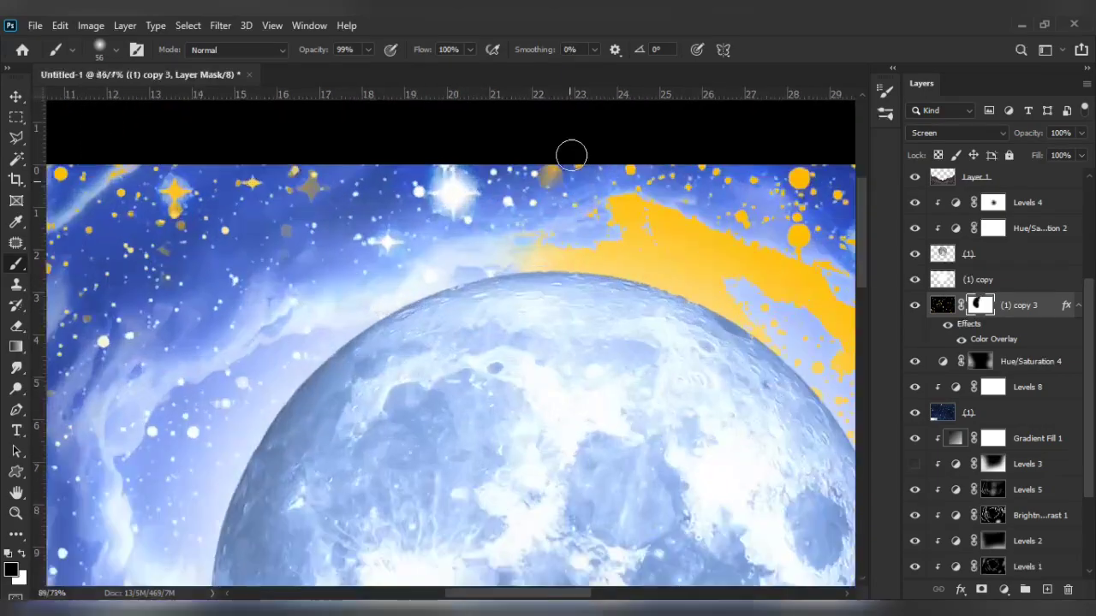
pyautogui.rightClick(587, 274)
pyautogui.press('Escape')
pyautogui.moveTo(587, 257)
pyautogui.mouseDown()
pyautogui.moveTo(420, 232)
pyautogui.moveTo(413, 336)
pyautogui.mouseUp()
pyautogui.scroll(-3, 413, 336)
pyautogui.scroll(-3, 402, 308)
pyautogui.scroll(4, 391, 288)
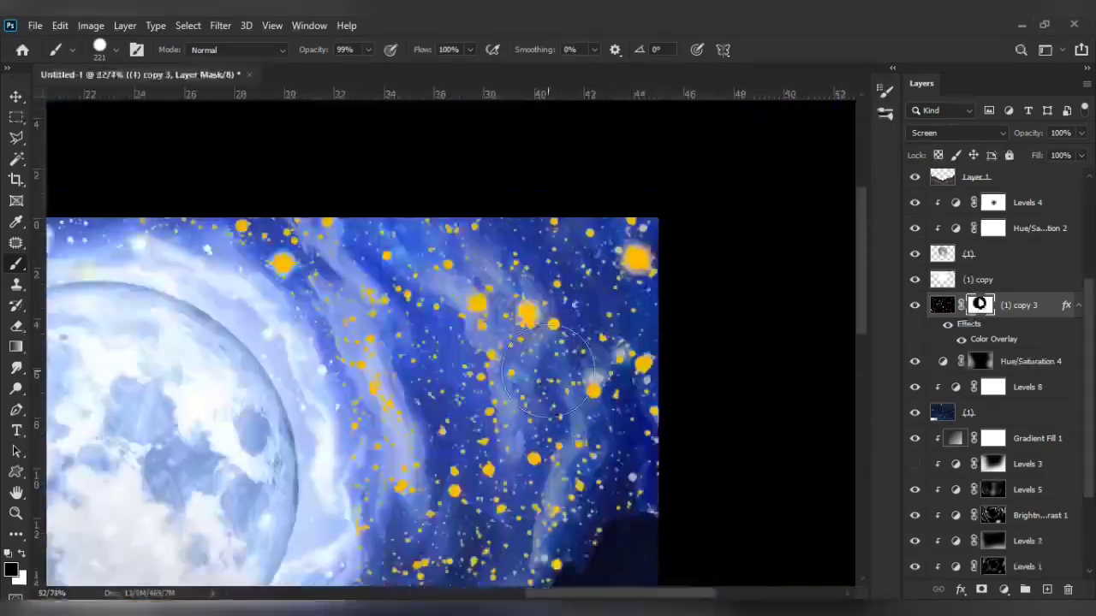
pyautogui.rightClick(557, 336)
pyautogui.press('Escape')
pyautogui.scroll(-1, 477, 306)
pyautogui.scroll(-3, 477, 318)
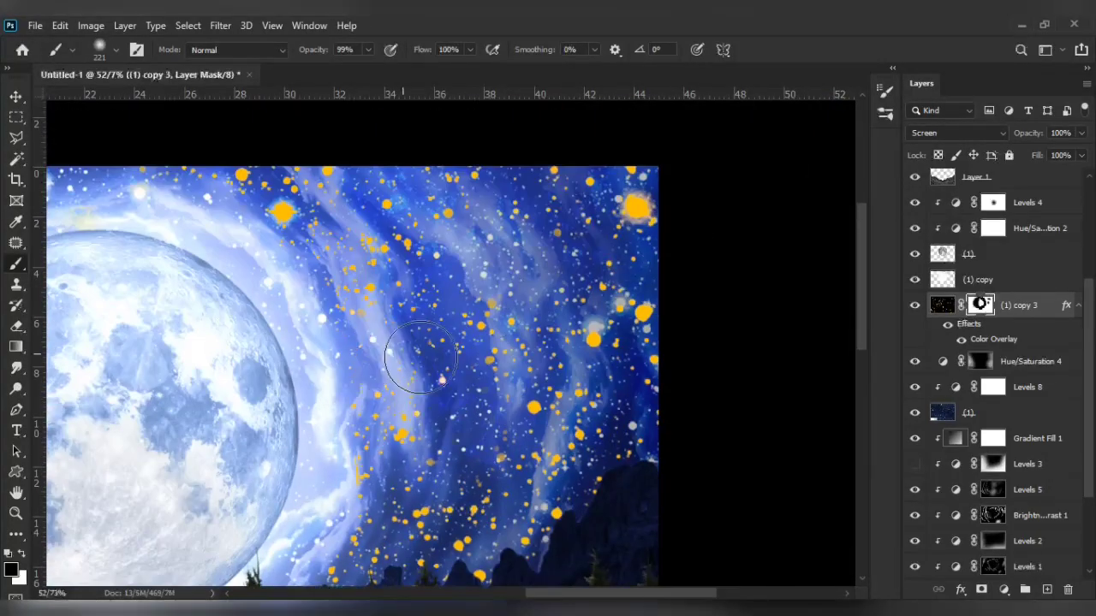
pyautogui.scroll(1, 719, 356)
pyautogui.scroll(2, 664, 339)
pyautogui.rightClick(513, 342)
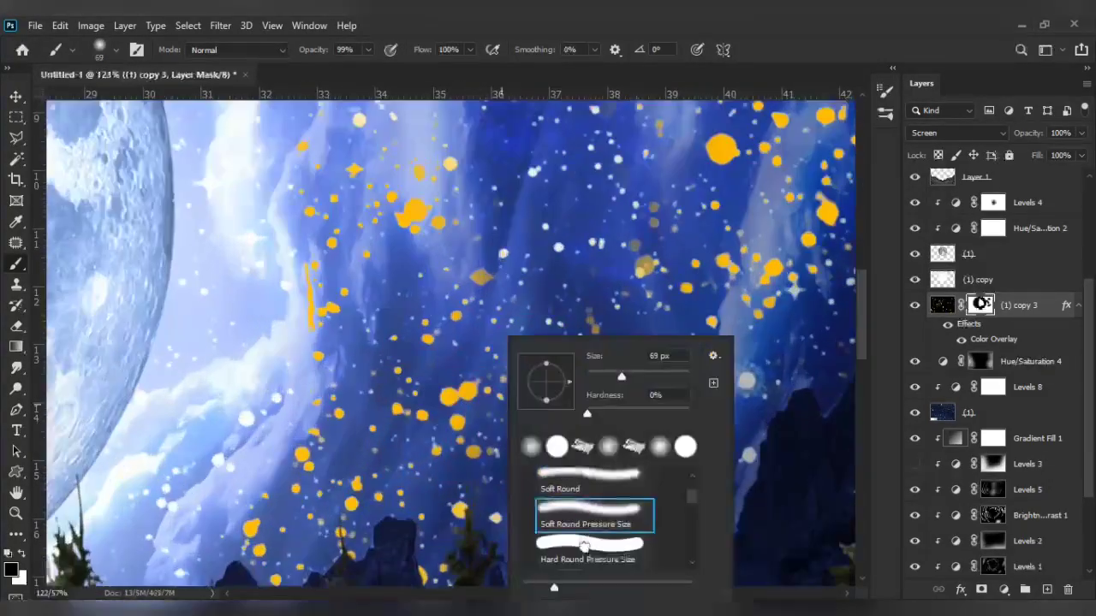
pyautogui.press('Escape')
# - Shrink the brush and zoom in around the moon to paint out the golden glow on the mask
pyautogui.scroll(1, 428, 342)
pyautogui.scroll(-3, 458, 220)
pyautogui.scroll(1, 782, 393)
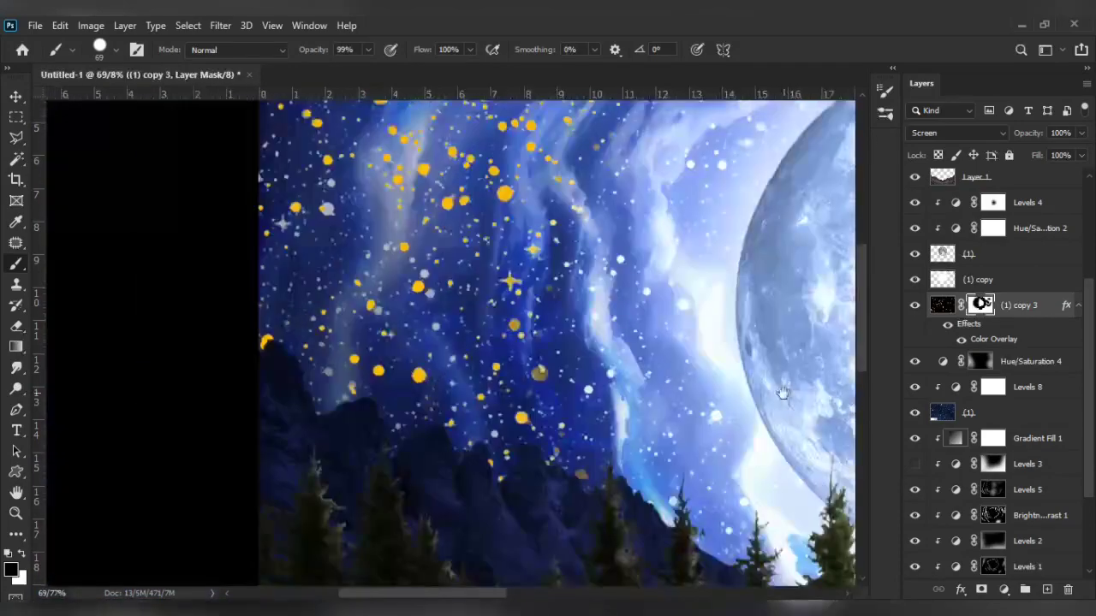
pyautogui.scroll(4, 425, 261)
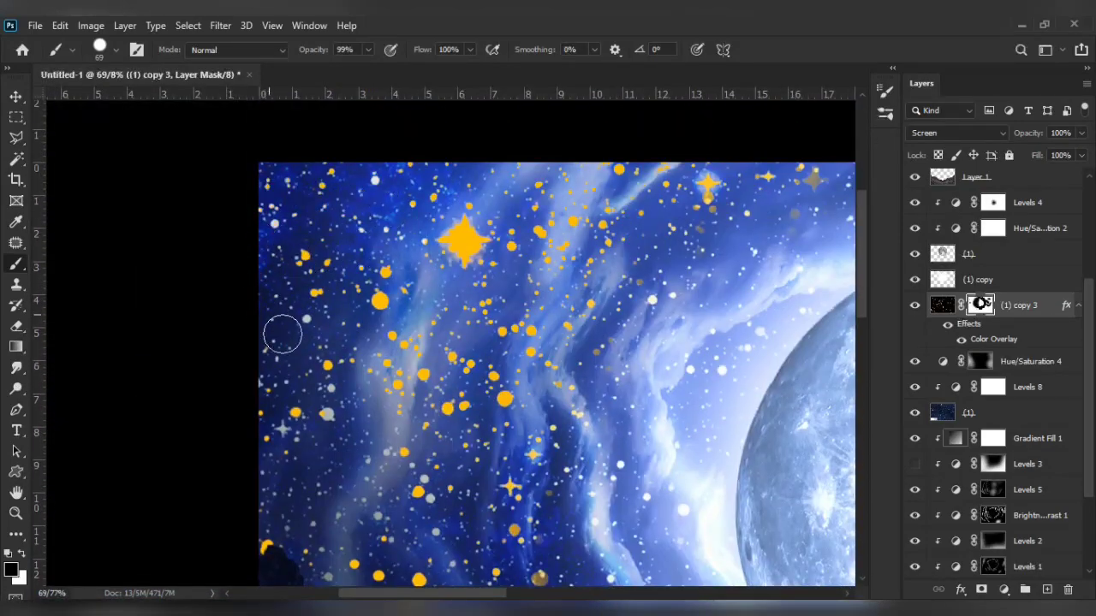
pyautogui.scroll(1, 566, 314)
pyautogui.scroll(-2, 548, 325)
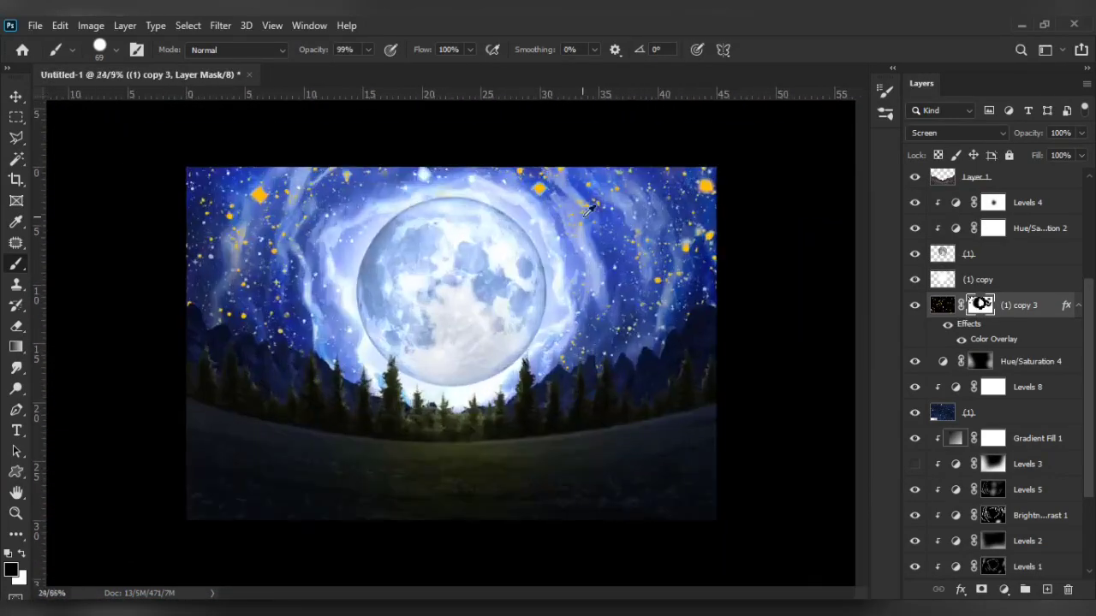
pyautogui.scroll(2, 514, 342)
pyautogui.scroll(1, 505, 347)
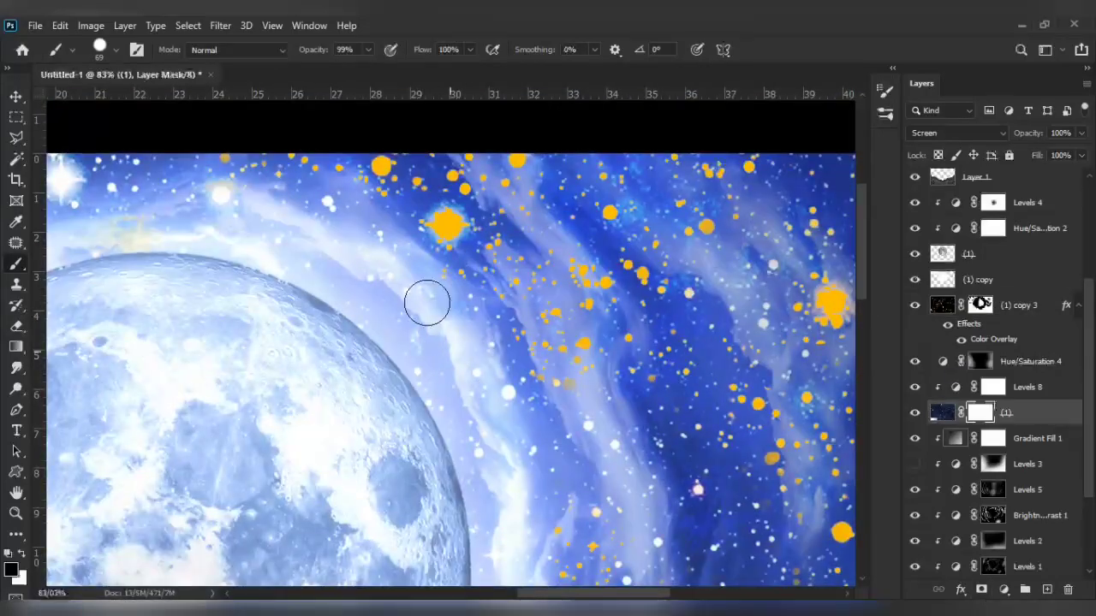
pyautogui.press('[')
pyautogui.press('[')
pyautogui.press('[')
pyautogui.scroll(-2, 386, 276)
pyautogui.scroll(-2, 487, 311)
pyautogui.scroll(-1, 591, 293)
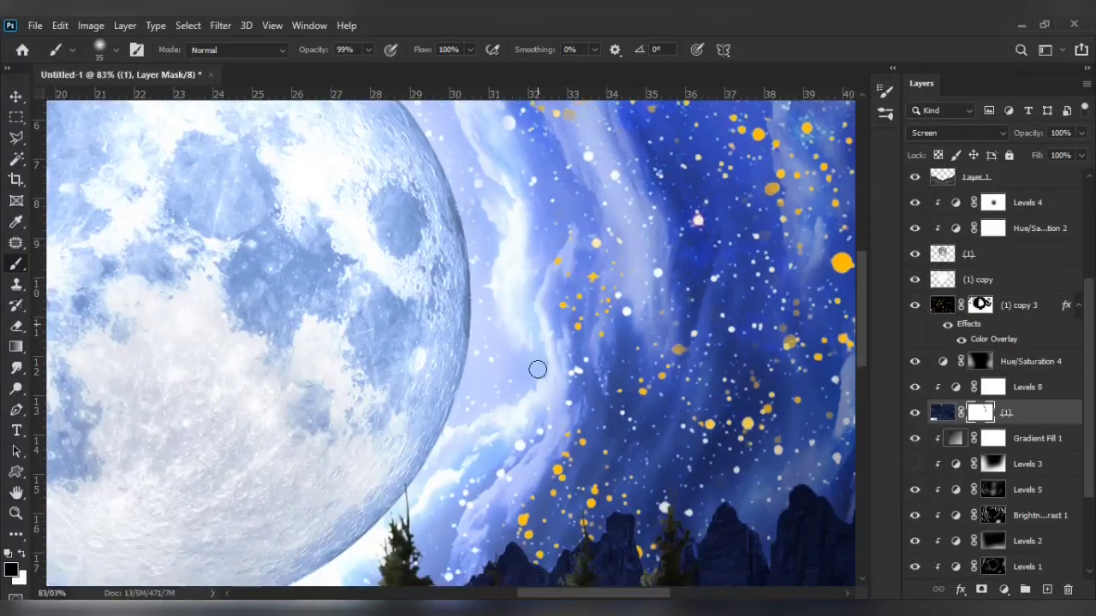
pyautogui.scroll(2, 423, 384)
pyautogui.scroll(1, 423, 384)
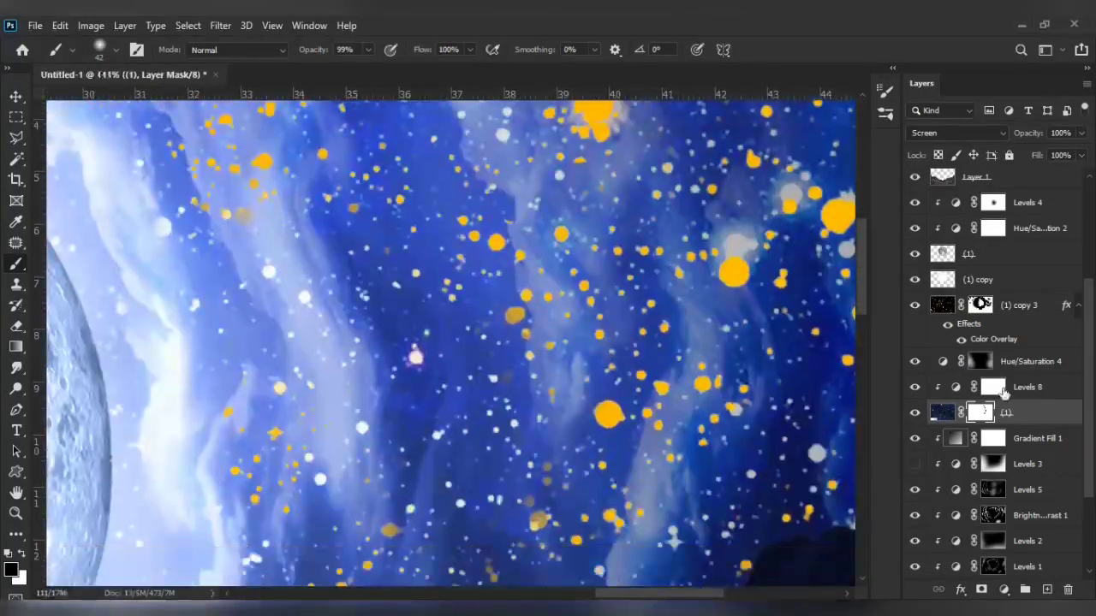
pyautogui.scroll(-1, 580, 243)
pyautogui.scroll(-2, 580, 244)
pyautogui.scroll(2, 579, 243)
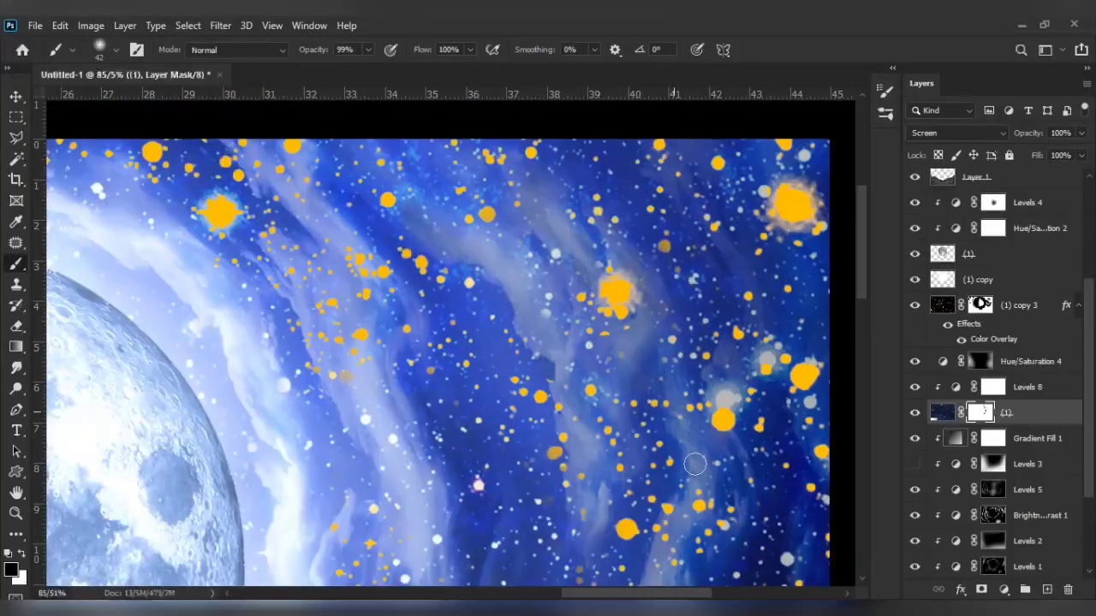
pyautogui.scroll(-3, 695, 464)
# - Resize the brush with Alt+right-drag and finish masking the gold away from the moon
pyautogui.moveTo(562, 459); pyautogui.dragTo(758, 384)
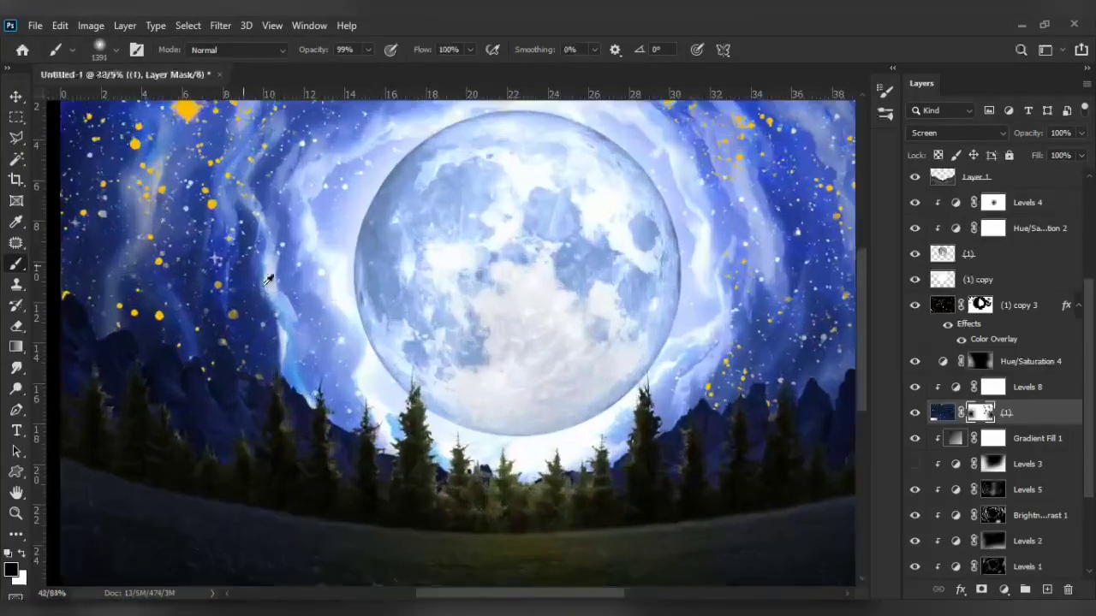
pyautogui.scroll(2, 340, 354)
pyautogui.moveTo(496, 310); pyautogui.dragTo(423, 384)
pyautogui.scroll(2, 423, 385)
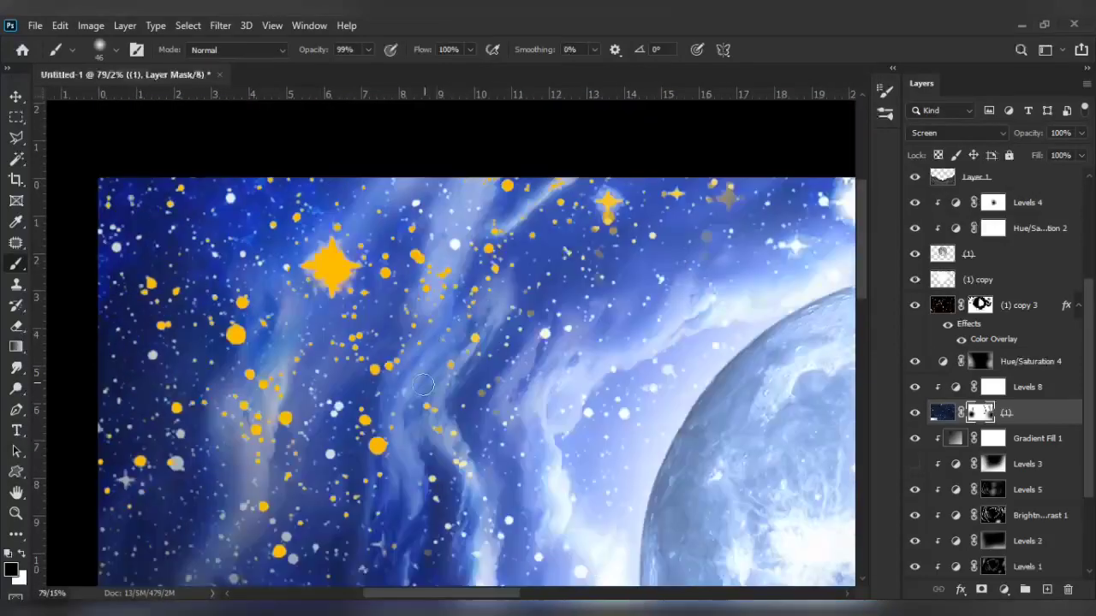
pyautogui.scroll(-2, 488, 304)
pyautogui.scroll(1, 663, 258)
pyautogui.scroll(-2, 565, 337)
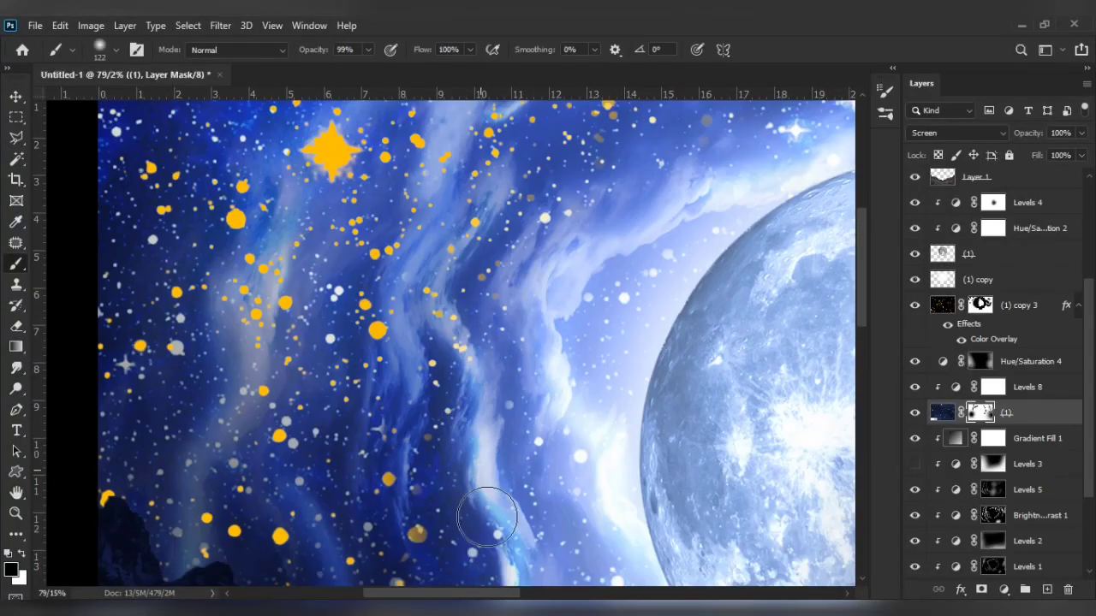
pyautogui.scroll(-1, 516, 409)
pyautogui.moveTo(488, 410); pyautogui.dragTo(516, 410)
pyautogui.scroll(2, 317, 263)
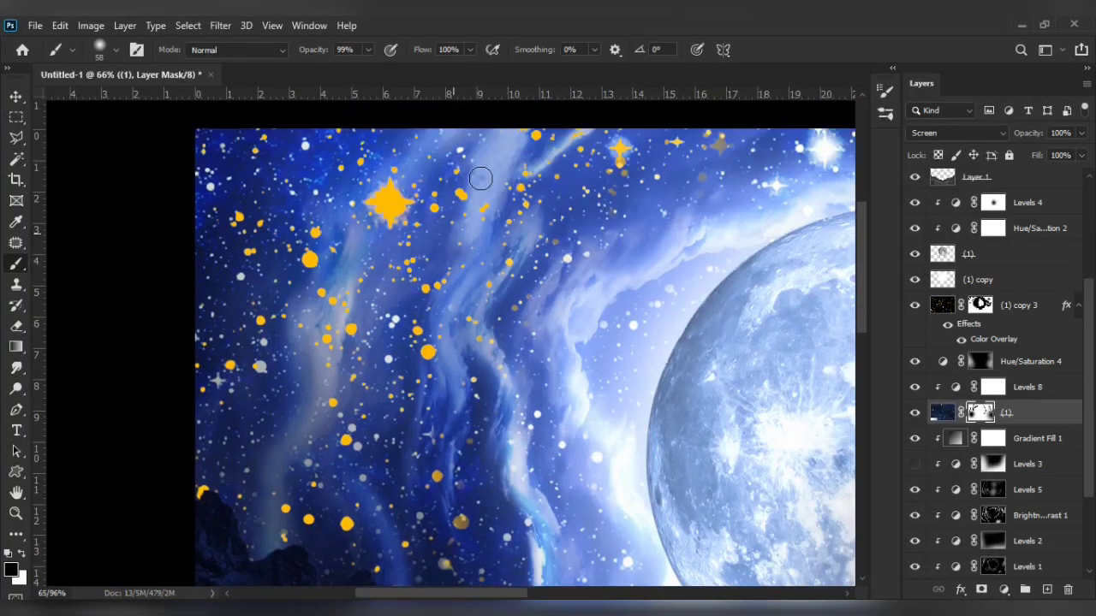
pyautogui.scroll(-3, 183, 442)
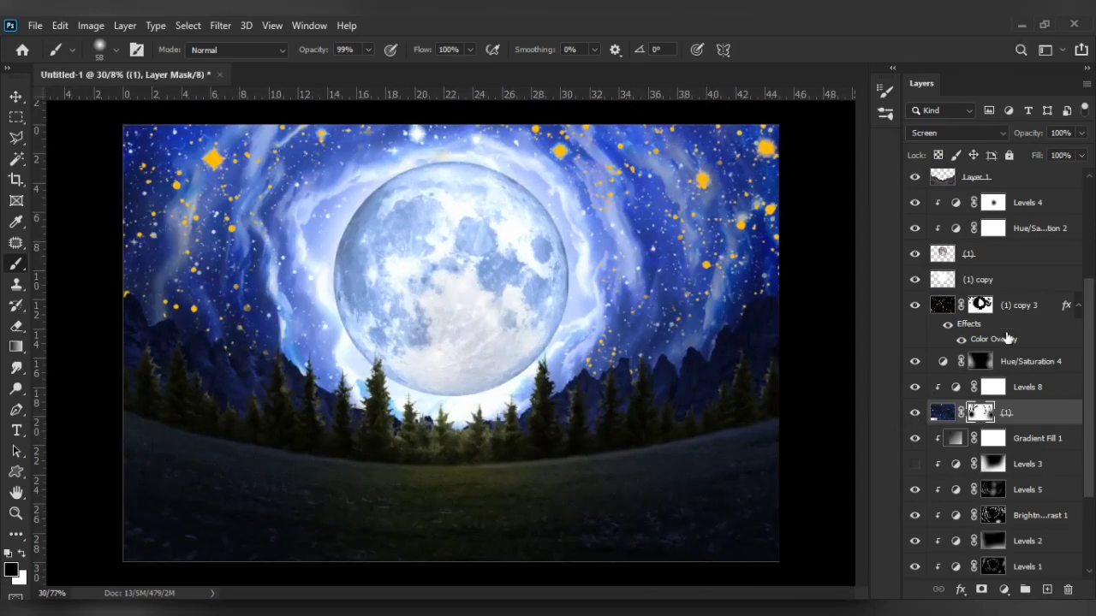
pyautogui.click(1007, 338)
pyautogui.scroll(3, 498, 209)
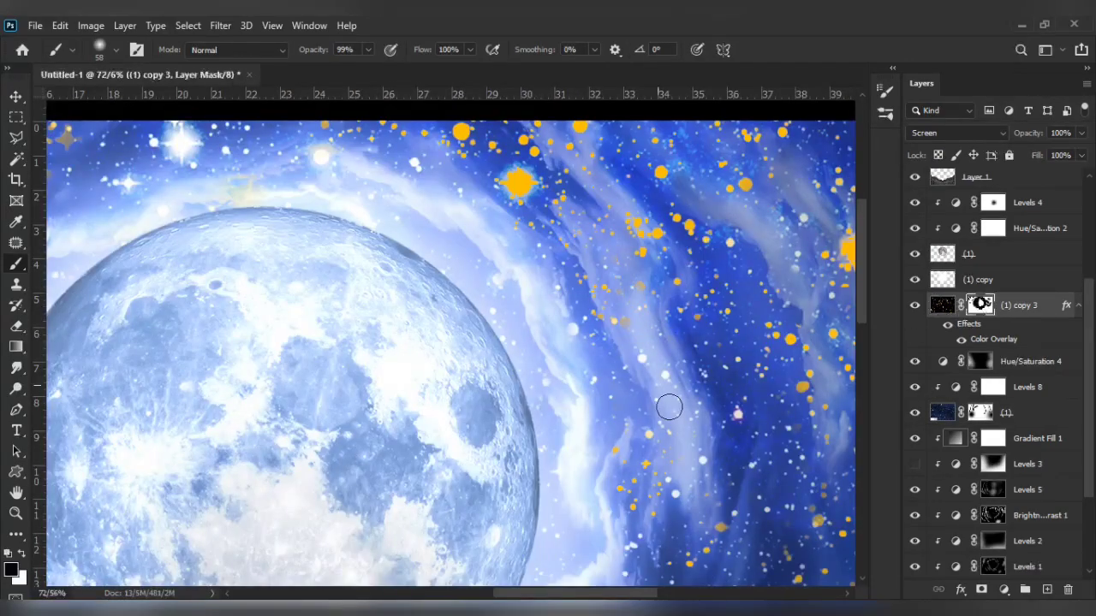
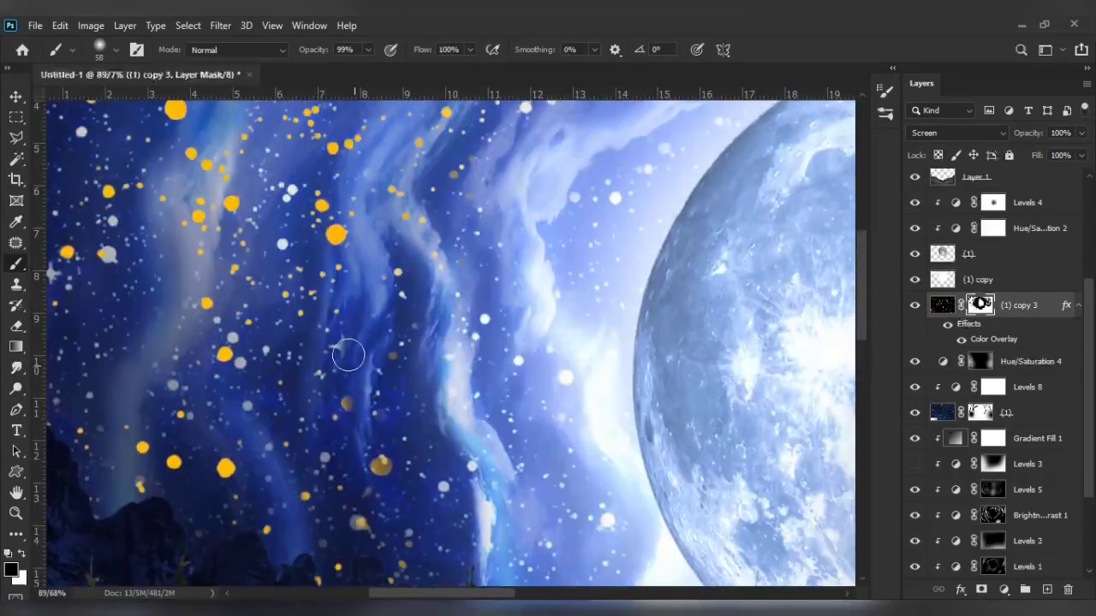
# - Invert the Levels 9 mask so its Color Dodge glow starts hidden
pyautogui.moveTo(342, 354)
pyautogui.mouseDown()
pyautogui.moveTo(369, 262)
pyautogui.moveTo(431, 445)
pyautogui.mouseUp()
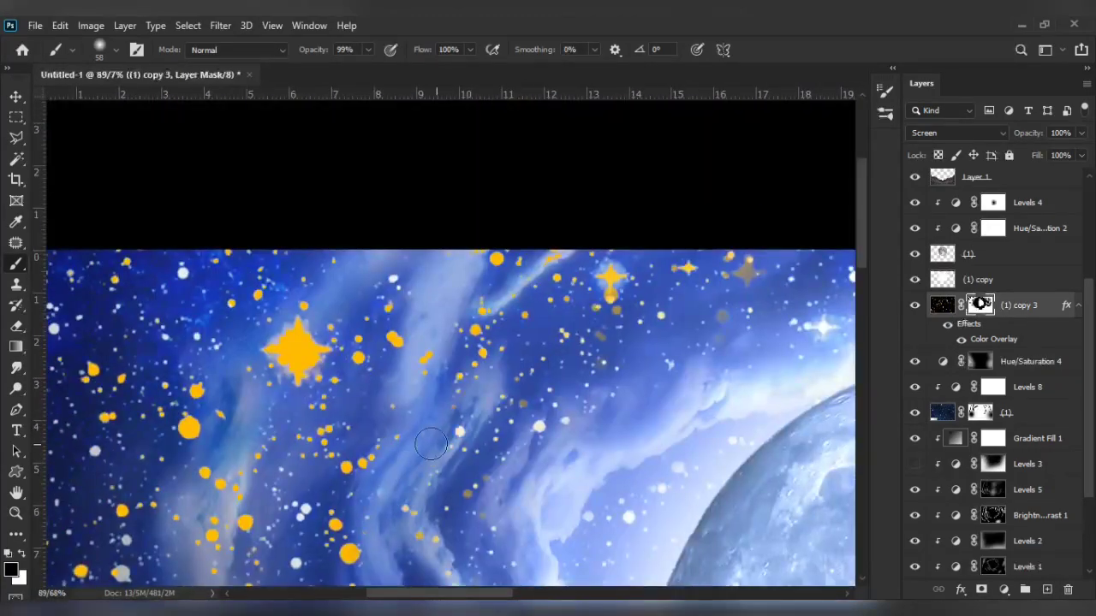
pyautogui.scroll(-3, 438, 347)
pyautogui.scroll(-3, 544, 247)
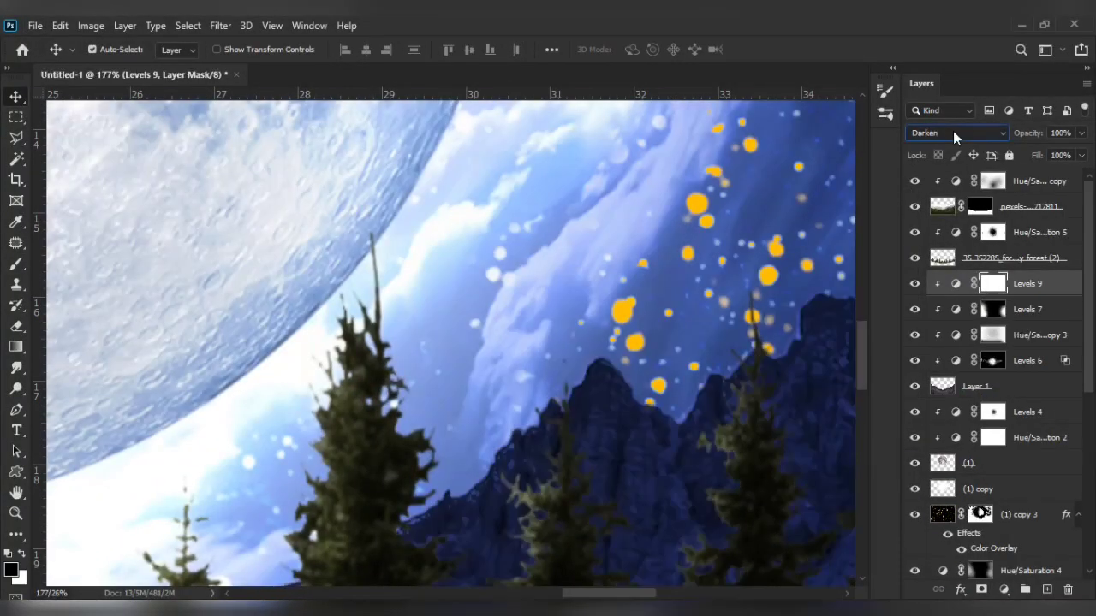
pyautogui.scroll(-6, 976, 135)
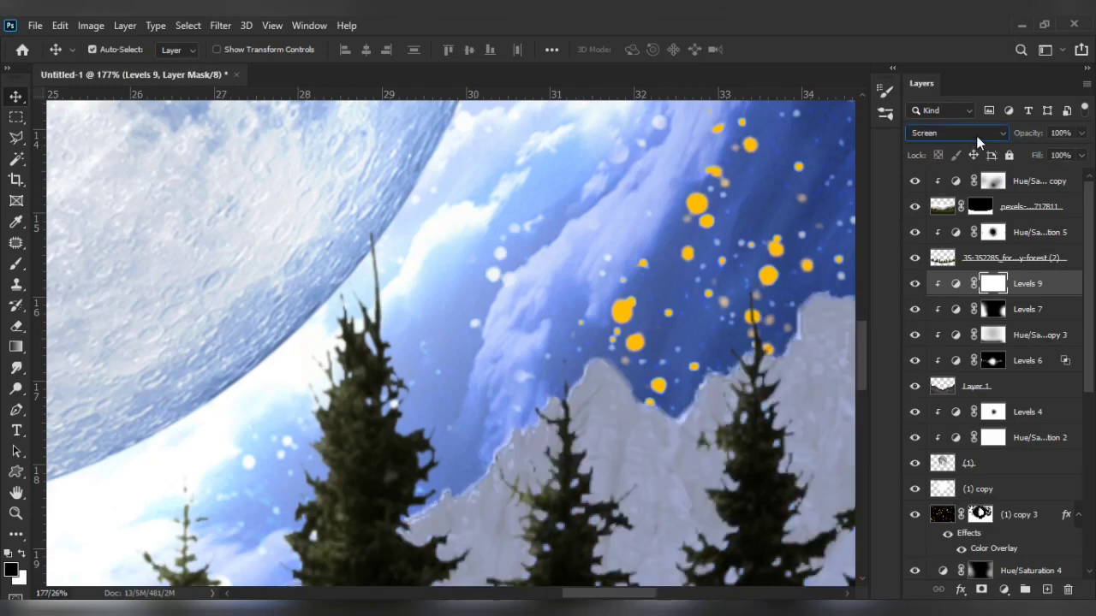
pyautogui.scroll(-1, 976, 136)
pyautogui.hotkey('ctrl', 'i')
pyautogui.scroll(-2, 463, 432)
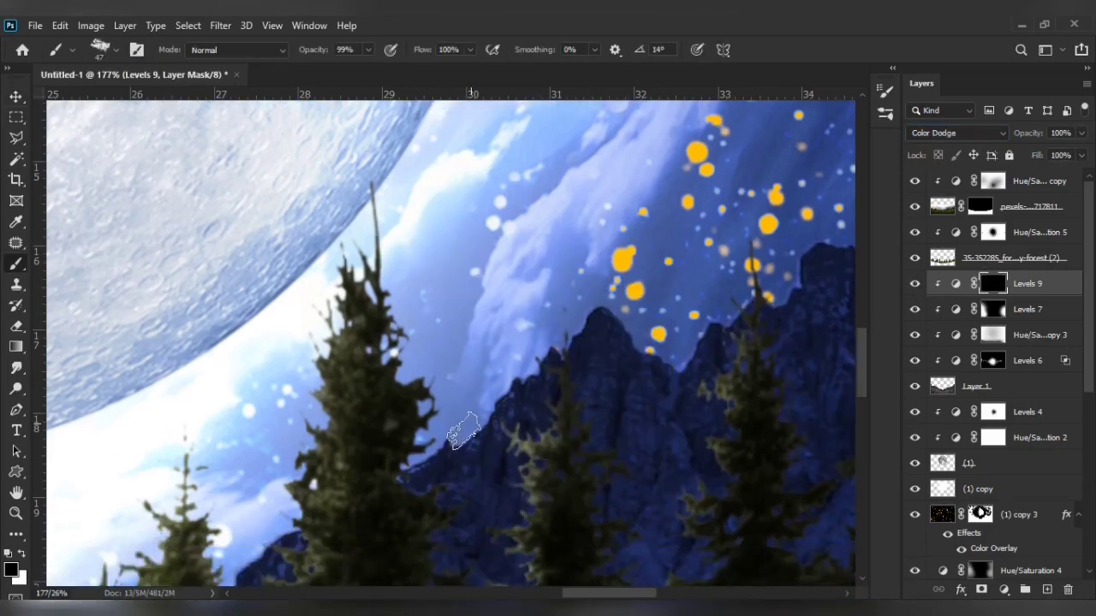
pyautogui.moveTo(588, 434); pyautogui.dragTo(437, 348)
# - Set up a scattered brush tip with 41% flow
pyautogui.click(137, 49)
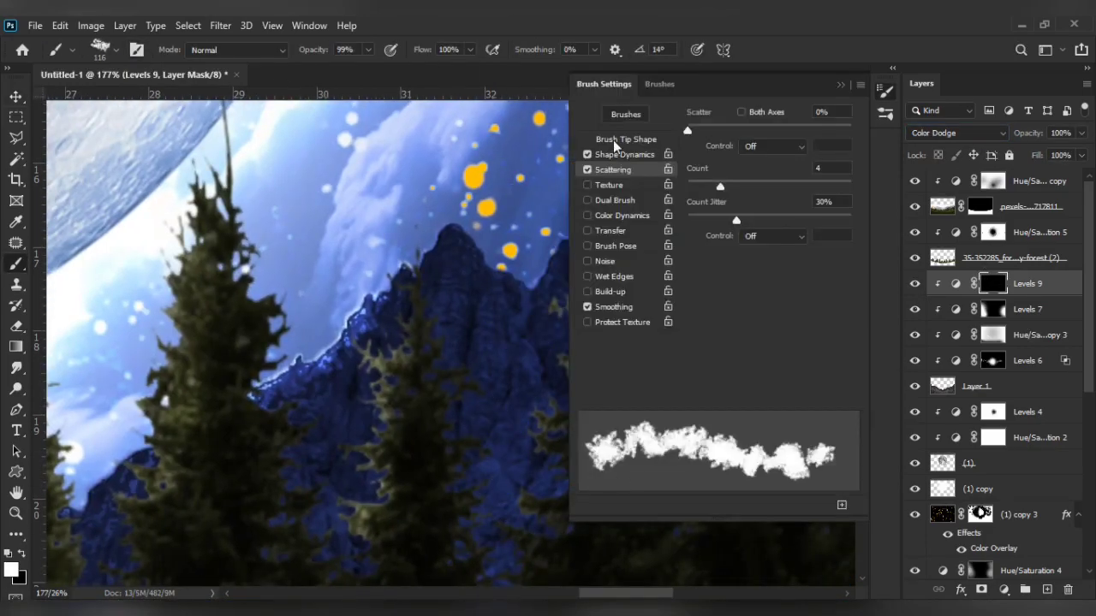
pyautogui.click(625, 149)
pyautogui.scroll(-3, 512, 300)
pyautogui.hotkey('shift', '4')
pyautogui.hotkey('shift', '1')
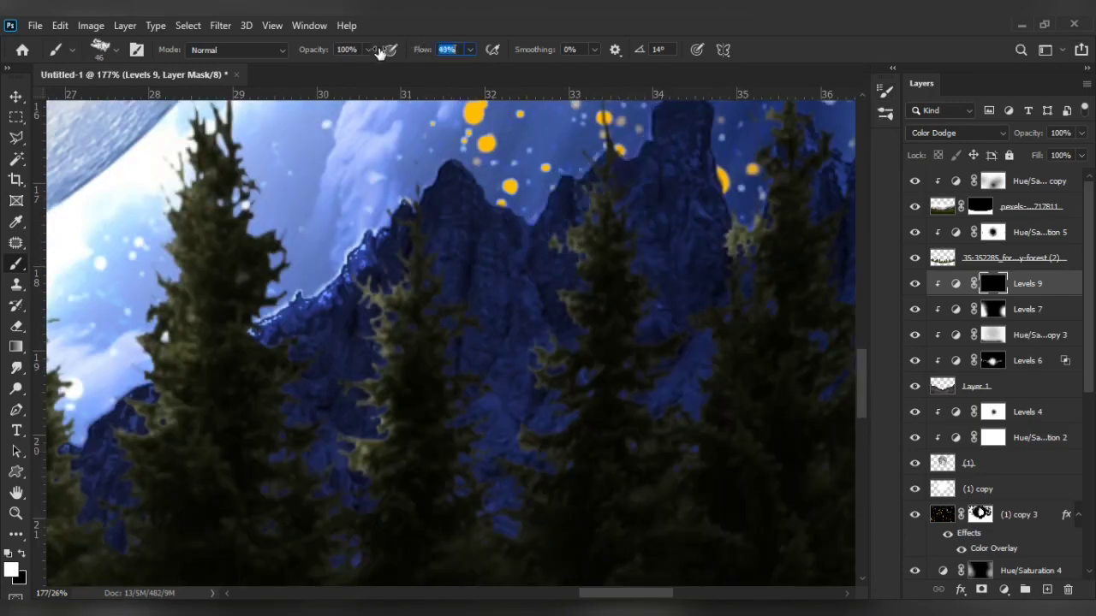
pyautogui.scroll(-1, 447, 343)
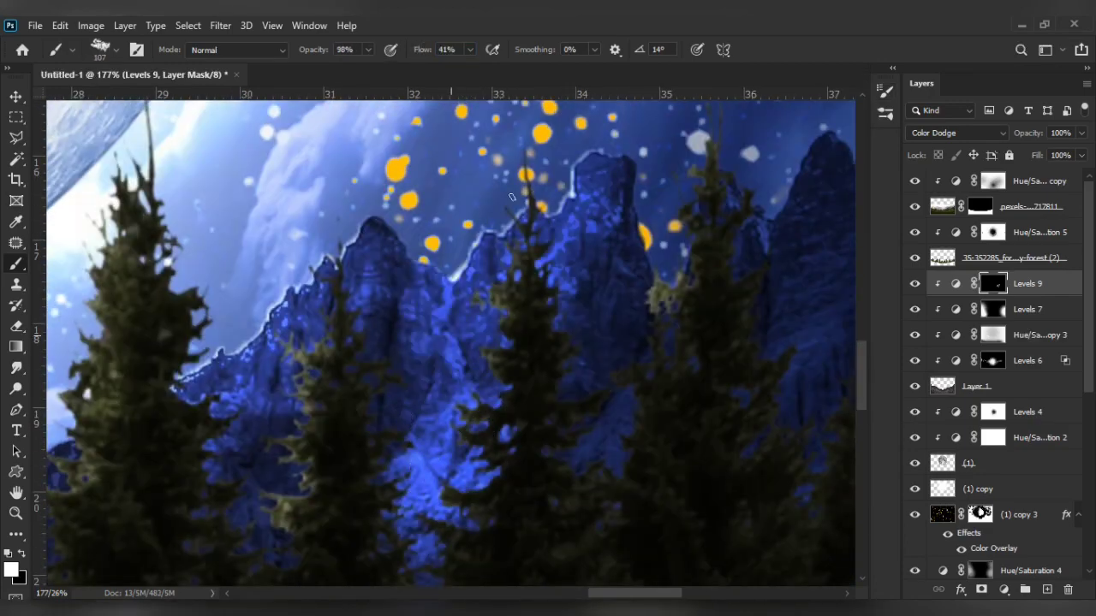
# - Paint white on the mask to light the right-hand mountain peaks
pyautogui.moveTo(442, 357)
pyautogui.mouseDown()
pyautogui.moveTo(633, 343)
pyautogui.moveTo(562, 399)
pyautogui.moveTo(594, 293)
pyautogui.mouseUp()
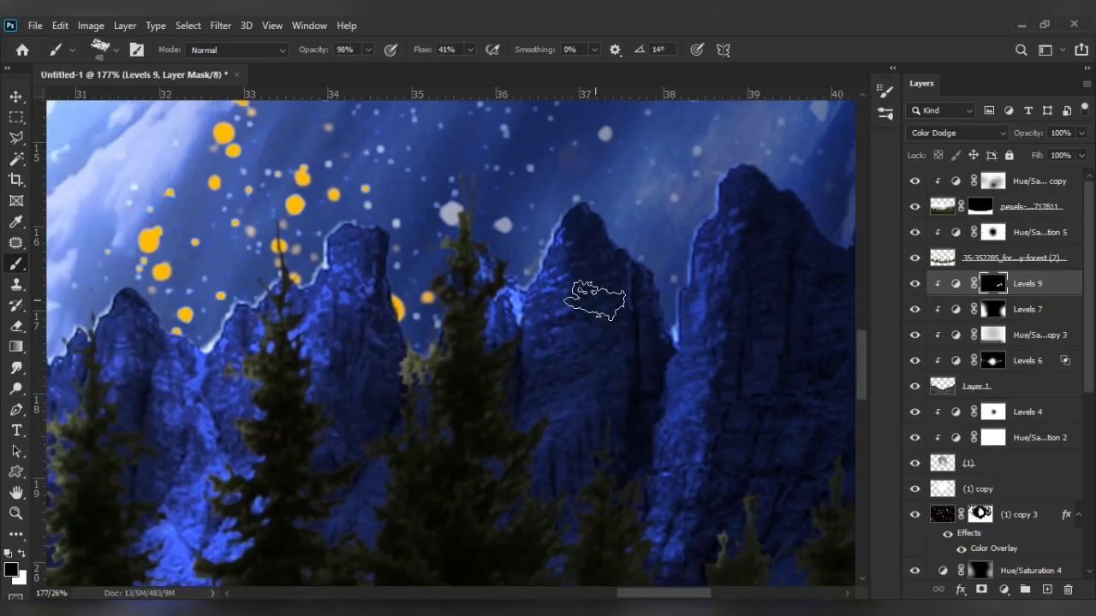
pyautogui.moveTo(250, 503); pyautogui.dragTo(338, 454)
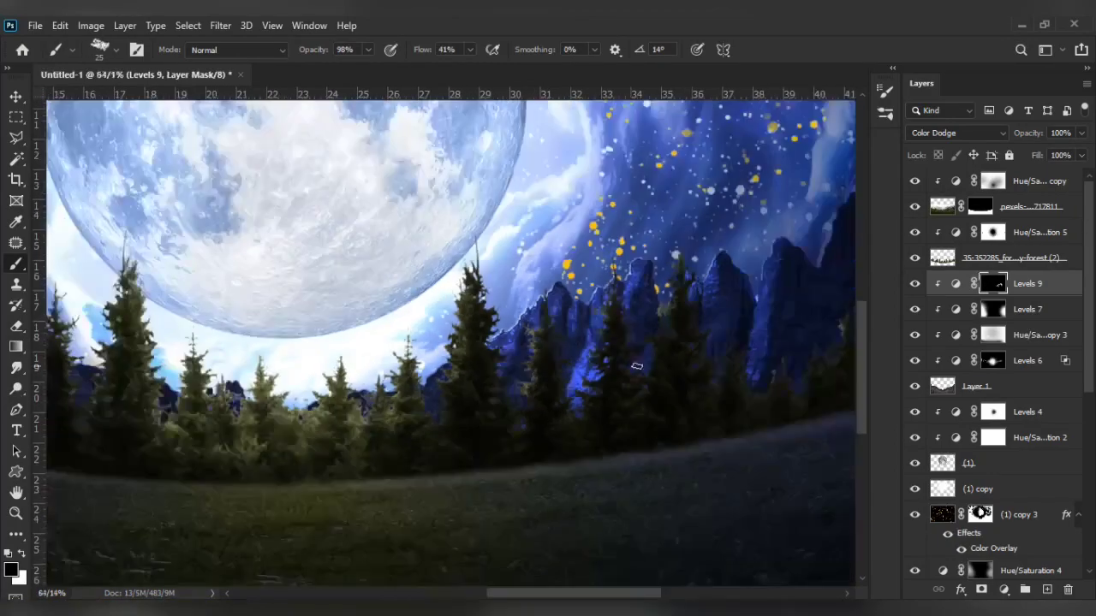
pyautogui.moveTo(307, 272); pyautogui.dragTo(540, 398)
pyautogui.press('x')
pyautogui.scroll(-3, 465, 306)
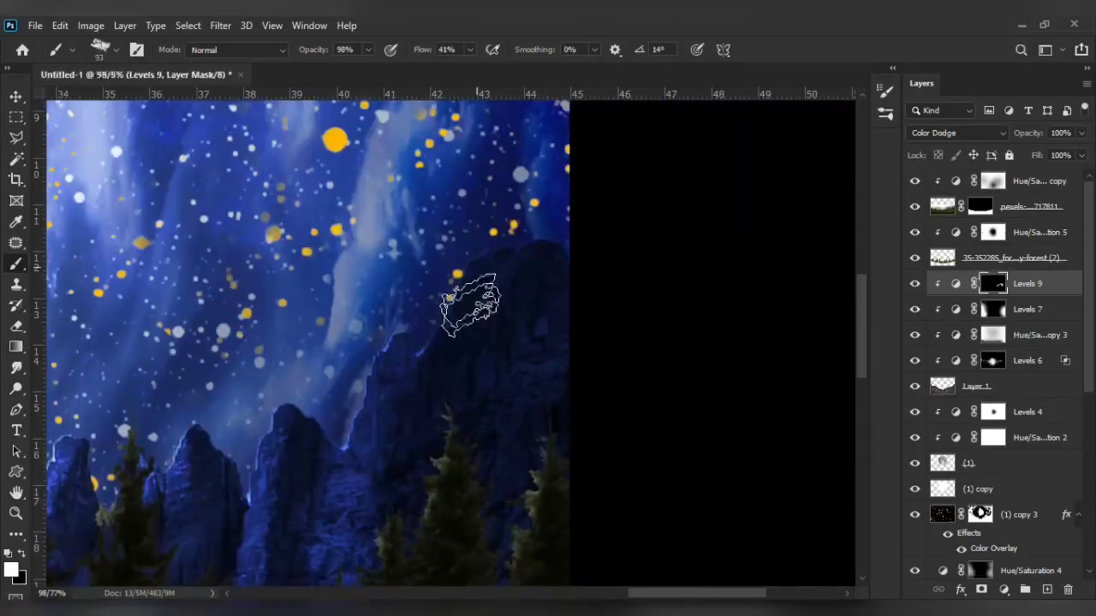
pyautogui.press('x')
pyautogui.scroll(-3, 382, 441)
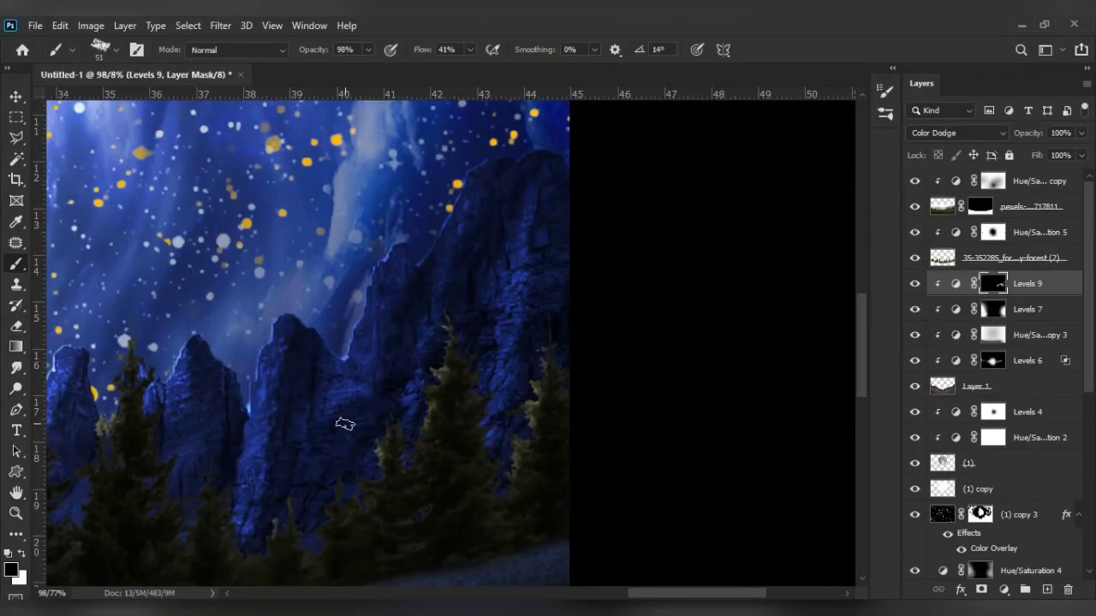
pyautogui.scroll(2, 345, 424)
pyautogui.scroll(-2, 294, 237)
# - Paint the glow onto the mountains left of the moon and review the whole composite
pyautogui.moveTo(294, 237); pyautogui.dragTo(464, 318)
pyautogui.scroll(1, 465, 318)
pyautogui.press('x')
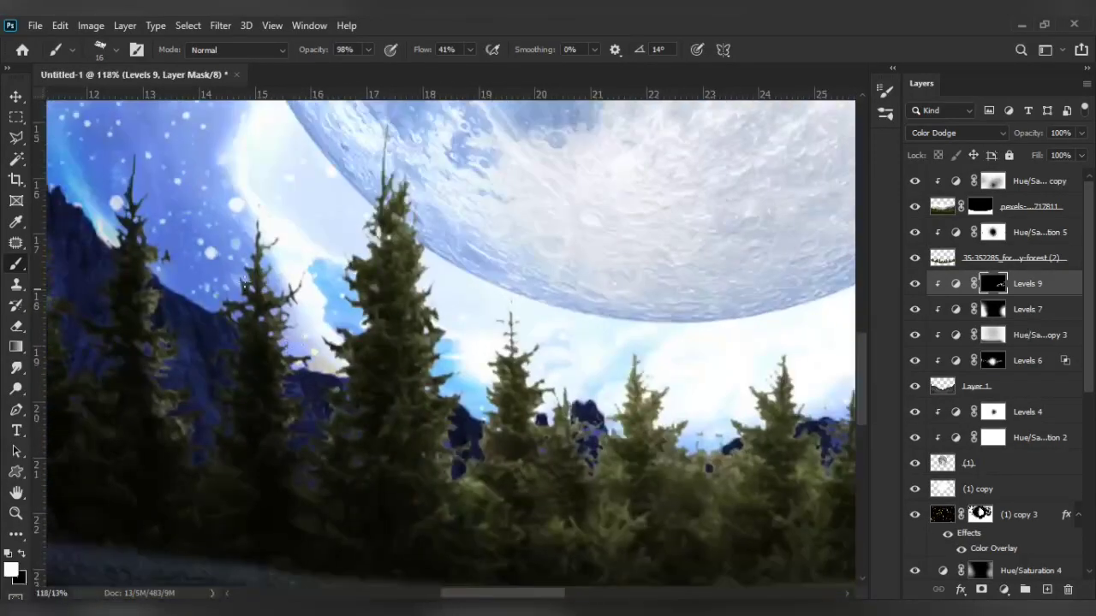
pyautogui.moveTo(253, 317); pyautogui.dragTo(539, 390)
pyautogui.moveTo(329, 248); pyautogui.dragTo(355, 183)
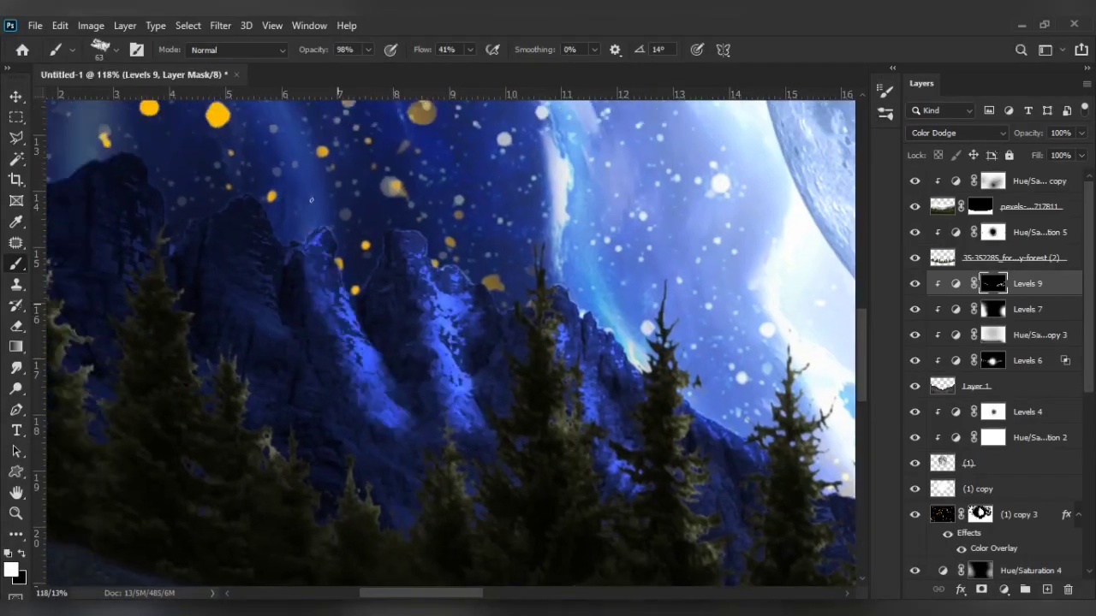
pyautogui.scroll(-2, 230, 419)
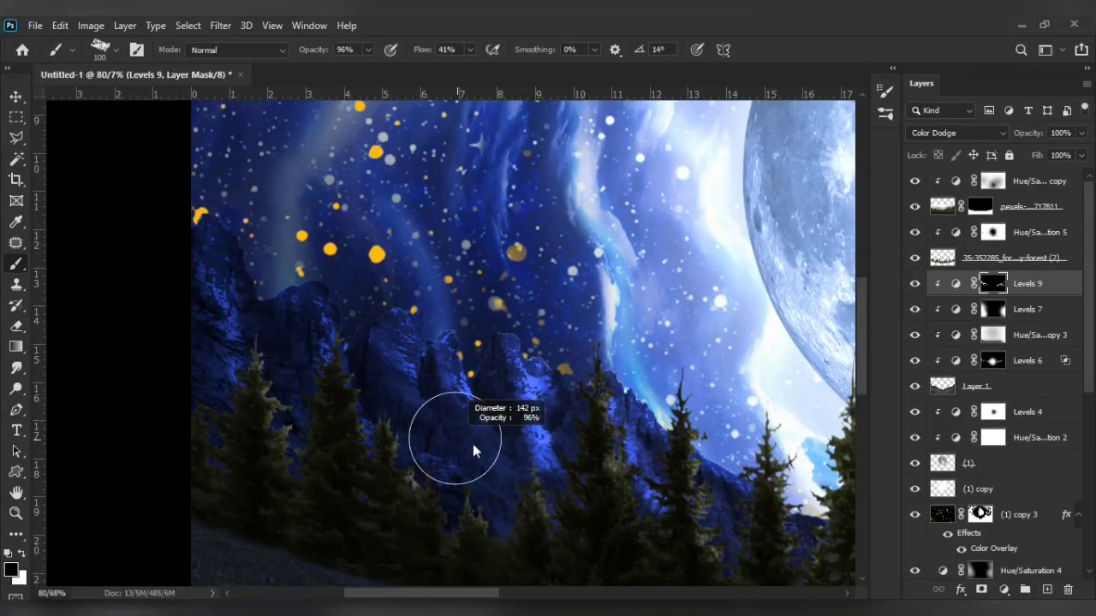
pyautogui.moveTo(514, 426); pyautogui.dragTo(428, 367)
pyautogui.scroll(-2, 428, 367)
pyautogui.press('x')
pyautogui.moveTo(599, 377); pyautogui.dragTo(542, 390)
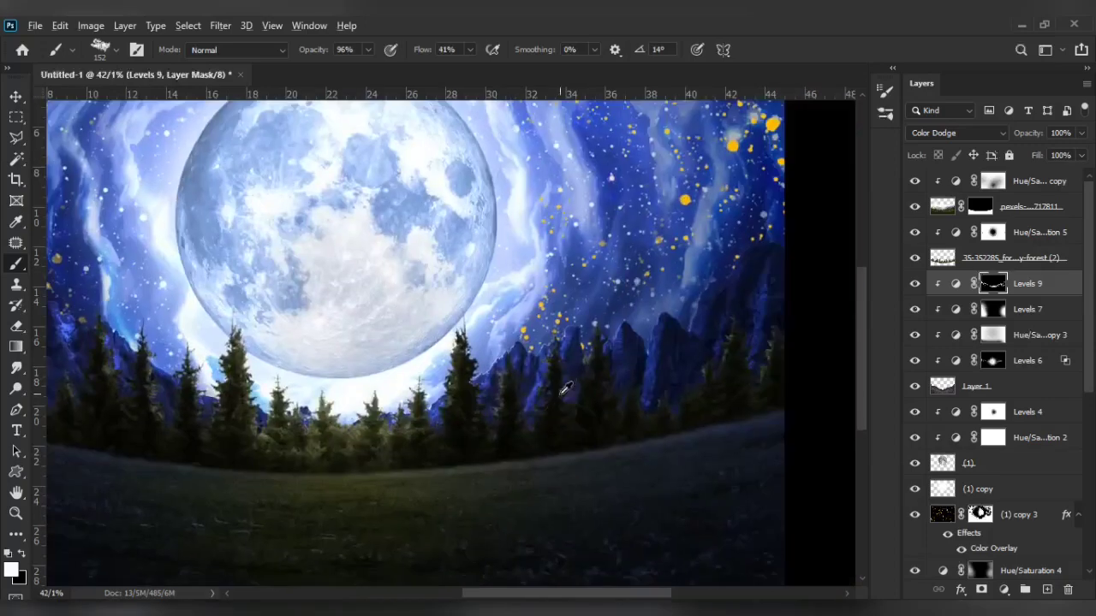
pyautogui.scroll(-2, 542, 389)
# - Add a Levels 10 adjustment above Layer 1 with output white 208 and an inverted mask
pyautogui.doubleClick(960, 336)
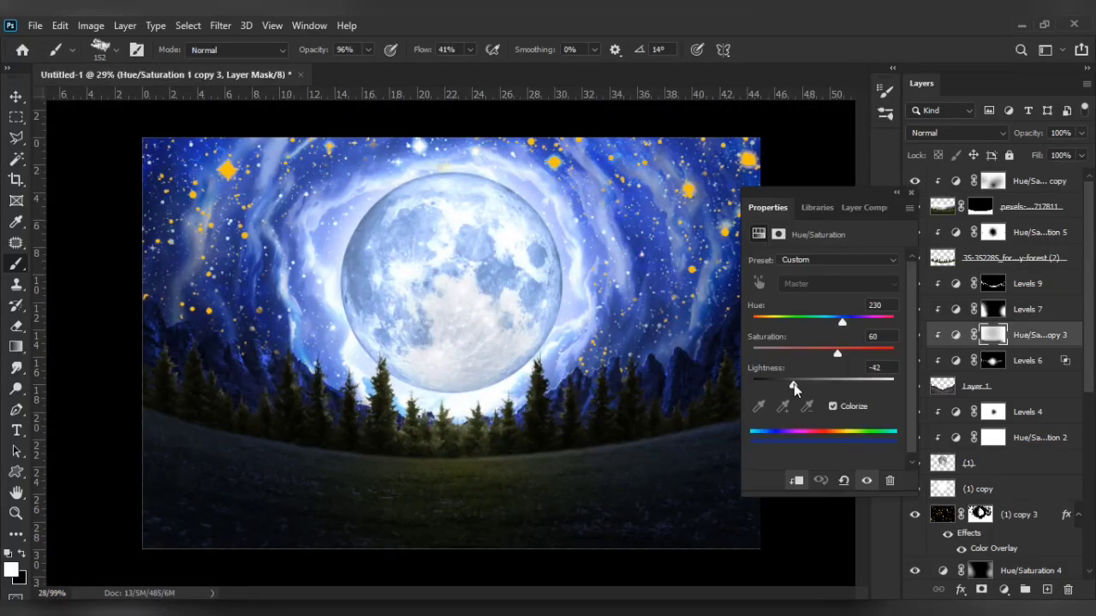
pyautogui.click(910, 195)
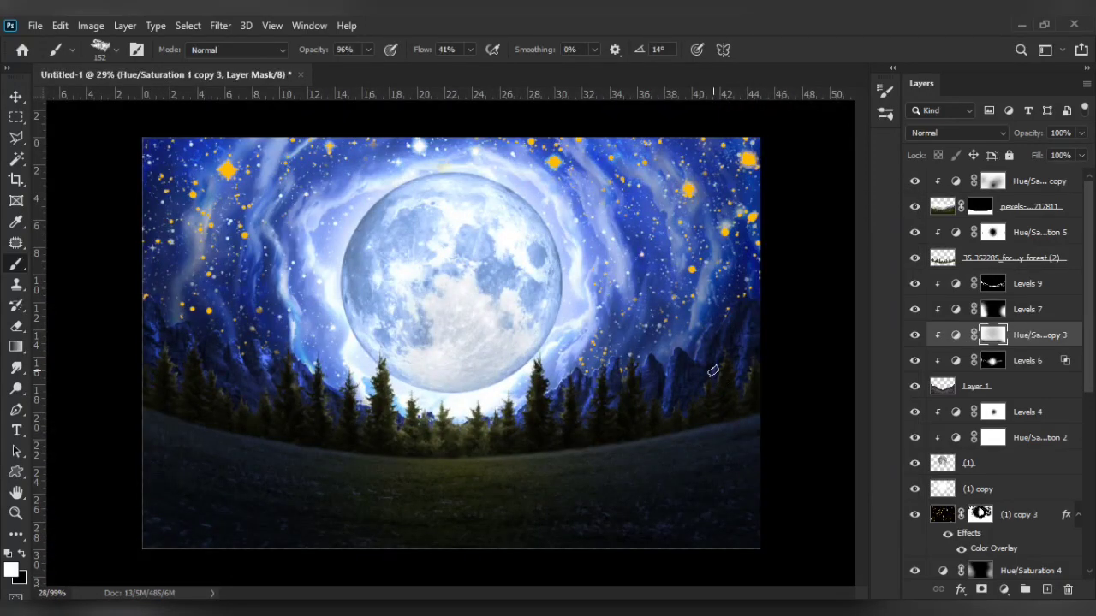
pyautogui.hotkey('ctrl', '0')
pyautogui.click(1028, 381)
pyautogui.click(1004, 590)
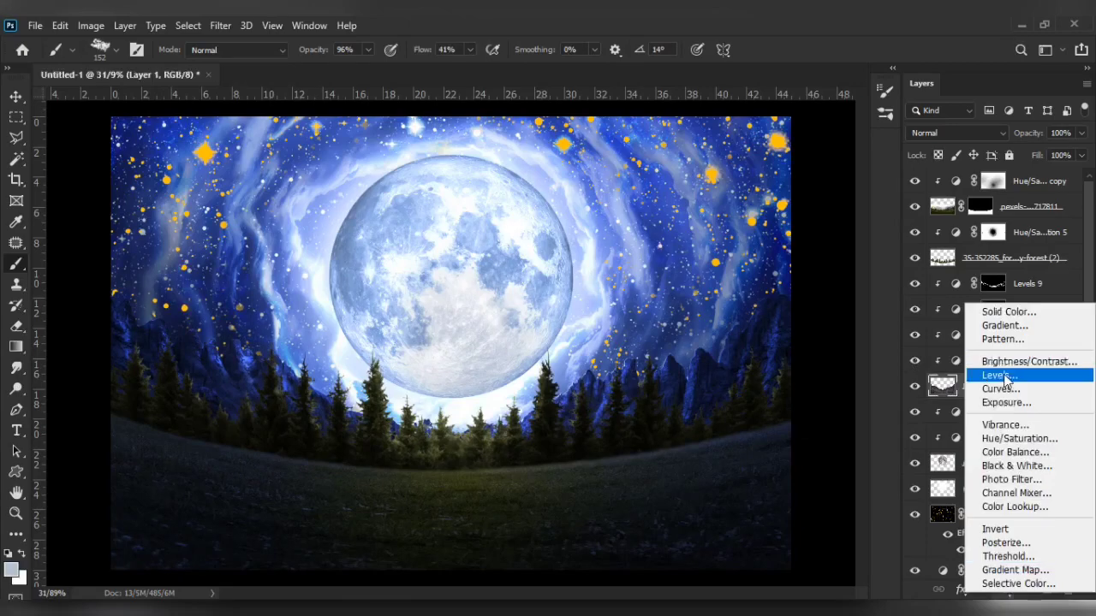
pyautogui.click(979, 374)
pyautogui.moveTo(895, 424); pyautogui.dragTo(876, 424)
pyautogui.click(910, 192)
pyautogui.hotkey('ctrl', 'i')
# - Paint white on the Levels 10 mask along the mountains and tree line
pyautogui.scroll(5, 777, 435)
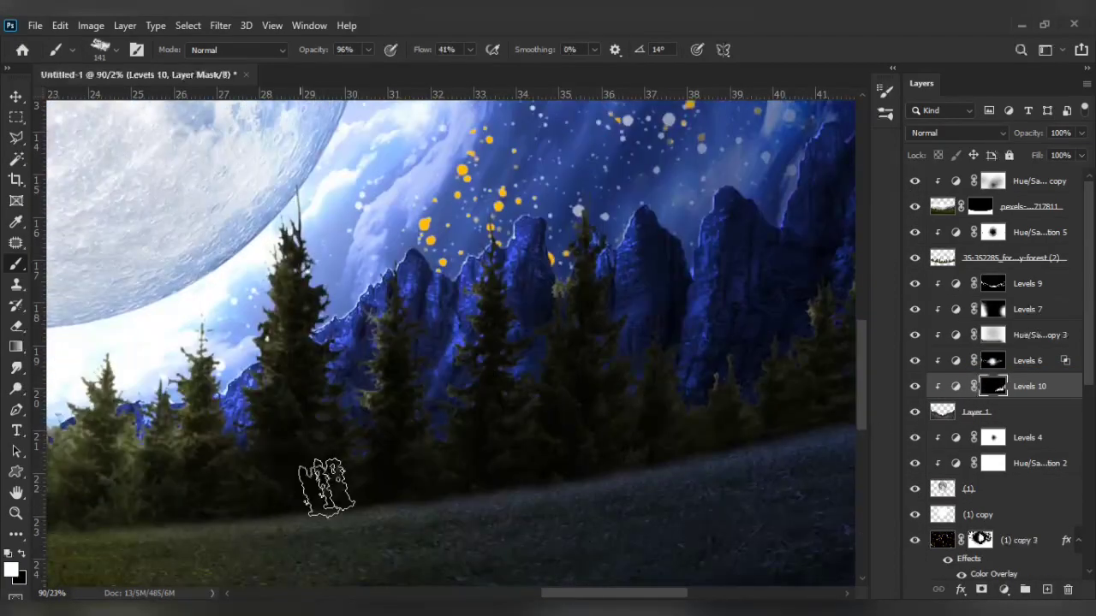
pyautogui.moveTo(325, 488); pyautogui.dragTo(486, 458)
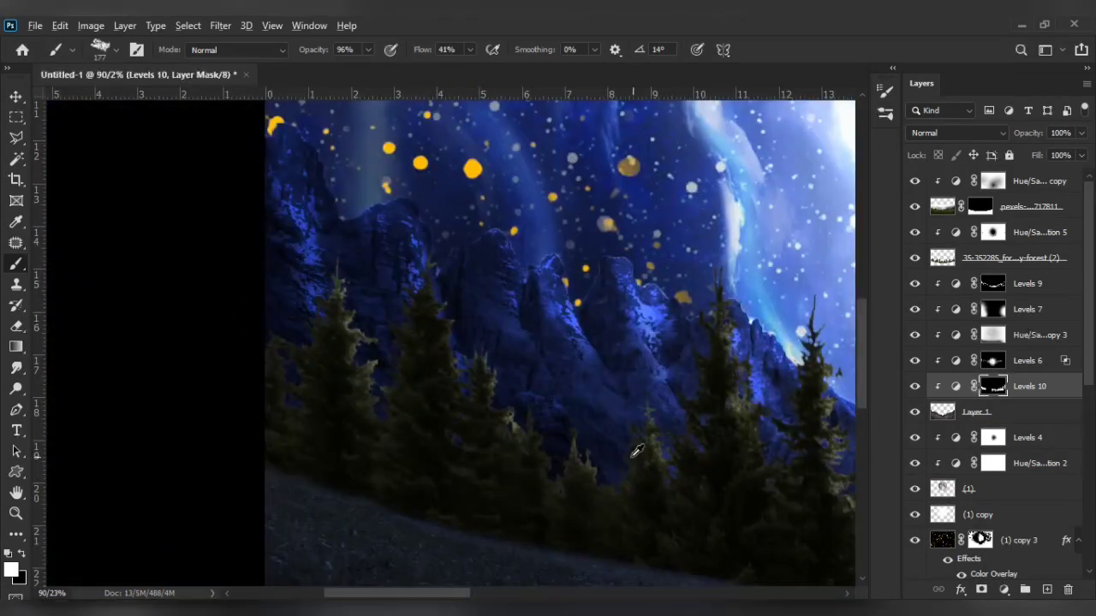
pyautogui.scroll(3, 361, 518)
pyautogui.scroll(2, 360, 517)
pyautogui.scroll(-4, 248, 377)
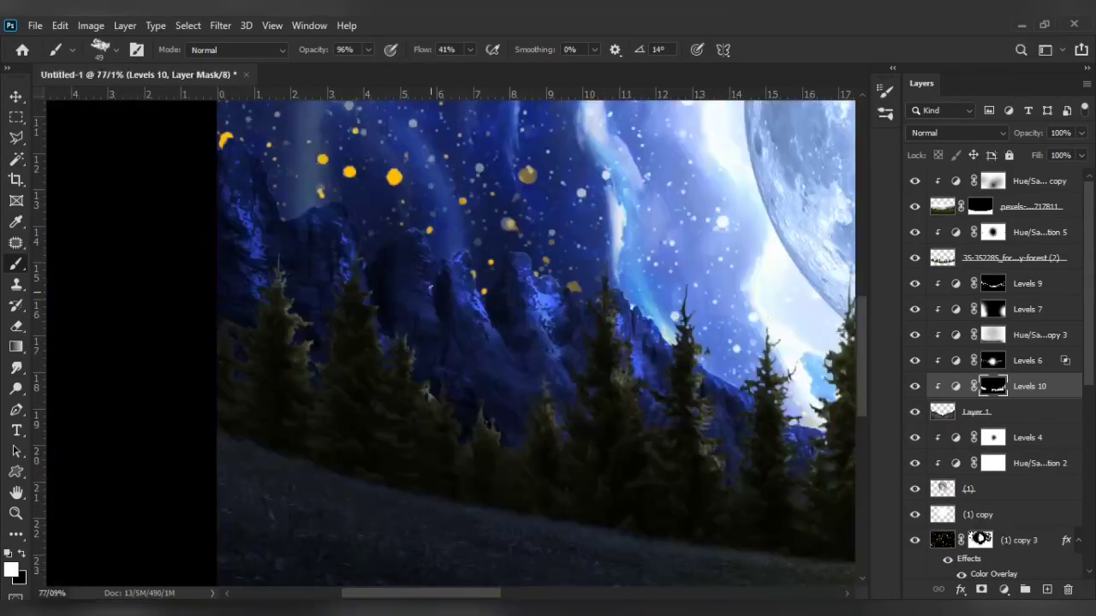
pyautogui.hotkey('ctrl', '0')
# - Duplicate the pine forest layer
pyautogui.press('v')
pyautogui.click(1036, 232)
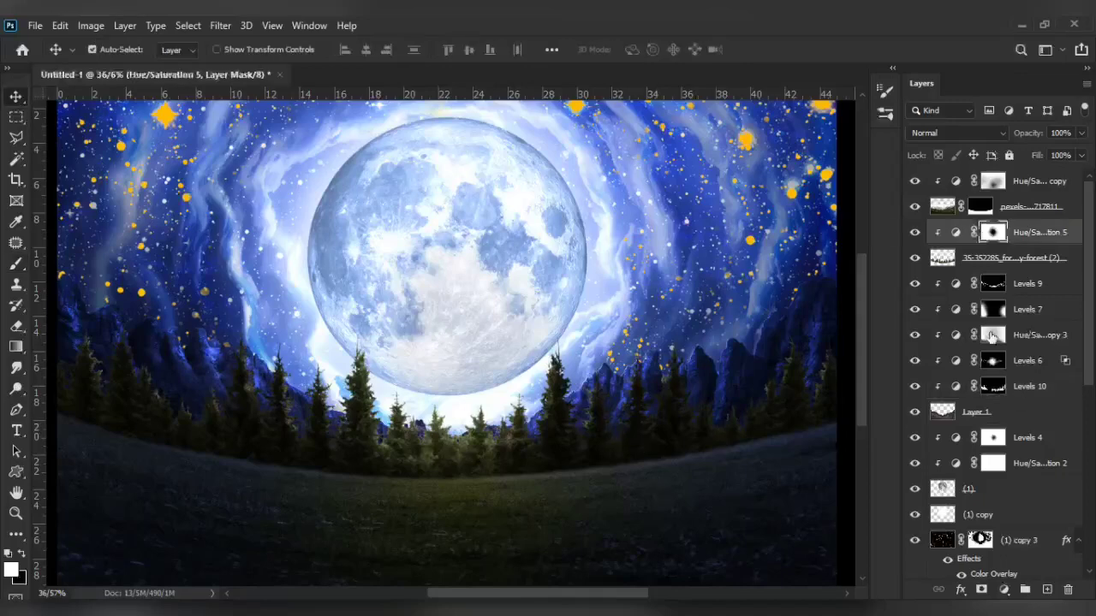
pyautogui.click(1040, 259)
pyautogui.hotkey('ctrl', 'j')
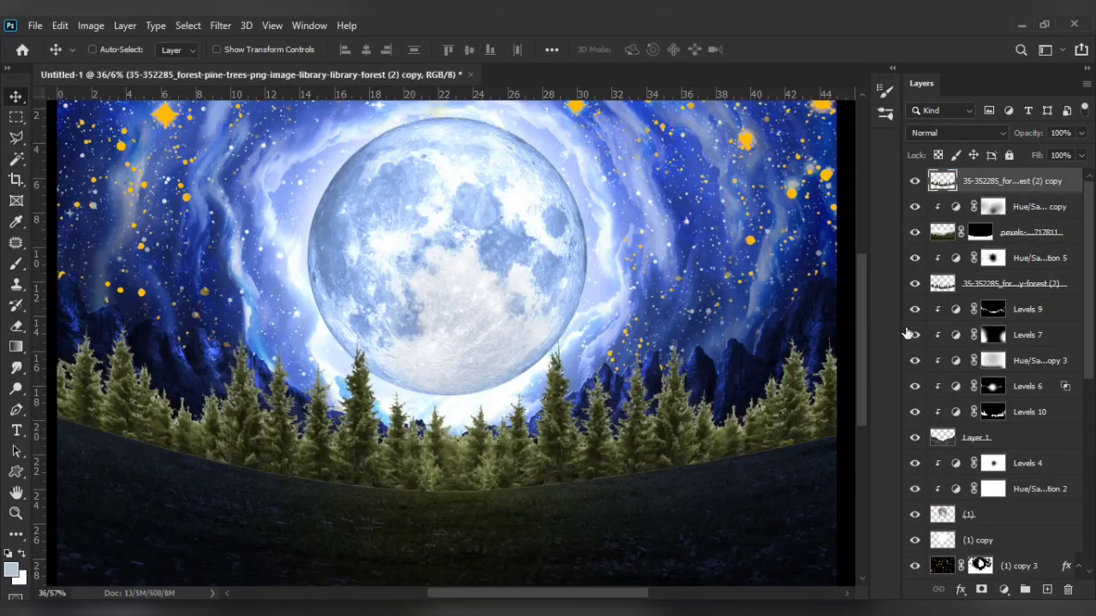
# - Flip the forest copy vertically and move it down onto the meadow
pyautogui.hotkey('ctrl', 't')
pyautogui.hotkey('ctrl', '-')
pyautogui.moveTo(548, 386); pyautogui.dragTo(711, 484)
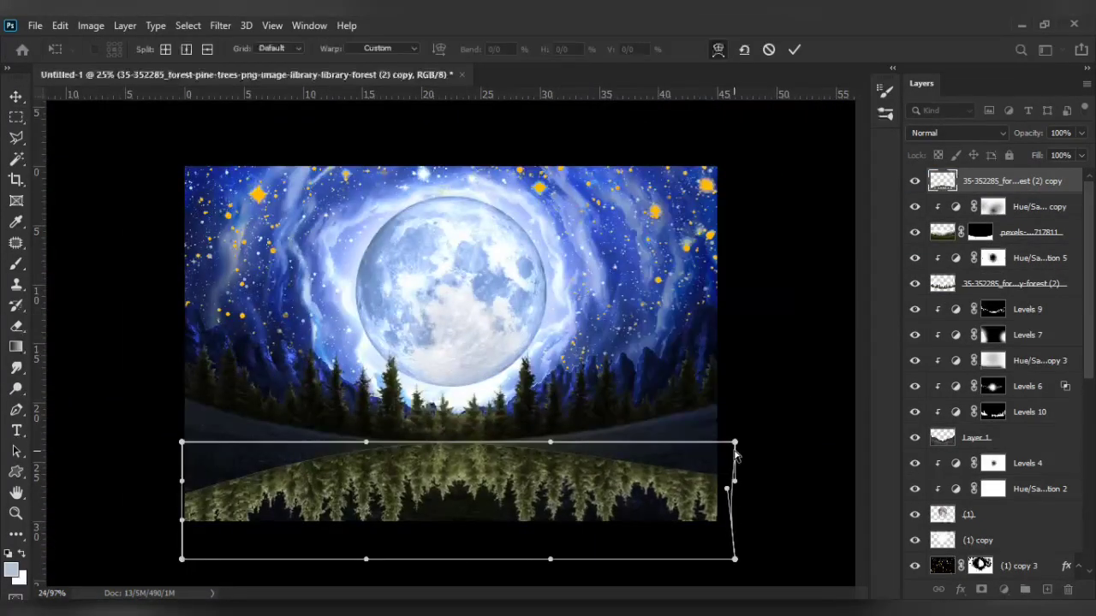
pyautogui.press('Escape')
pyautogui.hotkey('ctrl', 't')
pyautogui.rightClick(437, 362)
pyautogui.click(479, 340)
pyautogui.moveTo(479, 394); pyautogui.dragTo(480, 499)
pyautogui.click(91, 25)
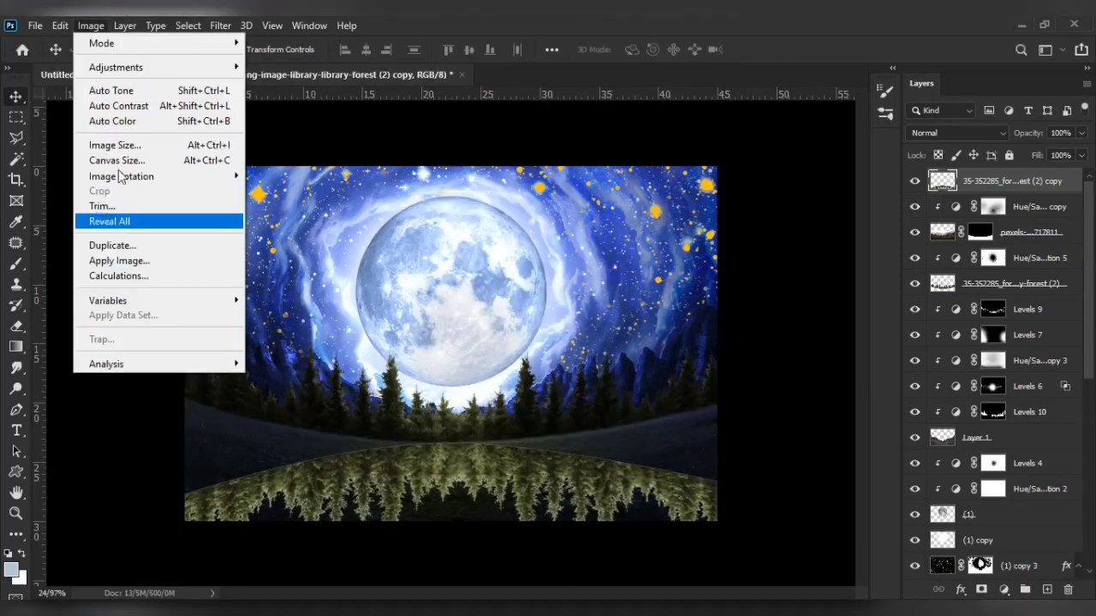
# - Curve the flipped forest across the meadow with Puppet Warp pins
pyautogui.click(107, 274)
pyautogui.click(486, 460)
pyautogui.moveTo(716, 507)
pyautogui.mouseDown()
pyautogui.moveTo(709, 428)
pyautogui.moveTo(714, 504)
pyautogui.mouseUp()
pyautogui.moveTo(190, 512); pyautogui.dragTo(190, 405)
pyautogui.click(714, 506)
pyautogui.press('Return')
pyautogui.moveTo(714, 506); pyautogui.dragTo(706, 415)
pyautogui.moveTo(485, 460); pyautogui.dragTo(460, 460)
pyautogui.click(371, 509)
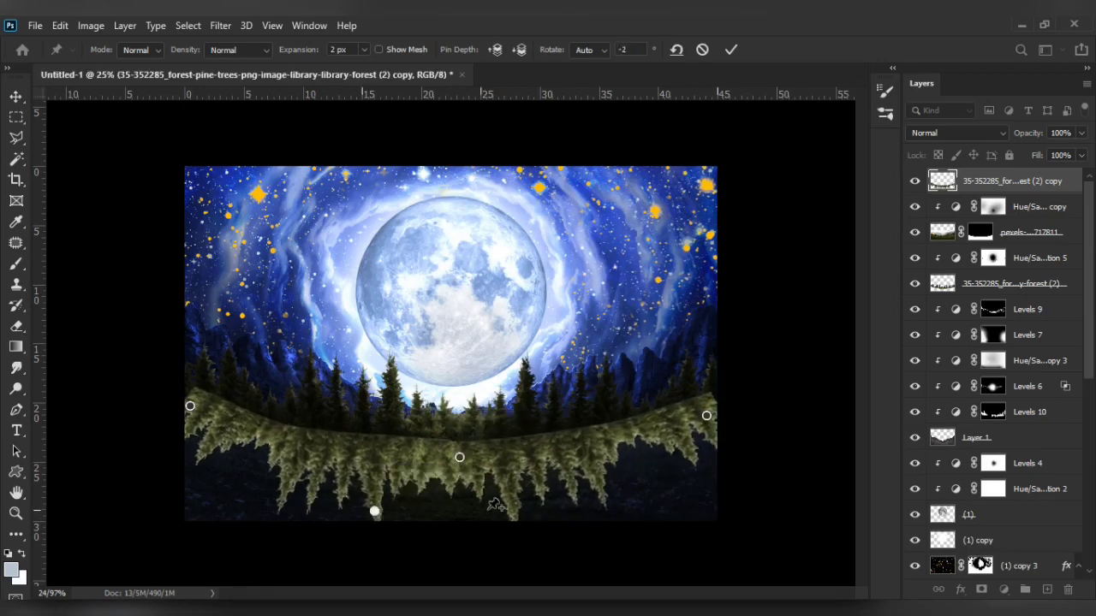
pyautogui.click(500, 514)
pyautogui.click(495, 442)
pyautogui.click(315, 437)
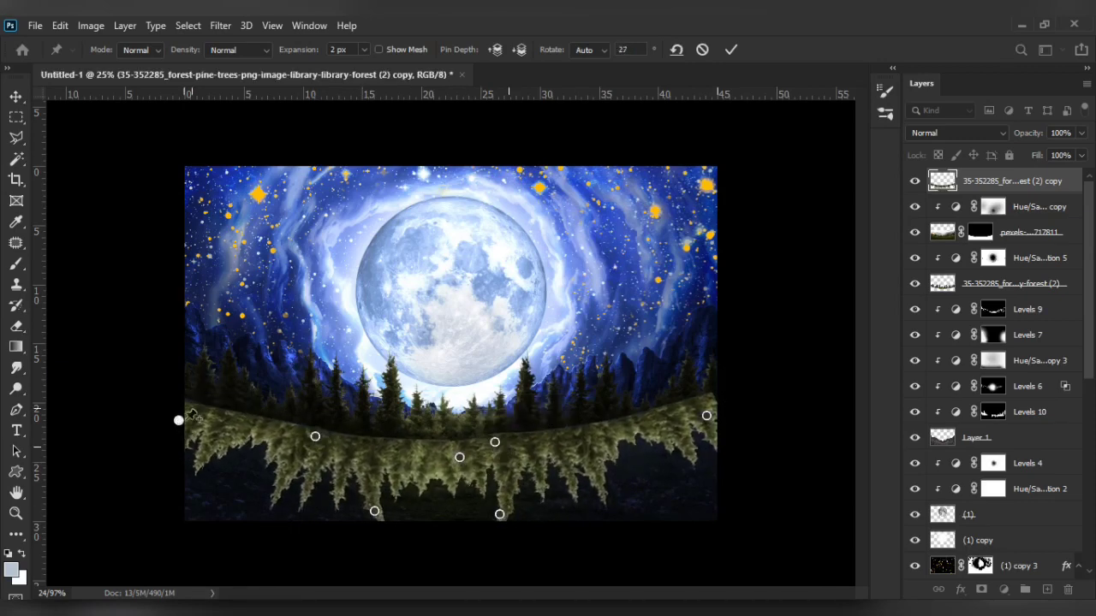
pyautogui.press('Return')
# - Blacken the forest copy with Lightness -100 and apply a 5.0 px Gaussian Blur
pyautogui.hotkey('ctrl', 'u')
pyautogui.moveTo(704, 286); pyautogui.dragTo(620, 289)
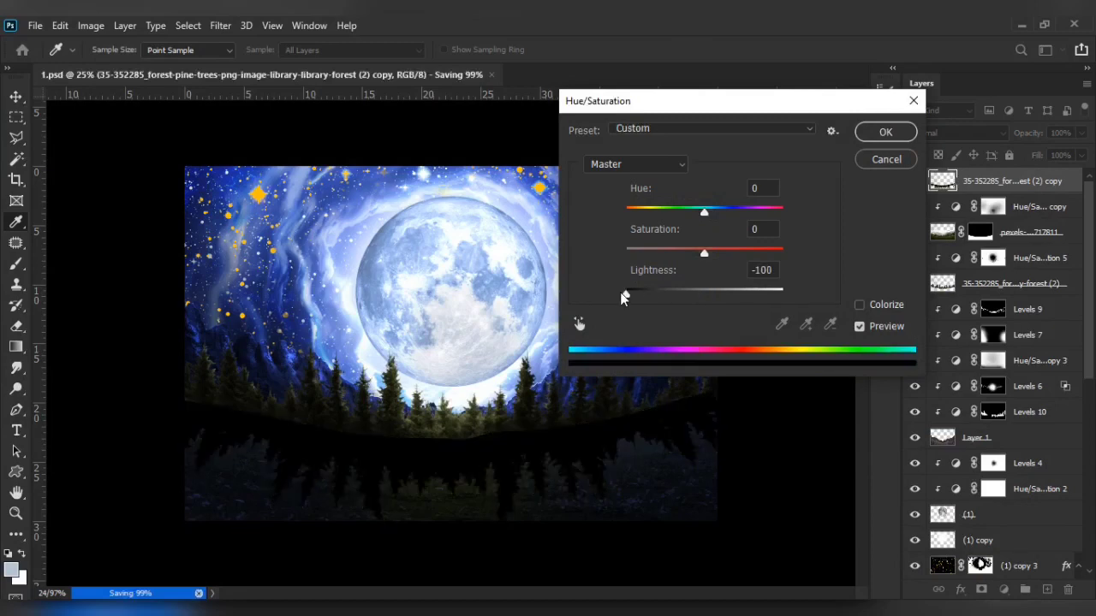
pyautogui.press('Return')
pyautogui.click(220, 25)
pyautogui.moveTo(248, 207)
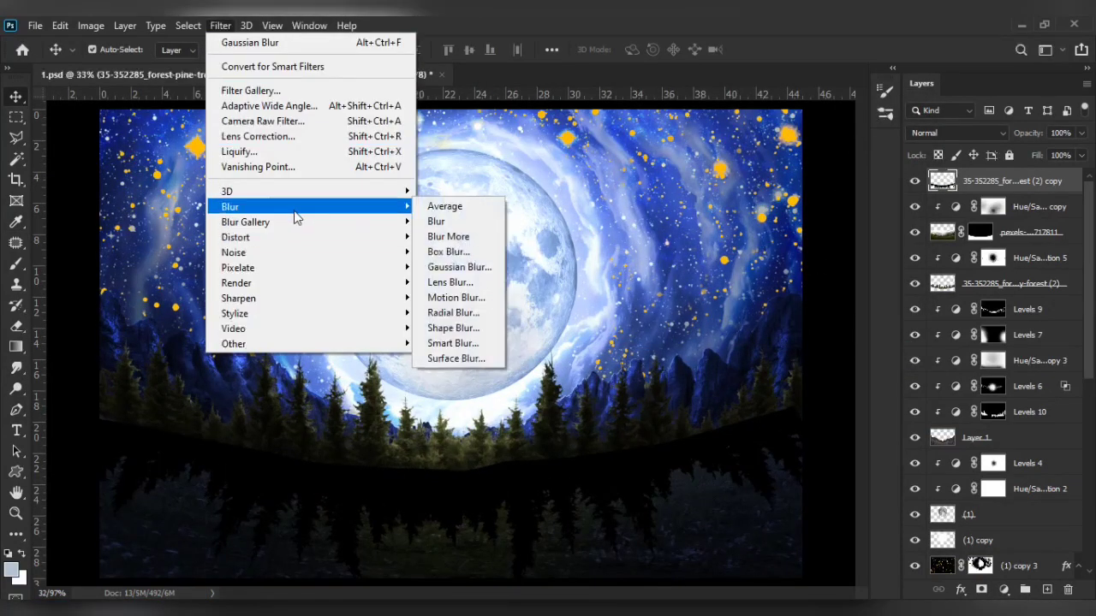
pyautogui.click(465, 248)
pyautogui.press('Return')
pyautogui.click(941, 133)
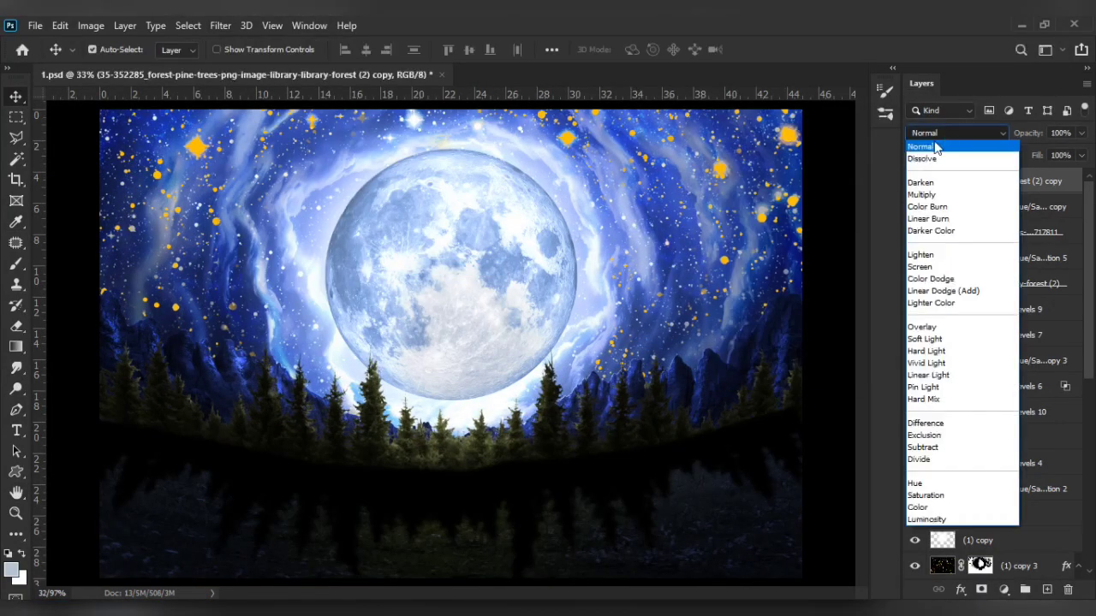
# - Keep the shadow layer at Normal blending and squash it upward
pyautogui.click(941, 133)
pyautogui.scroll(-2, 941, 133)
pyautogui.scroll(-1, 941, 133)
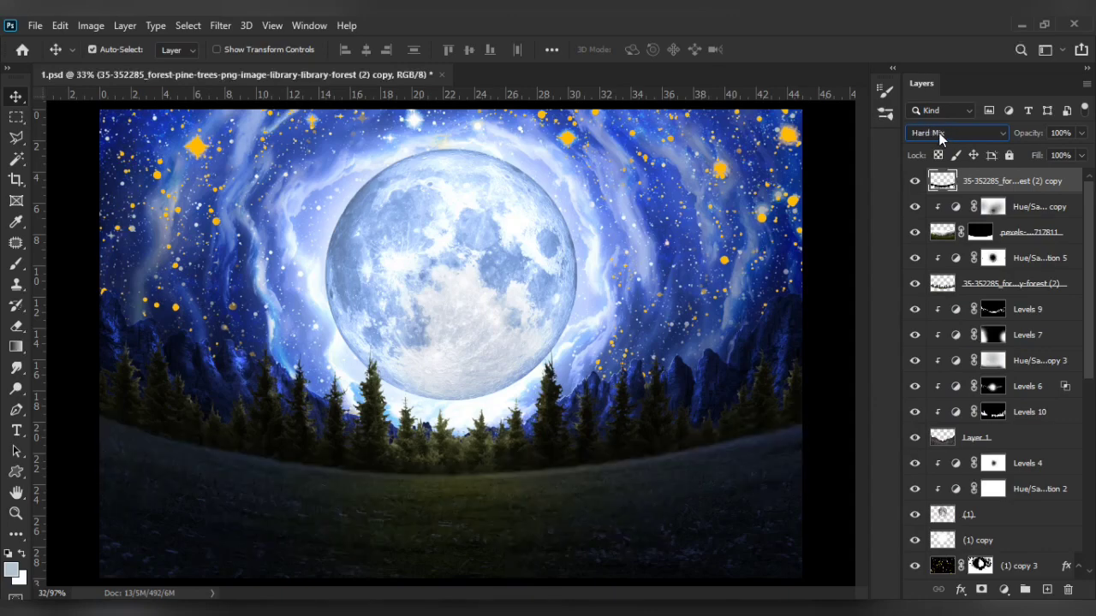
pyautogui.click(941, 132)
pyautogui.click(941, 133)
pyautogui.hotkey('ctrl', 't')
pyautogui.scroll(-2, 553, 477)
pyautogui.moveTo(446, 519); pyautogui.dragTo(447, 431)
# - Rotate the forest copy 180° and commit the transform
pyautogui.rightClick(539, 428)
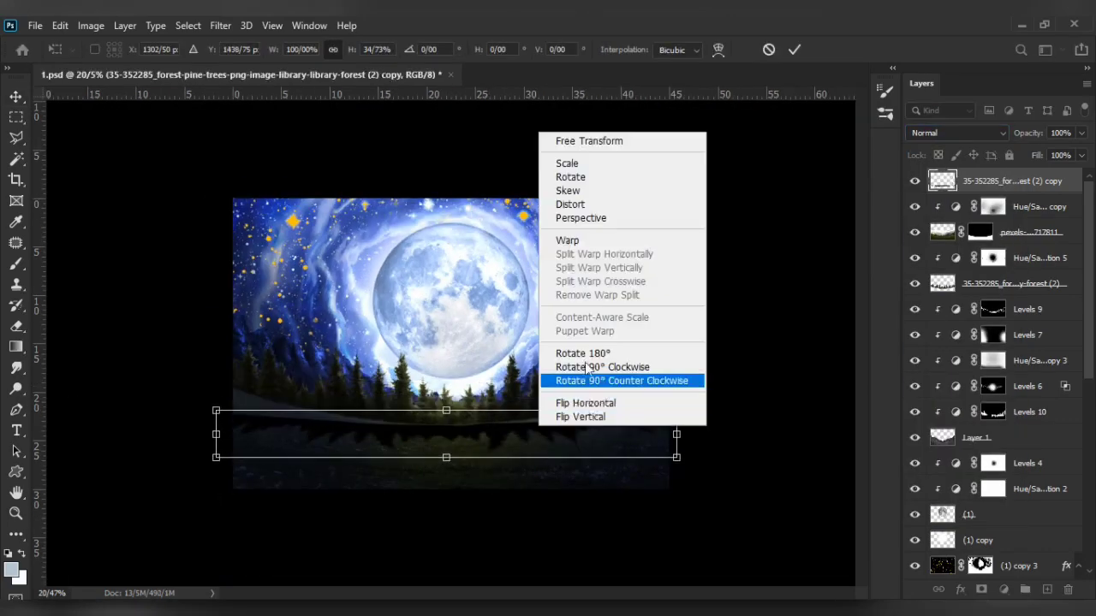
pyautogui.click(570, 238)
pyautogui.scroll(2, 569, 238)
pyautogui.rightClick(309, 443)
pyautogui.click(404, 365)
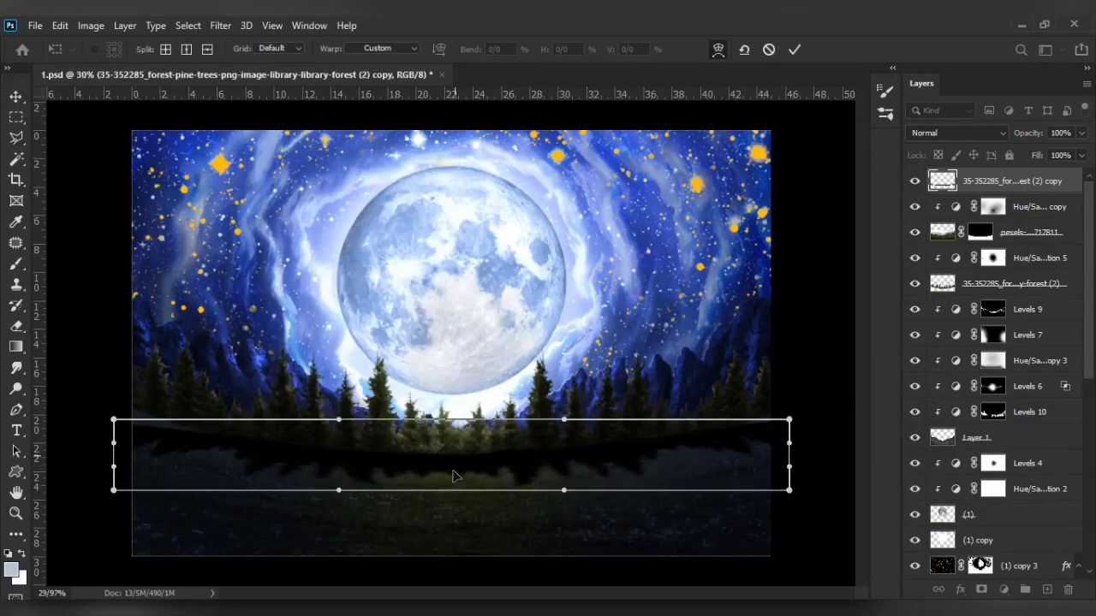
pyautogui.press('Return')
pyautogui.scroll(2, 351, 451)
# - Pick a soft brush preset and paint on the forest copy's mask
pyautogui.press('b')
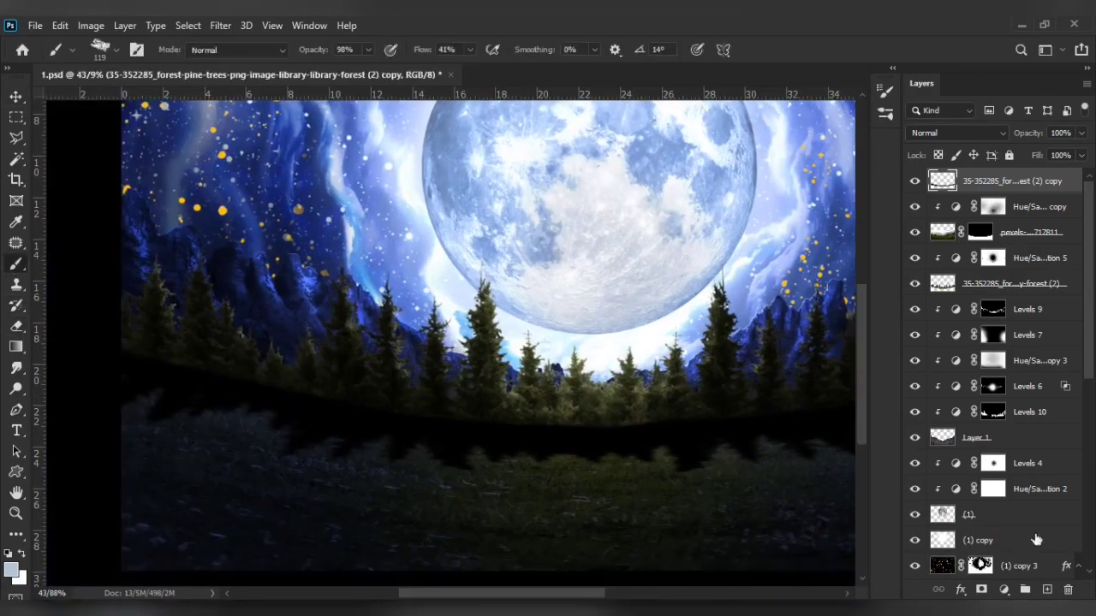
pyautogui.rightClick(411, 469)
pyautogui.doubleClick(470, 518)
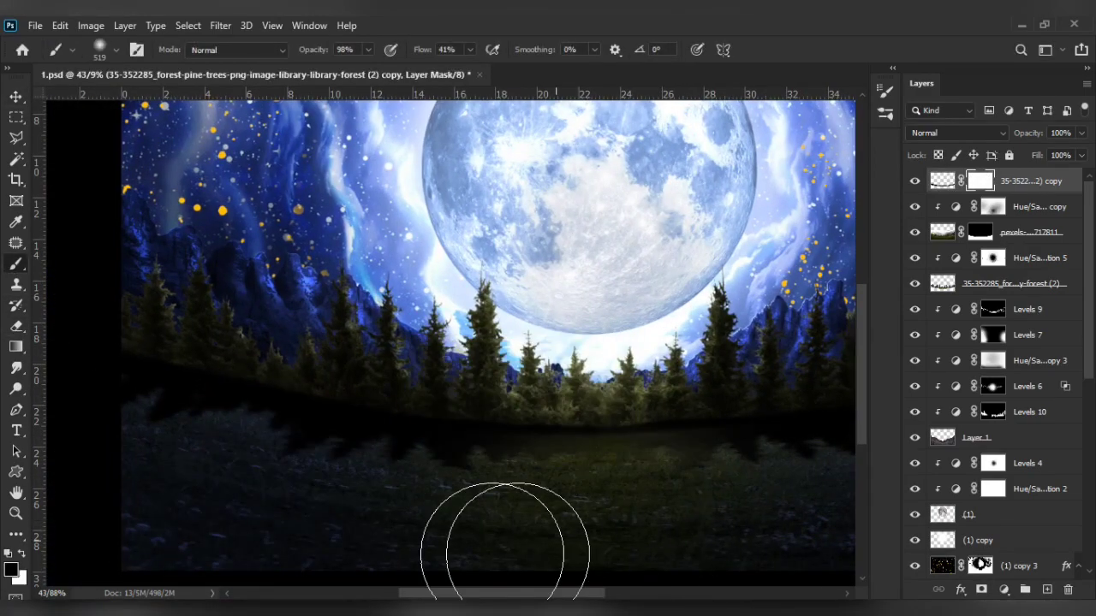
pyautogui.moveTo(492, 548); pyautogui.dragTo(232, 473)
pyautogui.scroll(2, 587, 465)
# - Reshape the forest copy with a Warp transform
pyautogui.hotkey('ctrl', 't')
pyautogui.rightClick(610, 383)
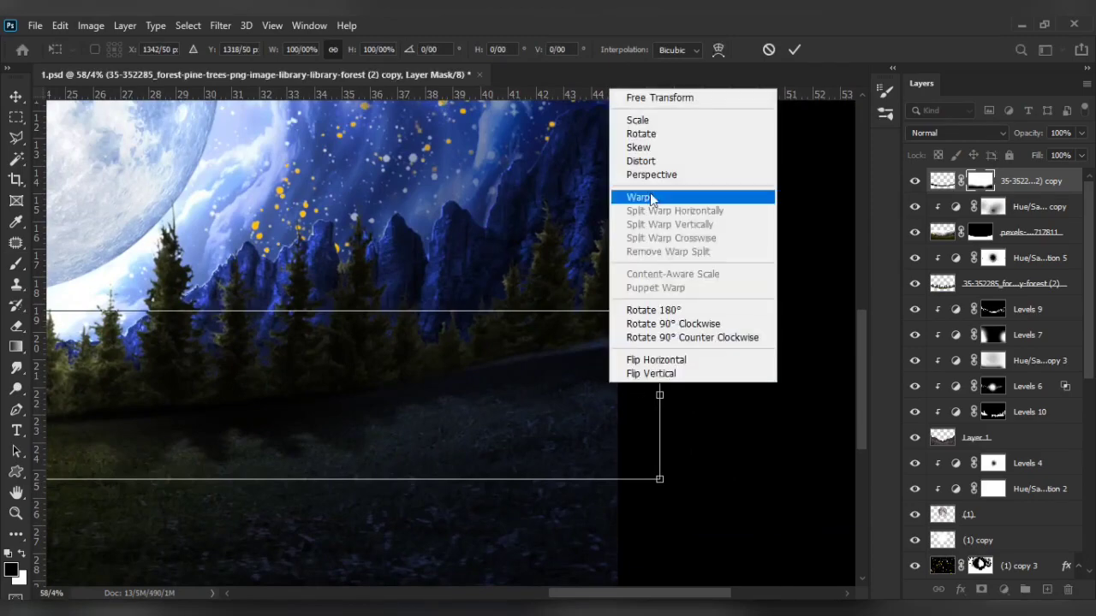
pyautogui.click(650, 199)
pyautogui.hscroll(-2, 612, 435)
pyautogui.hscroll(-2, 556, 463)
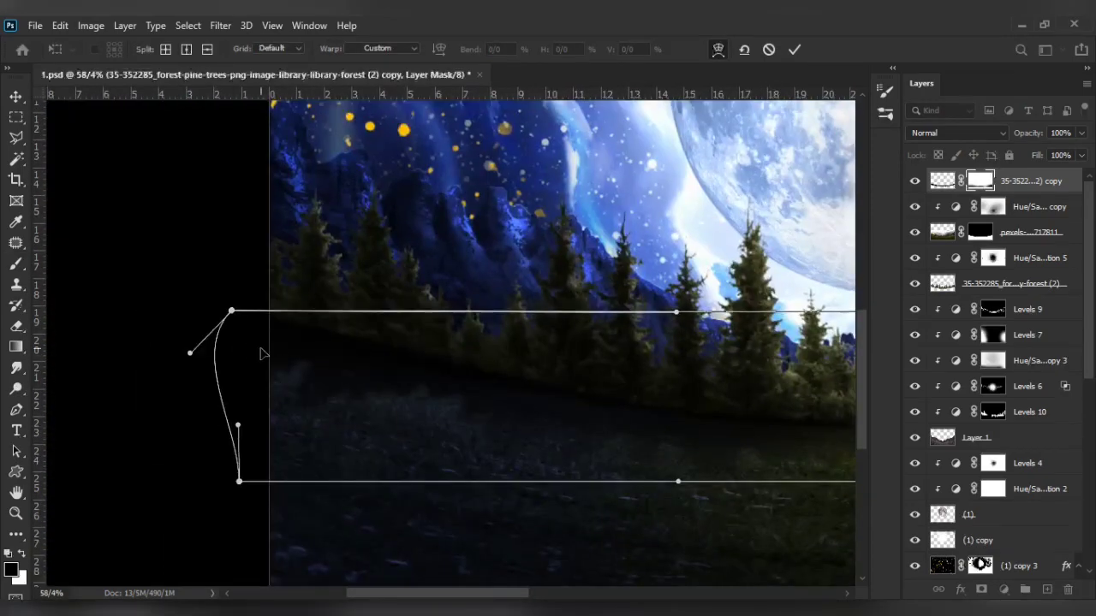
pyautogui.press('Return')
pyautogui.hscroll(3, 526, 399)
pyautogui.scroll(3, 526, 399)
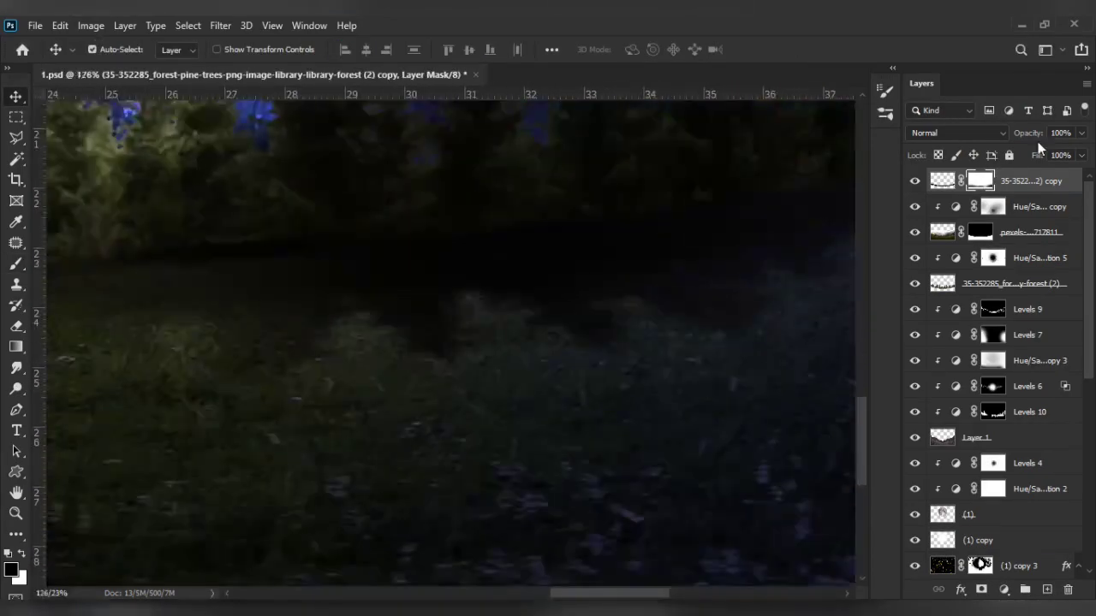
# - Shrink the brush and continue blending the forest copy into the foreground
pyautogui.press('b')
pyautogui.scroll(-3, 450, 485)
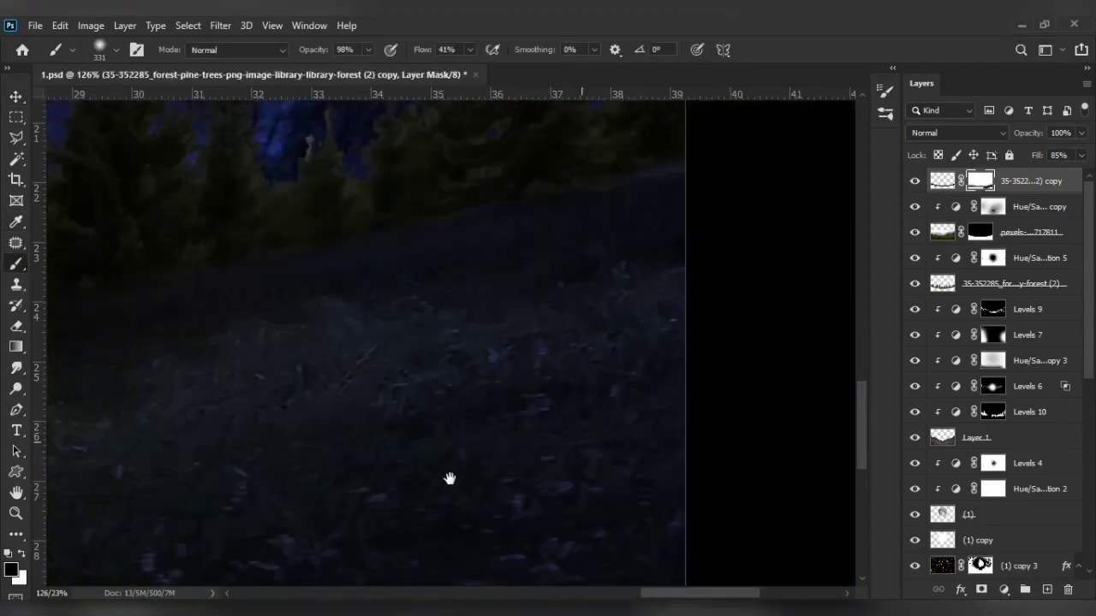
pyautogui.scroll(3, 727, 363)
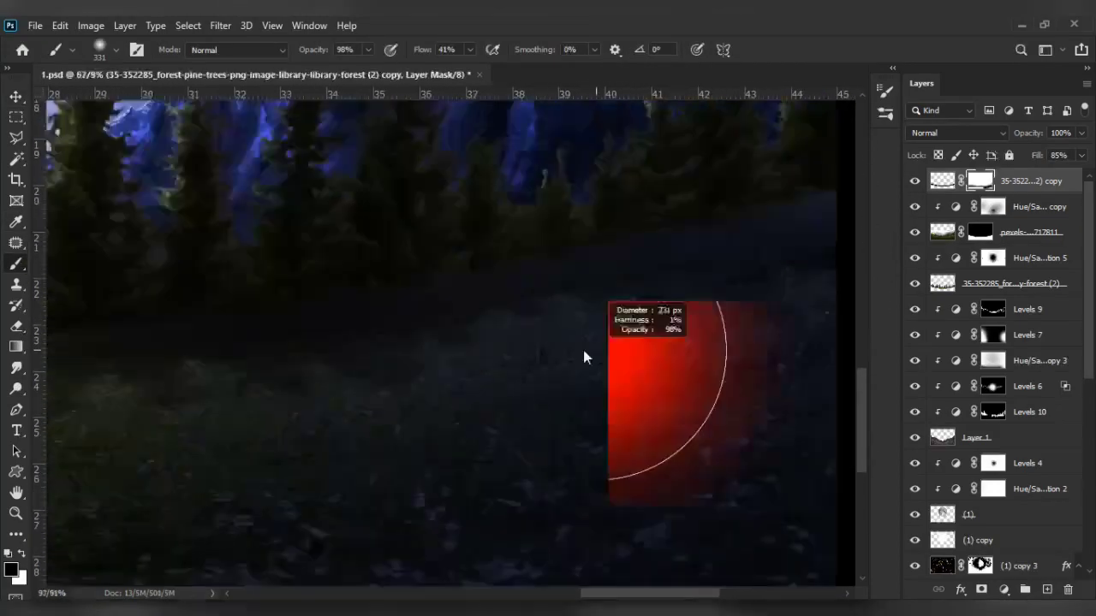
pyautogui.moveTo(582, 357); pyautogui.dragTo(453, 346)
pyautogui.scroll(-3, 542, 325)
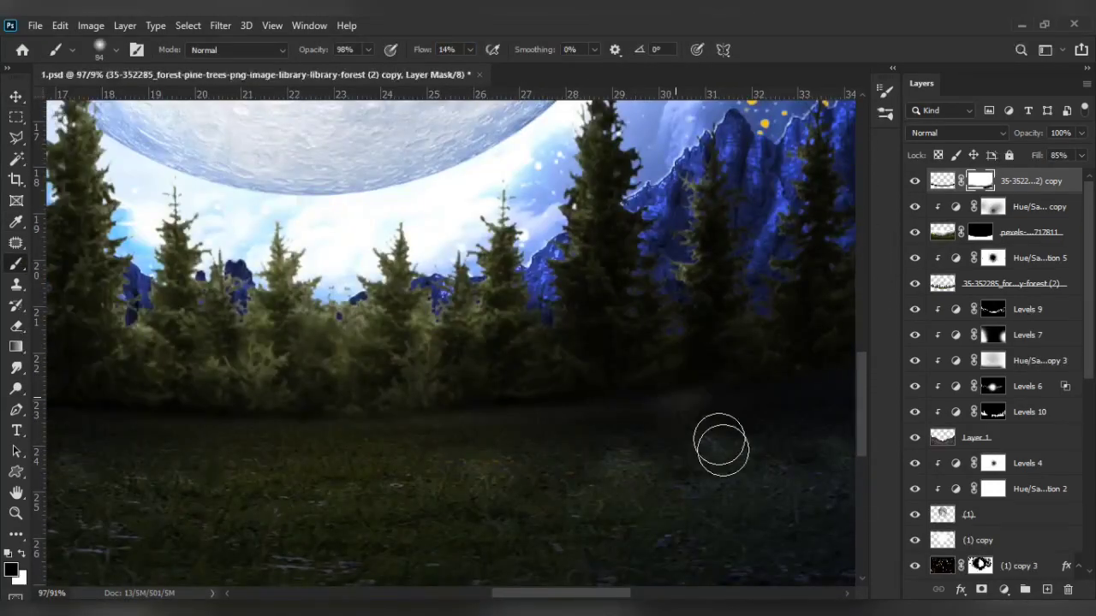
pyautogui.scroll(-2, 325, 440)
pyautogui.scroll(2, 237, 416)
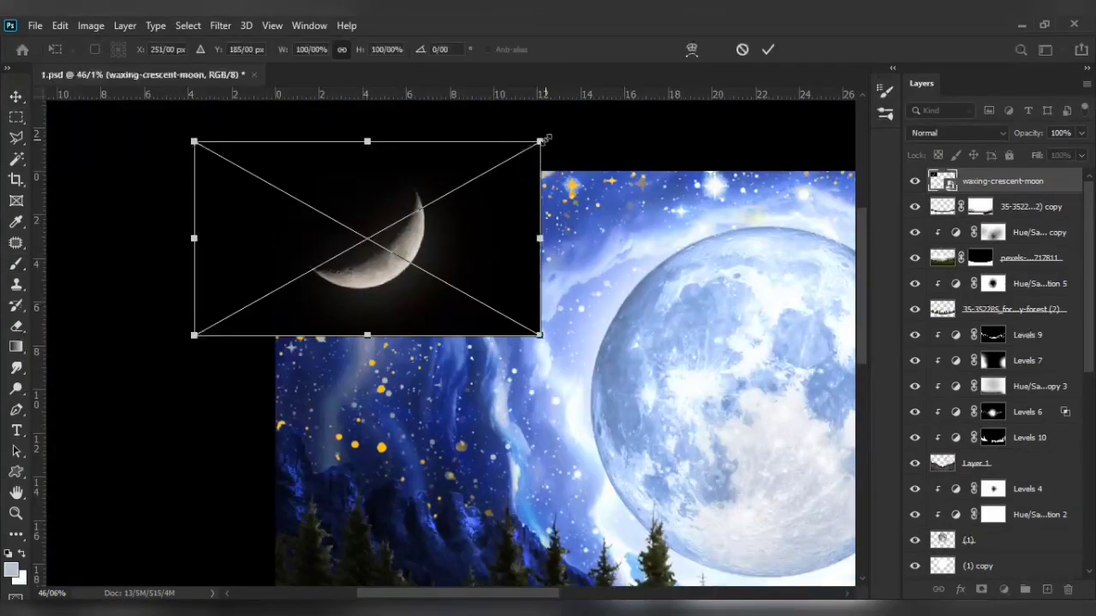
# - Position the waxing crescent moon in the upper-left sky and resize it
pyautogui.moveTo(546, 137); pyautogui.dragTo(428, 288)
pyautogui.press('Return')
pyautogui.scroll(-8, 955, 133)
pyautogui.moveTo(463, 236)
pyautogui.mouseDown()
pyautogui.moveTo(490, 292)
pyautogui.moveTo(410, 253)
pyautogui.mouseUp()
pyautogui.scroll(-3, 410, 254)
pyautogui.scroll(3, 396, 171)
pyautogui.hotkey('ctrl', 't')
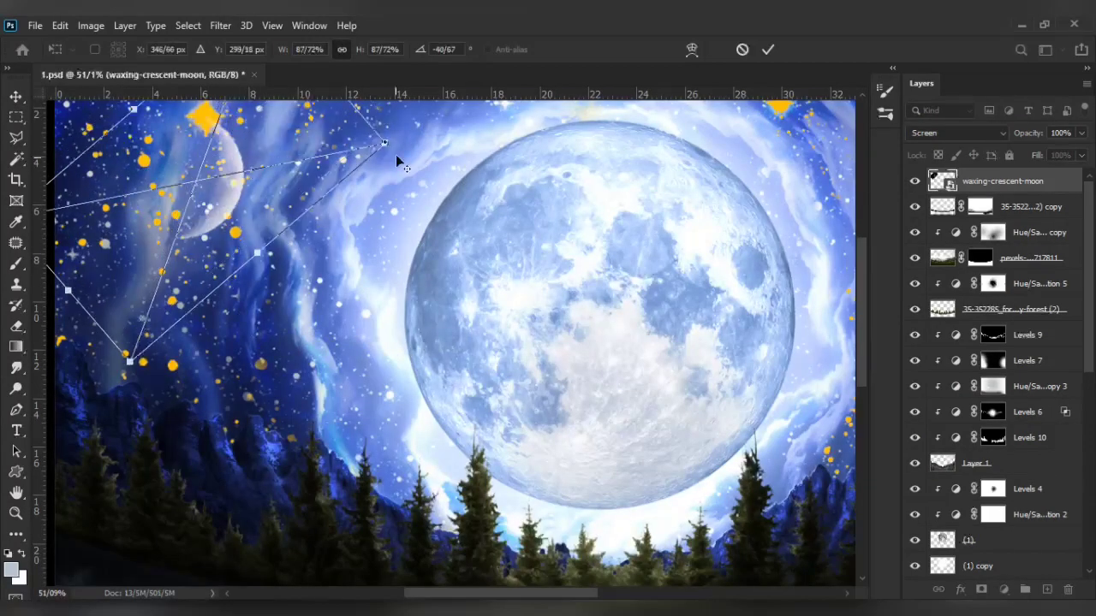
pyautogui.press('Return')
pyautogui.scroll(3, 255, 175)
# - Move the crescent moon layer below (1) copy and target the (1) copy 3 mask
pyautogui.moveTo(1001, 181); pyautogui.dragTo(1013, 453)
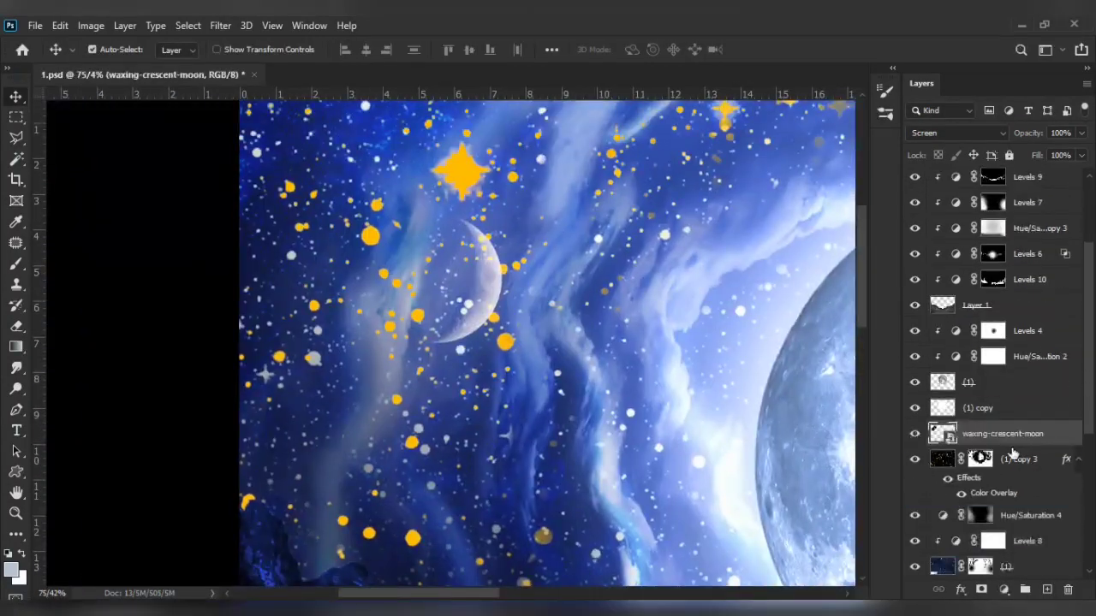
pyautogui.click(913, 459)
pyautogui.click(981, 459)
pyautogui.press('b')
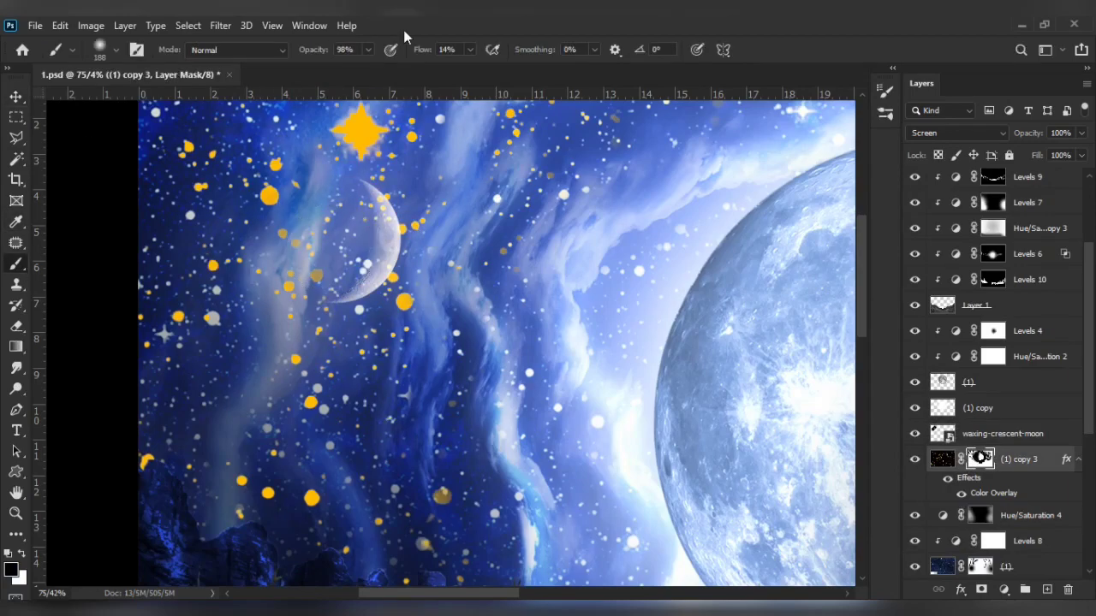
pyautogui.rightClick(353, 257)
pyautogui.press('Escape')
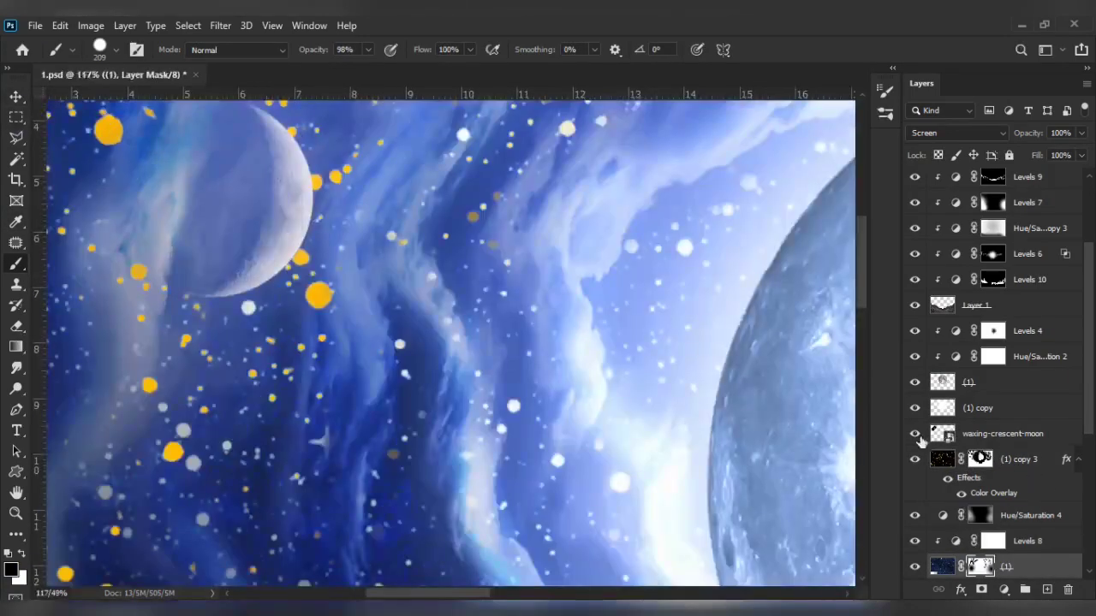
# - Brighten the crescent moon with a steep Curves adjustment
pyautogui.click(918, 437)
pyautogui.hotkey('ctrl', 'm')
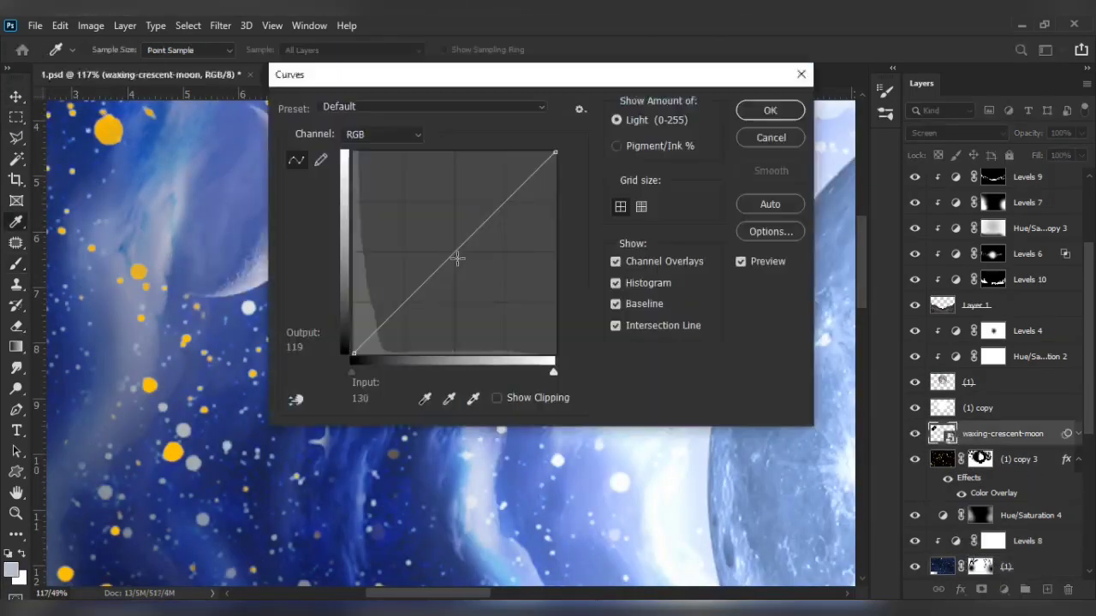
pyautogui.moveTo(519, 80); pyautogui.dragTo(710, 81)
pyautogui.moveTo(638, 215); pyautogui.dragTo(644, 155)
pyautogui.moveTo(632, 202); pyautogui.dragTo(644, 281)
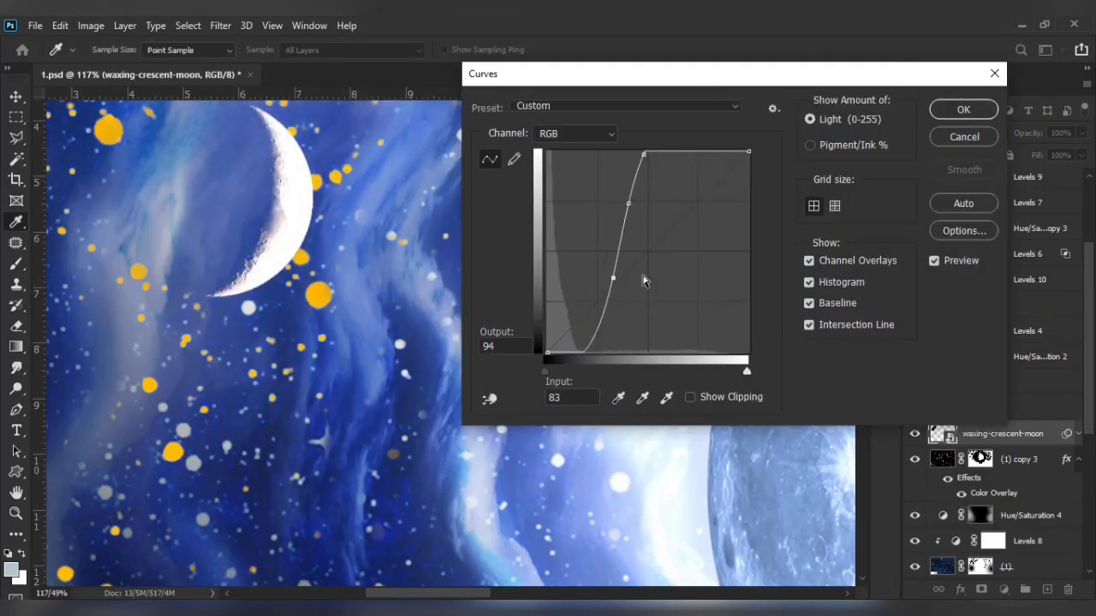
pyautogui.click(963, 110)
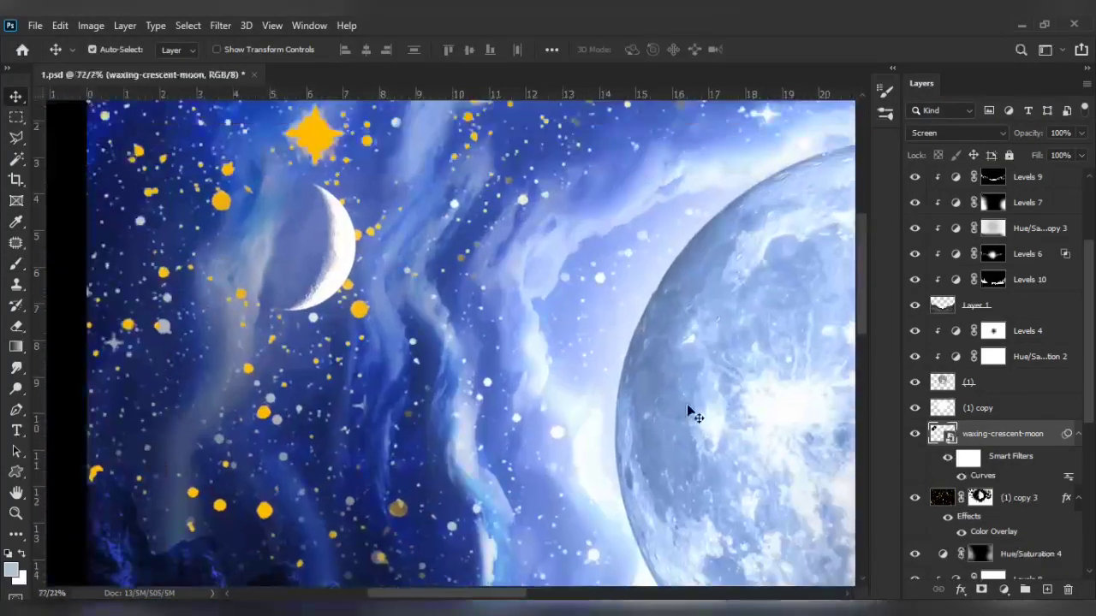
# - Add a Curves 1 adjustment layer and bend its curve slightly
pyautogui.click(1005, 589)
pyautogui.click(1035, 386)
pyautogui.moveTo(844, 355); pyautogui.dragTo(852, 377)
# - Invert the Curves 1 mask to black and paint white around the scene's edges with a large brush
pyautogui.hotkey('ctrl', '0')
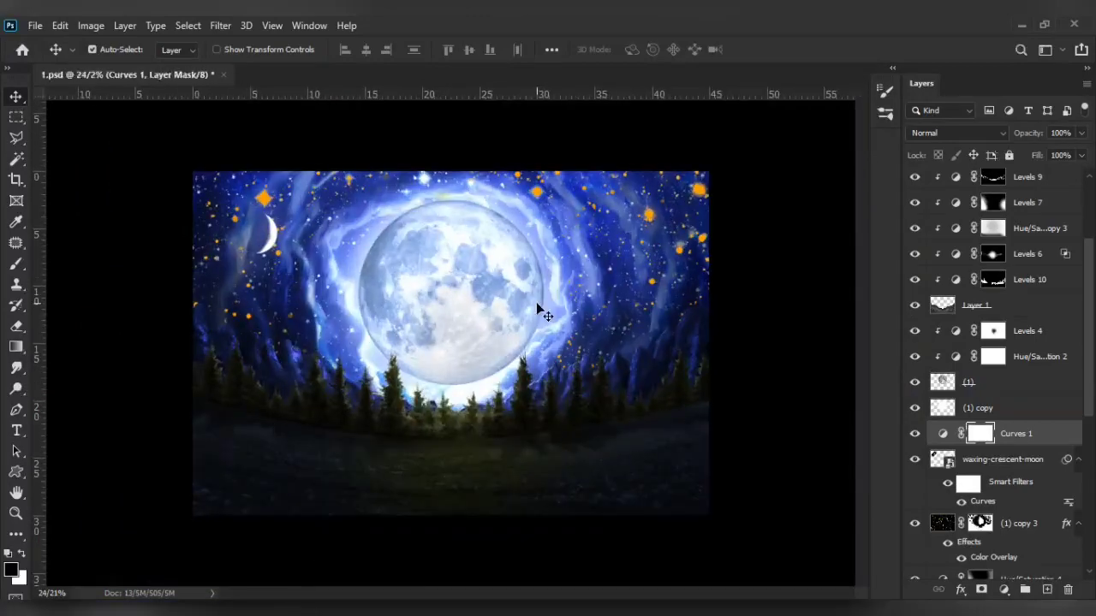
pyautogui.hotkey('ctrl', 'i')
pyautogui.press('b')
pyautogui.rightClick(488, 300)
pyautogui.press('Escape')
pyautogui.press('x')
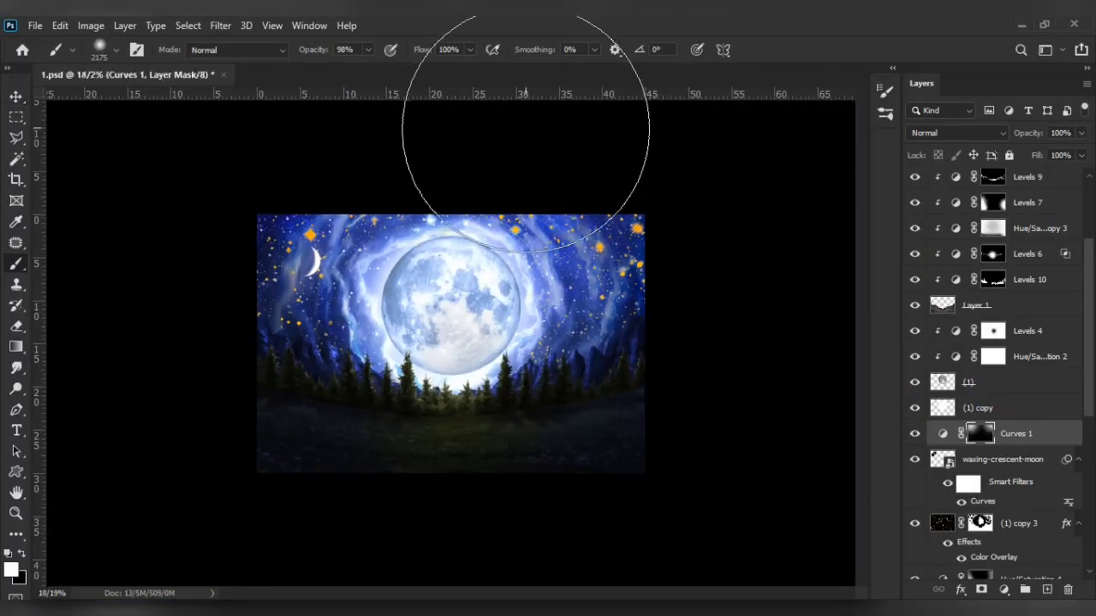
pyautogui.scroll(2, 250, 423)
pyautogui.scroll(-3, 282, 420)
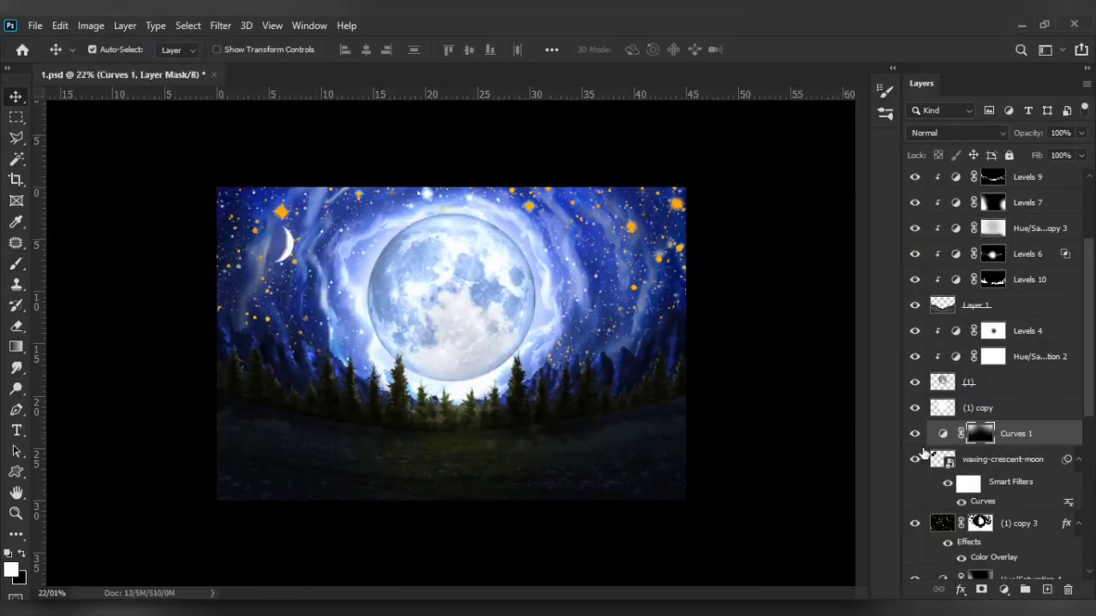
pyautogui.scroll(5, 693, 398)
# - Darken the blue mountains by setting Hue/Saturation 1 copy 3 to Saturation 60, Lightness -50
pyautogui.doubleClick(955, 229)
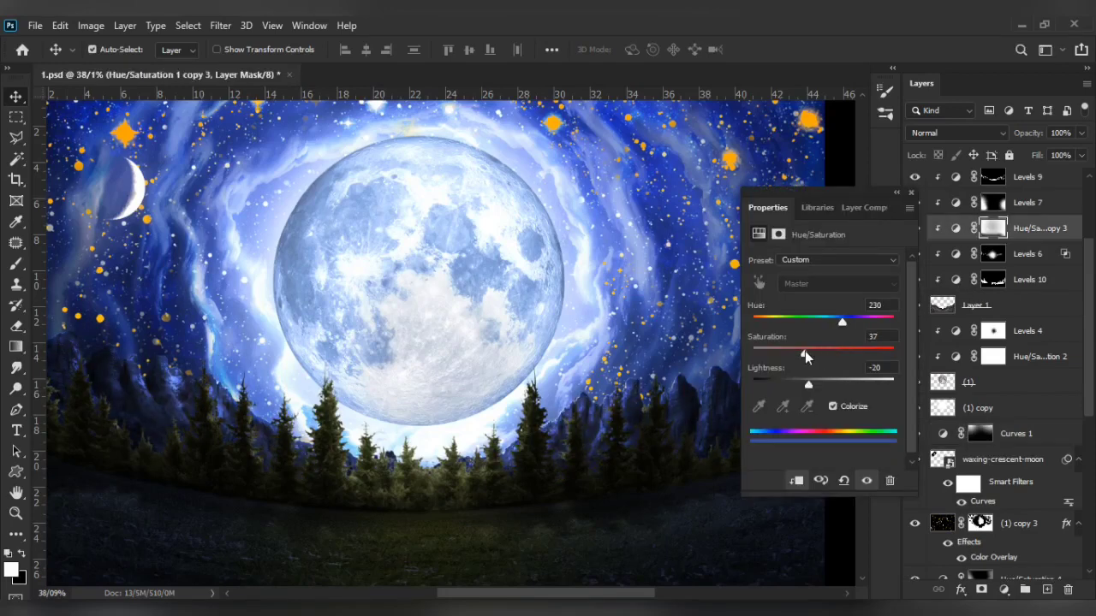
pyautogui.click(834, 407)
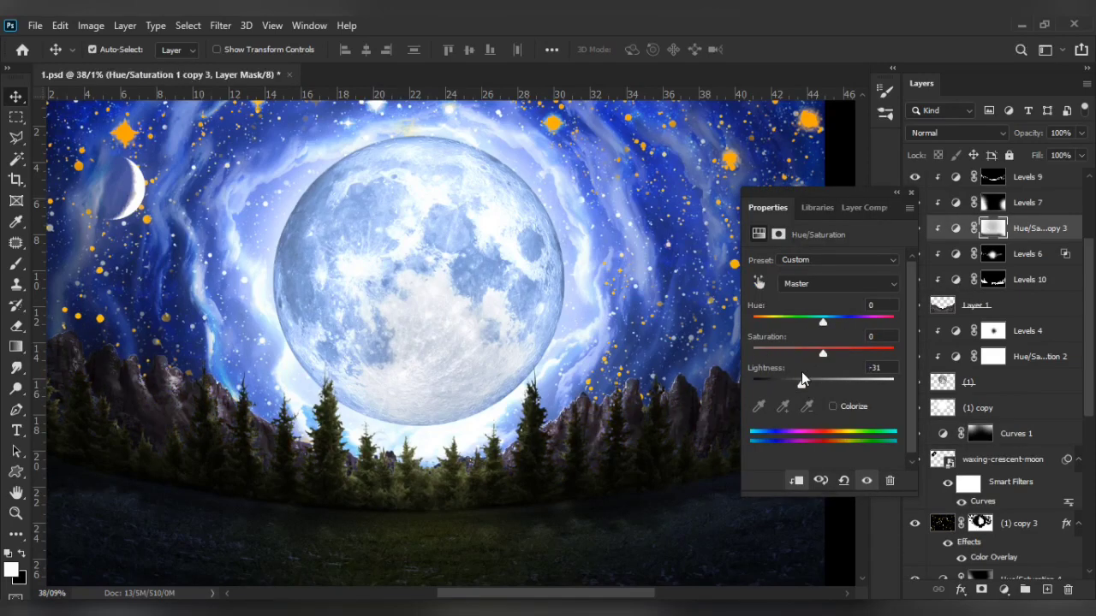
pyautogui.click(910, 192)
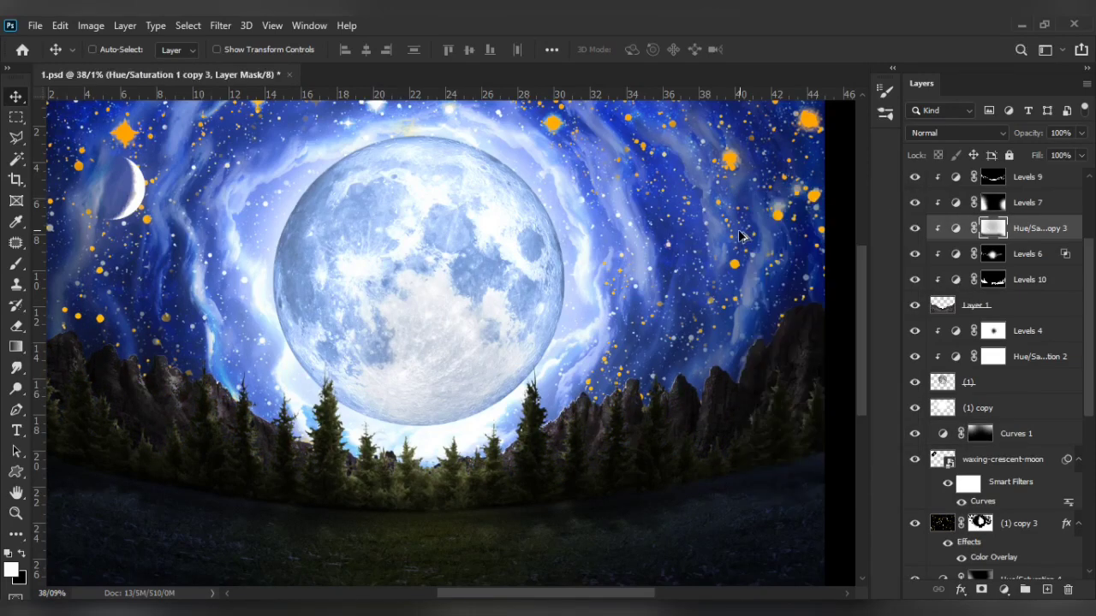
pyautogui.doubleClick(956, 228)
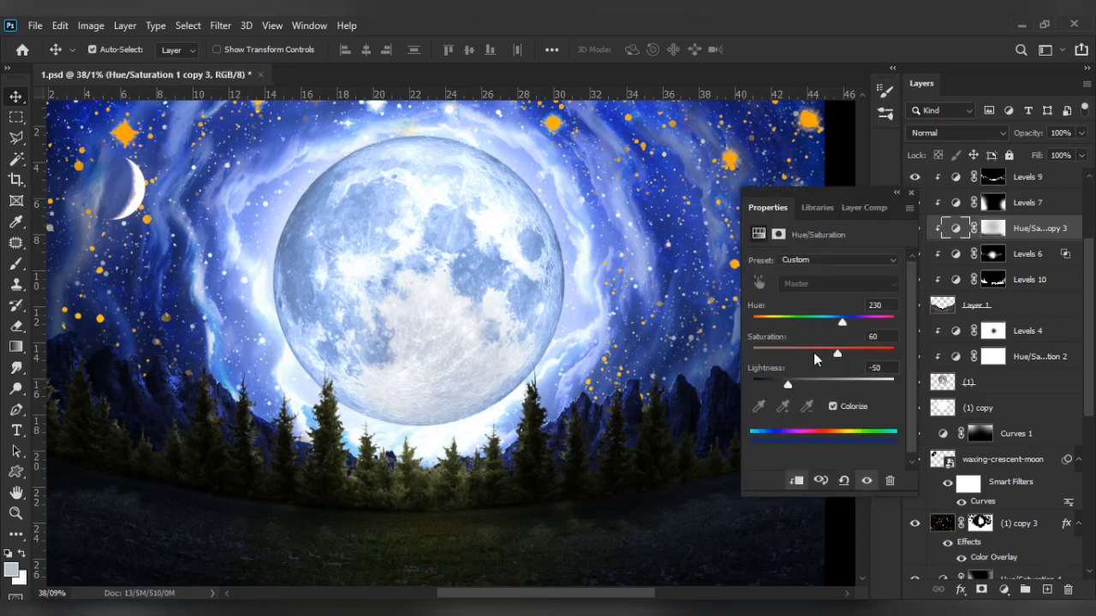
pyautogui.click(910, 193)
pyautogui.scroll(-3, 565, 388)
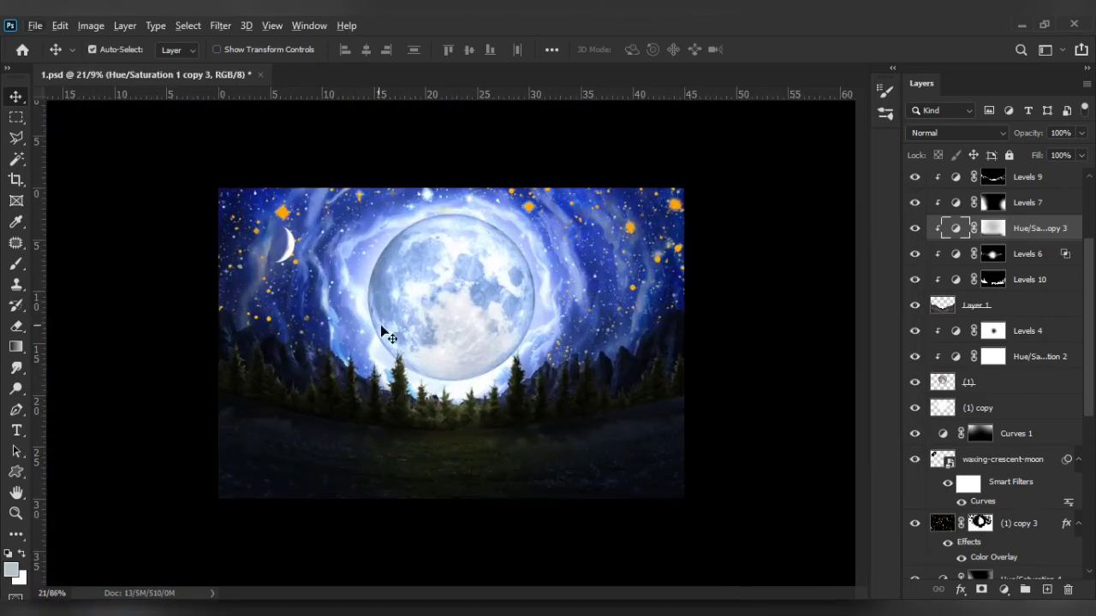
pyautogui.scroll(2, 463, 331)
# - Add a Levels 11 layer clipped to layer (1) and raise its brightness
pyautogui.click(1028, 330)
pyautogui.click(976, 381)
pyautogui.click(1003, 590)
pyautogui.click(1002, 385)
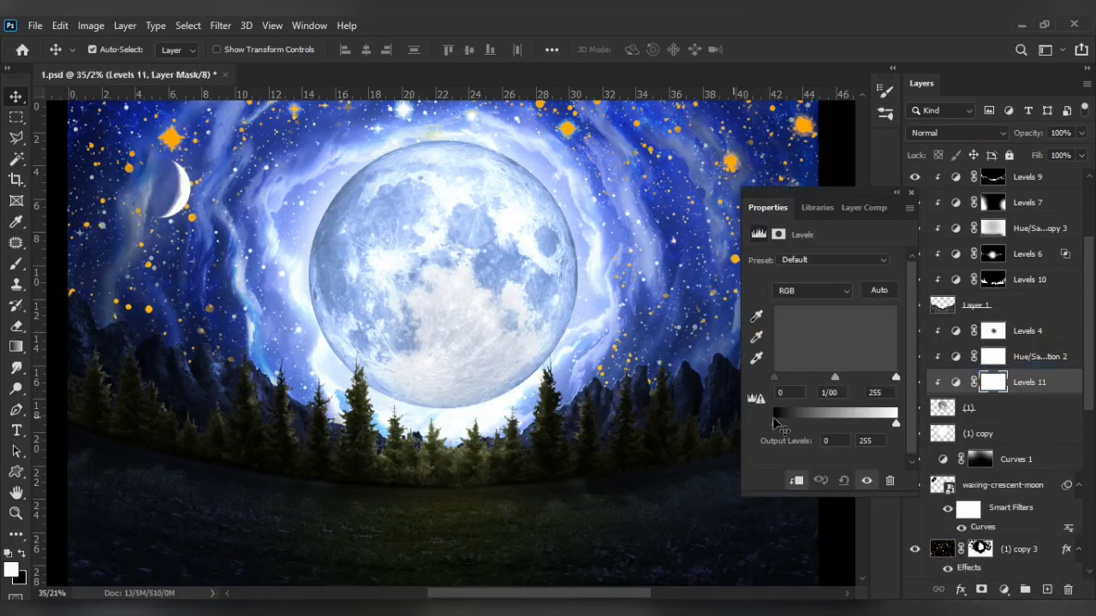
pyautogui.moveTo(776, 423); pyautogui.dragTo(805, 423)
pyautogui.click(910, 193)
# - Invert the Levels 11 mask and paint white over the big moon
pyautogui.hotkey('ctrl', 'i')
pyautogui.press('b')
pyautogui.scroll(3, 308, 462)
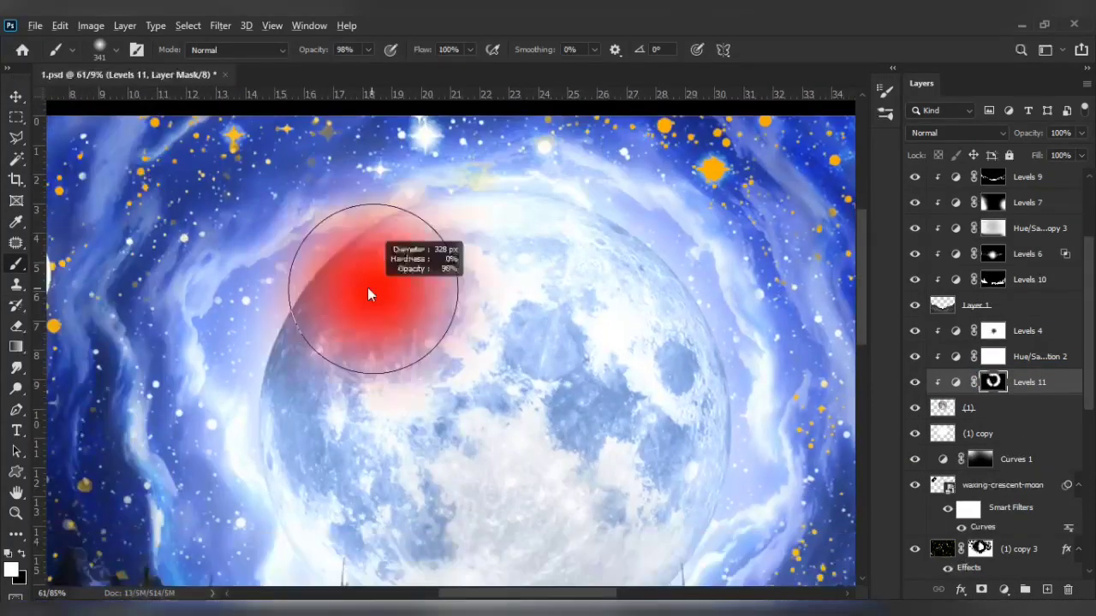
pyautogui.scroll(-4, 367, 288)
pyautogui.scroll(2, 420, 389)
pyautogui.scroll(-2, 420, 390)
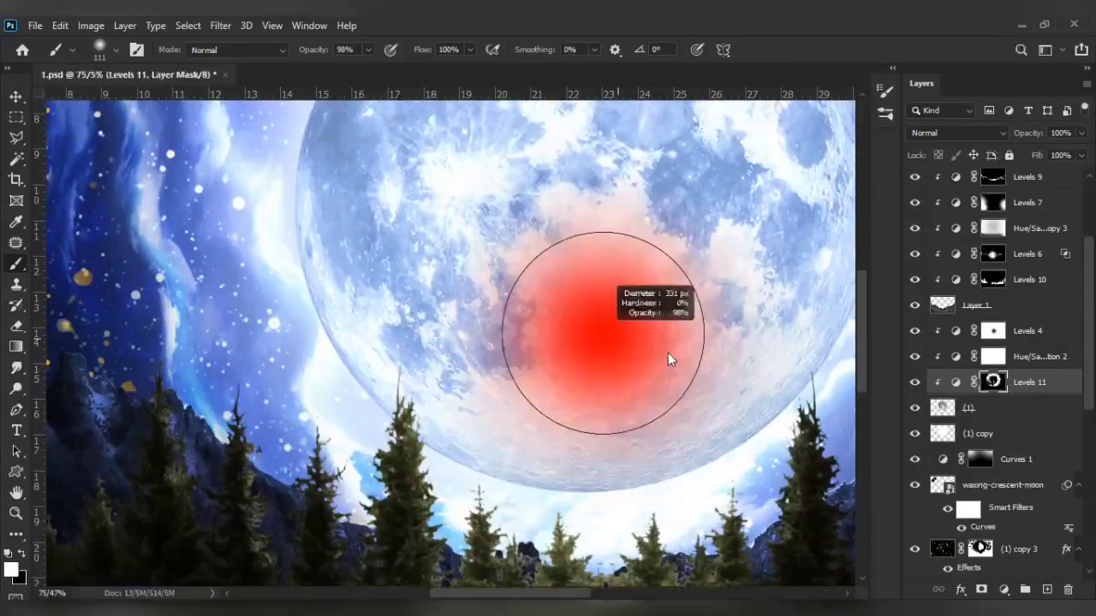
pyautogui.scroll(-2, 607, 334)
pyautogui.scroll(-2, 656, 313)
pyautogui.scroll(-1, 714, 309)
# - Place the photo of the woman in white into the composite and commit it
pyautogui.scroll(2, 501, 215)
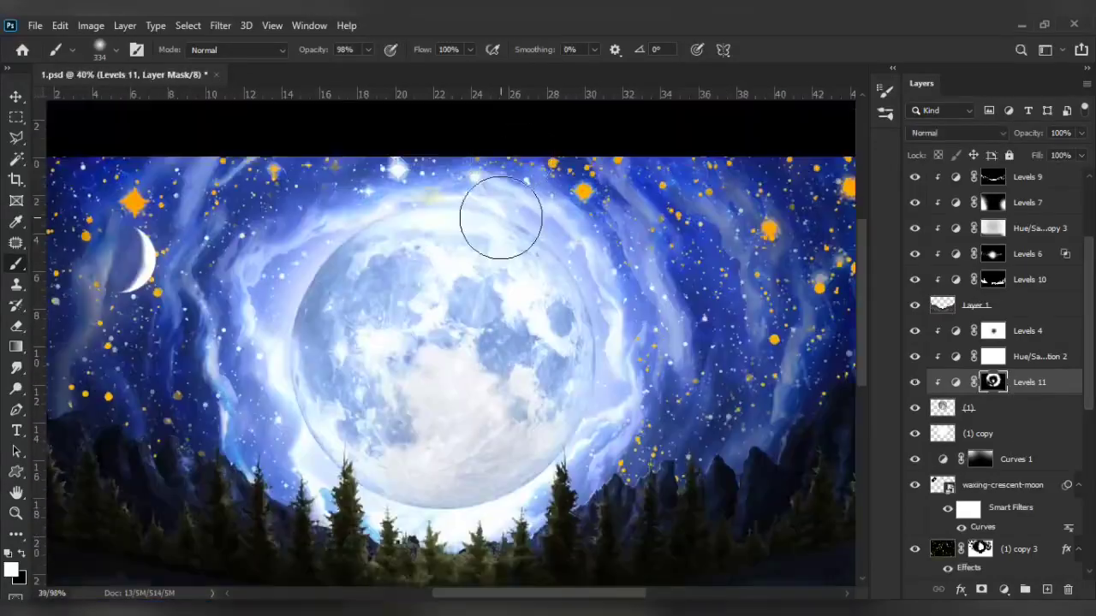
pyautogui.scroll(1, 282, 147)
pyautogui.scroll(1, 605, 131)
pyautogui.scroll(-3, 582, 334)
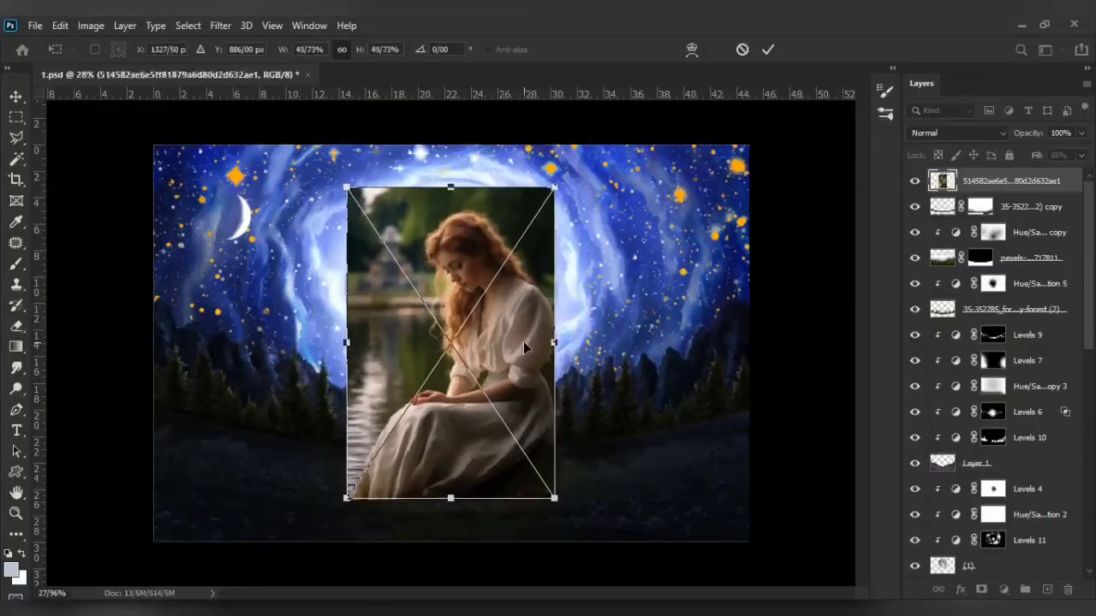
pyautogui.press('Return')
pyautogui.scroll(2, 524, 347)
# - Select the woman's background by colour and hide it with a layer mask
pyautogui.press('w')
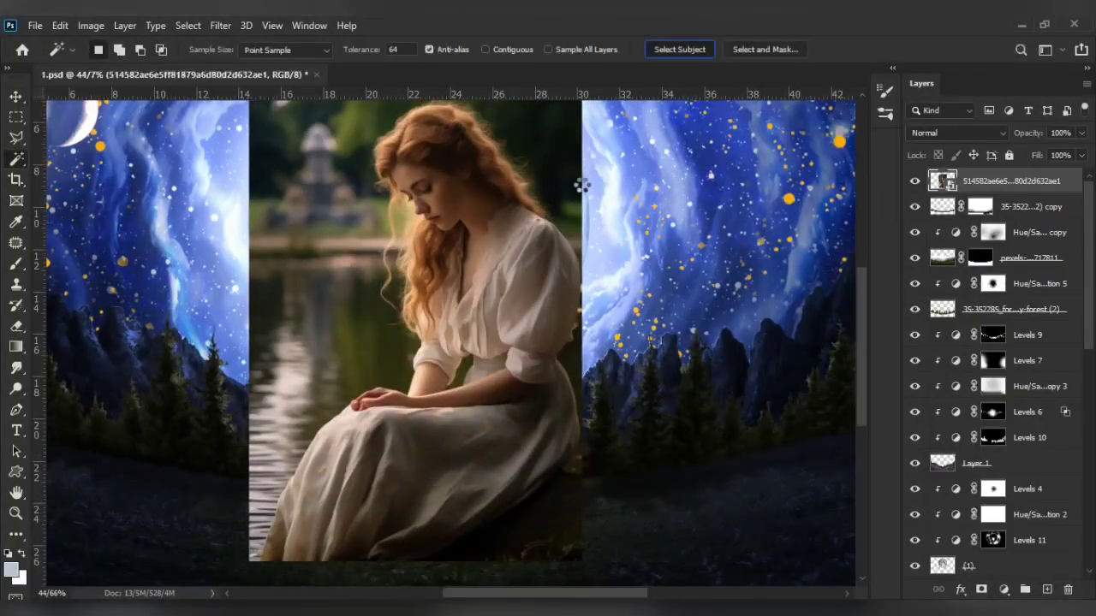
pyautogui.click(982, 589)
pyautogui.press('b')
pyautogui.scroll(2, 342, 428)
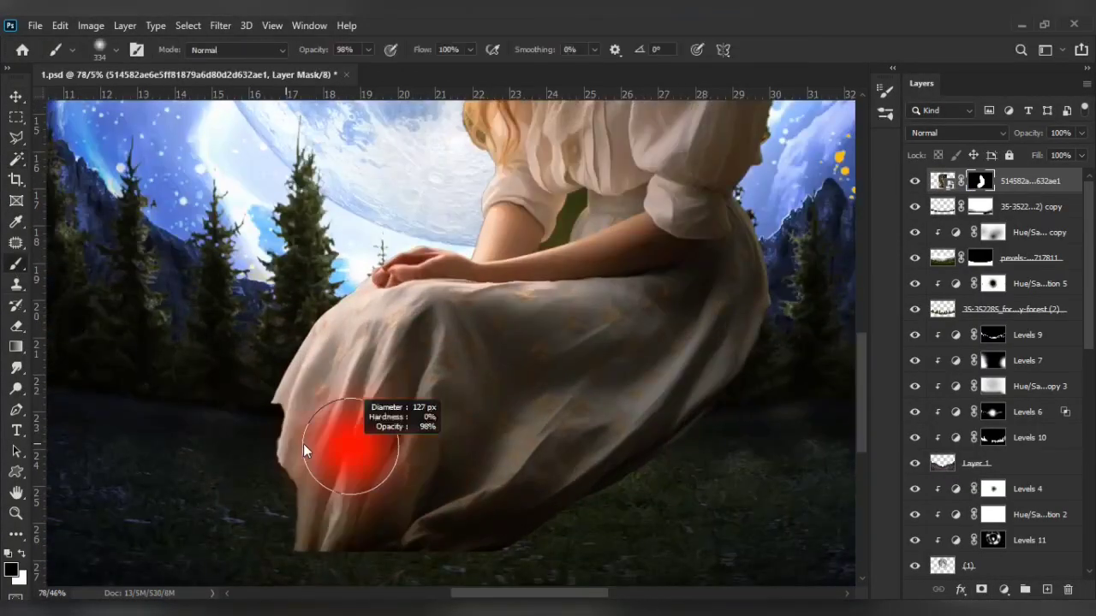
pyautogui.scroll(-3, 184, 537)
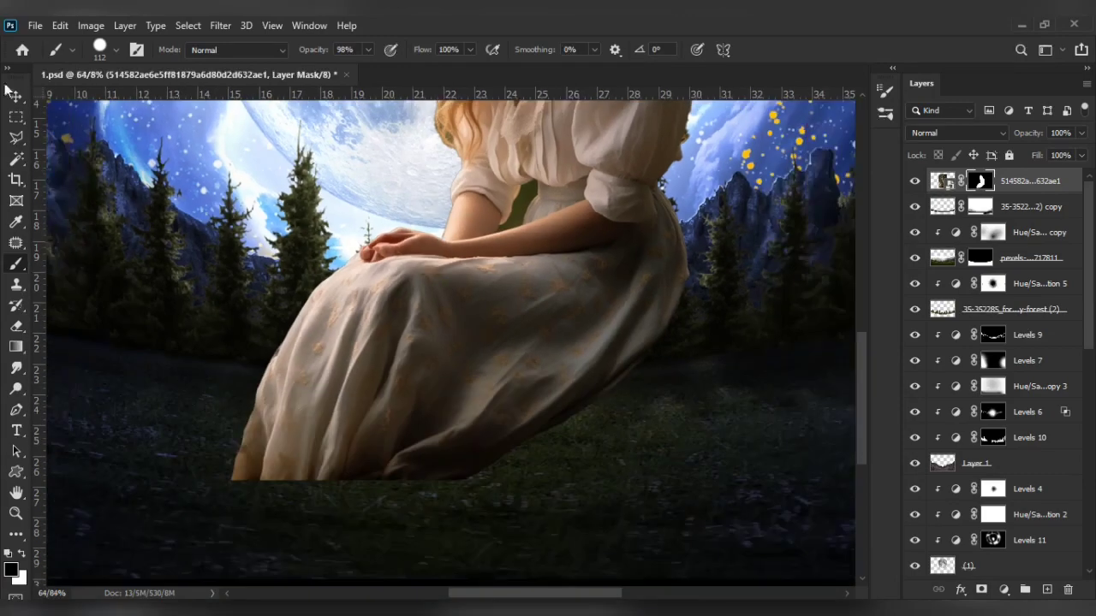
# - Scale the woman down to about 70% and move her up and to the right
pyautogui.press('v')
pyautogui.moveTo(548, 479); pyautogui.dragTo(576, 364)
pyautogui.hotkey('ctrl', 't')
pyautogui.moveTo(634, 114); pyautogui.dragTo(543, 251)
pyautogui.moveTo(499, 381)
pyautogui.mouseDown()
pyautogui.moveTo(532, 349)
pyautogui.moveTo(587, 357)
pyautogui.mouseUp()
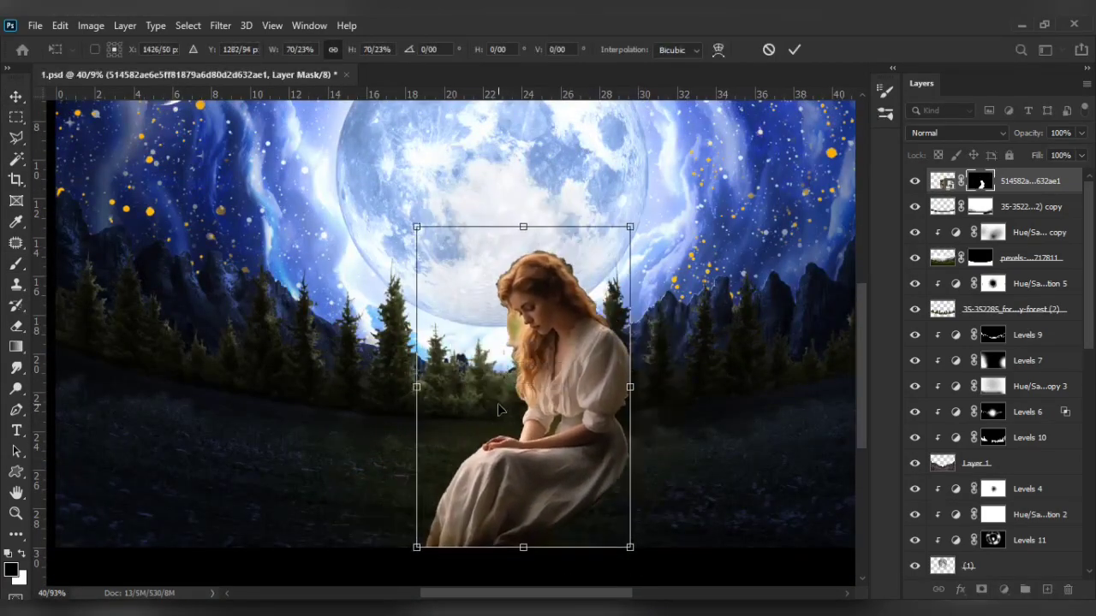
pyautogui.moveTo(628, 225); pyautogui.dragTo(665, 172)
pyautogui.press('Return')
# - Fine-tune the woman's size and position so she sits in front of the moon
pyautogui.moveTo(555, 416); pyautogui.dragTo(569, 411)
pyautogui.hotkey('ctrl', 't')
pyautogui.scroll(-2, 488, 360)
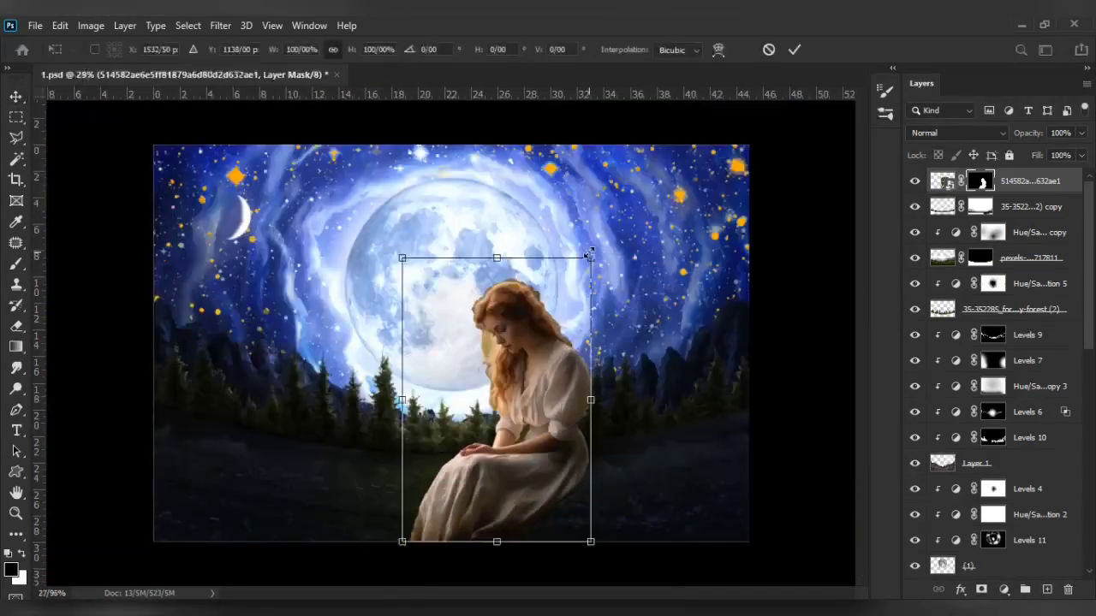
pyautogui.moveTo(589, 257); pyautogui.dragTo(604, 237)
pyautogui.press('Return')
pyautogui.scroll(5, 492, 334)
# - Brush along the woman's hair edge on her mask to trim the stray fringe
pyautogui.scroll(-1, 362, 183)
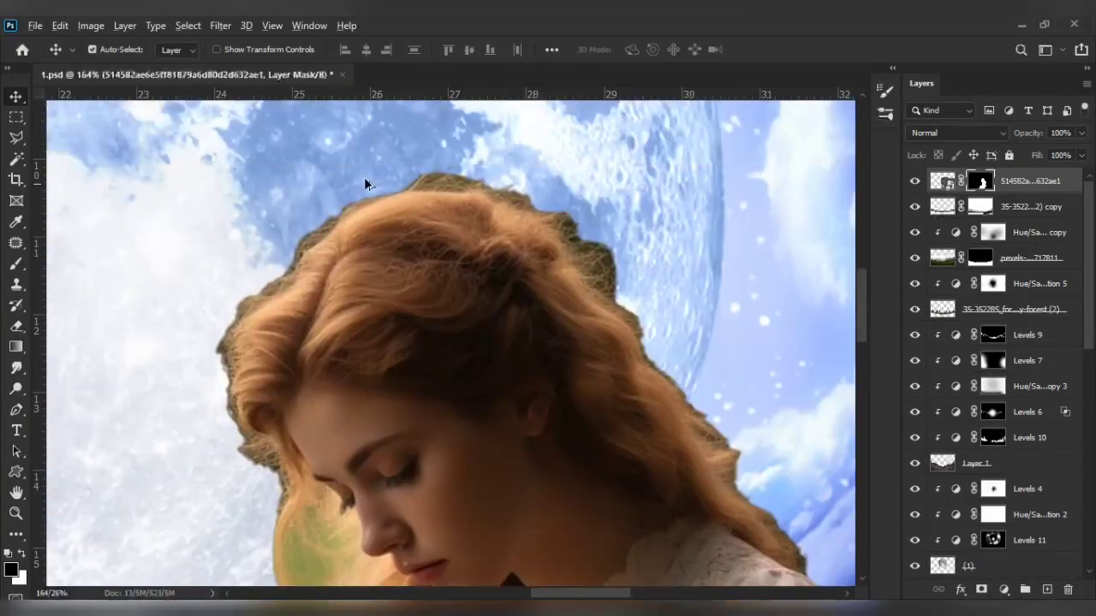
pyautogui.press('b')
pyautogui.scroll(4, 435, 311)
pyautogui.hscroll(3, 646, 240)
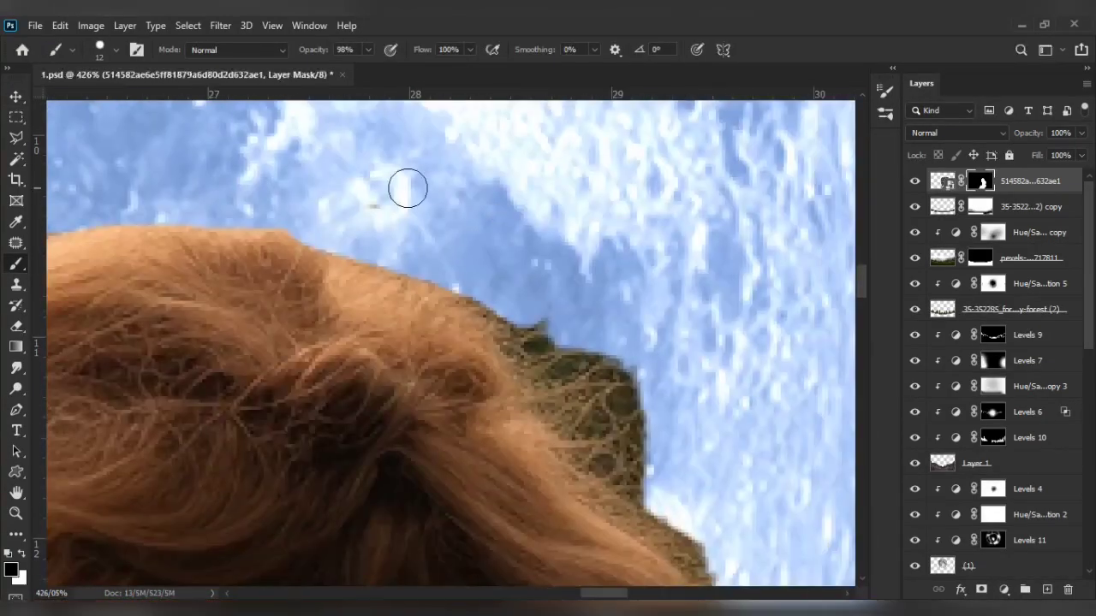
pyautogui.scroll(-3, 632, 385)
pyautogui.hscroll(1, 470, 160)
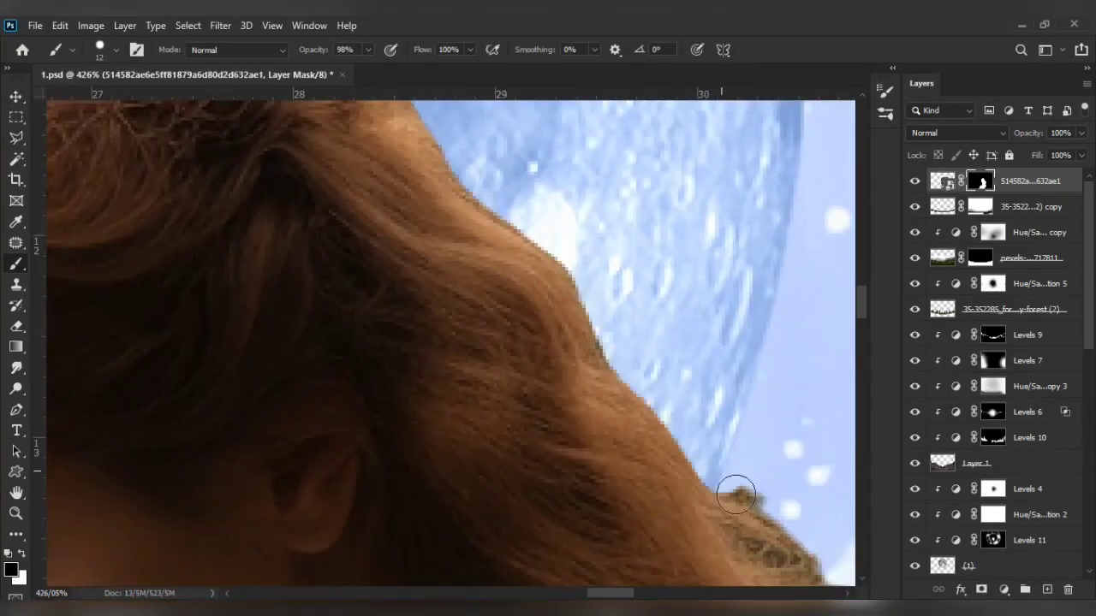
pyautogui.scroll(-3, 736, 495)
pyautogui.hscroll(4, 534, 112)
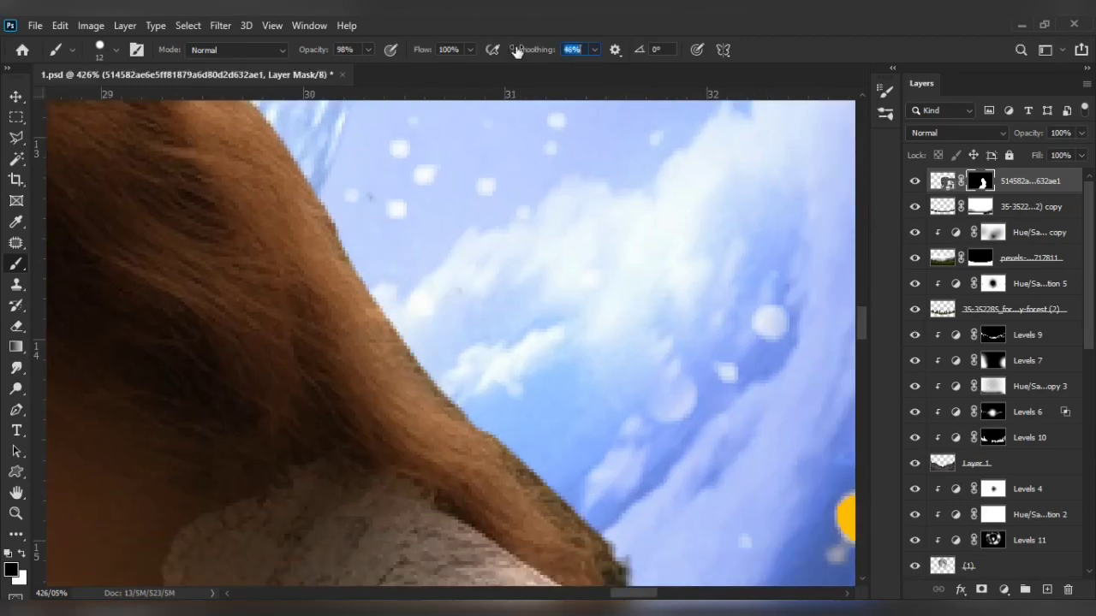
pyautogui.scroll(-5, 624, 372)
pyautogui.scroll(-5, 363, 151)
pyautogui.scroll(-3, 440, 286)
# - Outline the green gap between arm and dress with the Polygonal Lasso and fill it black
pyautogui.press('w')
pyautogui.scroll(3, 402, 320)
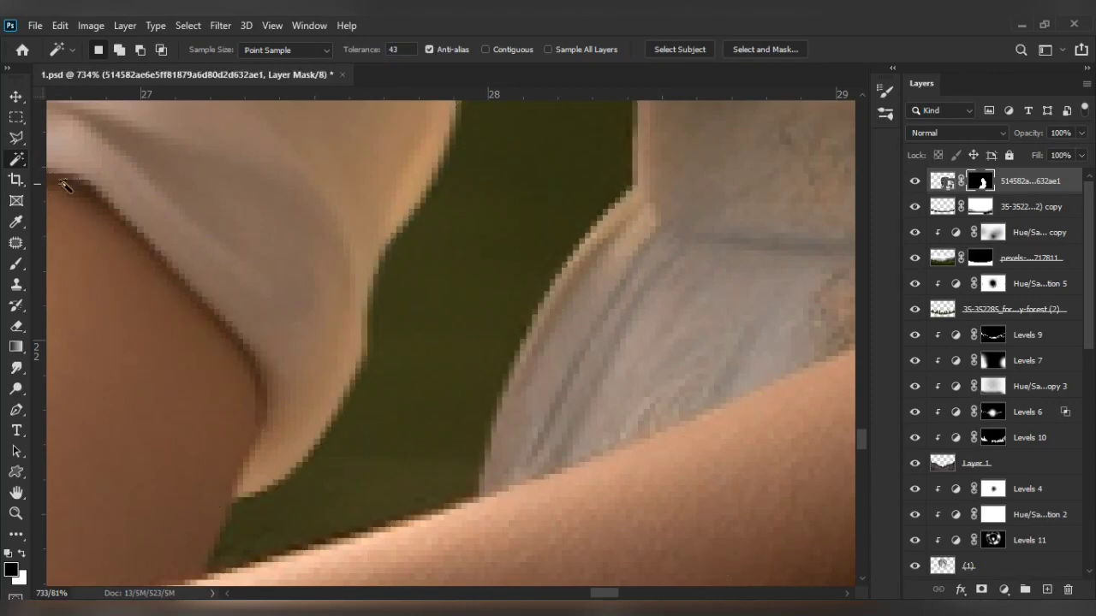
pyautogui.rightClick(16, 137)
pyautogui.click(90, 150)
pyautogui.scroll(-1, 240, 460)
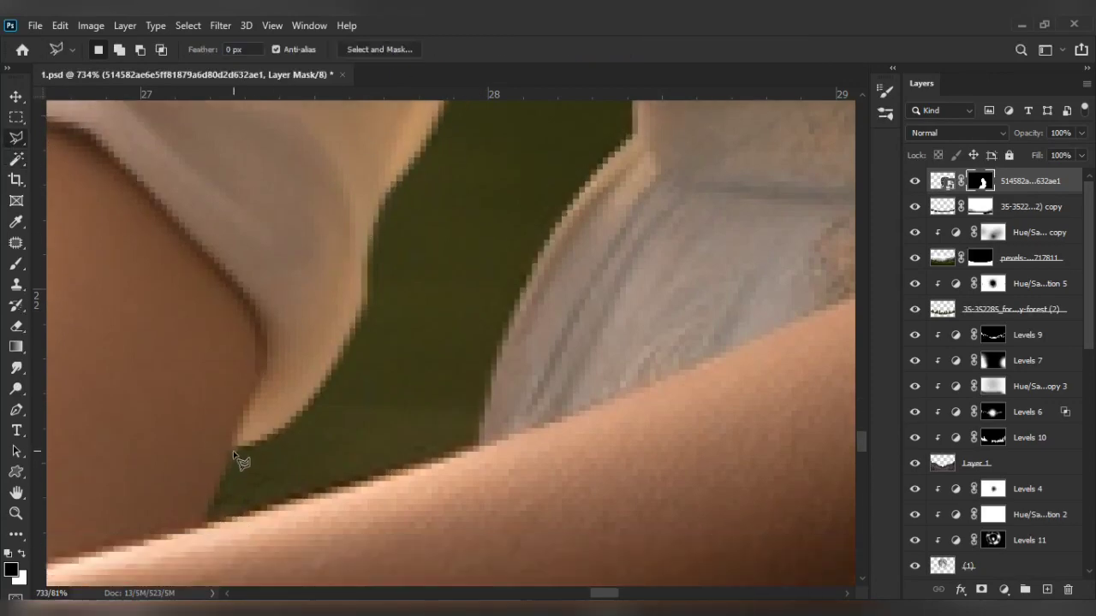
pyautogui.click(629, 132)
pyautogui.scroll(5, 632, 228)
pyautogui.click(367, 525)
pyautogui.scroll(-2, 254, 525)
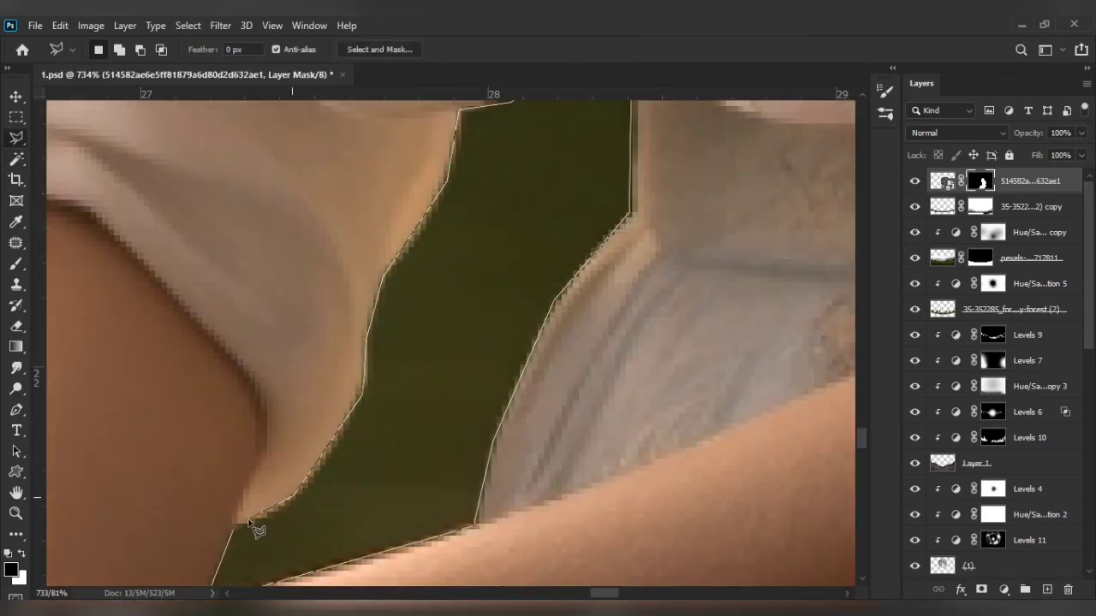
pyautogui.hotkey('ctrl', 'd')
# - Keep brushing the mask around the hair and neckline to trim leftover background
pyautogui.press('b')
pyautogui.scroll(3, 309, 394)
pyautogui.scroll(-1, 220, 379)
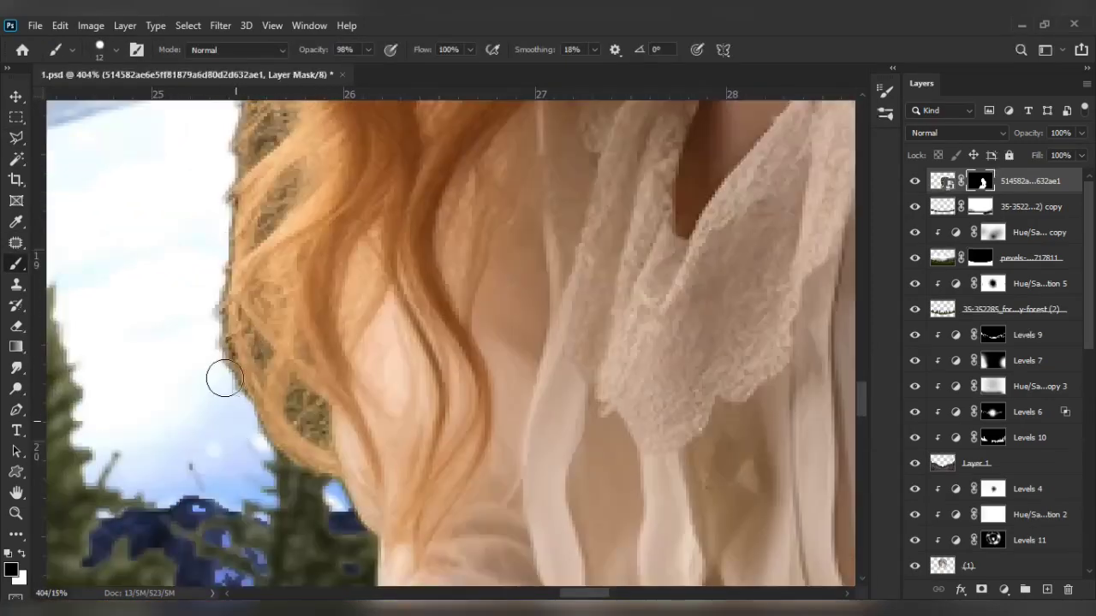
pyautogui.scroll(-1, 227, 269)
pyautogui.scroll(-1, 257, 276)
pyautogui.scroll(-2, 204, 448)
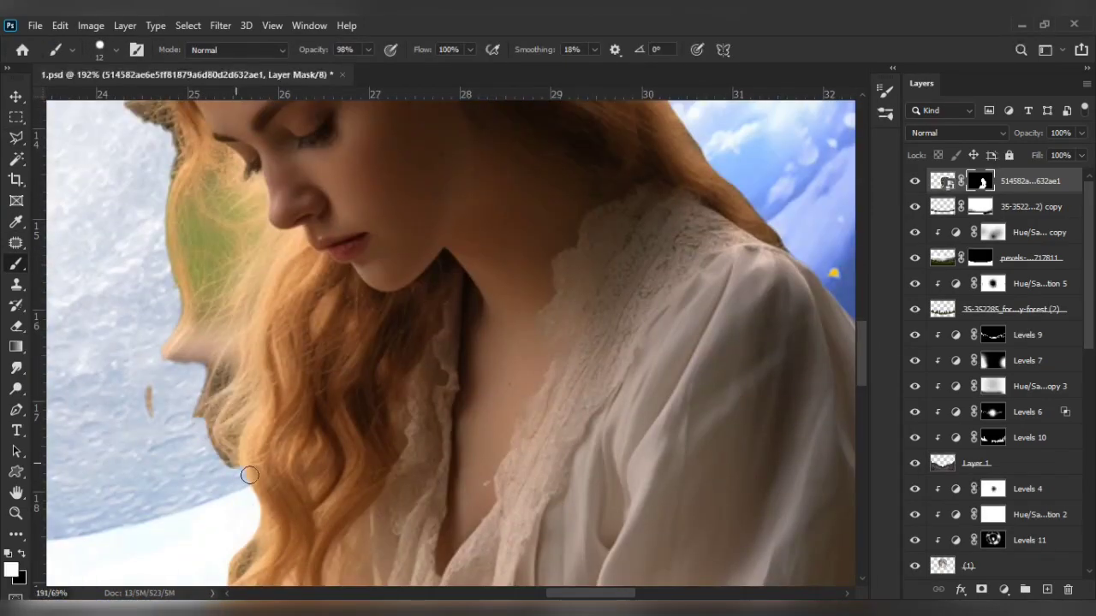
pyautogui.scroll(-1, 193, 398)
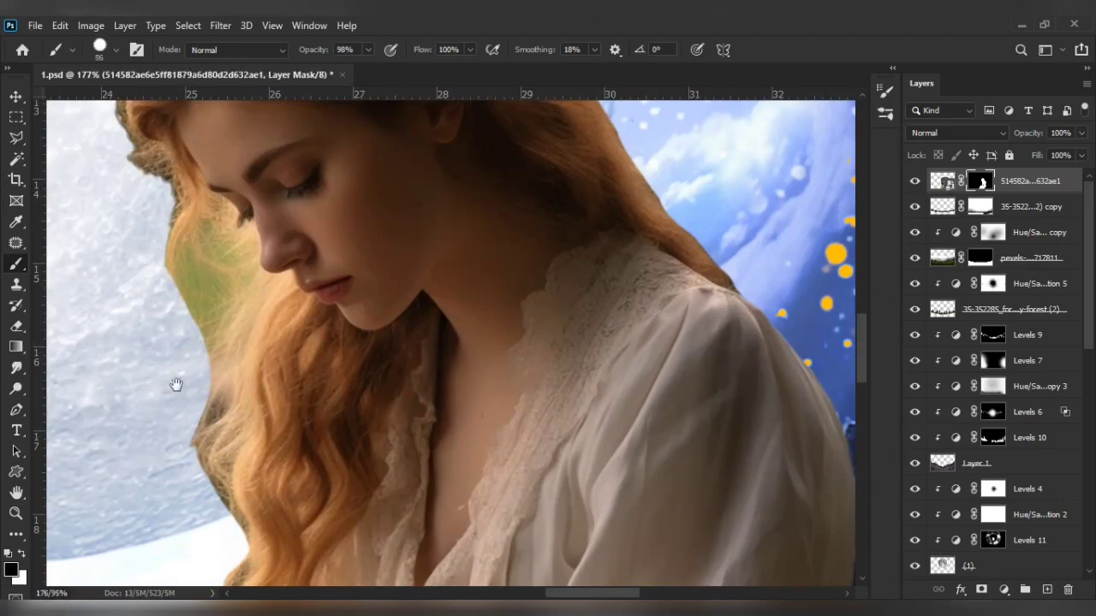
pyautogui.scroll(3, 323, 173)
pyautogui.scroll(-2, 403, 428)
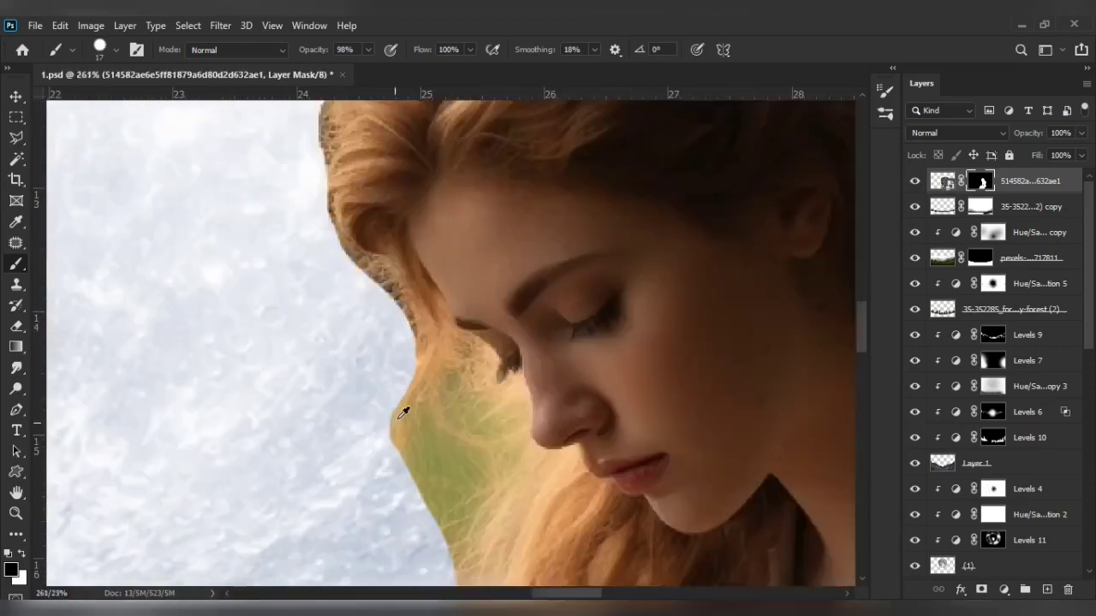
pyautogui.scroll(1, 360, 359)
pyautogui.scroll(1, 321, 304)
pyautogui.scroll(2, 445, 188)
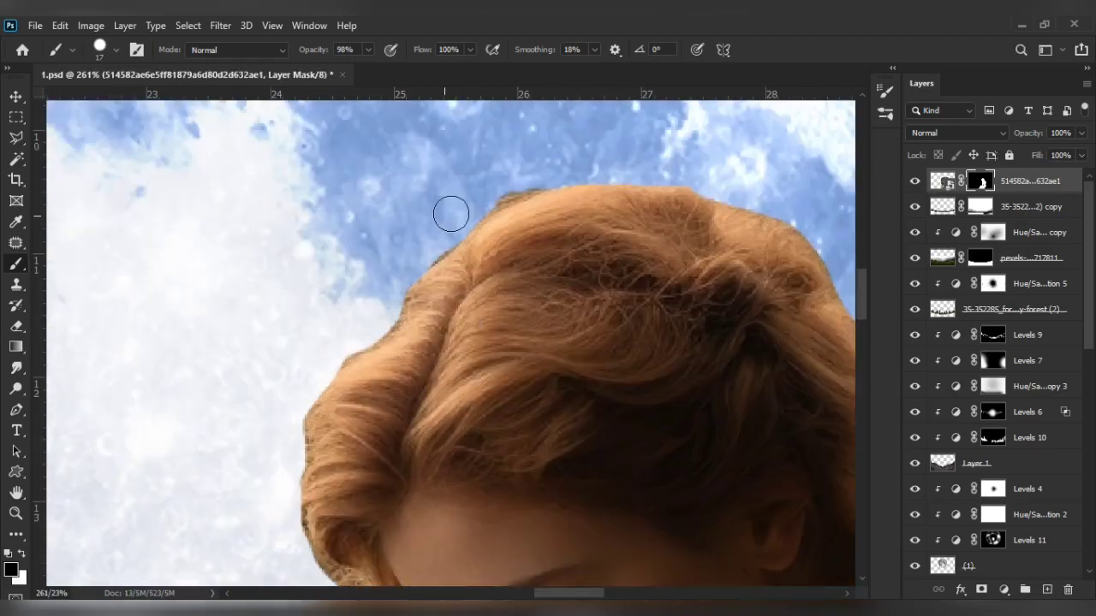
pyautogui.scroll(-5, 399, 343)
pyautogui.scroll(2, 445, 325)
# - Try a colourised Hue/Saturation layer above the woman, then delete it
pyautogui.click(1004, 590)
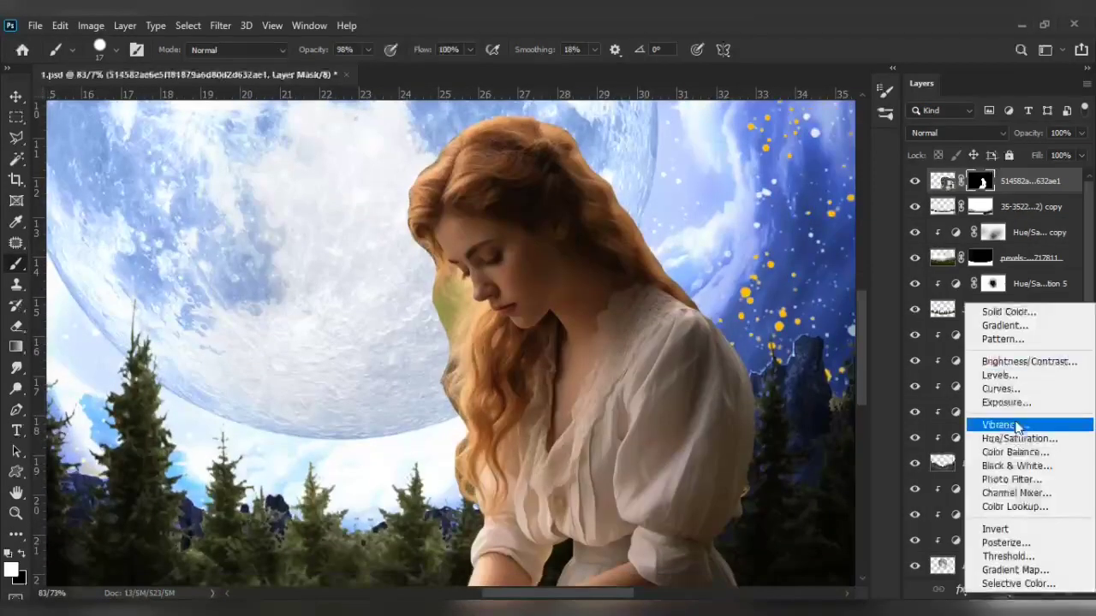
pyautogui.click(1001, 438)
pyautogui.click(832, 406)
pyautogui.press('b')
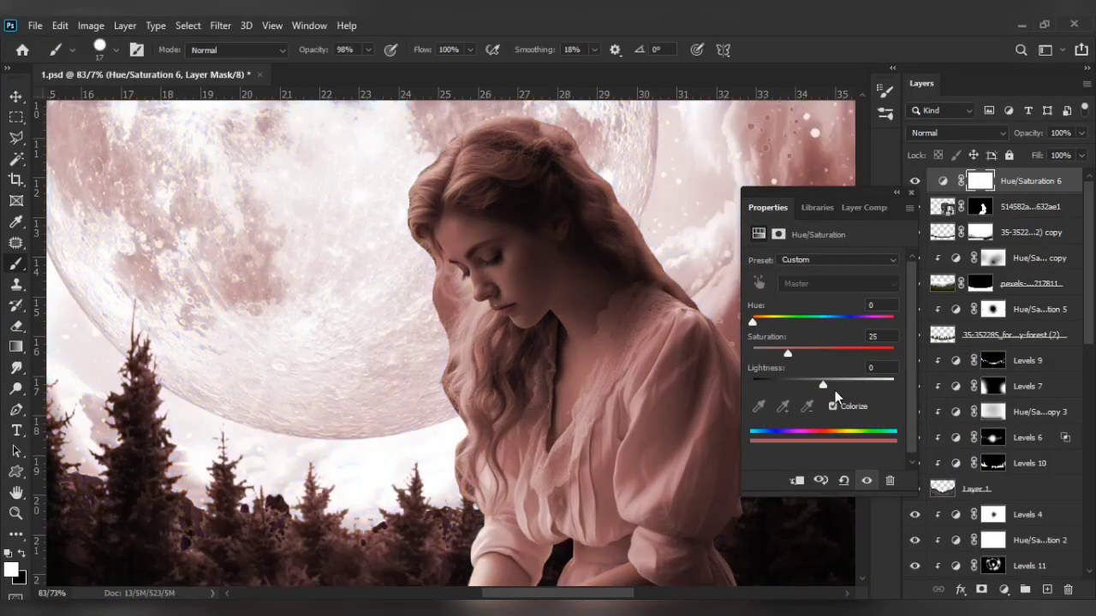
pyautogui.moveTo(788, 430); pyautogui.dragTo(845, 430)
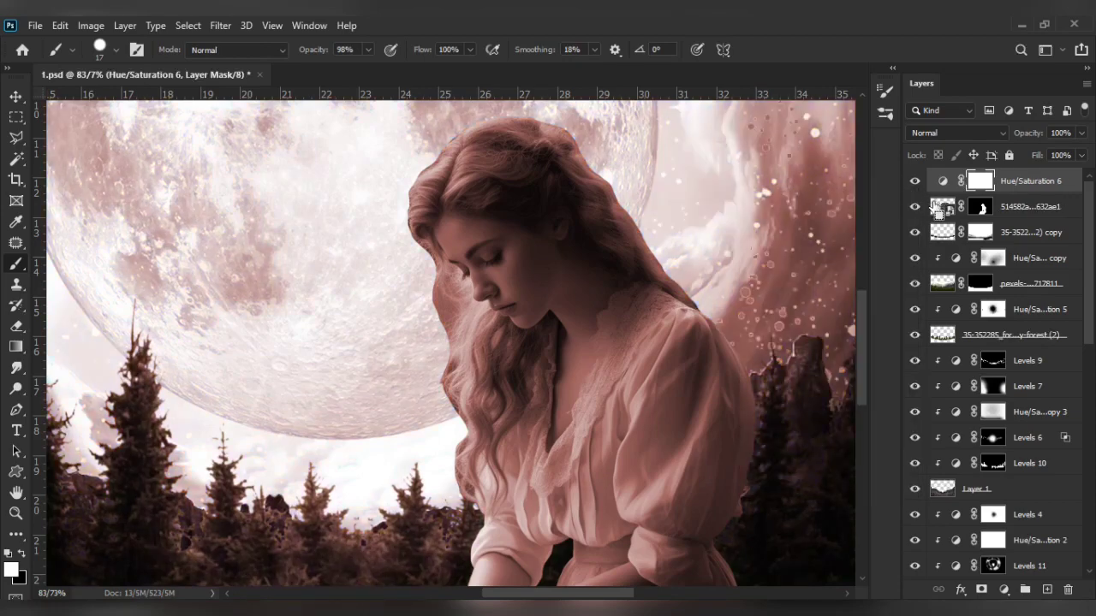
pyautogui.press('Delete')
# - Add a clipped Hue/Saturation layer with Yellows Hue +28, Saturation -67, Lightness +100
pyautogui.click(1003, 590)
pyautogui.click(1019, 436)
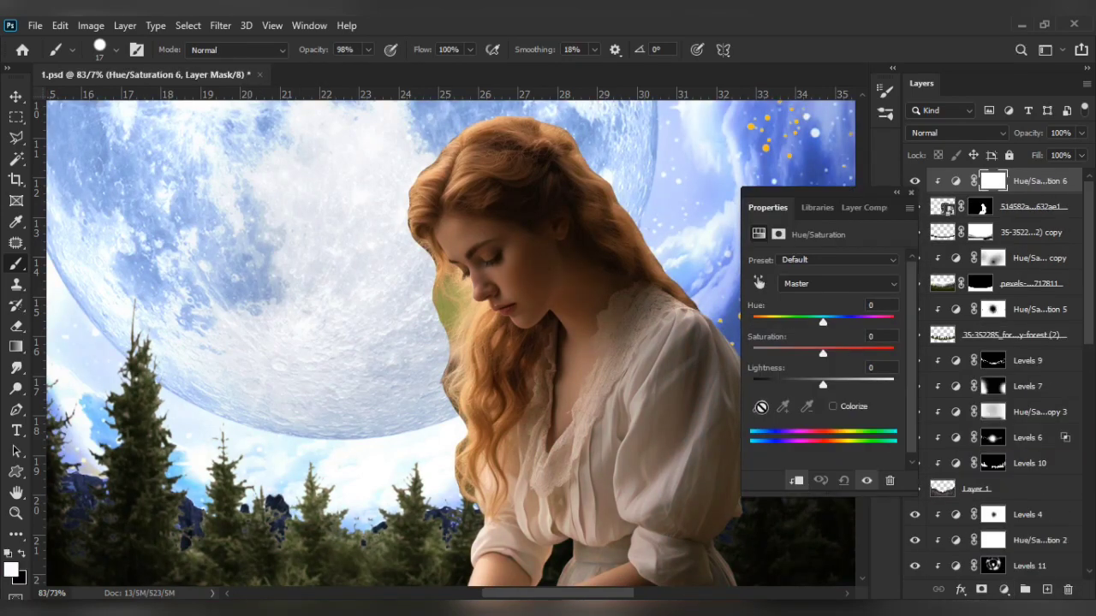
pyautogui.moveTo(830, 319); pyautogui.dragTo(867, 325)
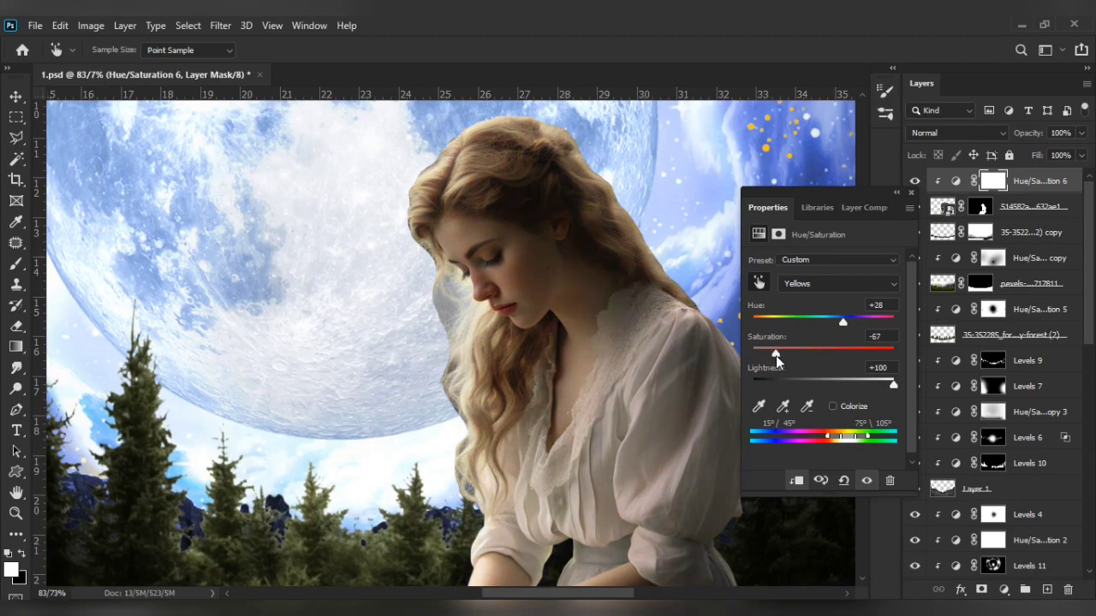
pyautogui.click(911, 192)
# - Invert the Hue/Saturation 6 mask and paint white on the yellow-green hair fringe with a soft brush
pyautogui.hotkey('ctrl', 'i')
pyautogui.scroll(3, 431, 205)
pyautogui.press('b')
pyautogui.rightClick(463, 385)
pyautogui.doubleClick(524, 479)
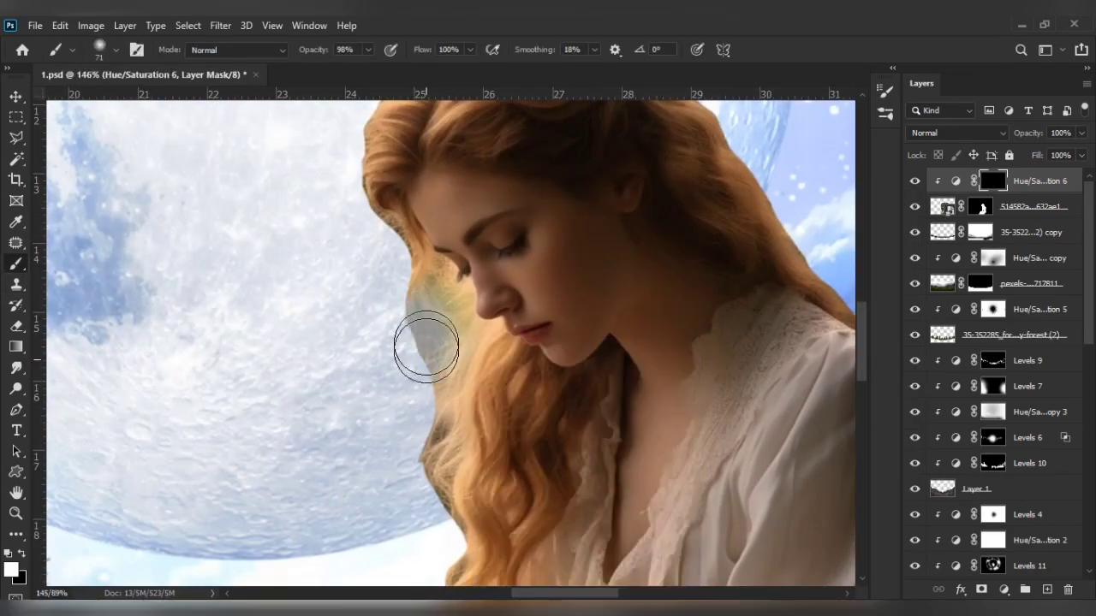
pyautogui.scroll(3, 391, 376)
pyautogui.scroll(2, 333, 300)
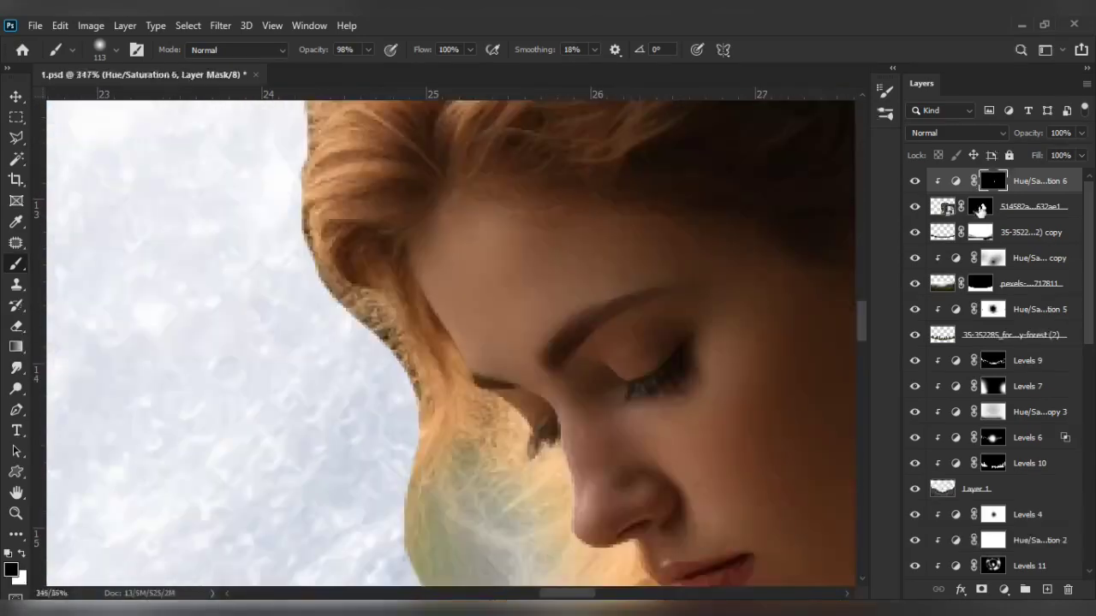
pyautogui.press('[')
pyautogui.press('[')
pyautogui.press('[')
pyautogui.hotkey('alt', '[')
pyautogui.scroll(-2, 294, 259)
# - Paint black with a small brush on the woman's mask along her hair and dress edges
pyautogui.scroll(-3, 293, 260)
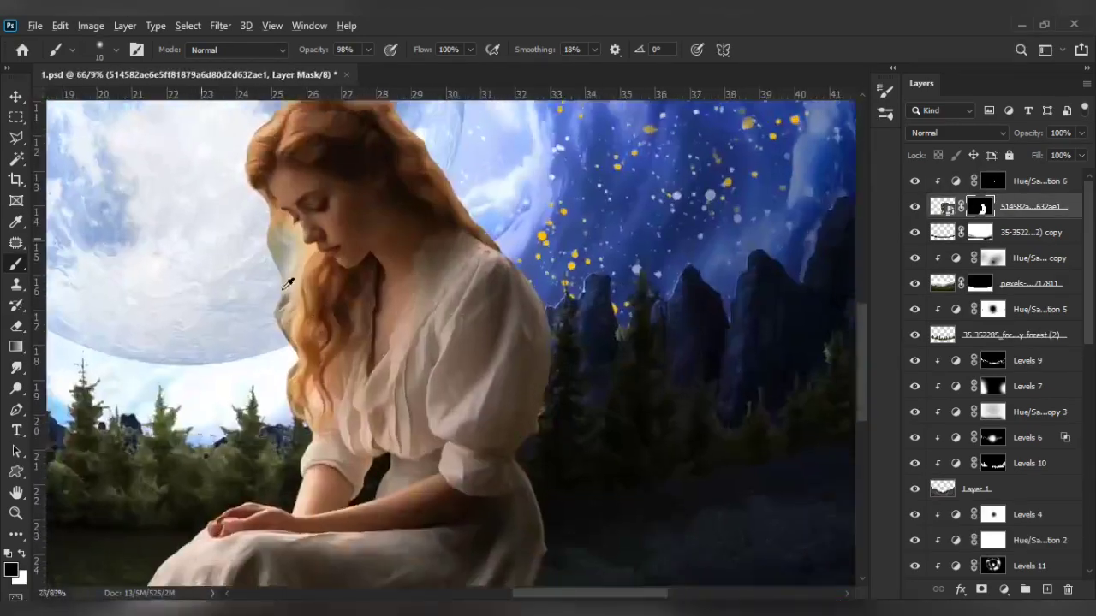
pyautogui.scroll(3, 258, 318)
pyautogui.hotkey('alt', '[')
pyautogui.hotkey('alt', '[')
pyautogui.hotkey('alt', '[')
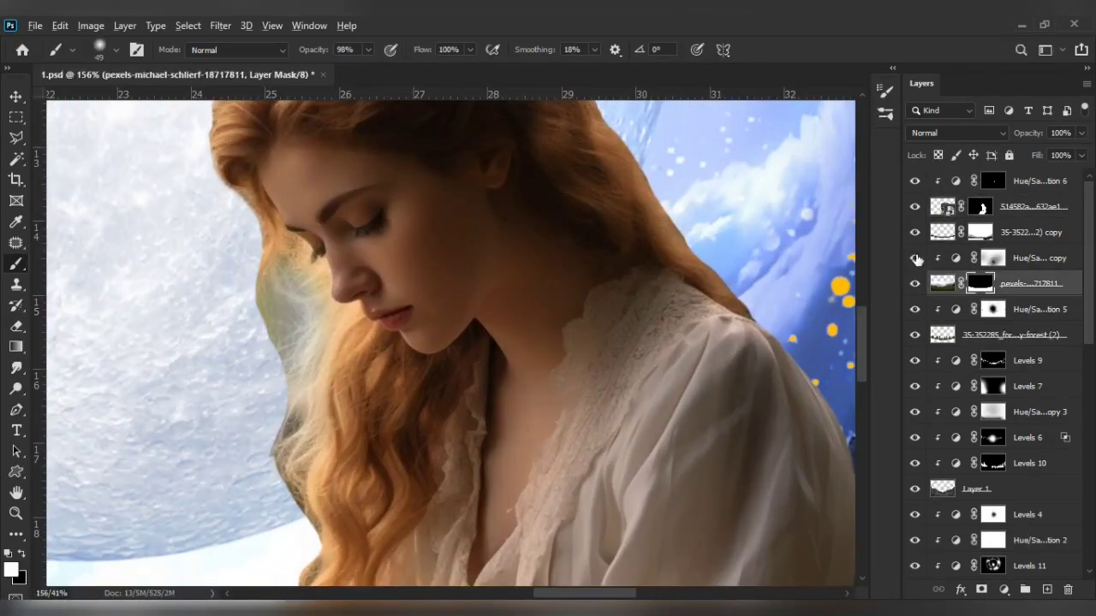
pyautogui.hotkey('alt', ']')
pyautogui.hotkey('alt', ']')
pyautogui.hotkey('alt', ']')
pyautogui.press('x')
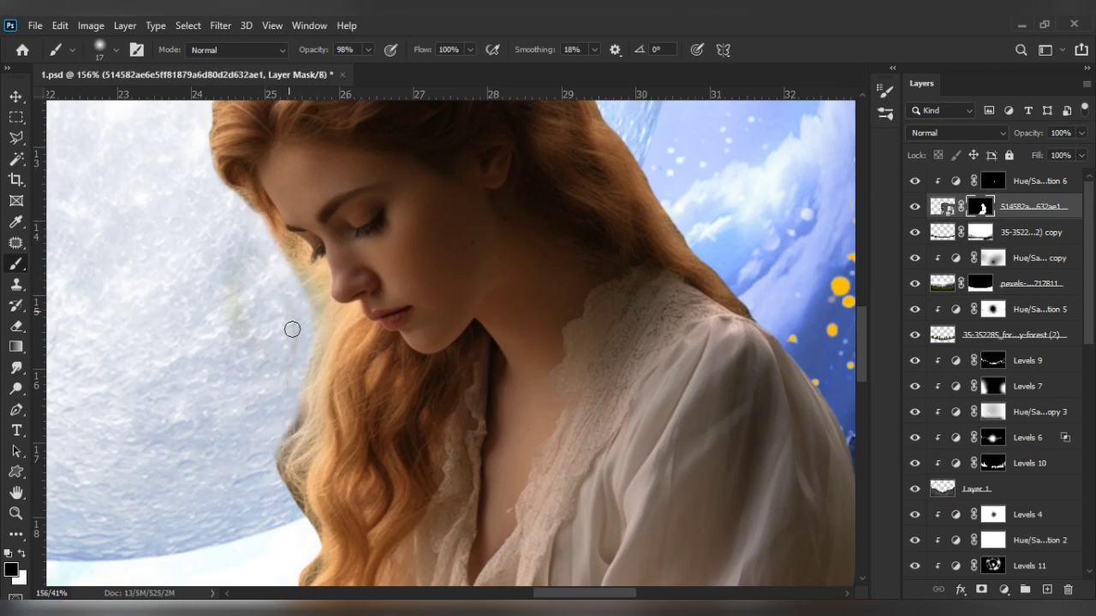
pyautogui.scroll(3, 260, 320)
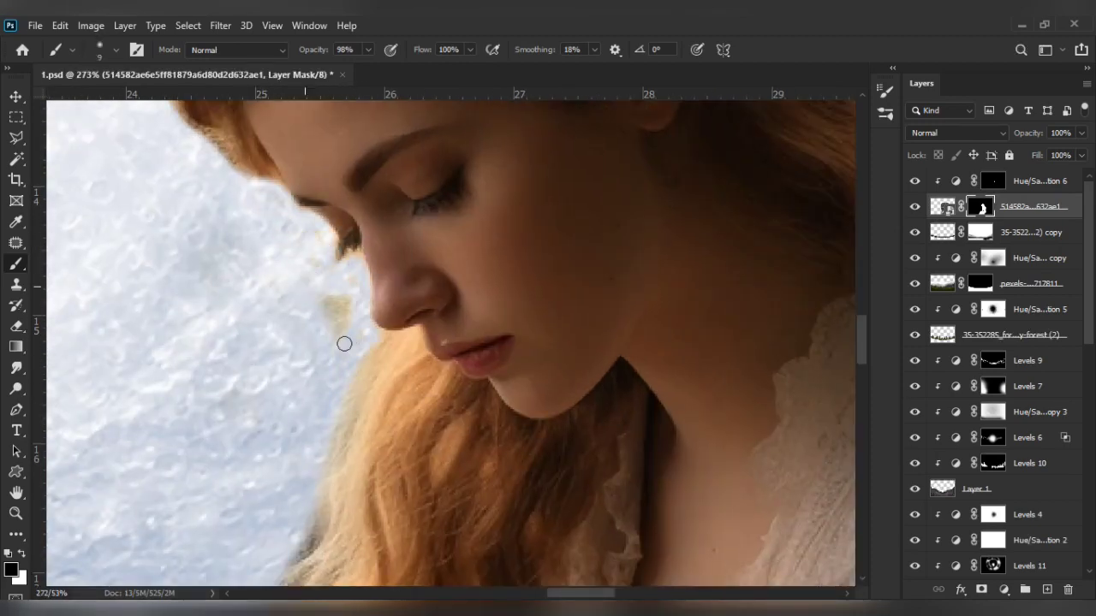
pyautogui.scroll(3, 345, 344)
pyautogui.press('x')
pyautogui.scroll(-8, 348, 294)
pyautogui.scroll(4, 428, 306)
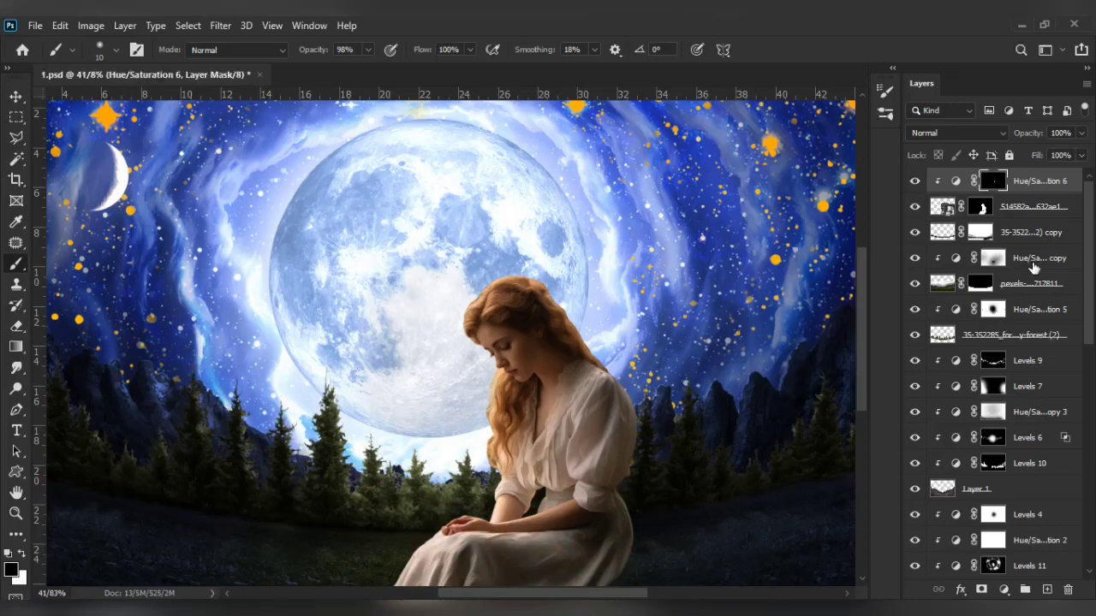
# - Add a Hue/Saturation layer (Hue +230, Saturation 53) limited to the woman, with an inverted mask
pyautogui.click(1004, 589)
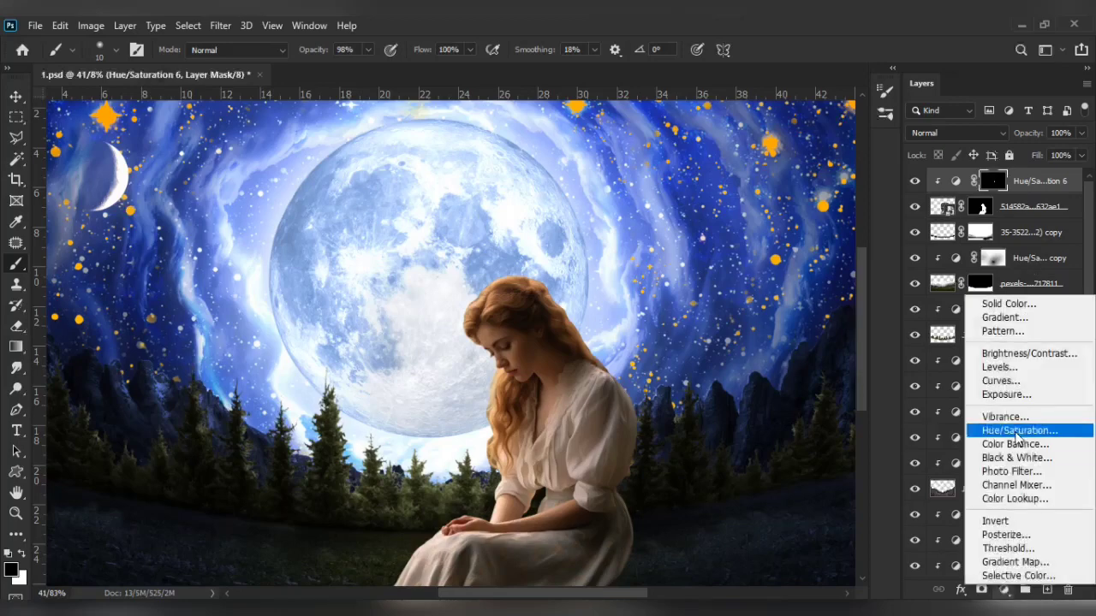
pyautogui.click(1007, 428)
pyautogui.click(797, 481)
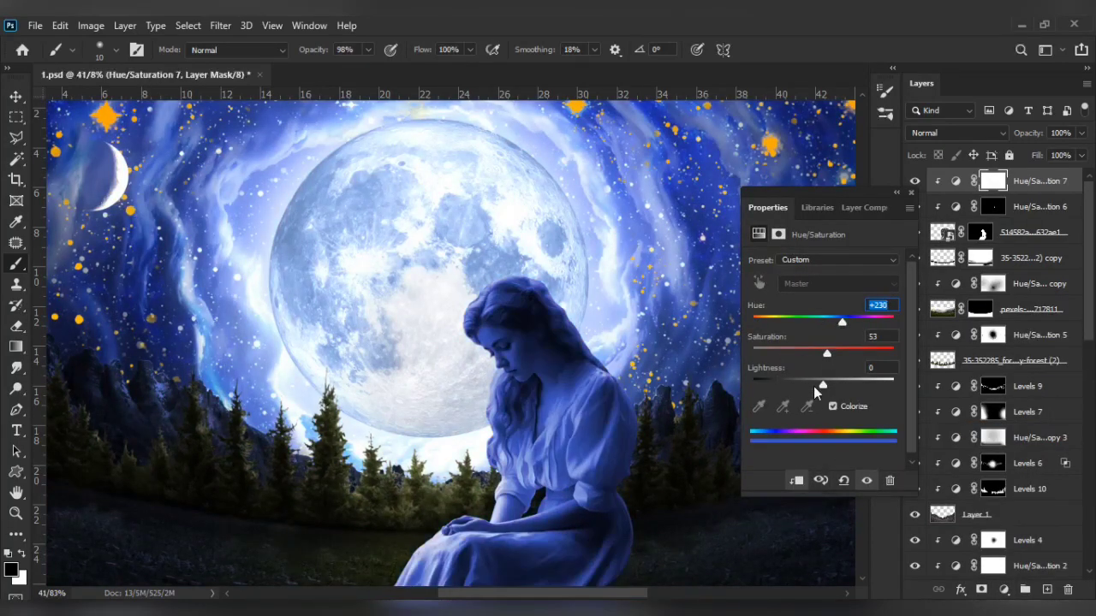
pyautogui.click(911, 192)
pyautogui.hotkey('ctrl', 'i')
# - Paint the blue tint onto the woman's lower dress with a smaller brush
pyautogui.scroll(2, 599, 316)
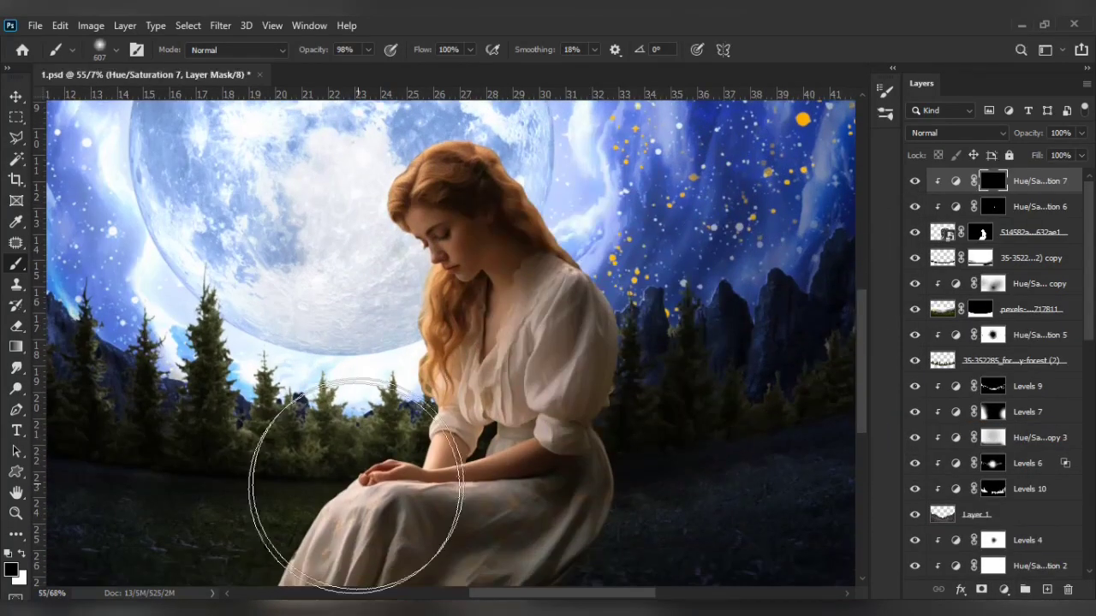
pyautogui.scroll(-3, 357, 485)
pyautogui.press('[')
pyautogui.press('[')
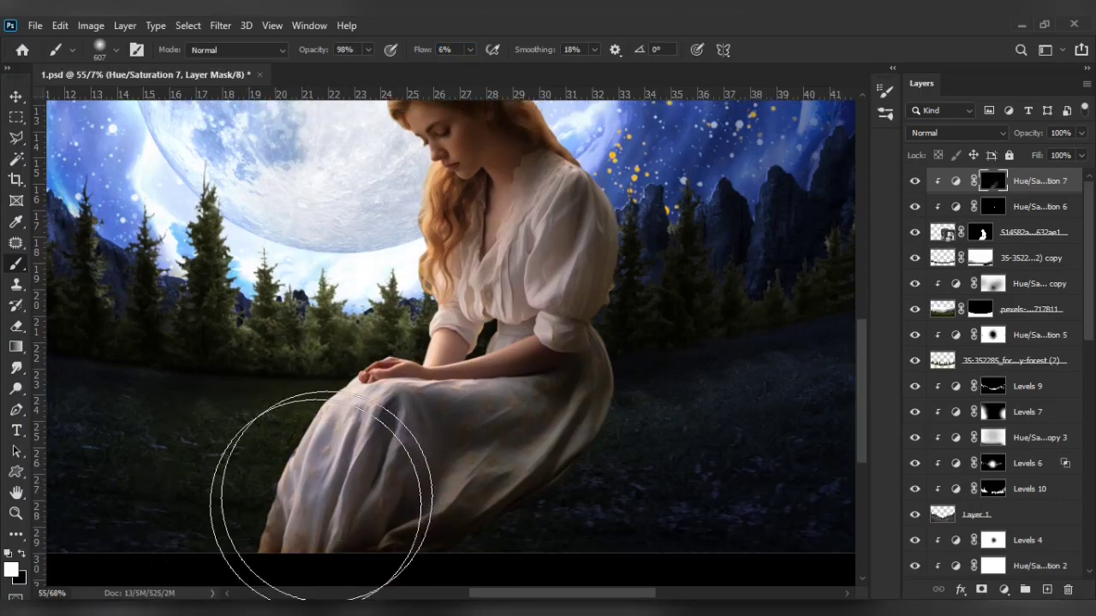
pyautogui.scroll(5, 318, 489)
pyautogui.moveTo(428, 220); pyautogui.dragTo(588, 343)
pyautogui.scroll(-6, 220, 491)
pyautogui.scroll(5, 220, 492)
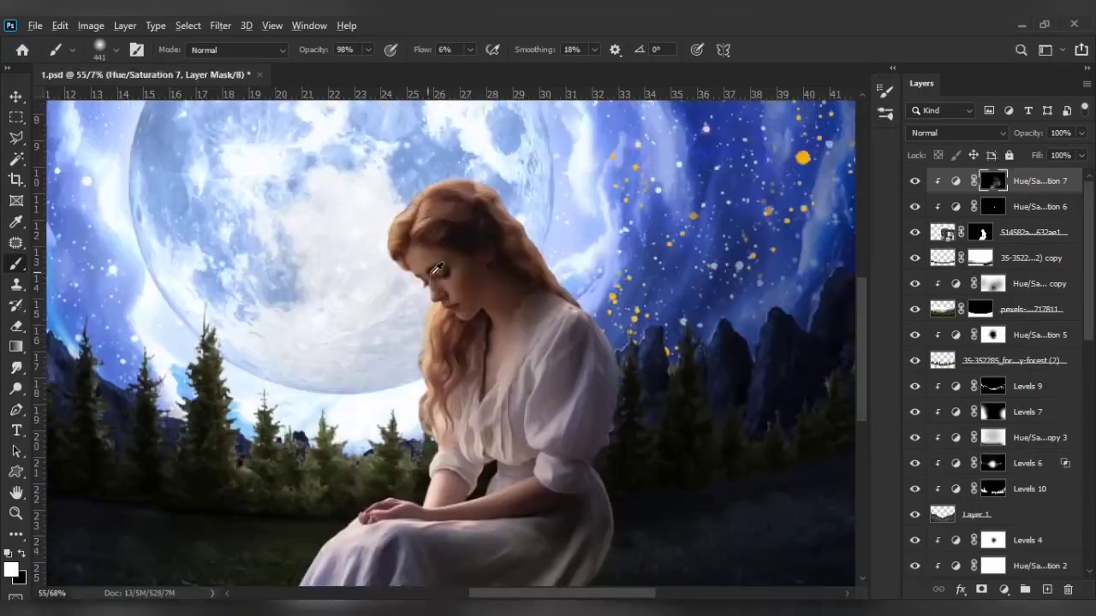
pyautogui.scroll(3, 342, 232)
# - Refine the mask across her figure with a finer brush, zooming and panning as needed
pyautogui.press('[')
pyautogui.press('[')
pyautogui.press('[')
pyautogui.scroll(-3, 482, 489)
pyautogui.scroll(-3, 599, 441)
pyautogui.hscroll(3, 600, 440)
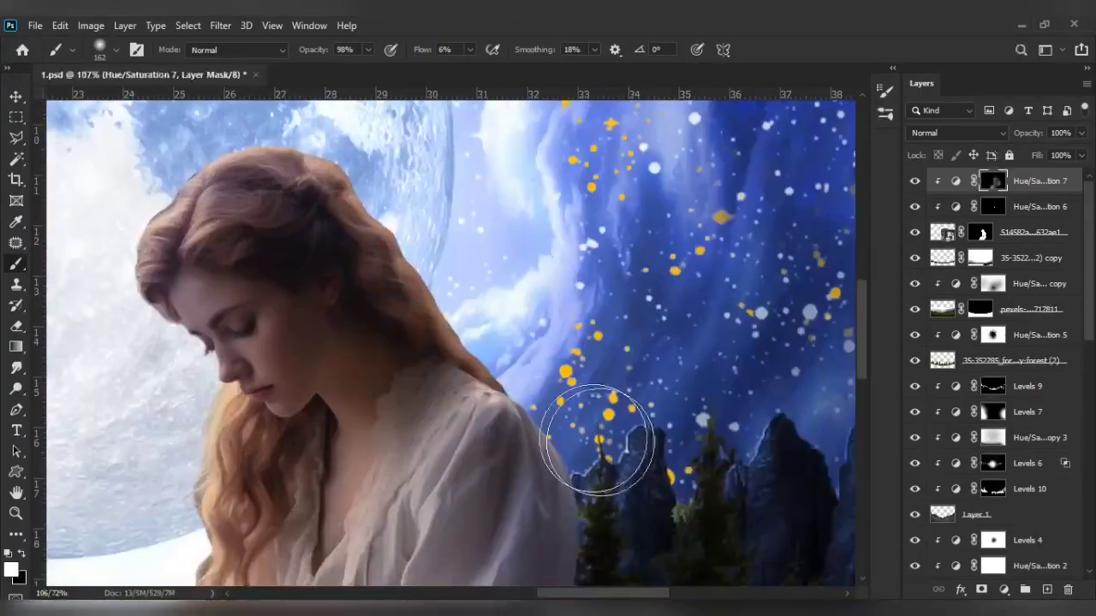
pyautogui.scroll(-2, 526, 465)
pyautogui.scroll(-3, 489, 379)
pyautogui.scroll(-3, 411, 518)
pyautogui.scroll(-1, 412, 518)
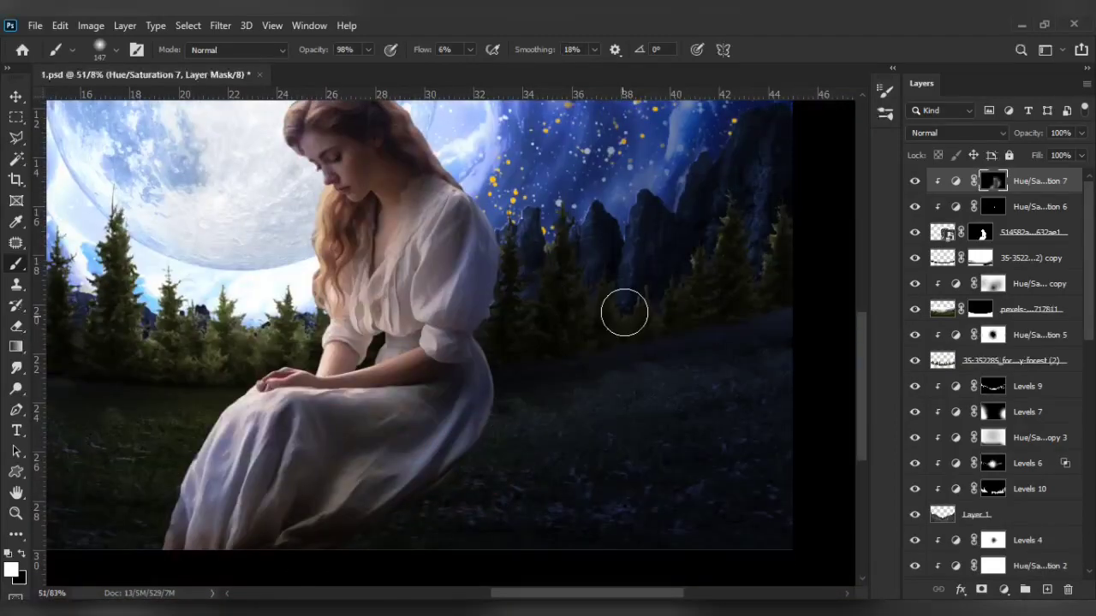
pyautogui.scroll(-2, 624, 311)
pyautogui.scroll(5, 588, 317)
pyautogui.scroll(3, 588, 318)
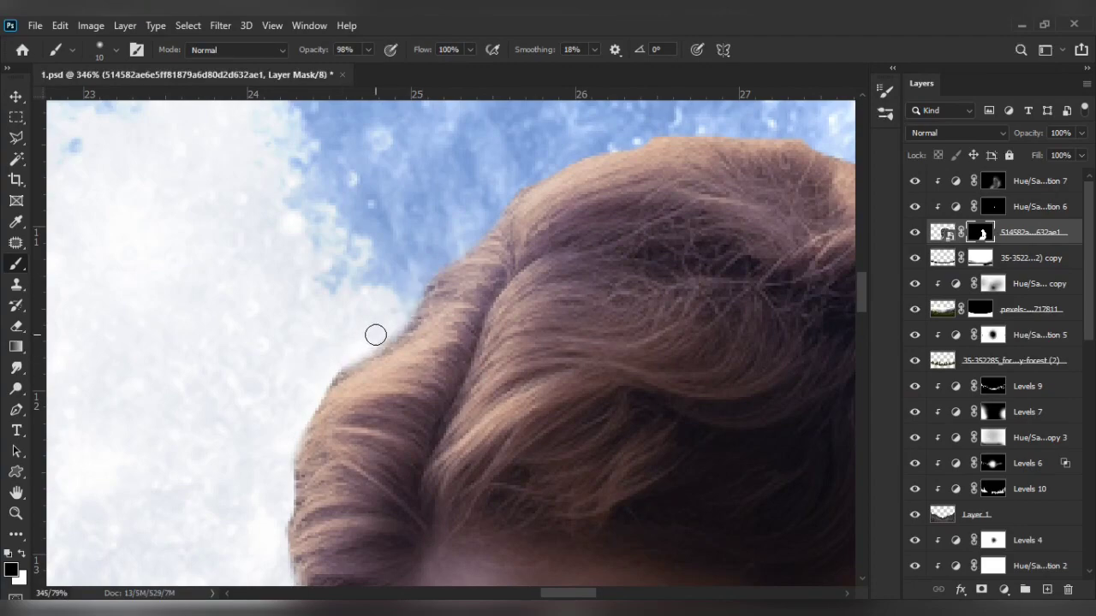
# - Add a Levels layer with output black raised to 195, its mask inverted, painting in white
pyautogui.scroll(-4, 590, 208)
pyautogui.click(1004, 590)
pyautogui.click(1006, 375)
pyautogui.moveTo(775, 423); pyautogui.dragTo(867, 423)
pyautogui.click(911, 193)
pyautogui.hotkey('ctrl', 'i')
pyautogui.scroll(3, 453, 240)
pyautogui.press('x')
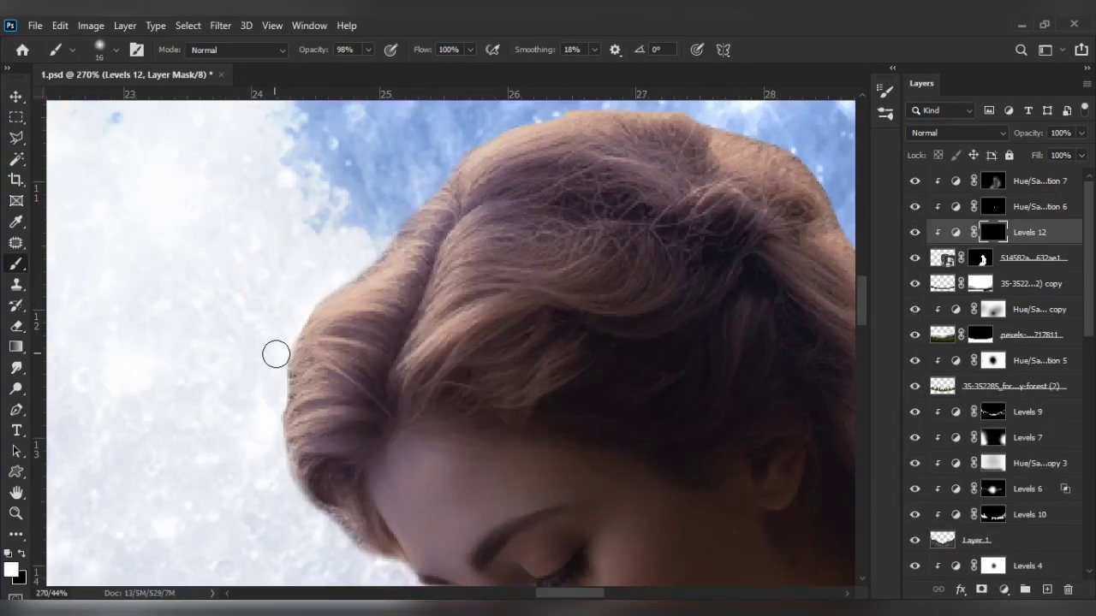
# - Zoom and pan in on the woman's hair and shoulder edges
pyautogui.scroll(2, 518, 133)
pyautogui.hscroll(2, 497, 197)
pyautogui.scroll(1, 381, 174)
pyautogui.hscroll(2, 381, 174)
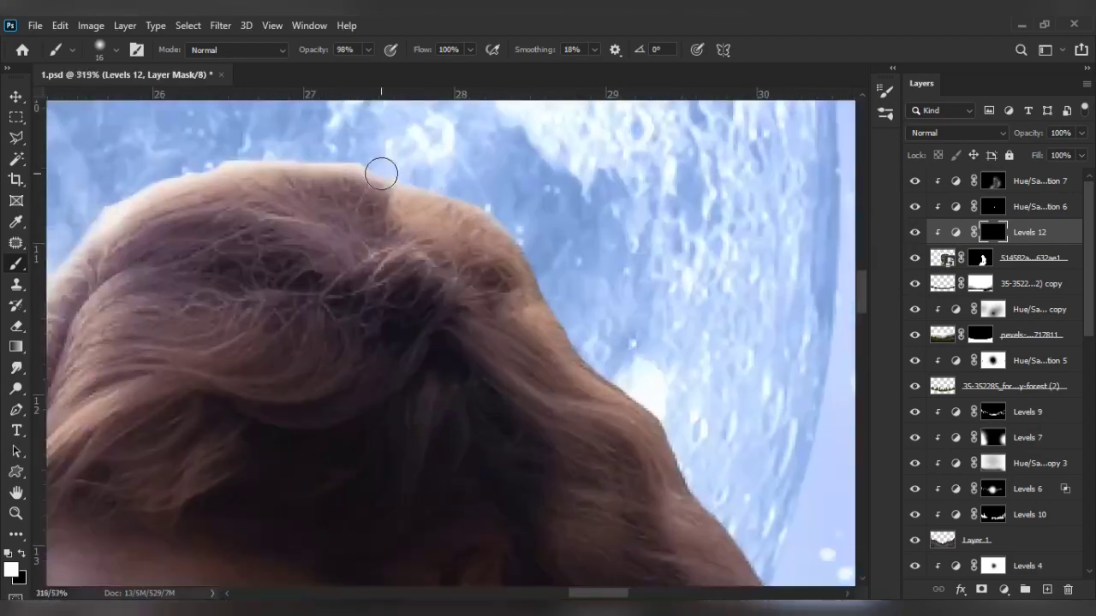
pyautogui.scroll(-1, 596, 363)
pyautogui.hscroll(2, 583, 358)
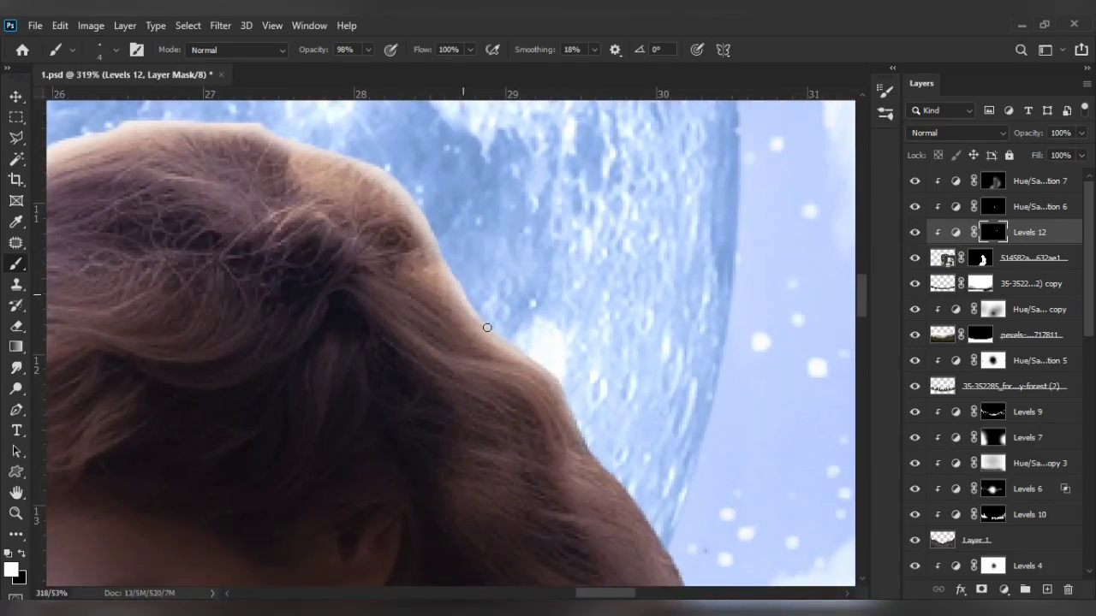
pyautogui.scroll(-2, 642, 504)
pyautogui.hscroll(2, 437, 306)
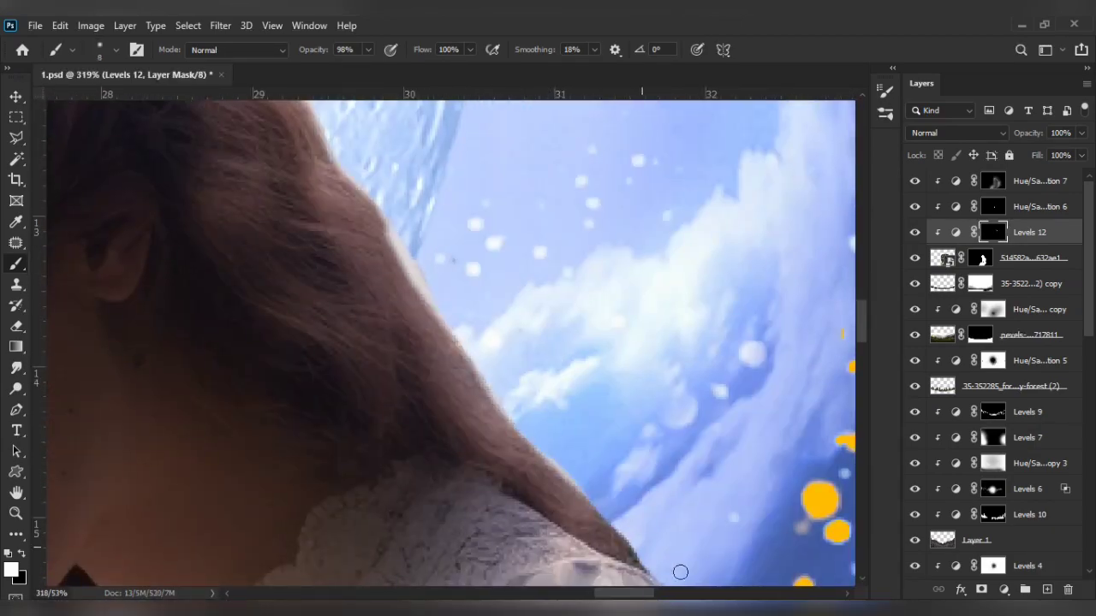
# - Move Levels 12 to the top of the layer stack and review its settings
pyautogui.moveTo(1042, 182); pyautogui.dragTo(1042, 177)
pyautogui.hotkey('ctrl', '0')
pyautogui.doubleClick(956, 181)
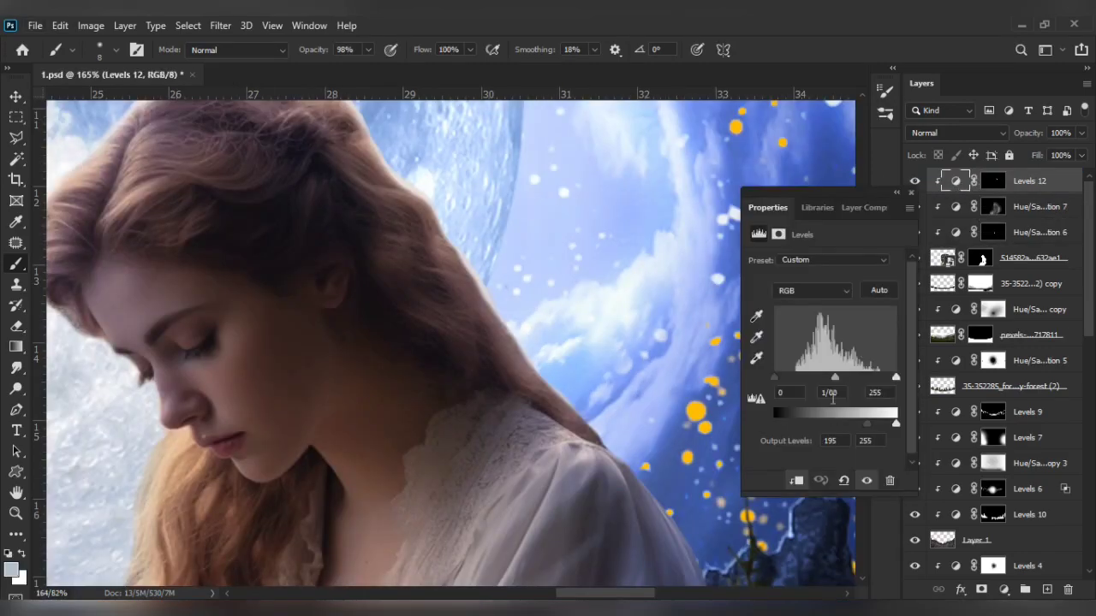
pyautogui.click(898, 193)
# - Pan and zoom around the woman's upper body to inspect the hair rim
pyautogui.scroll(-5, 599, 342)
pyautogui.hscroll(-4, 599, 342)
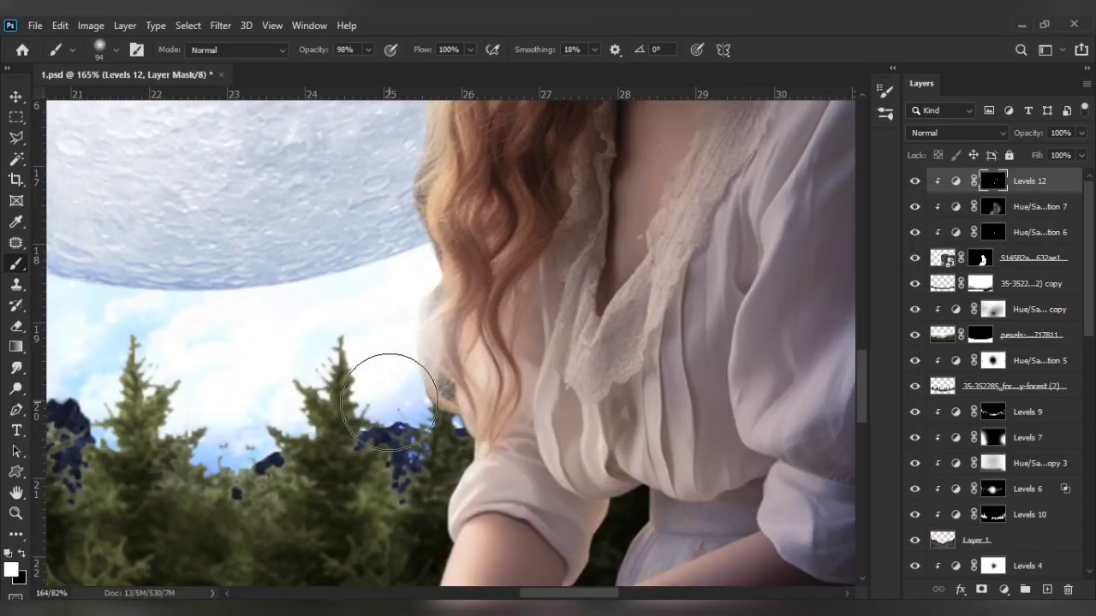
pyautogui.scroll(-5, 389, 389)
pyautogui.scroll(3, 440, 313)
pyautogui.scroll(3, 465, 282)
pyautogui.scroll(2, 462, 327)
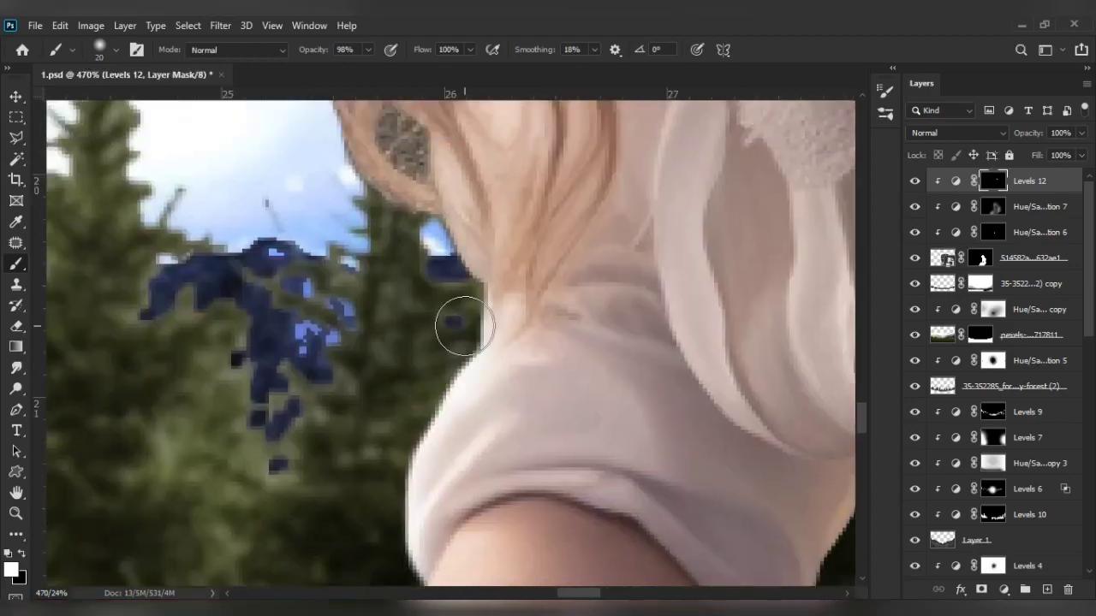
pyautogui.scroll(-5, 463, 327)
pyautogui.scroll(-3, 462, 327)
pyautogui.hscroll(-2, 137, 551)
pyautogui.scroll(-5, 603, 193)
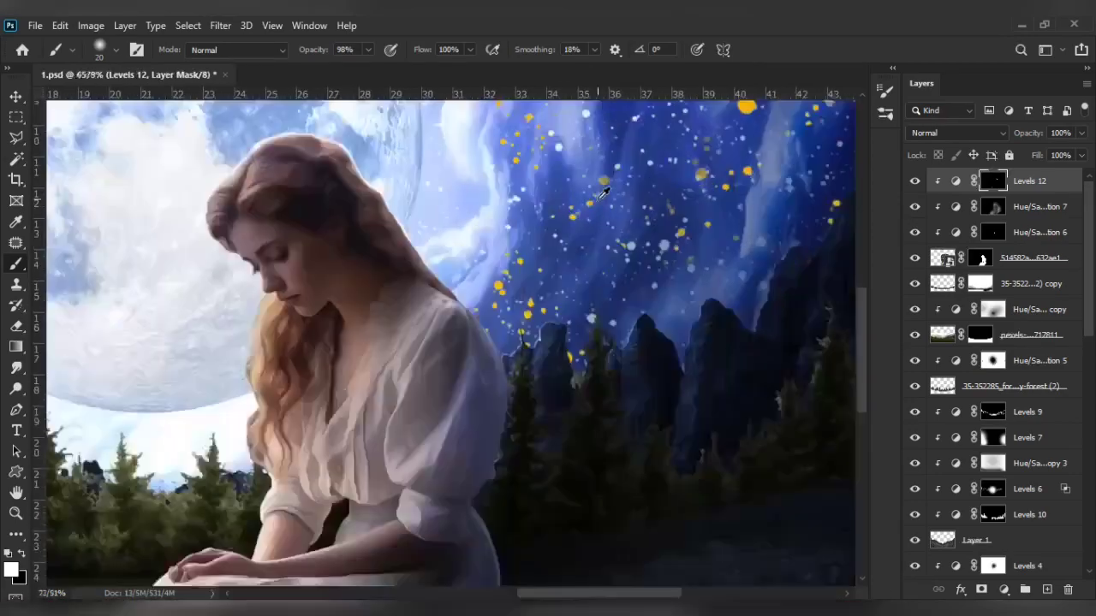
pyautogui.scroll(3, 532, 415)
# - Add a colorized Hue/Saturation layer desaturated to pale blue-grey, with its mask inverted
pyautogui.click(1003, 590)
pyautogui.click(993, 438)
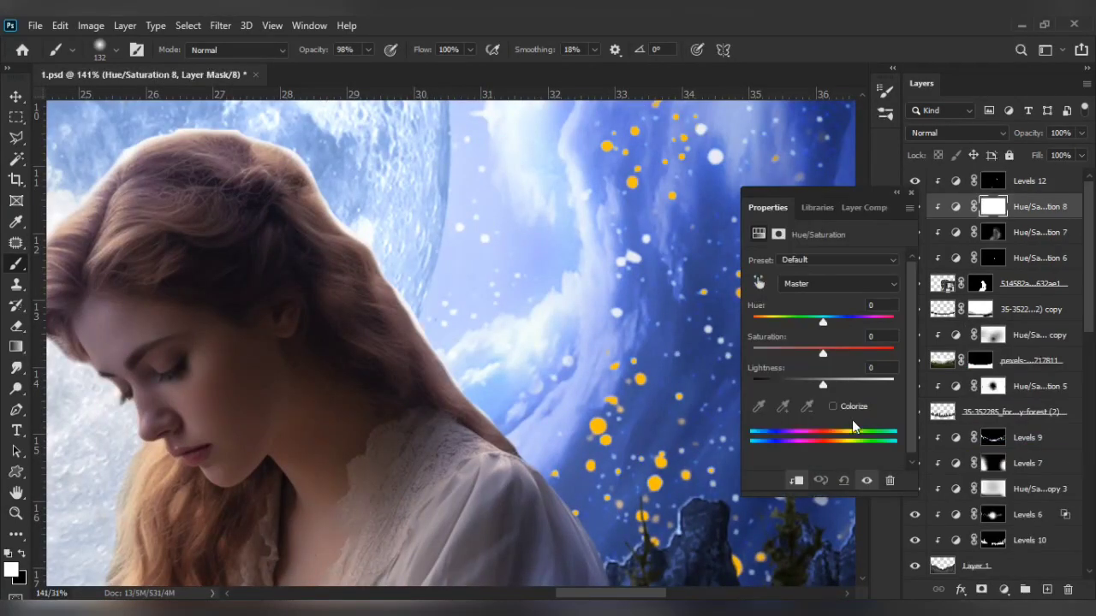
pyautogui.click(832, 406)
pyautogui.moveTo(881, 352)
pyautogui.mouseDown()
pyautogui.moveTo(856, 352)
pyautogui.moveTo(833, 381)
pyautogui.mouseUp()
pyautogui.click(911, 192)
pyautogui.hotkey('ctrl', 'i')
# - Paint the pale blue-grey tint onto the woman's edges, shrinking the brush for her hair
pyautogui.moveTo(366, 209); pyautogui.dragTo(610, 338)
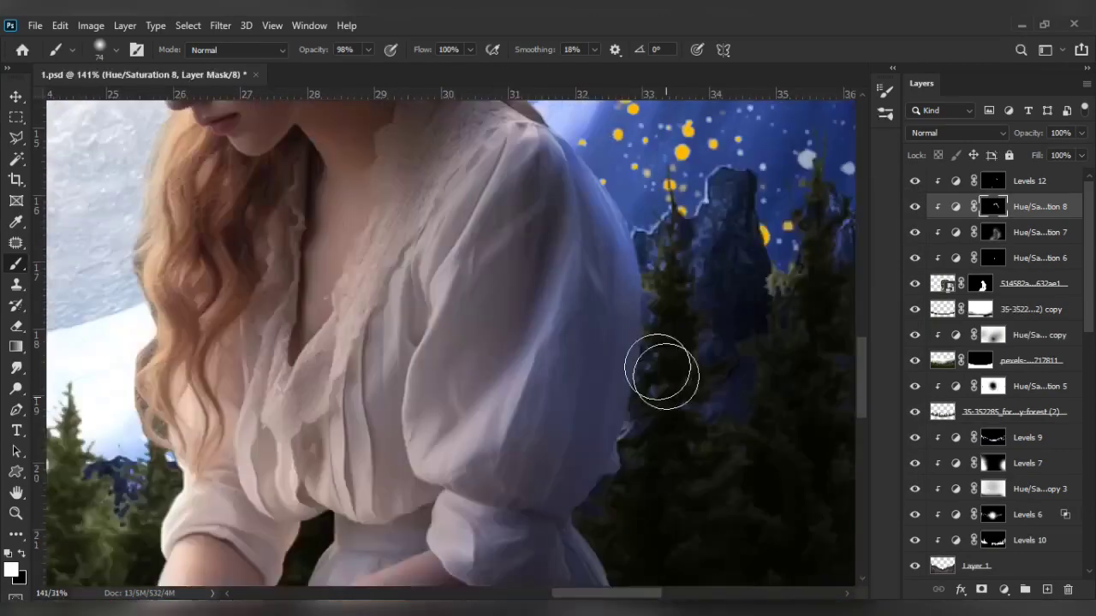
pyautogui.scroll(3, 680, 348)
pyautogui.scroll(2, 482, 452)
pyautogui.scroll(1, 472, 428)
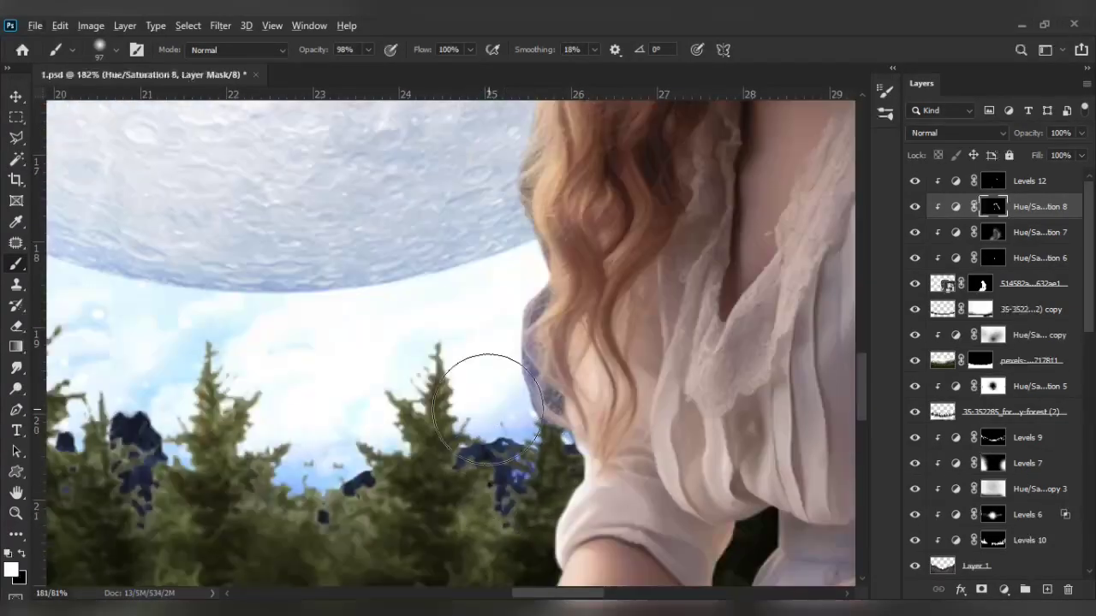
pyautogui.scroll(1, 489, 391)
pyautogui.press('[')
pyautogui.press('[')
pyautogui.press('[')
pyautogui.scroll(1, 454, 295)
pyautogui.scroll(1, 445, 317)
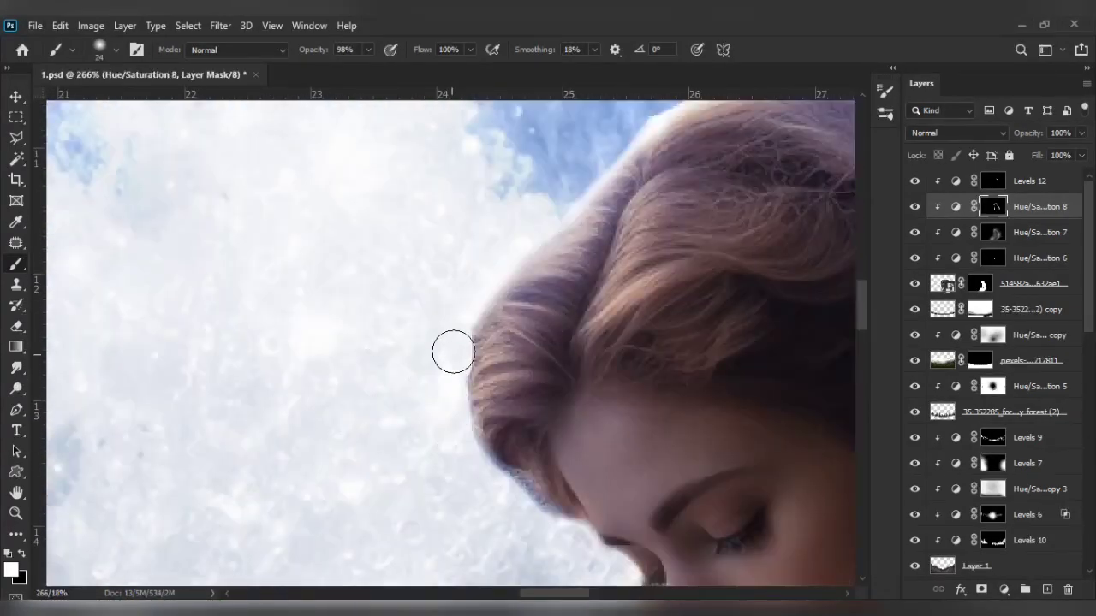
# - Target the Levels 12 mask, keeping Normal blending, to extend the rim along her hair top
pyautogui.click(990, 183)
pyautogui.scroll(-2, 980, 133)
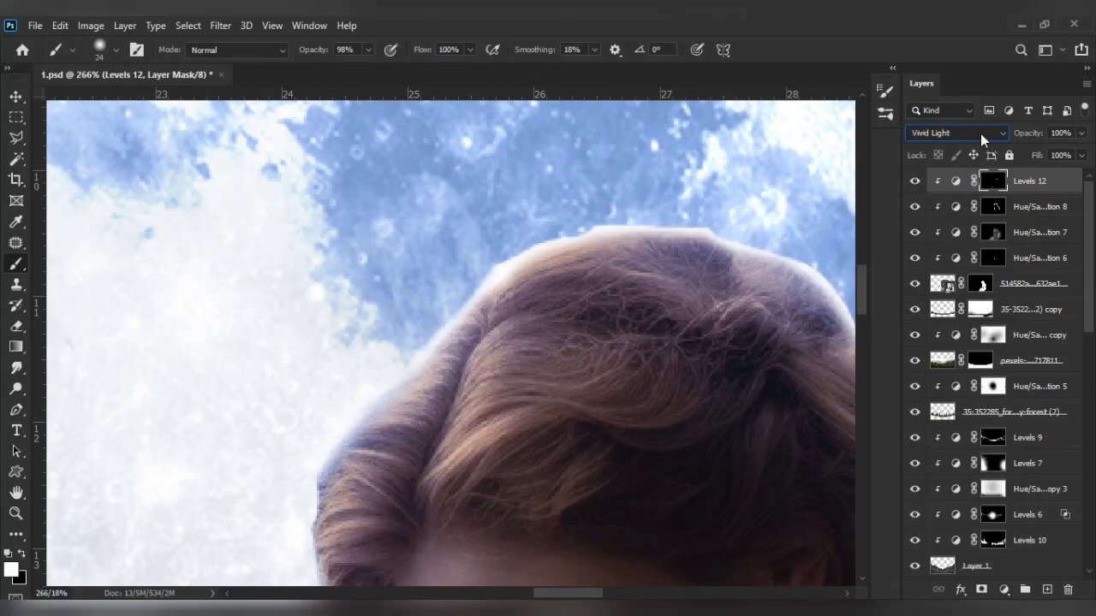
pyautogui.click(980, 134)
pyautogui.press('Escape')
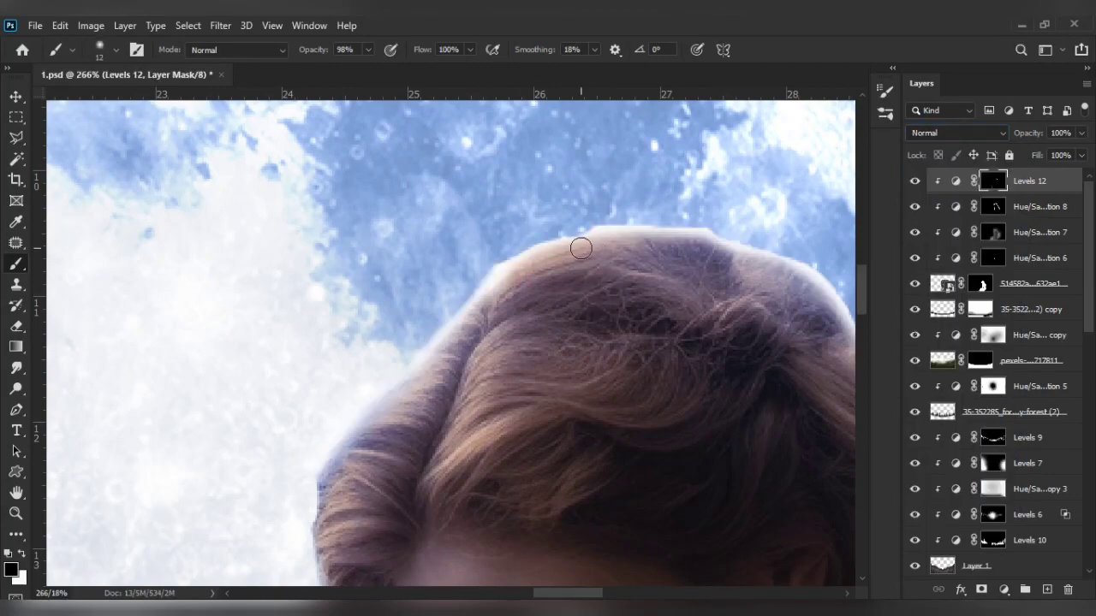
pyautogui.hscroll(5, 460, 317)
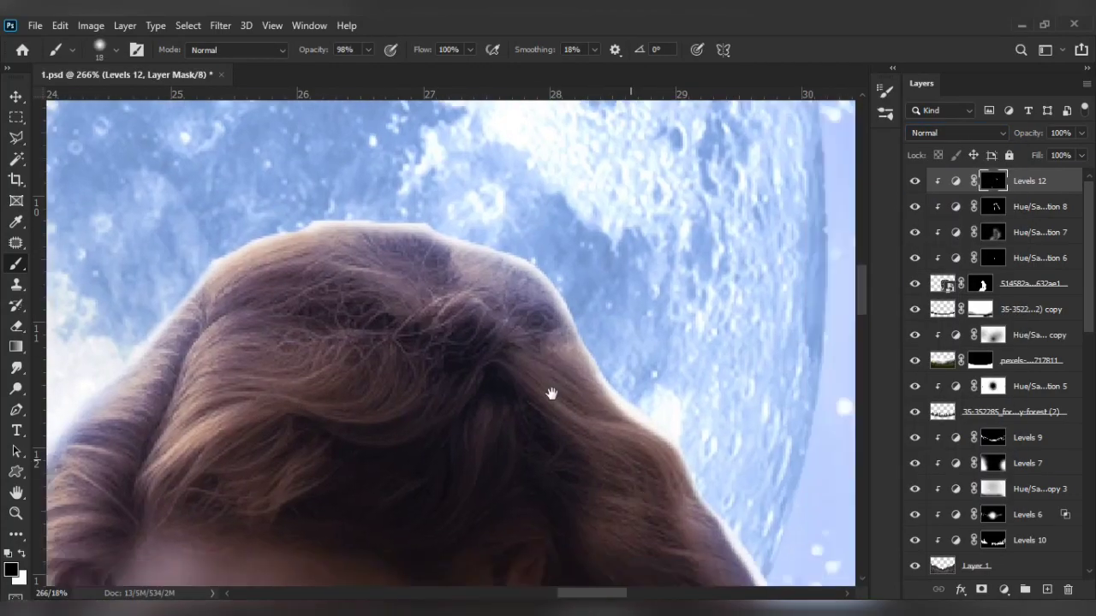
pyautogui.scroll(-5, 556, 394)
pyautogui.hscroll(5, 557, 394)
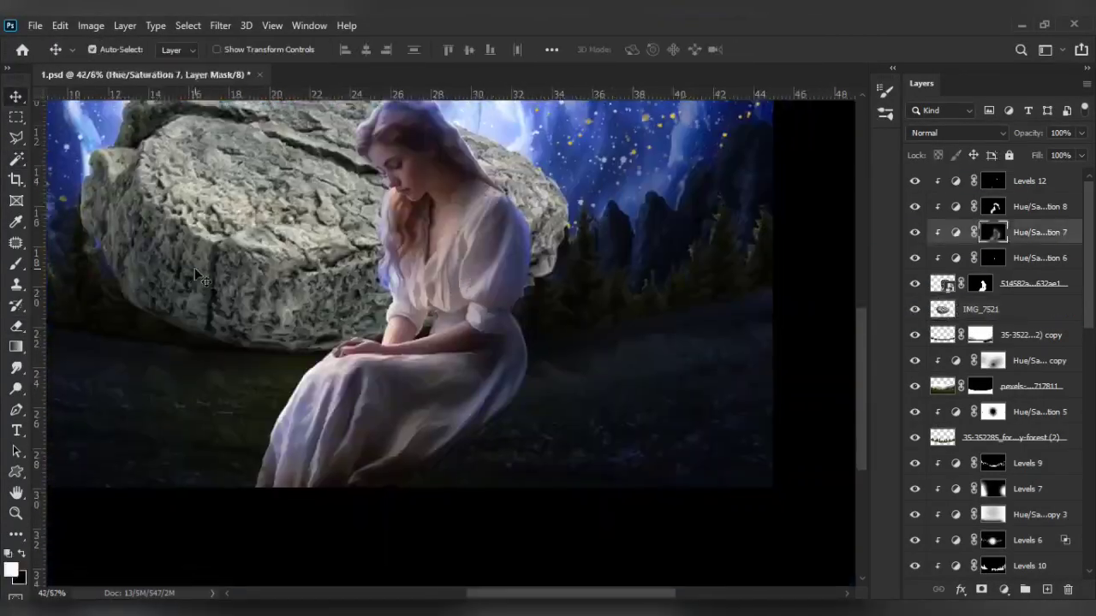
# - Scale the rock beneath the woman and tint it blue with a copied Hue/Saturation adjustment
pyautogui.moveTo(482, 473); pyautogui.dragTo(625, 420)
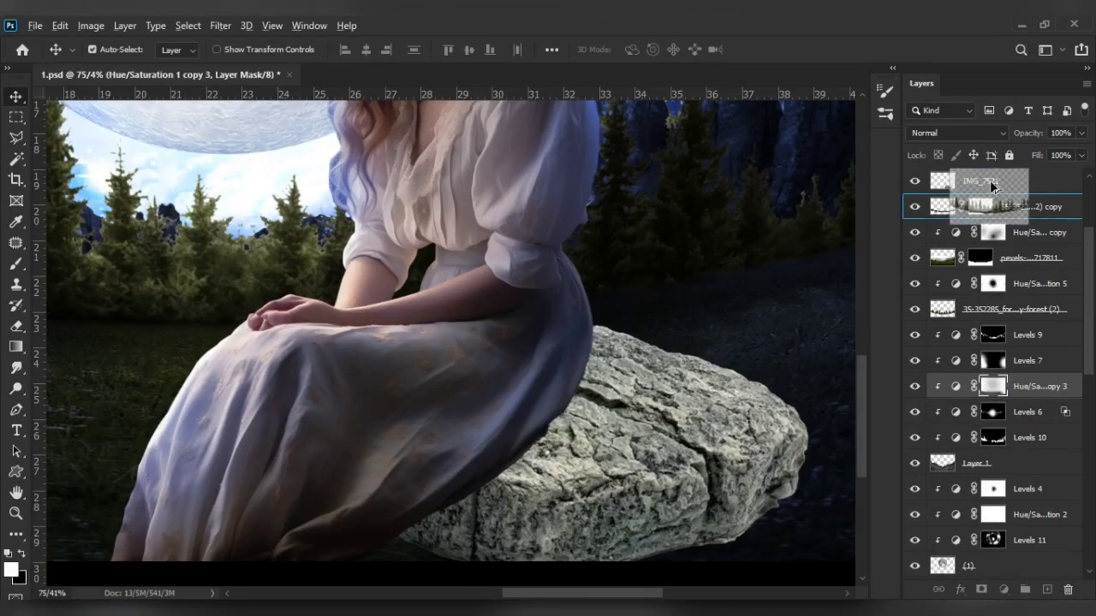
pyautogui.moveTo(991, 186); pyautogui.dragTo(991, 188)
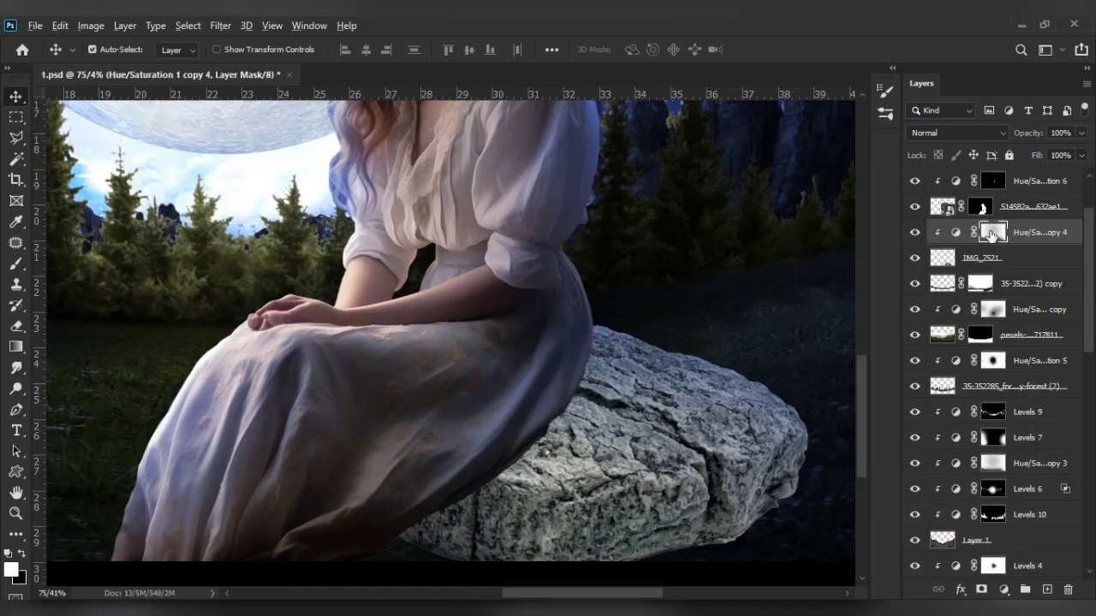
pyautogui.hotkey('ctrl', 'i')
# - Add a darkening Levels layer with an inverted mask and pick the Soft Round brush
pyautogui.click(1004, 589)
pyautogui.click(1010, 360)
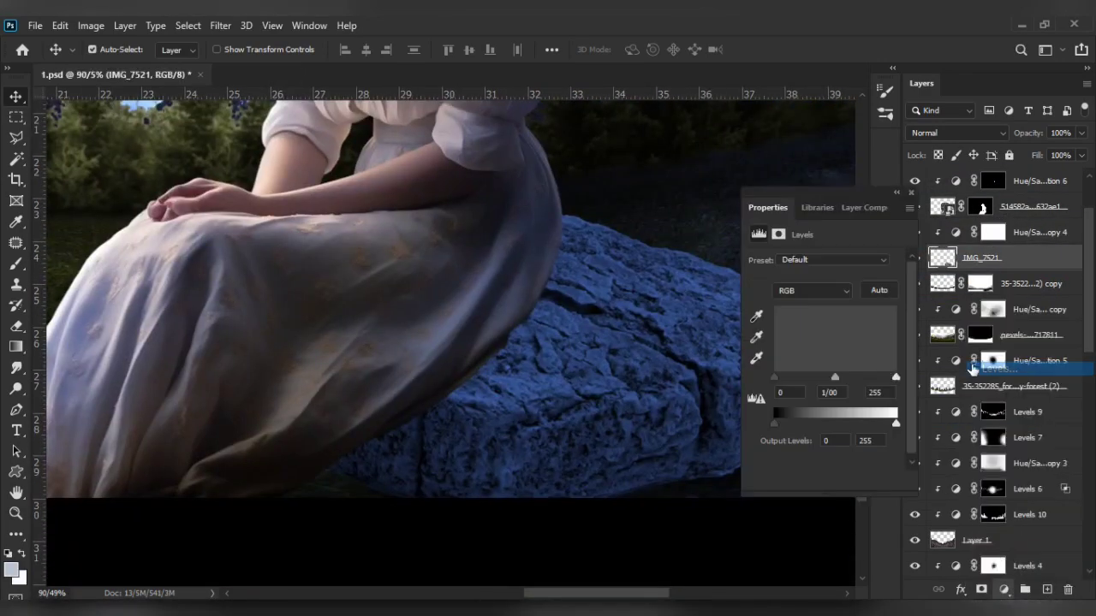
pyautogui.moveTo(895, 429); pyautogui.dragTo(801, 429)
pyautogui.hotkey('ctrl', 'i')
pyautogui.press('b')
pyautogui.rightClick(304, 476)
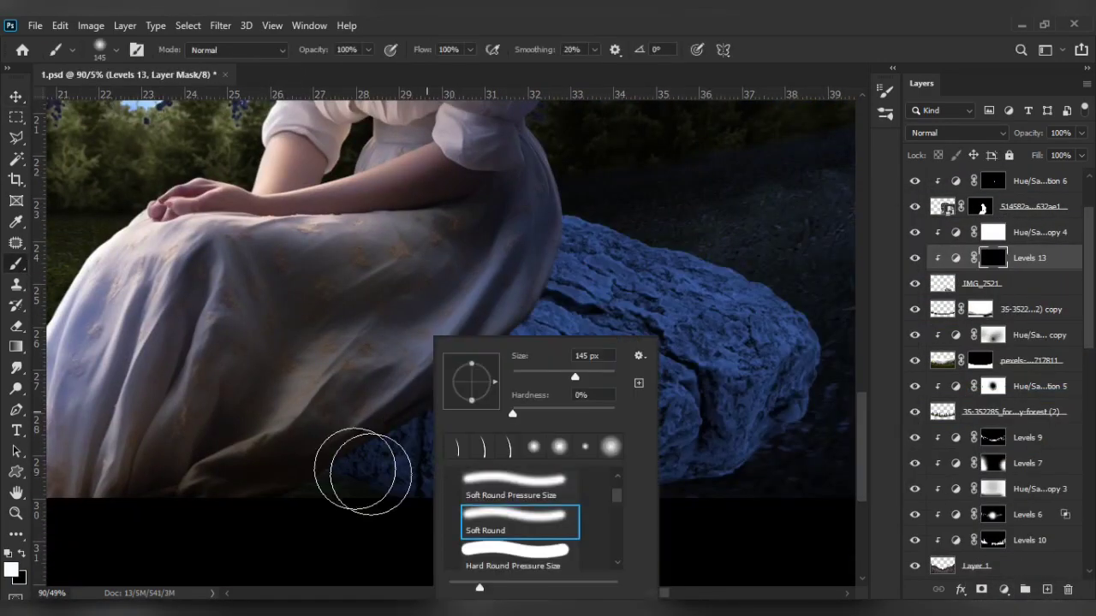
pyautogui.doubleClick(593, 531)
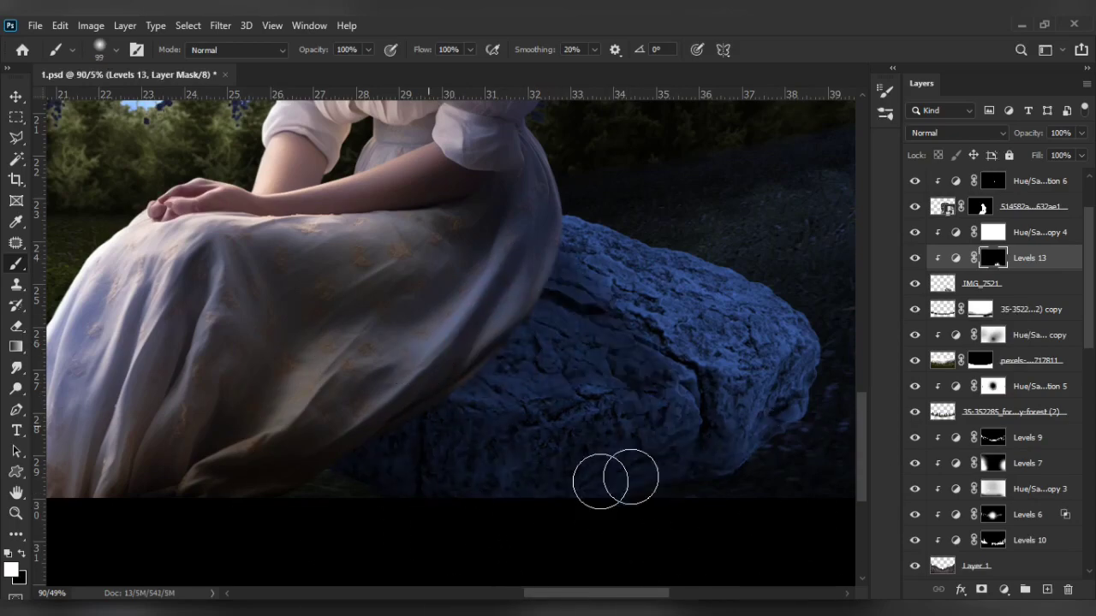
# - Reset the view to actual size and review the Levels 13 settings on the rock
pyautogui.hotkey('ctrl', '0')
pyautogui.hotkey('ctrl', '1')
pyautogui.hotkey('alt', ']')
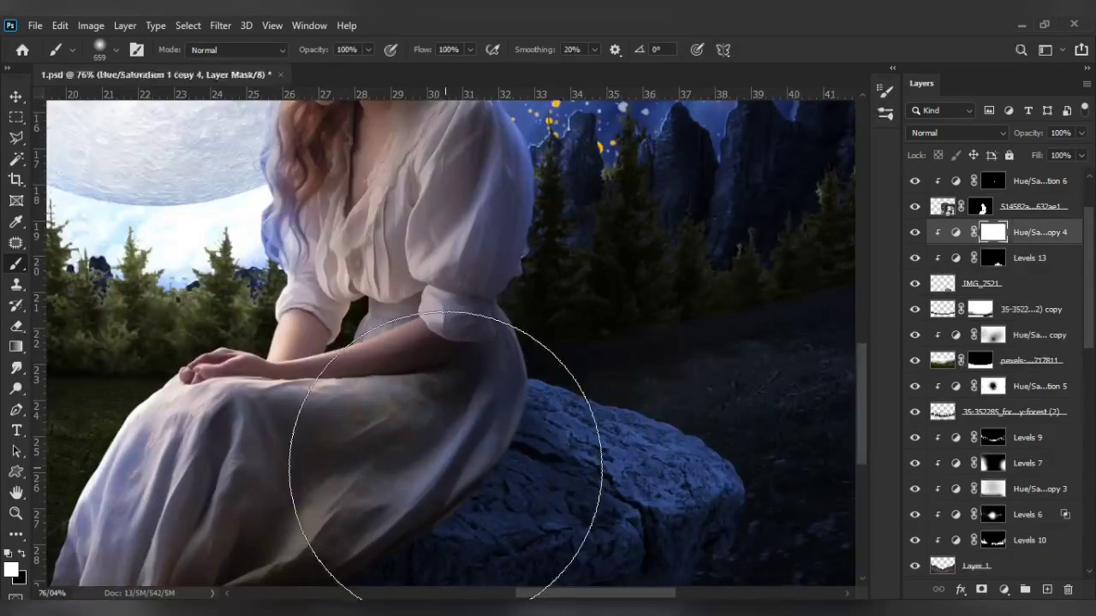
pyautogui.press('z')
pyautogui.press('b')
pyautogui.scroll(-3, 477, 392)
pyautogui.scroll(-2, 649, 397)
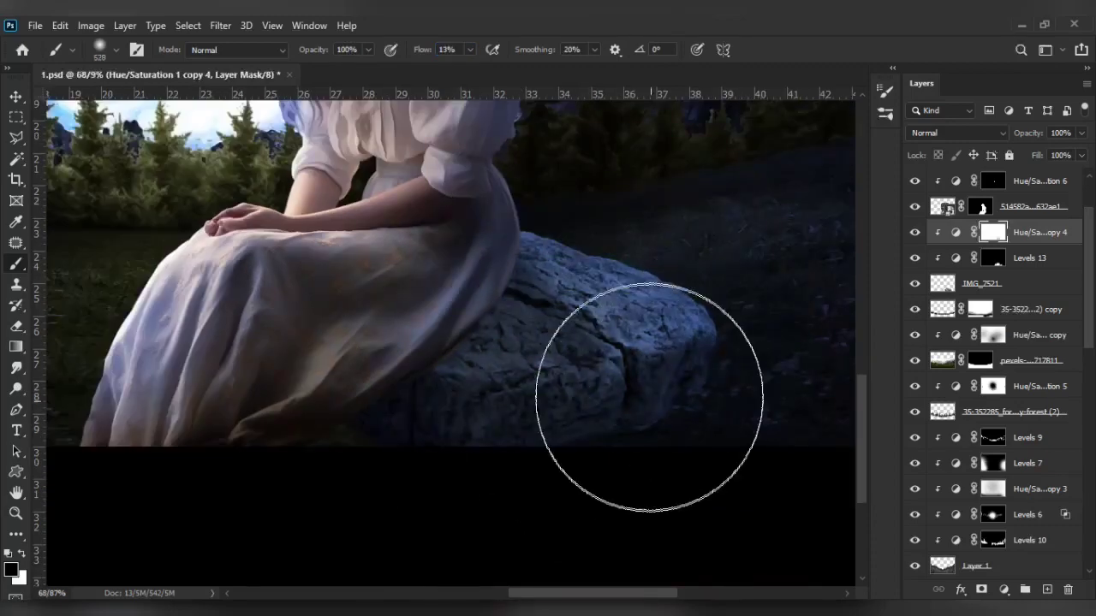
pyautogui.scroll(2, 582, 342)
pyautogui.doubleClick(955, 257)
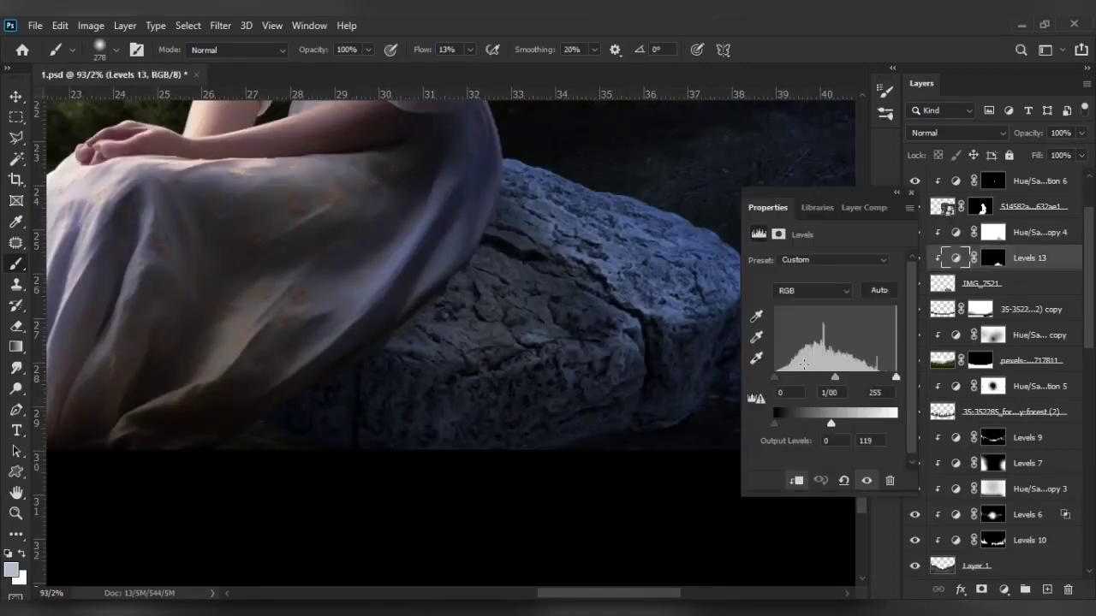
pyautogui.click(910, 192)
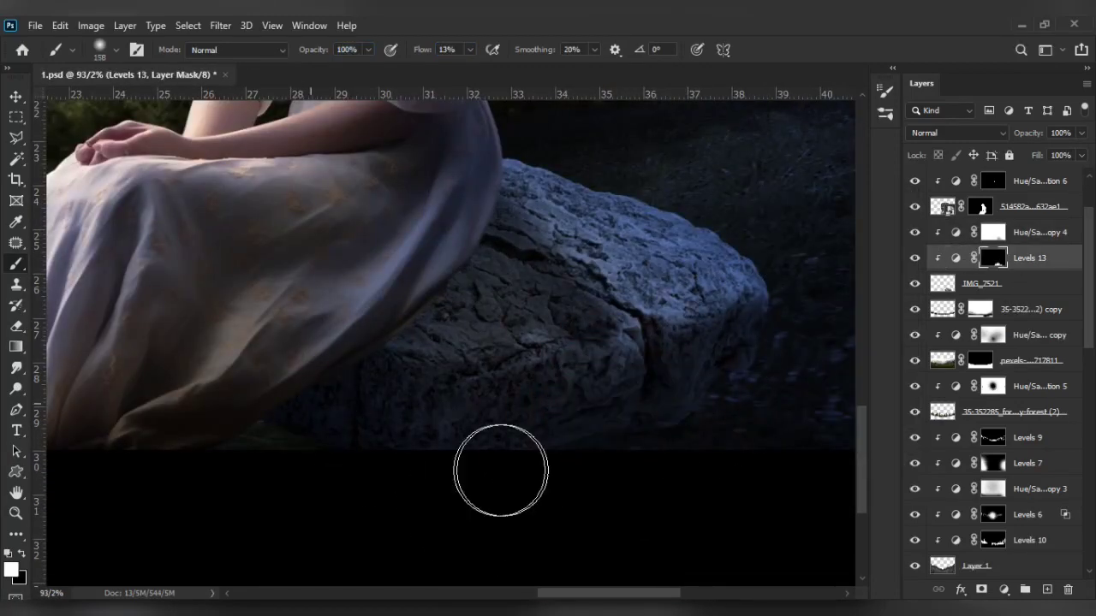
# - Add another Levels layer with lowered output white to darken the rock, mask inverted
pyautogui.click(1005, 590)
pyautogui.click(938, 385)
pyautogui.moveTo(896, 421); pyautogui.dragTo(857, 417)
pyautogui.click(912, 194)
pyautogui.hotkey('ctrl', 'i')
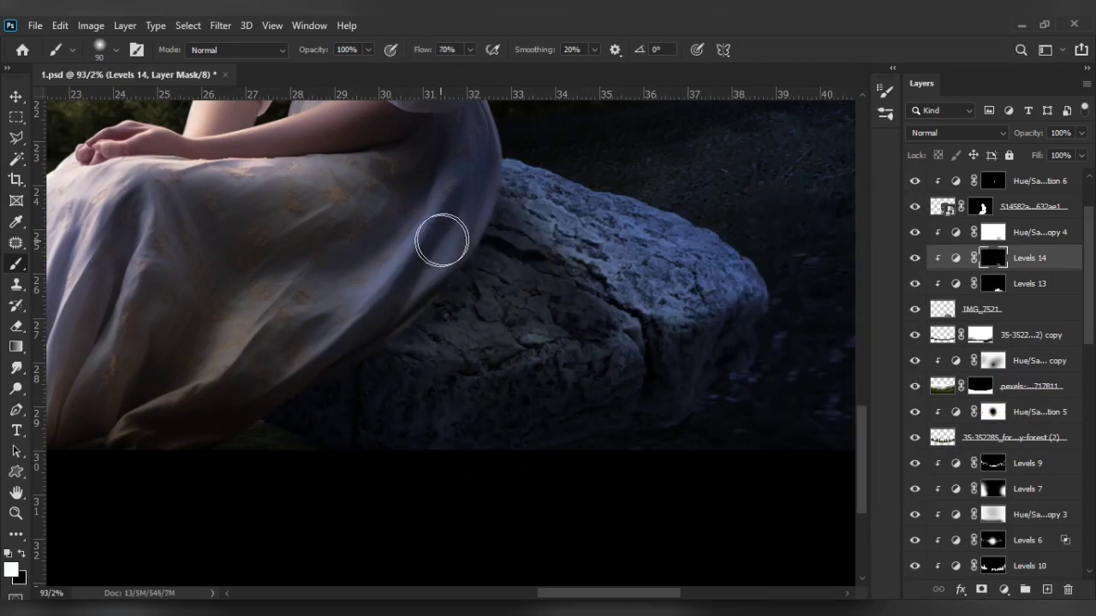
pyautogui.scroll(3, 313, 374)
pyautogui.press('[')
pyautogui.press('[')
pyautogui.press('[')
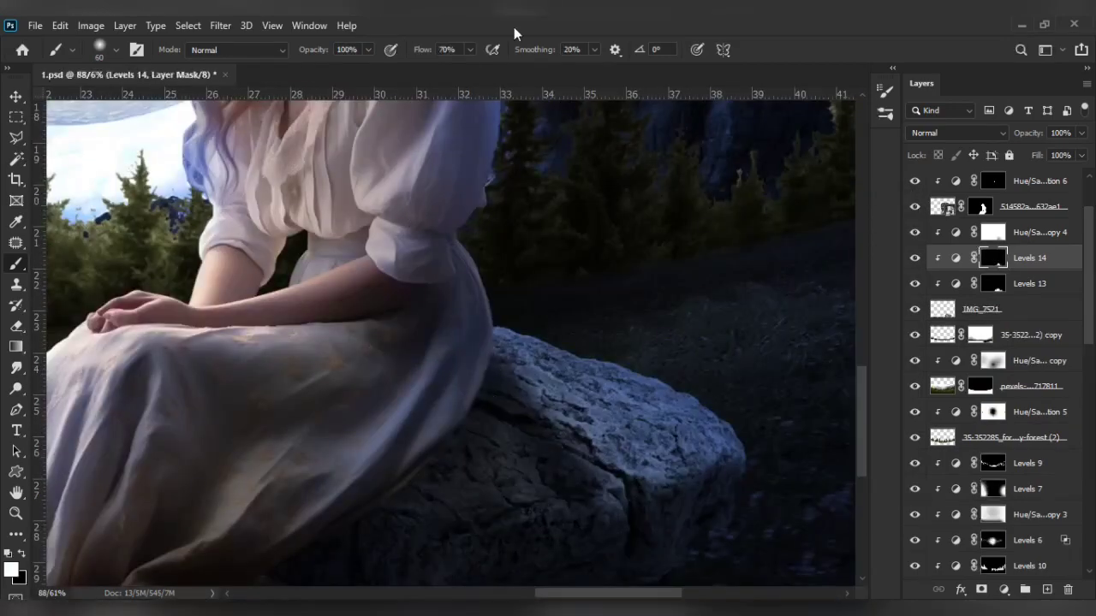
pyautogui.scroll(-3, 470, 502)
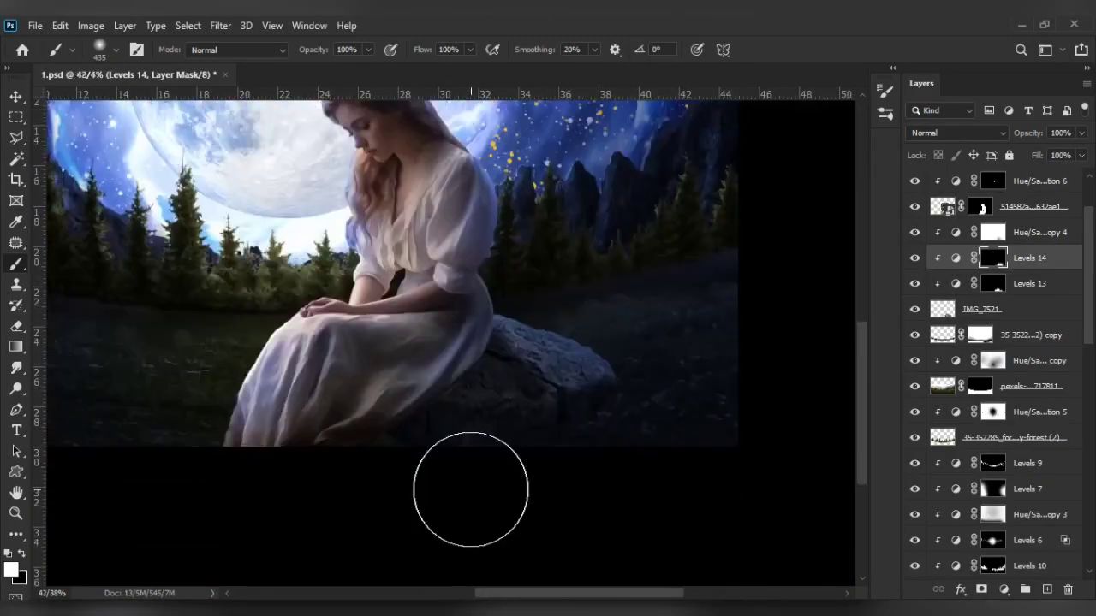
pyautogui.scroll(4, 751, 464)
pyautogui.hotkey('alt', ']')
# - Add Levels 15 with output black raised to 159, clipped to the rock, mask inverted
pyautogui.click(1004, 590)
pyautogui.click(993, 370)
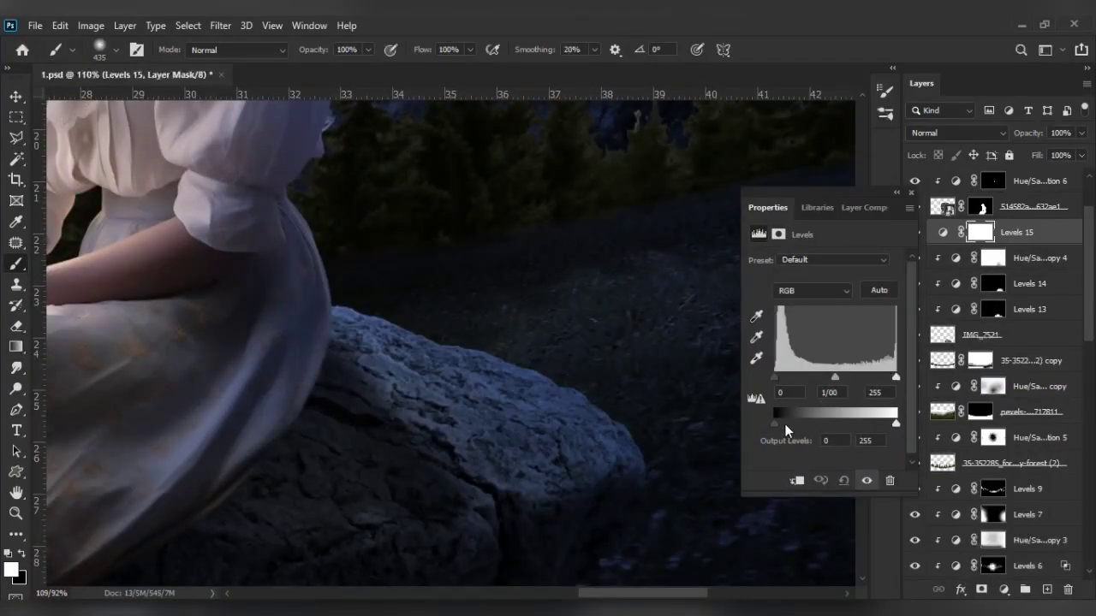
pyautogui.moveTo(785, 428); pyautogui.dragTo(850, 424)
pyautogui.moveTo(895, 377); pyautogui.dragTo(789, 377)
pyautogui.hotkey('ctrl', 'alt', 'g')
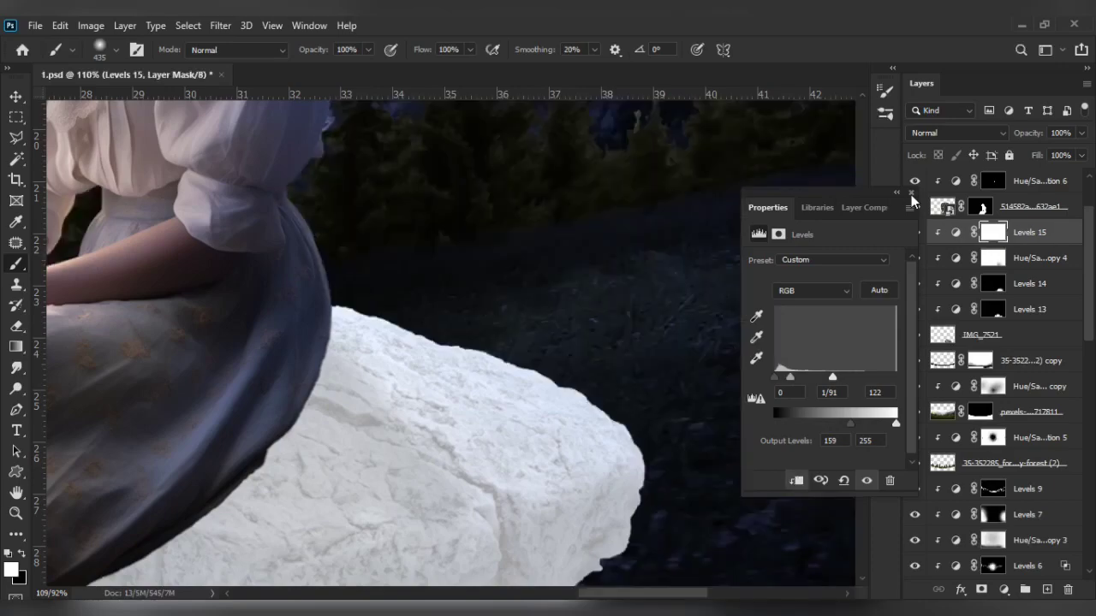
pyautogui.click(911, 193)
pyautogui.hotkey('ctrl', 'i')
# - Paint white light along the rock's top edge to create the moonlit rim
pyautogui.scroll(5, 236, 309)
pyautogui.moveTo(495, 362); pyautogui.dragTo(630, 451)
pyautogui.moveTo(630, 452); pyautogui.dragTo(367, 286)
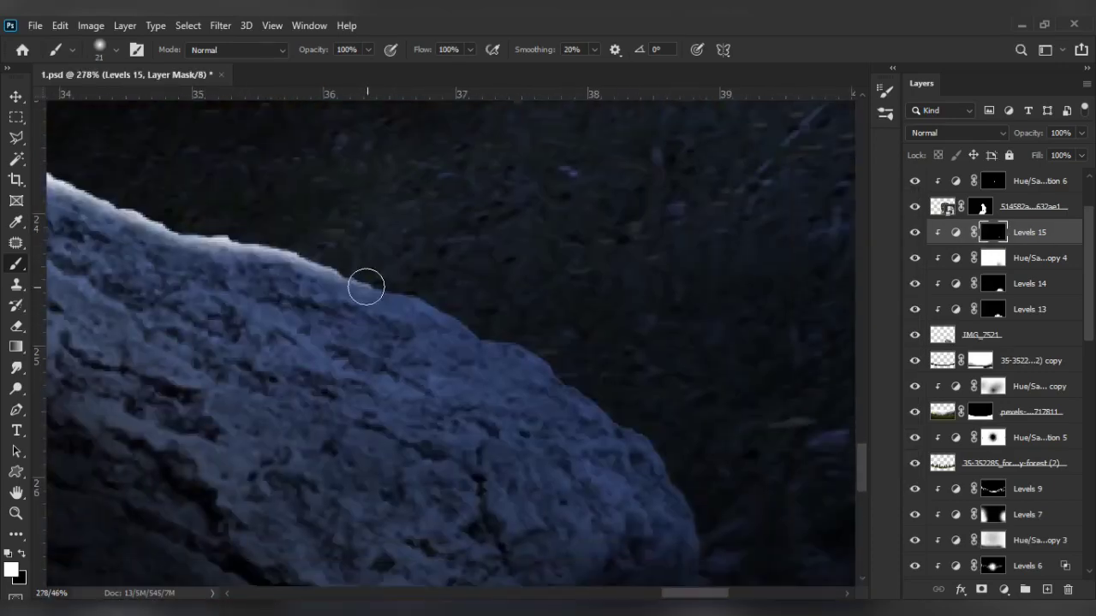
pyautogui.scroll(-5, 654, 430)
pyautogui.rightClick(655, 428)
pyautogui.press('Escape')
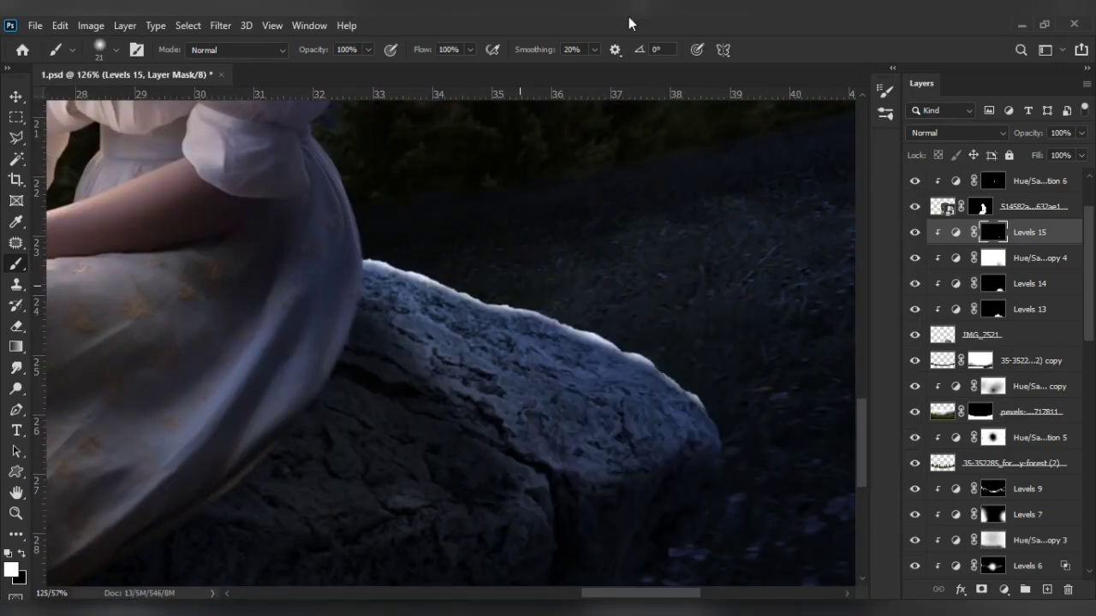
pyautogui.press('F5')
pyautogui.press('F5')
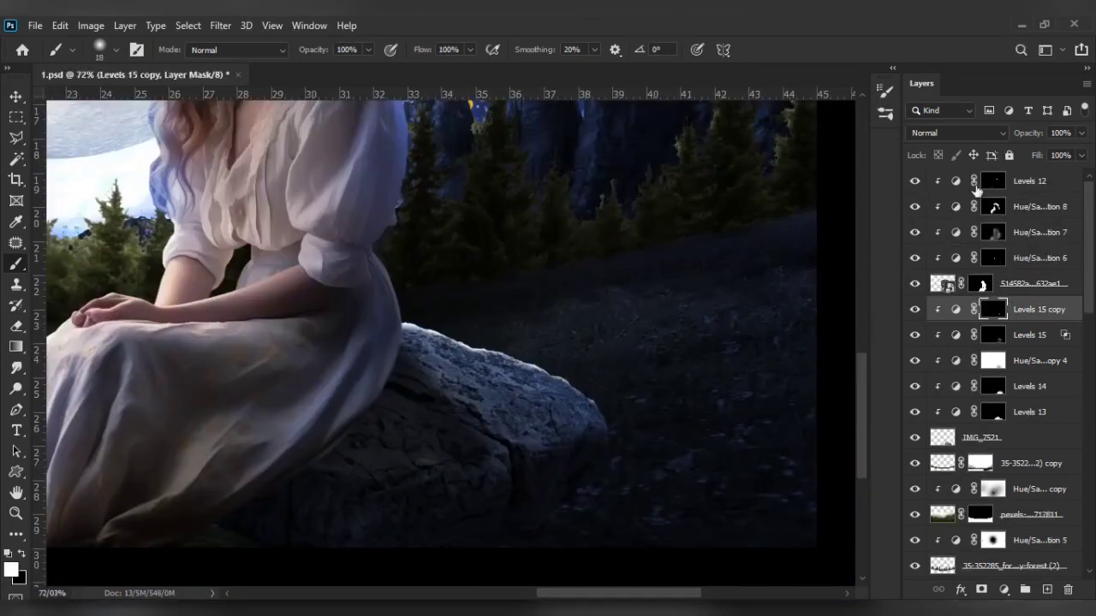
# - Paint a white moonlight highlight along the dress edge on the Levels 12 mask
pyautogui.click(989, 182)
pyautogui.scroll(5, 402, 325)
pyautogui.scroll(2, 299, 308)
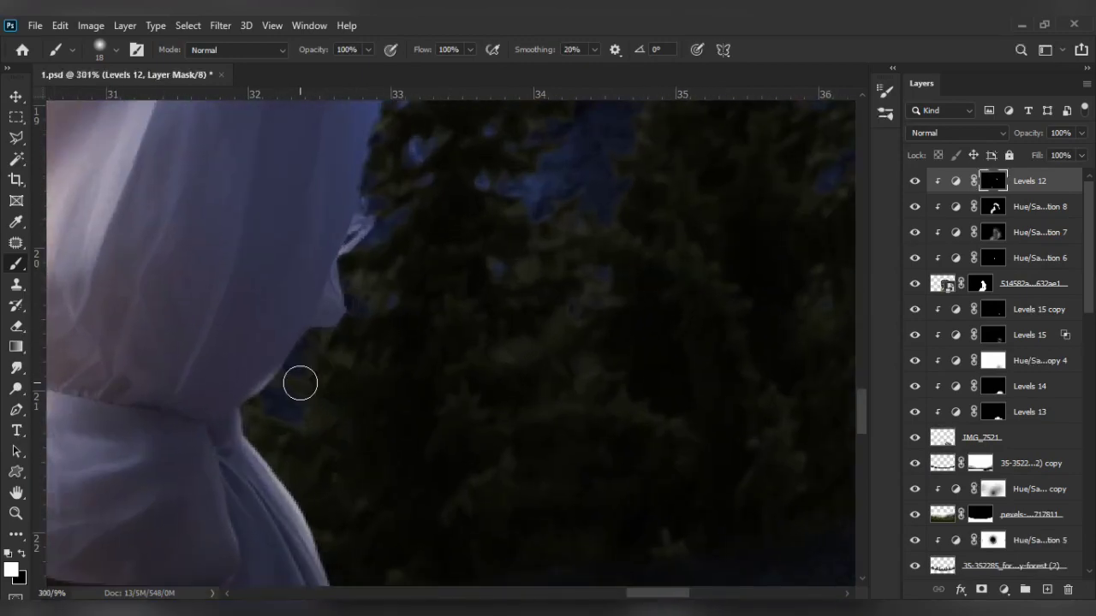
pyautogui.scroll(1, 390, 248)
pyautogui.scroll(1, 379, 279)
pyautogui.scroll(1, 384, 286)
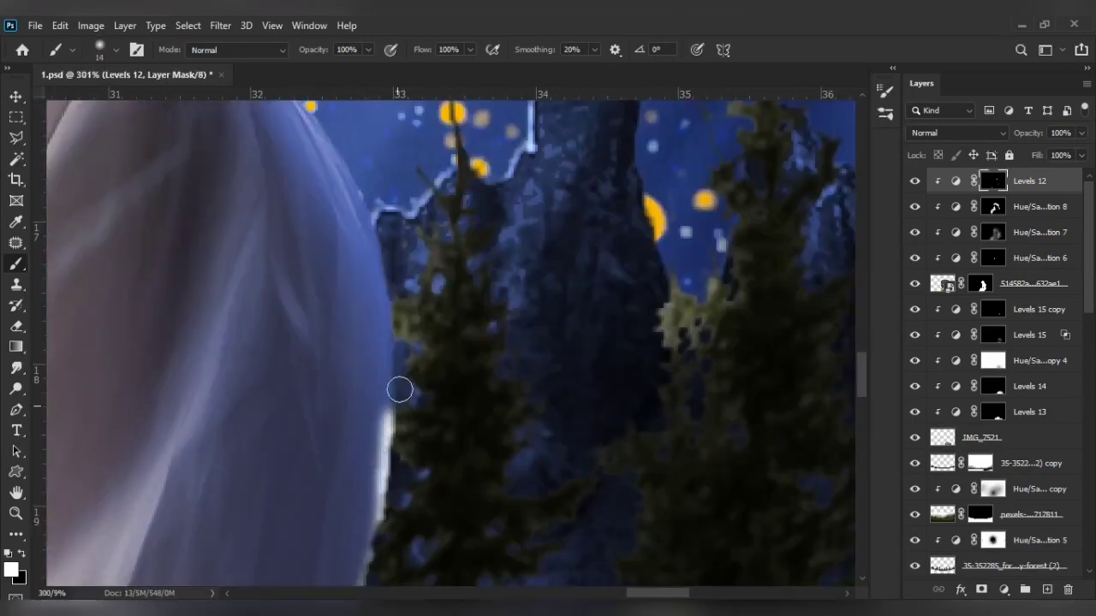
pyautogui.scroll(1, 394, 394)
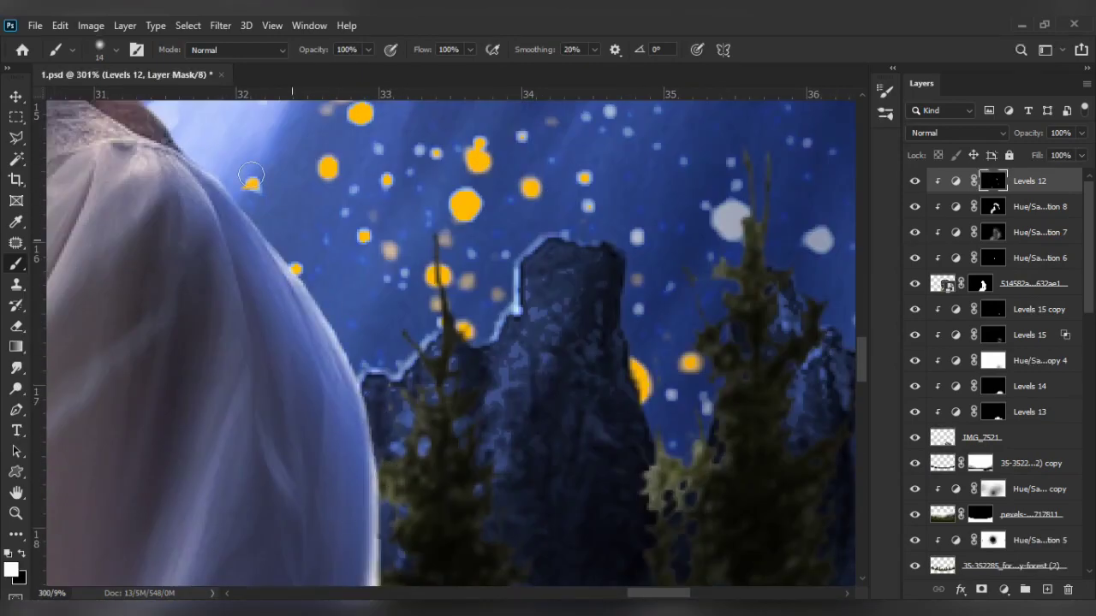
pyautogui.scroll(-2, 371, 320)
pyautogui.keyDown('alt'); pyautogui.scroll(1, 371, 340); pyautogui.keyUp('alt')
pyautogui.scroll(-2, 337, 443)
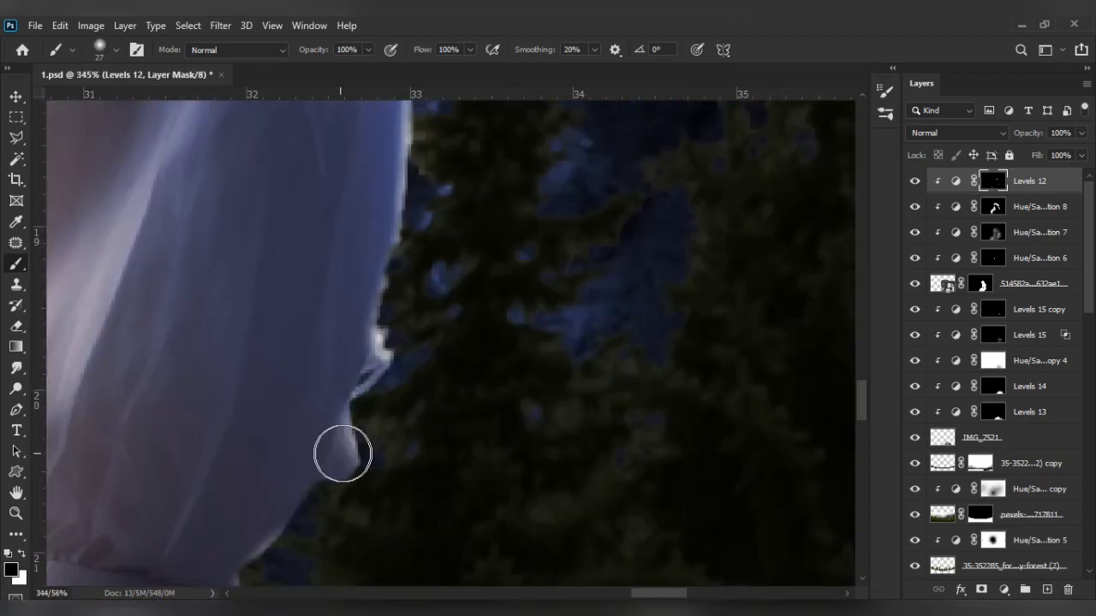
pyautogui.scroll(3, 325, 503)
pyautogui.scroll(-2, 296, 408)
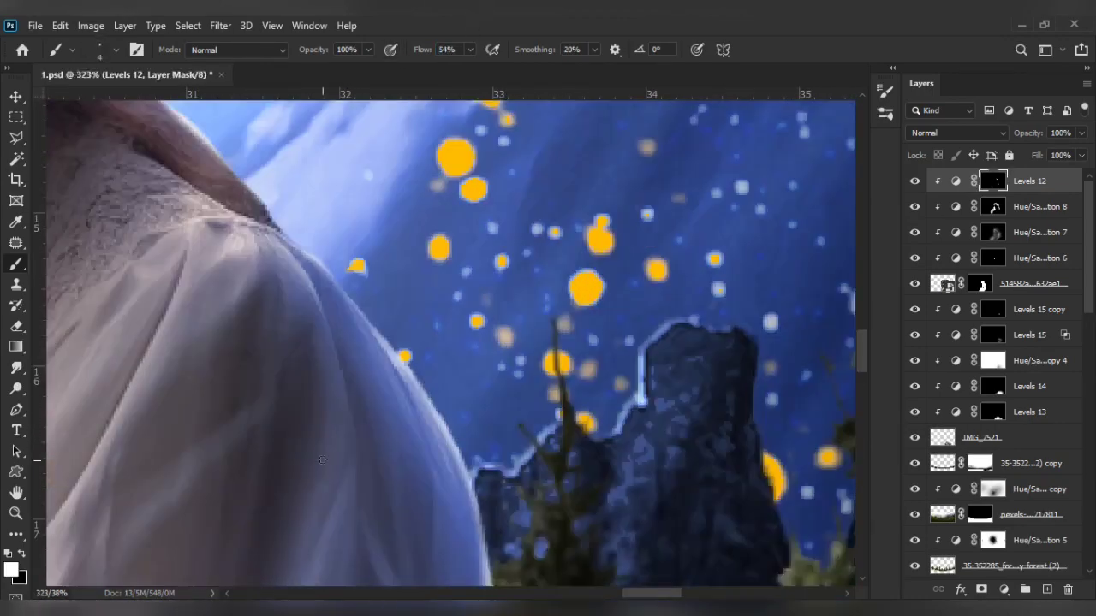
pyautogui.scroll(-1, 296, 408)
pyautogui.moveTo(296, 200); pyautogui.dragTo(363, 488)
# - Switch to black and refine the rim highlight along the shoulder and sleeve
pyautogui.keyDown('alt'); pyautogui.scroll(-2, 278, 237); pyautogui.keyUp('alt')
pyautogui.keyDown('alt'); pyautogui.scroll(-2, 282, 306); pyautogui.keyUp('alt')
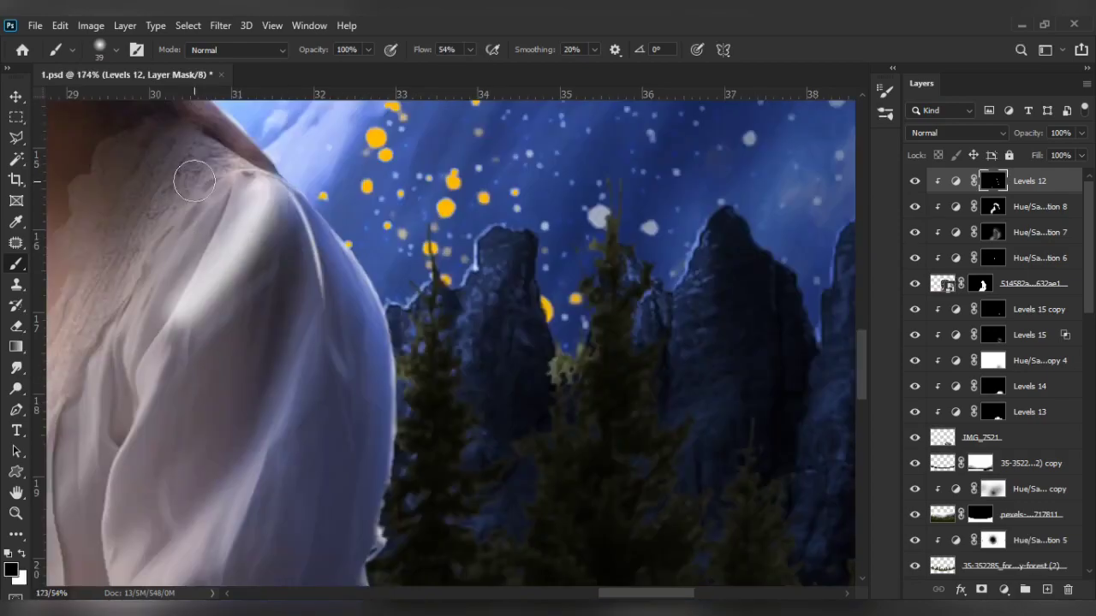
pyautogui.keyDown('alt'); pyautogui.scroll(-2, 296, 384); pyautogui.keyUp('alt')
pyautogui.keyDown('alt'); pyautogui.scroll(-2, 391, 406); pyautogui.keyUp('alt')
pyautogui.keyDown('alt'); pyautogui.scroll(3, 431, 343); pyautogui.keyUp('alt')
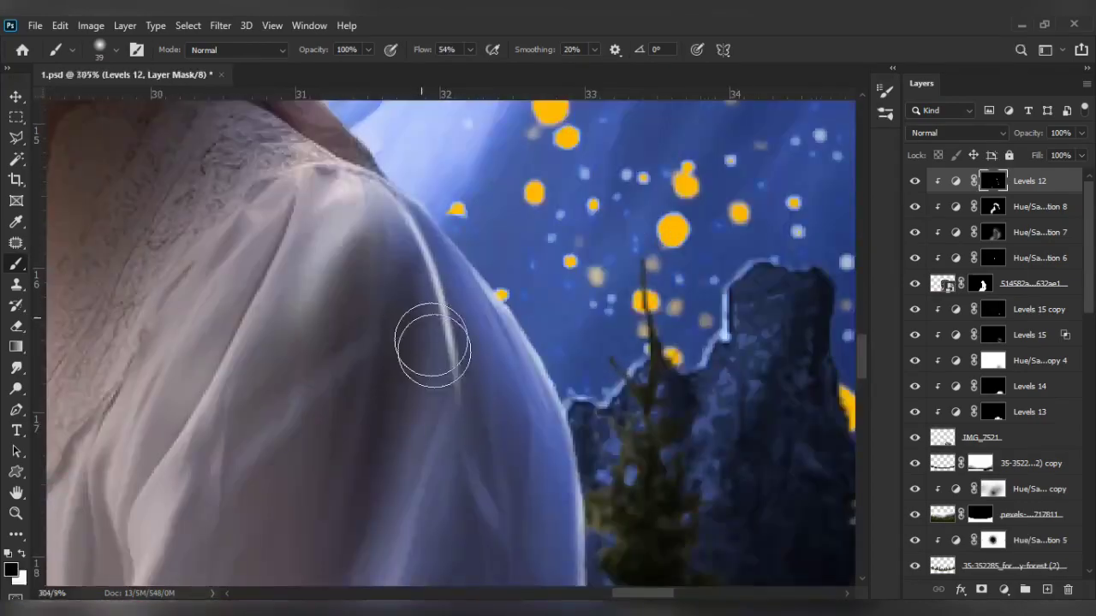
pyautogui.keyDown('alt'); pyautogui.scroll(-3, 465, 432); pyautogui.keyUp('alt')
pyautogui.keyDown('alt'); pyautogui.scroll(4, 465, 433); pyautogui.keyUp('alt')
pyautogui.press('x')
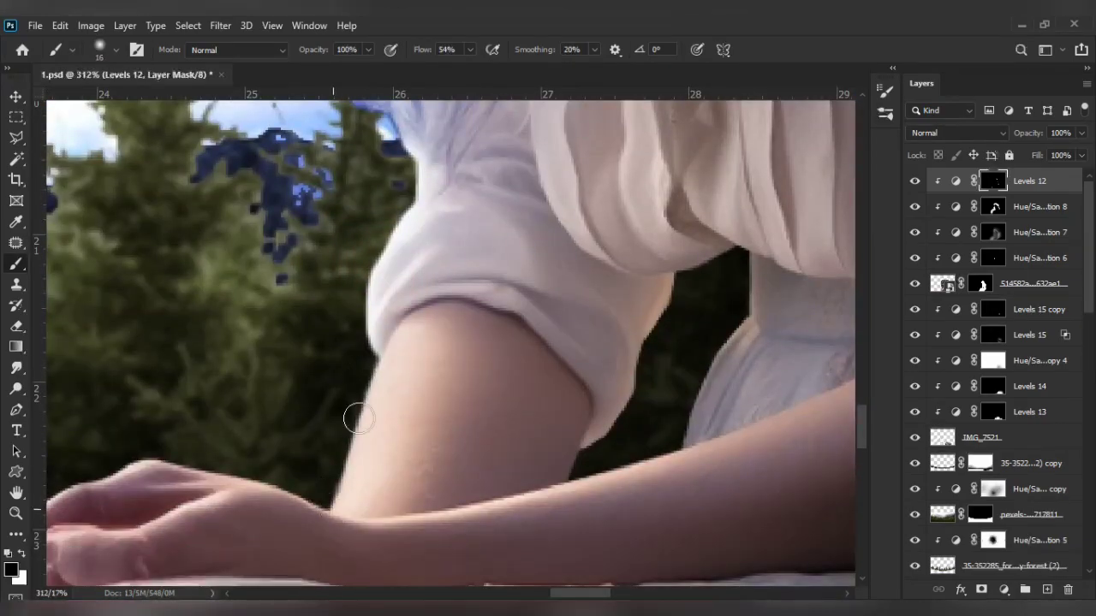
pyautogui.scroll(2, 308, 492)
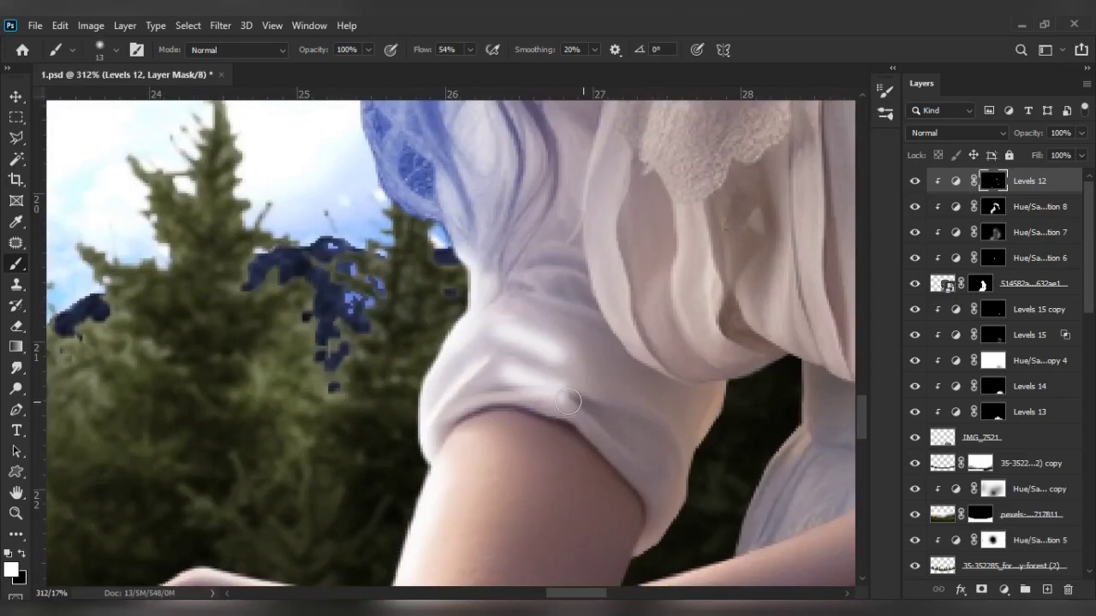
pyautogui.keyDown('alt'); pyautogui.scroll(-3, 492, 386); pyautogui.keyUp('alt')
pyautogui.keyDown('alt'); pyautogui.scroll(-2, 491, 386); pyautogui.keyUp('alt')
pyautogui.keyDown('alt'); pyautogui.scroll(4, 489, 303); pyautogui.keyUp('alt')
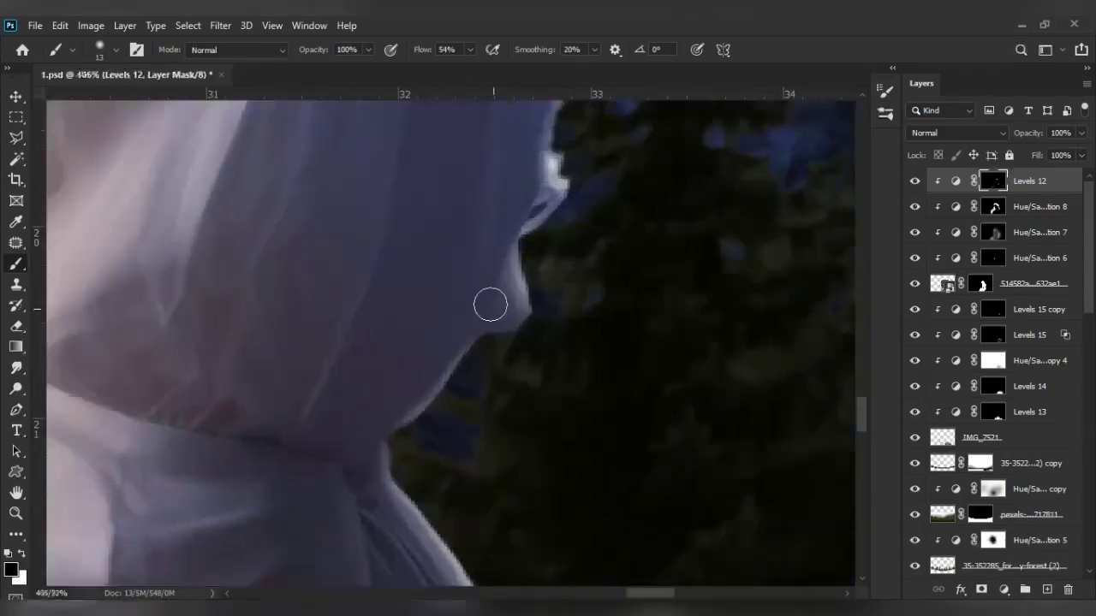
pyautogui.keyDown('alt'); pyautogui.scroll(-2, 614, 286); pyautogui.keyUp('alt')
# - Add Levels 16 with output white 104, invert its mask, and paint shadow onto the figure
pyautogui.keyDown('alt'); pyautogui.scroll(-3, 615, 286); pyautogui.keyUp('alt')
pyautogui.click(1028, 284)
pyautogui.moveTo(824, 395); pyautogui.dragTo(843, 396)
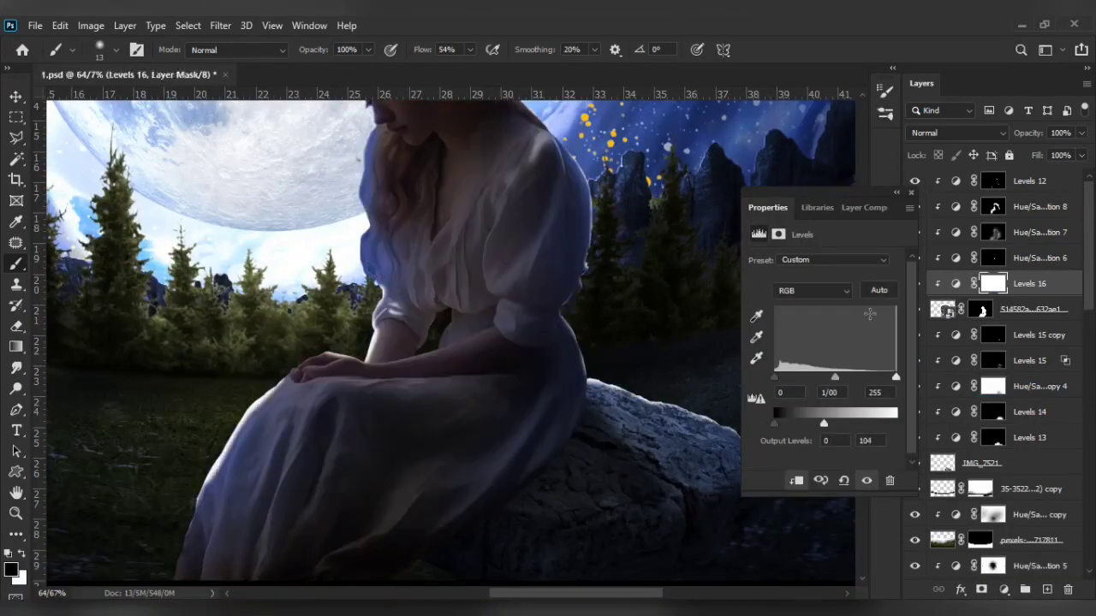
pyautogui.scroll(-2, 313, 465)
pyautogui.press('x')
pyautogui.hotkey('ctrl', 'i')
pyautogui.keyDown('alt'); pyautogui.scroll(-2, 599, 477); pyautogui.keyUp('alt')
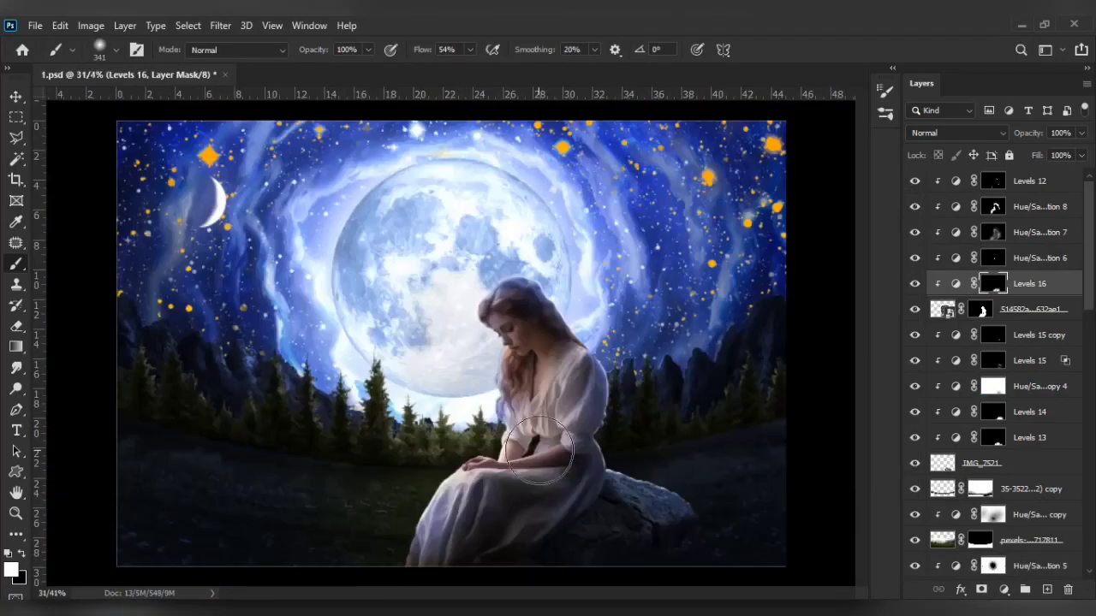
pyautogui.keyDown('alt'); pyautogui.scroll(4, 550, 394); pyautogui.keyUp('alt')
pyautogui.scroll(4, 577, 366)
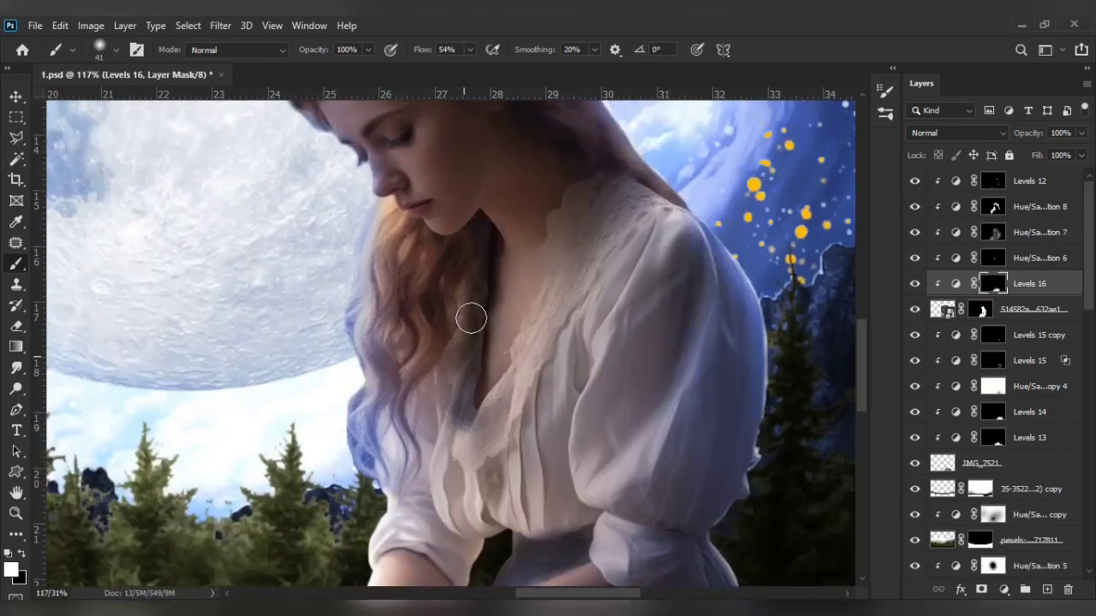
pyautogui.moveTo(426, 425)
pyautogui.mouseDown()
pyautogui.moveTo(556, 440)
pyautogui.moveTo(616, 232)
pyautogui.mouseUp()
pyautogui.keyDown('alt'); pyautogui.scroll(-3, 629, 257); pyautogui.keyUp('alt')
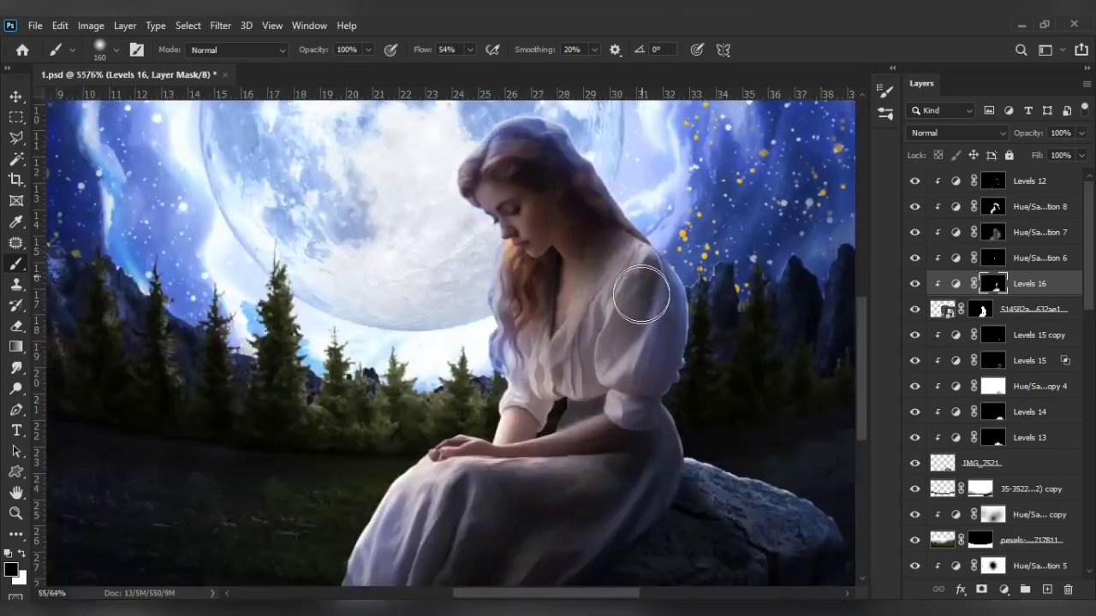
pyautogui.keyDown('alt'); pyautogui.scroll(-2, 627, 515); pyautogui.keyUp('alt')
pyautogui.keyDown('alt'); pyautogui.scroll(4, 618, 333); pyautogui.keyUp('alt')
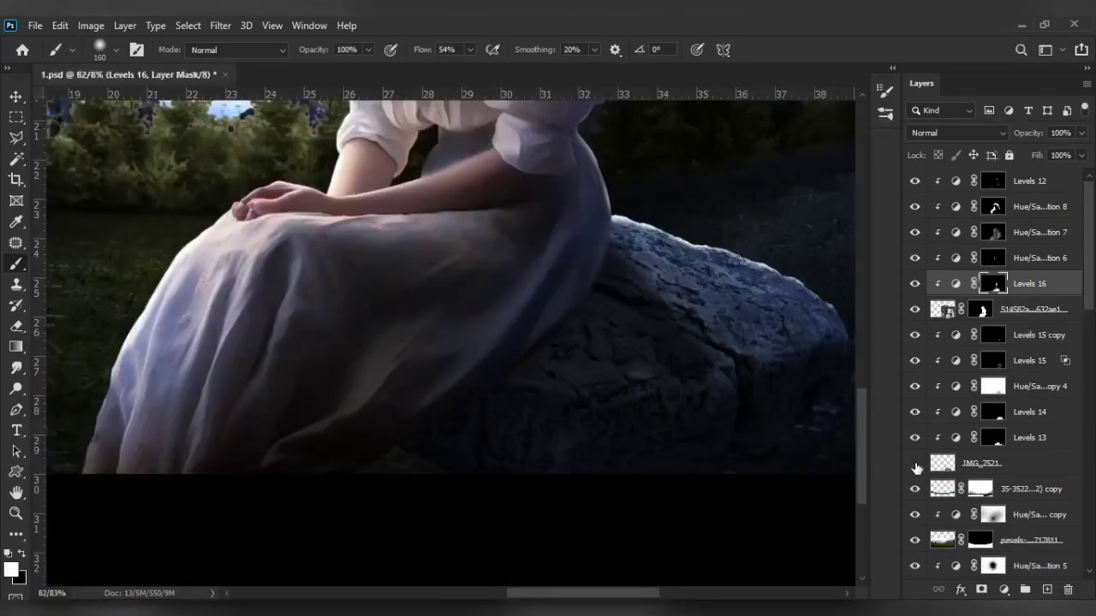
# - Add a darkening Levels 17 adjustment with lowered output white and an inverted mask
pyautogui.click(1003, 590)
pyautogui.click(993, 380)
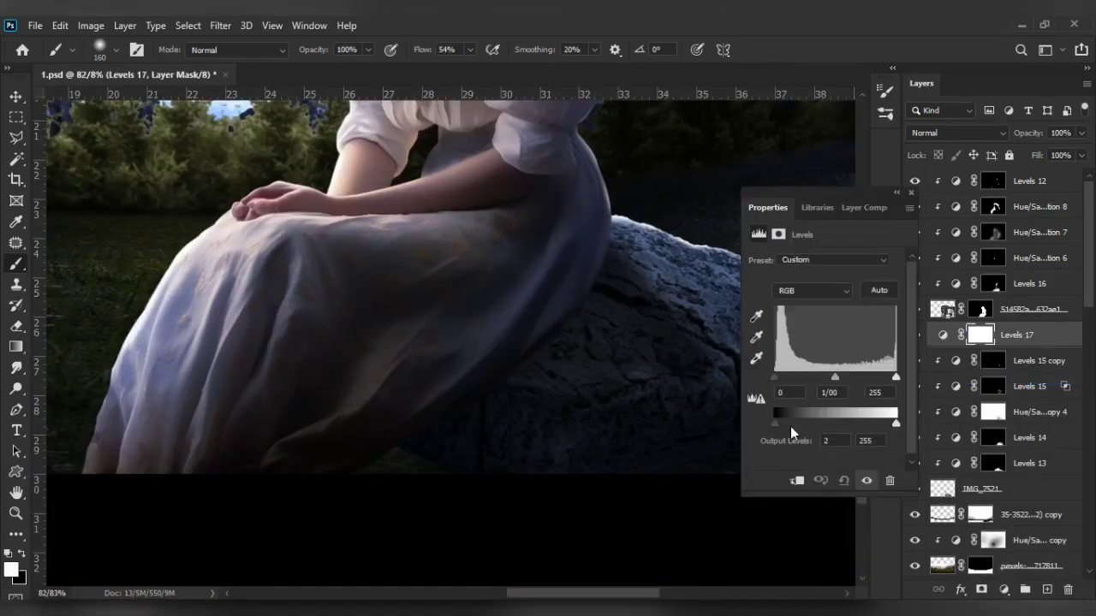
pyautogui.moveTo(790, 427); pyautogui.dragTo(846, 422)
pyautogui.hotkey('ctrl', 'i')
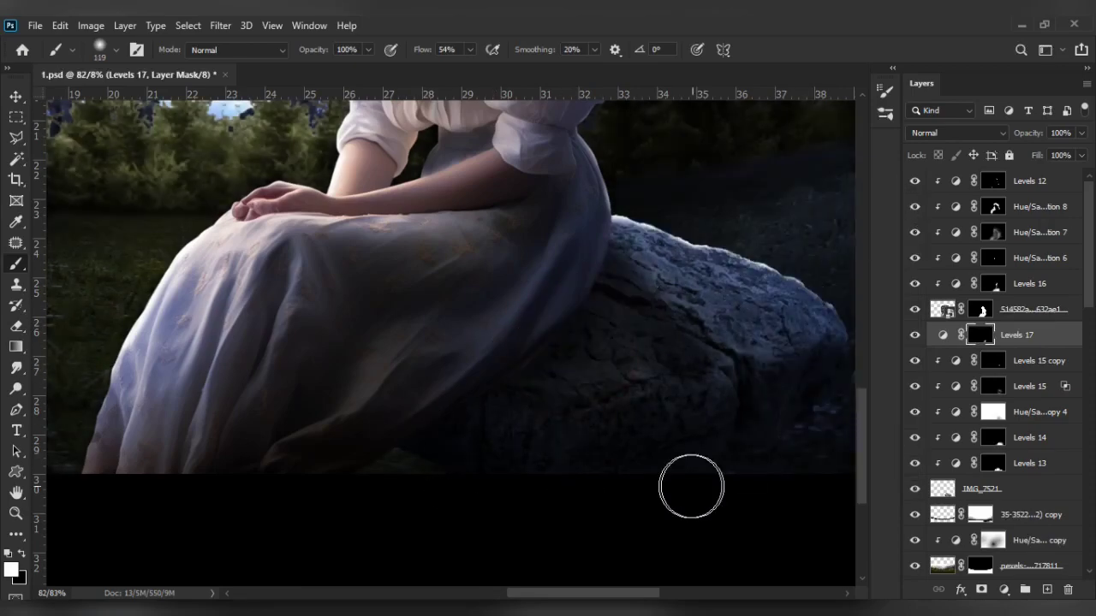
# - Add a Levels 18 adjustment with an inverted mask above the selected layer
pyautogui.click(1027, 515)
pyautogui.click(1004, 590)
pyautogui.click(993, 379)
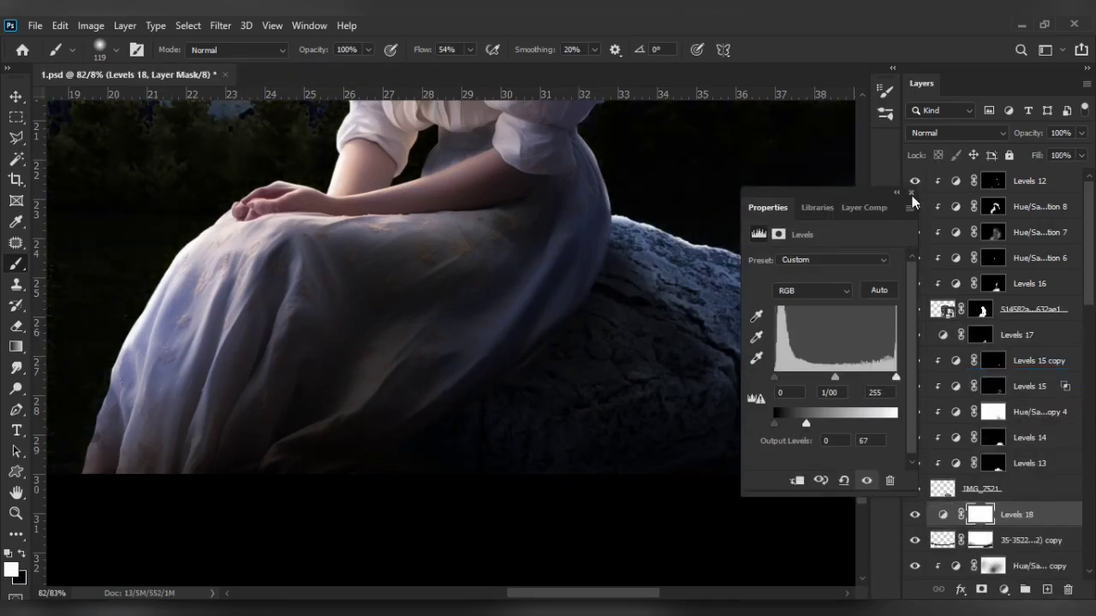
pyautogui.keyDown('alt'); pyautogui.scroll(-3, 561, 460); pyautogui.keyUp('alt')
pyautogui.hotkey('ctrl', 'i')
pyautogui.keyDown('alt'); pyautogui.scroll(2, 561, 460); pyautogui.keyUp('alt')
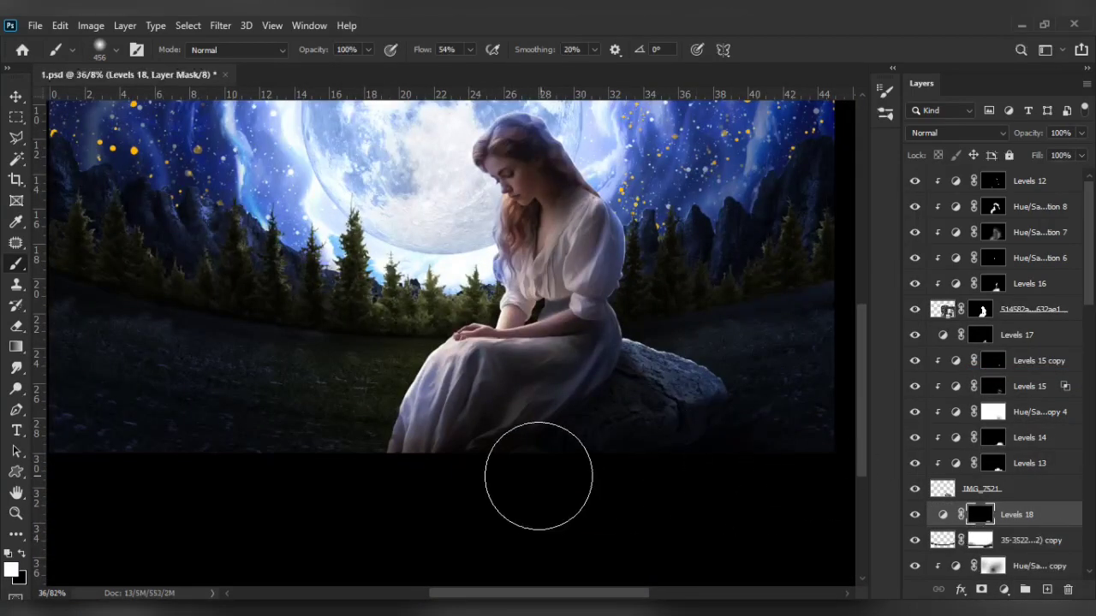
pyautogui.keyDown('alt'); pyautogui.scroll(-2, 142, 502); pyautogui.keyUp('alt')
pyautogui.keyDown('alt'); pyautogui.scroll(2, 249, 452); pyautogui.keyUp('alt')
pyautogui.keyDown('alt'); pyautogui.scroll(2, 366, 489); pyautogui.keyUp('alt')
pyautogui.keyDown('alt'); pyautogui.scroll(1, 497, 442); pyautogui.keyUp('alt')
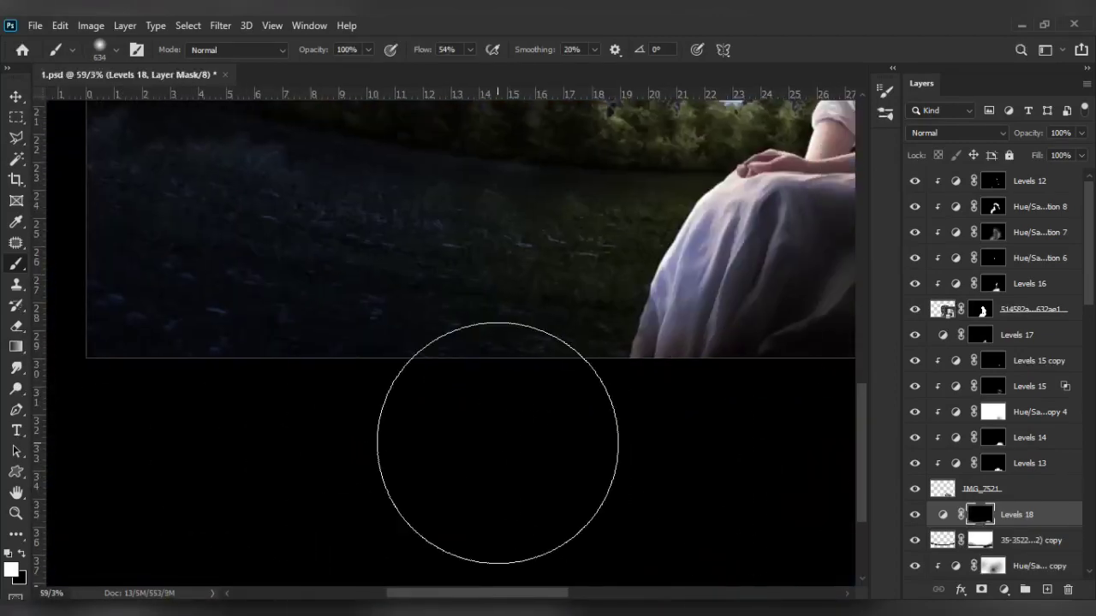
pyautogui.keyDown('alt'); pyautogui.scroll(-4, 498, 443); pyautogui.keyUp('alt')
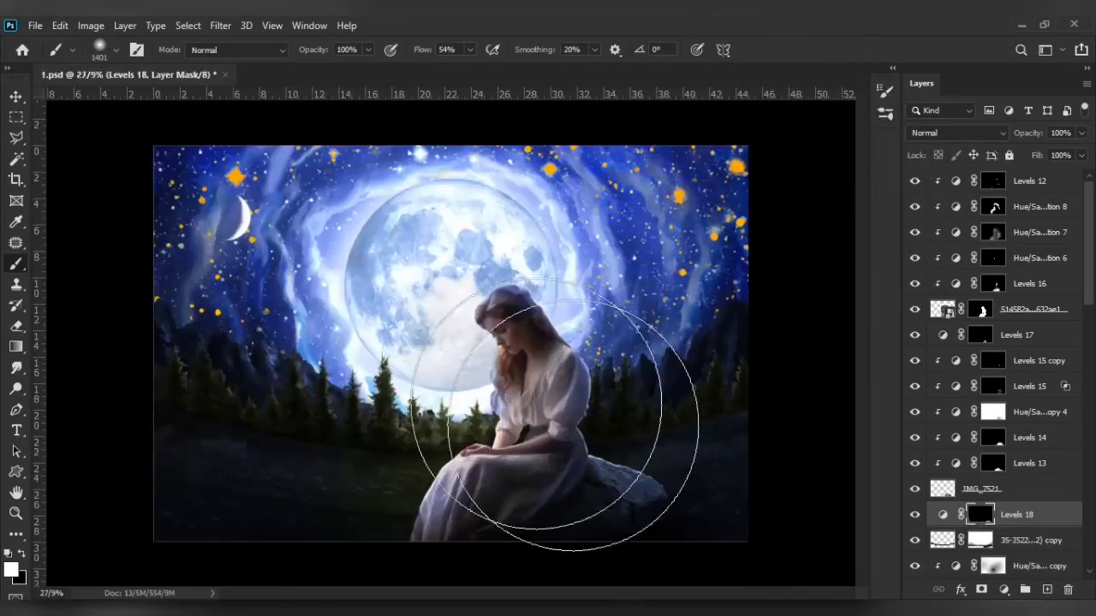
pyautogui.keyDown('alt'); pyautogui.scroll(-1, 525, 428); pyautogui.keyUp('alt')
pyautogui.press('v')
pyautogui.hotkey('ctrl', 't')
# - Resize and position the transformed sunflower bouquet into the woman's hands
pyautogui.moveTo(697, 186); pyautogui.dragTo(710, 157)
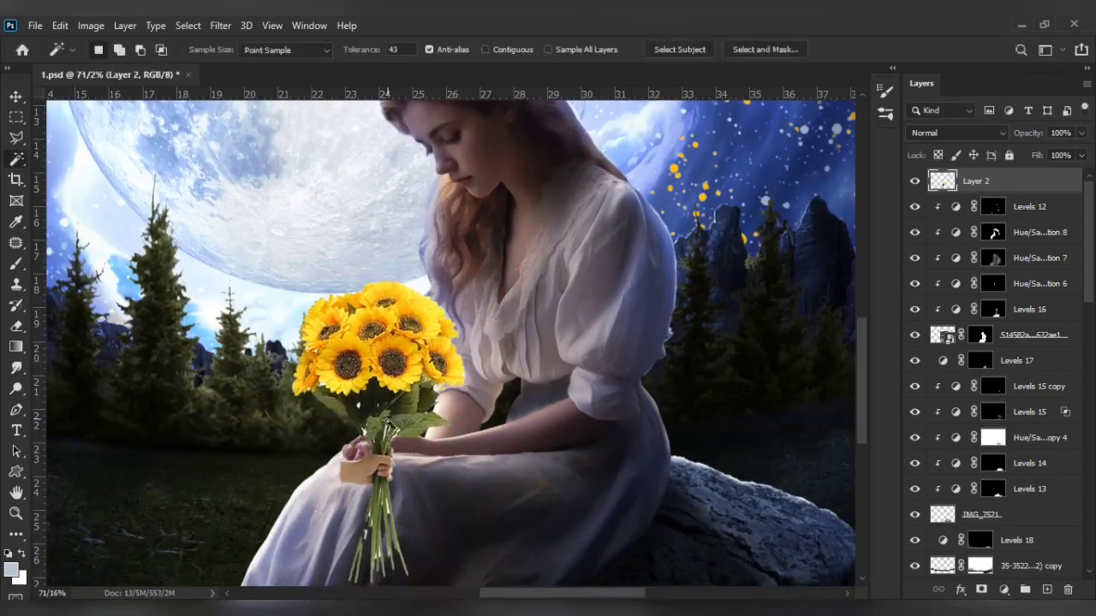
pyautogui.press('Escape')
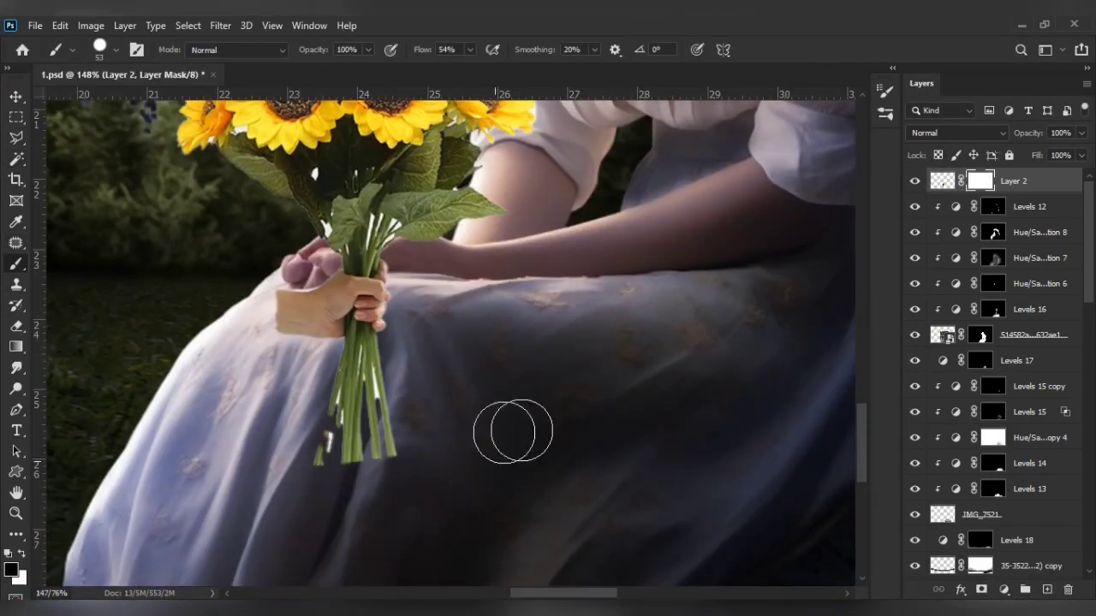
pyautogui.scroll(3, 354, 274)
pyautogui.scroll(2, 318, 294)
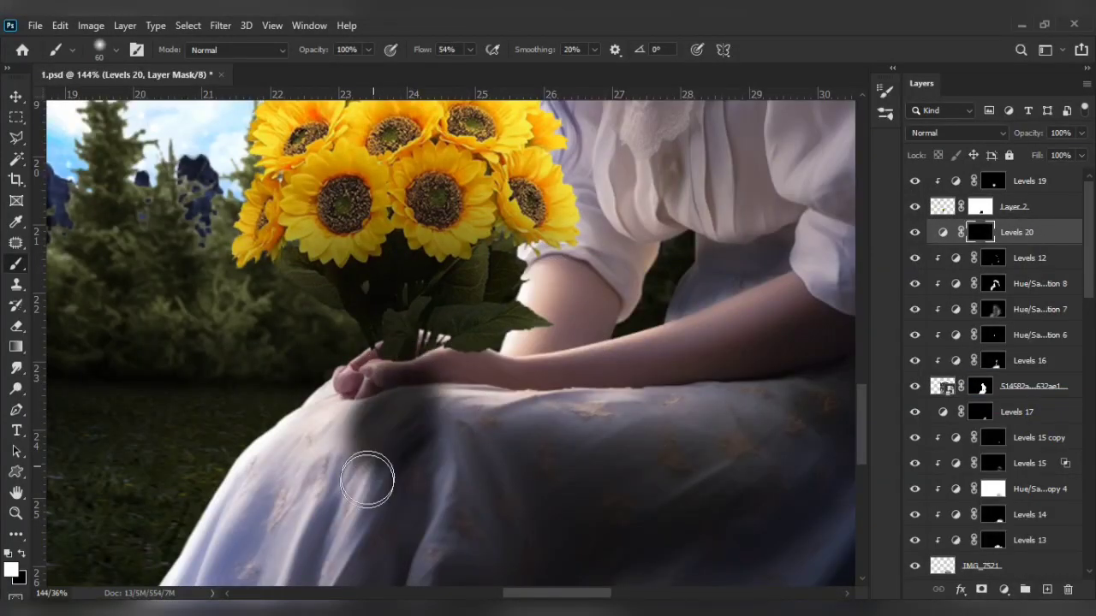
# - Paint Levels 20 shadow across the dress below her hands
pyautogui.moveTo(367, 479); pyautogui.dragTo(424, 370)
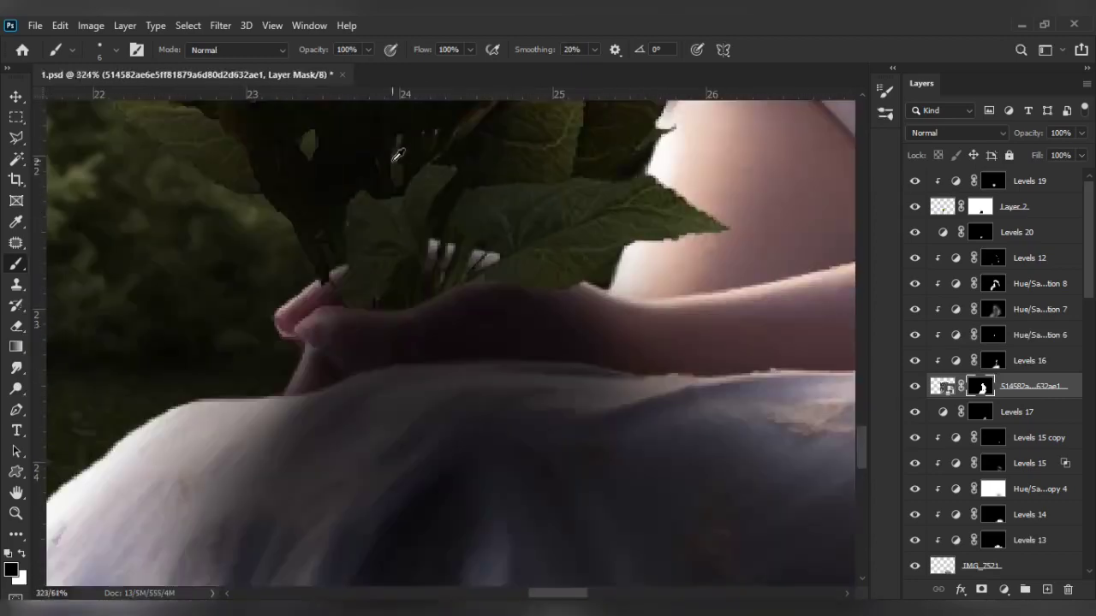
pyautogui.click(922, 233)
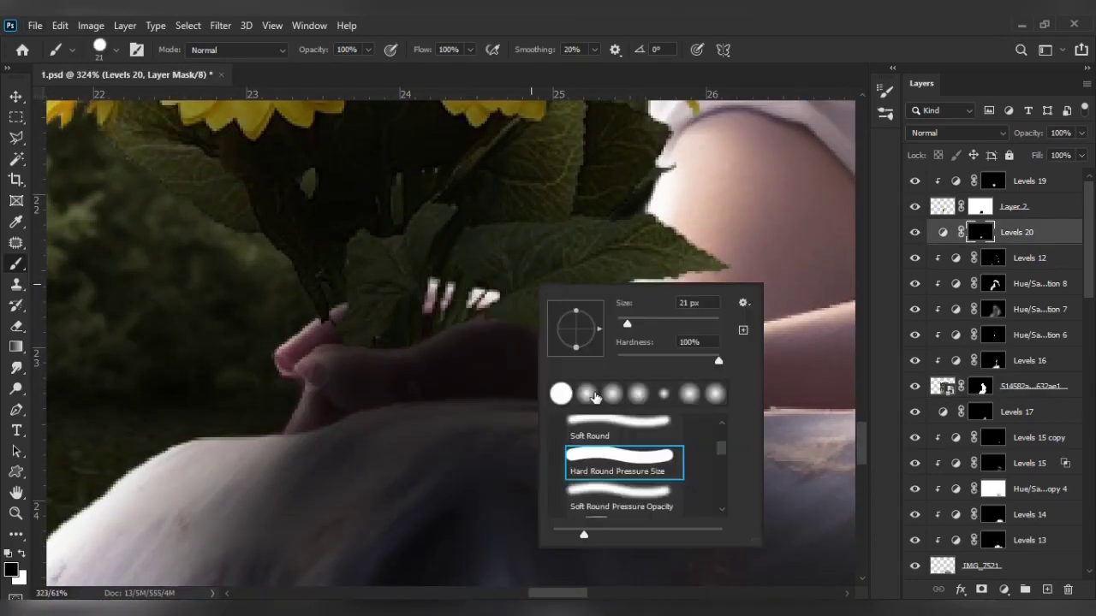
pyautogui.scroll(-2, 205, 436)
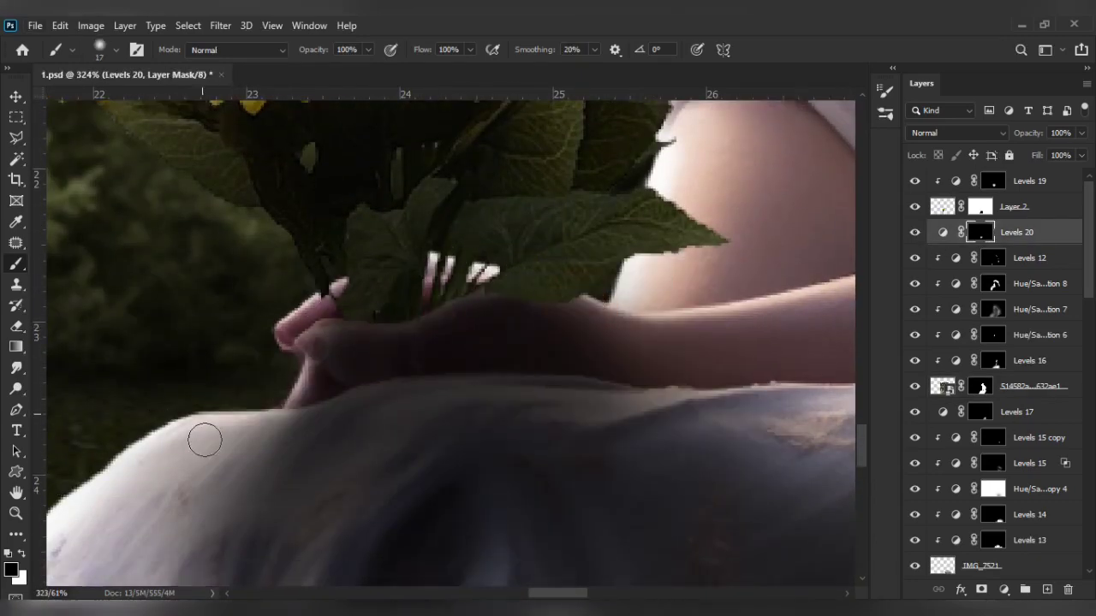
# - Add Levels 21 with output levels 17 and 0, inverted mask, and white brush colour
pyautogui.click(1004, 589)
pyautogui.click(1002, 382)
pyautogui.moveTo(896, 414)
pyautogui.mouseDown()
pyautogui.moveTo(824, 428)
pyautogui.moveTo(782, 423)
pyautogui.mouseUp()
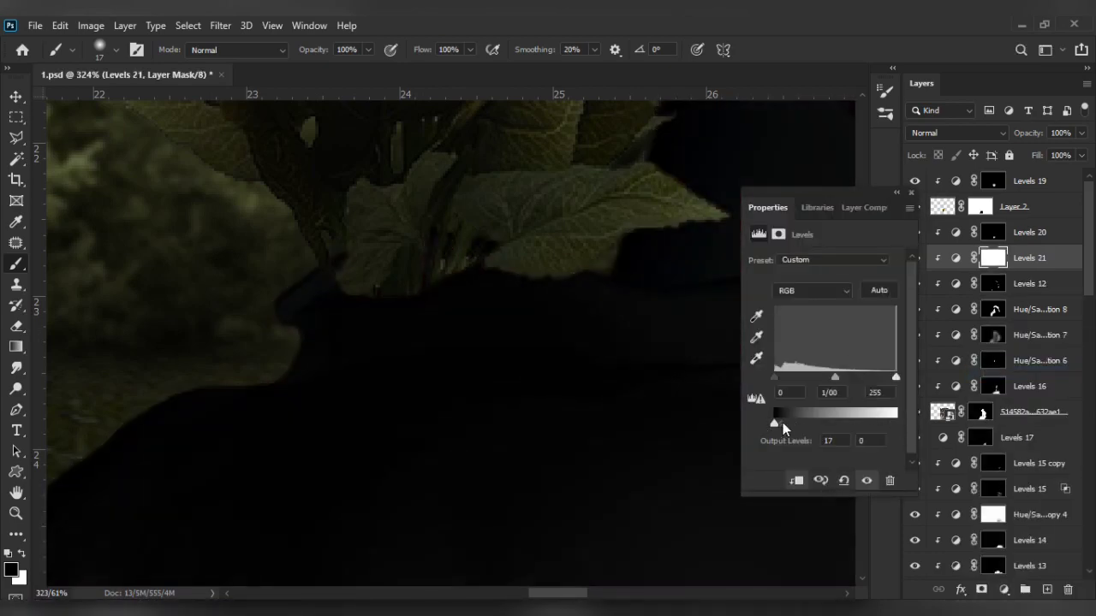
pyautogui.click(911, 192)
pyautogui.hotkey('ctrl', 'i')
pyautogui.press('x')
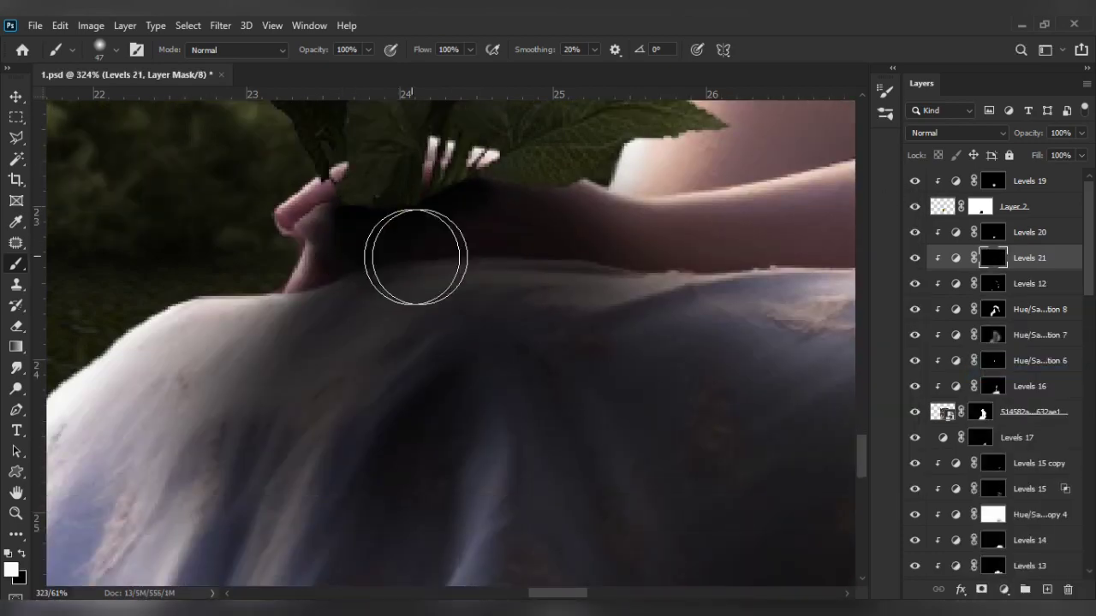
pyautogui.scroll(3, 388, 366)
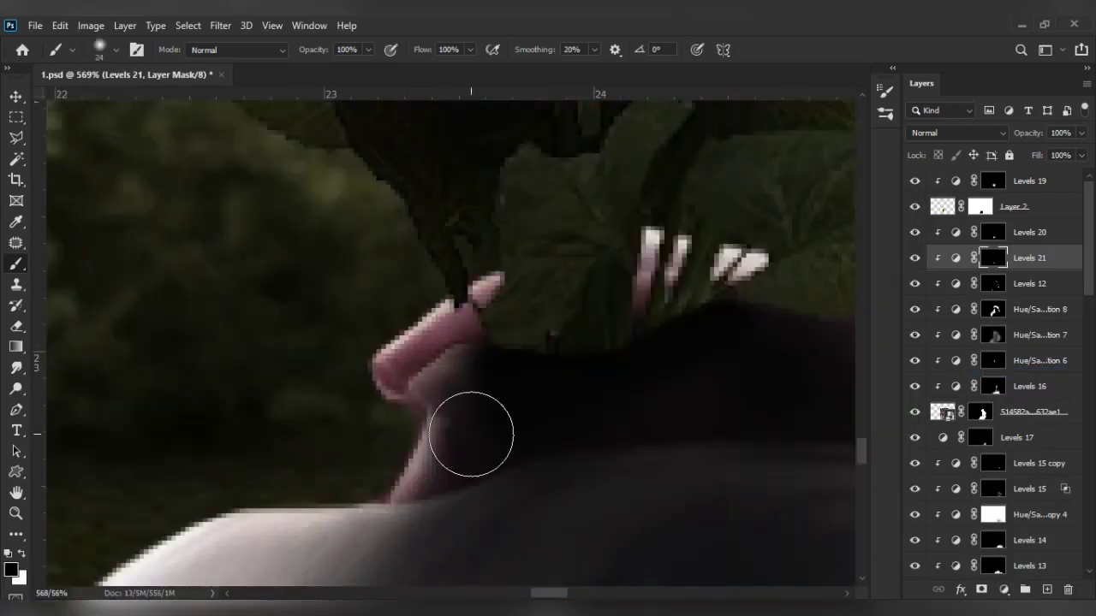
pyautogui.scroll(-3, 471, 435)
pyautogui.scroll(-3, 551, 343)
pyautogui.scroll(2, 403, 379)
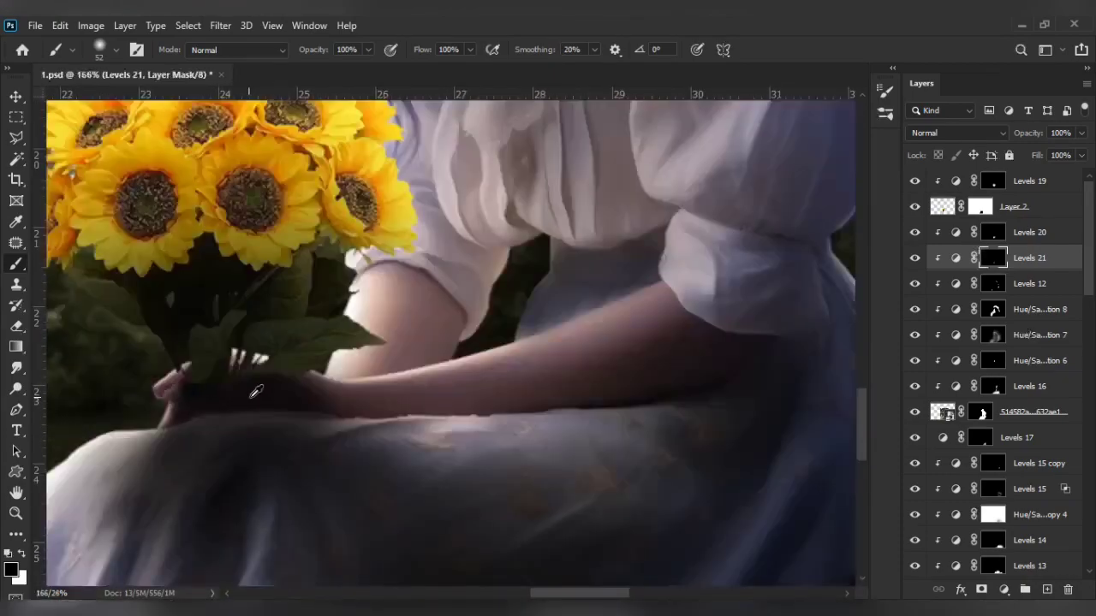
pyautogui.scroll(-3, 256, 392)
pyautogui.scroll(3, 508, 422)
# - Add a darkening Levels 22 adjustment above Layer 2 and invert its mask to black
pyautogui.click(1002, 590)
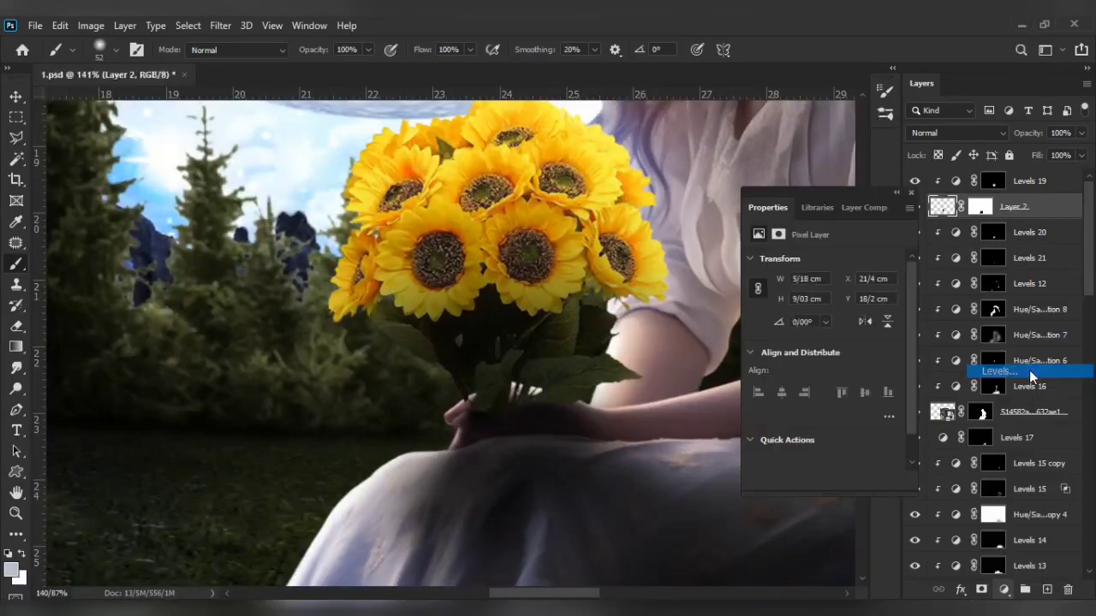
pyautogui.click(1029, 370)
pyautogui.moveTo(857, 420); pyautogui.dragTo(829, 420)
pyautogui.scroll(2, 649, 432)
pyautogui.hotkey('ctrl', 'i')
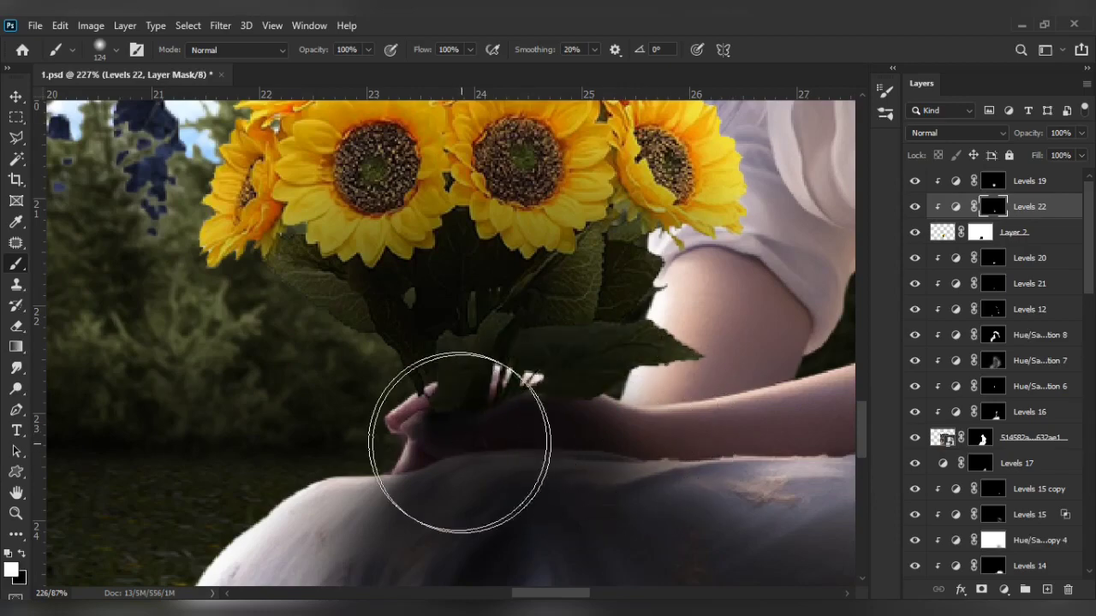
pyautogui.scroll(-2, 459, 442)
pyautogui.scroll(-1, 600, 391)
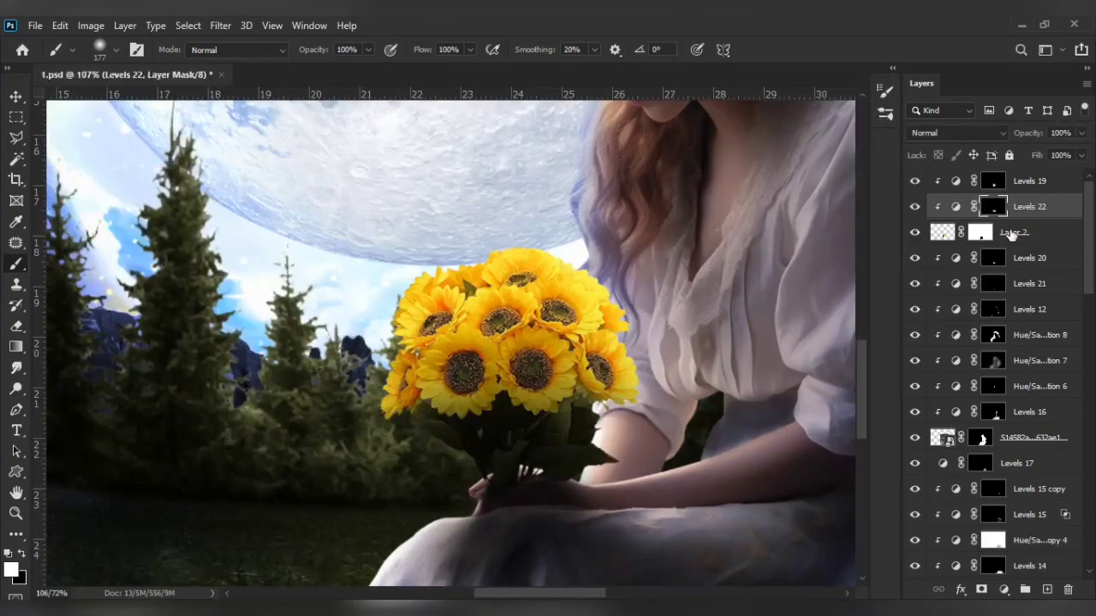
# - Add a colorized blue-tint Hue/Saturation 9 layer with its mask inverted to black
pyautogui.click(1004, 589)
pyautogui.click(1030, 442)
pyautogui.click(832, 406)
pyautogui.click(842, 351)
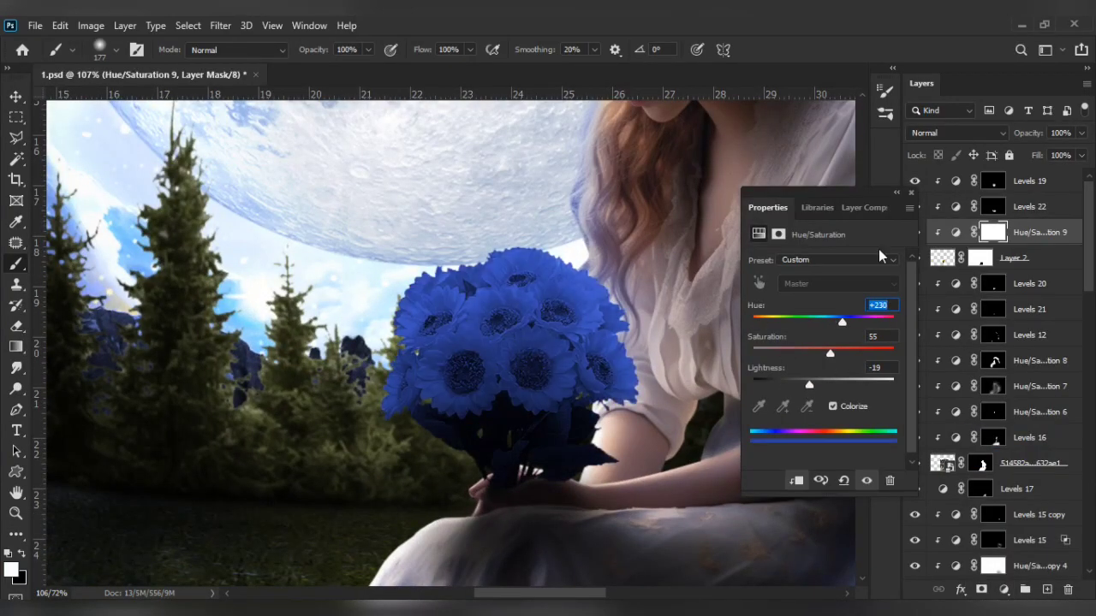
pyautogui.click(896, 191)
pyautogui.hotkey('ctrl', 'i')
# - Paint the blue tint onto the upper-left sunflowers with white at 41% flow
pyautogui.hotkey('shift', '4')
pyautogui.hotkey('shift', '1')
pyautogui.scroll(1, 467, 347)
pyautogui.moveTo(467, 345); pyautogui.dragTo(433, 342)
pyautogui.scroll(2, 433, 343)
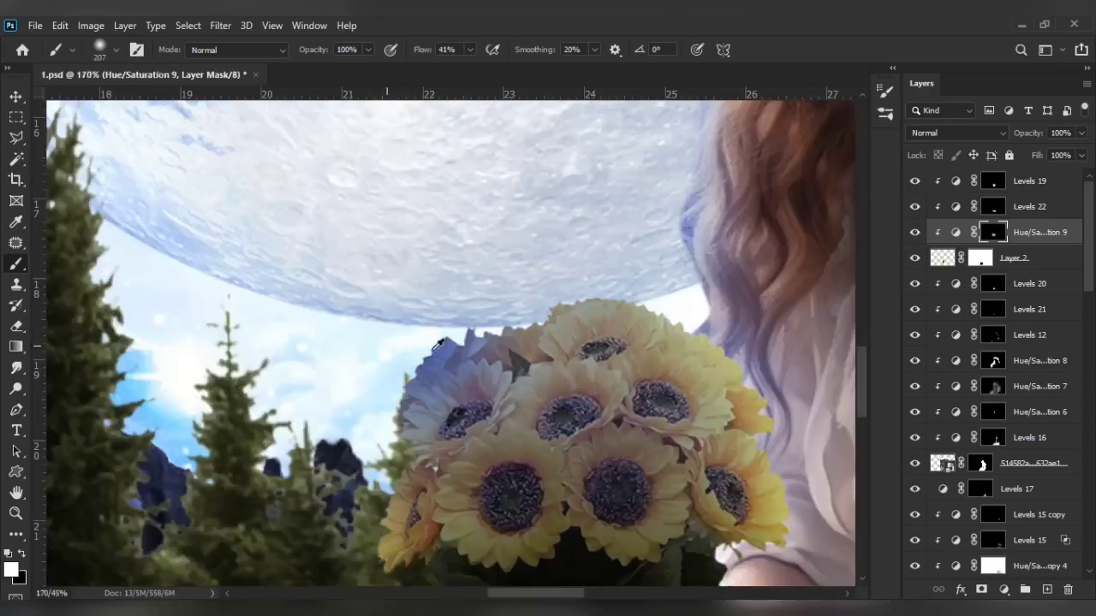
pyautogui.hotkey('ctrl', 'z')
pyautogui.scroll(-2, 582, 288)
pyautogui.press('x')
pyautogui.scroll(2, 718, 475)
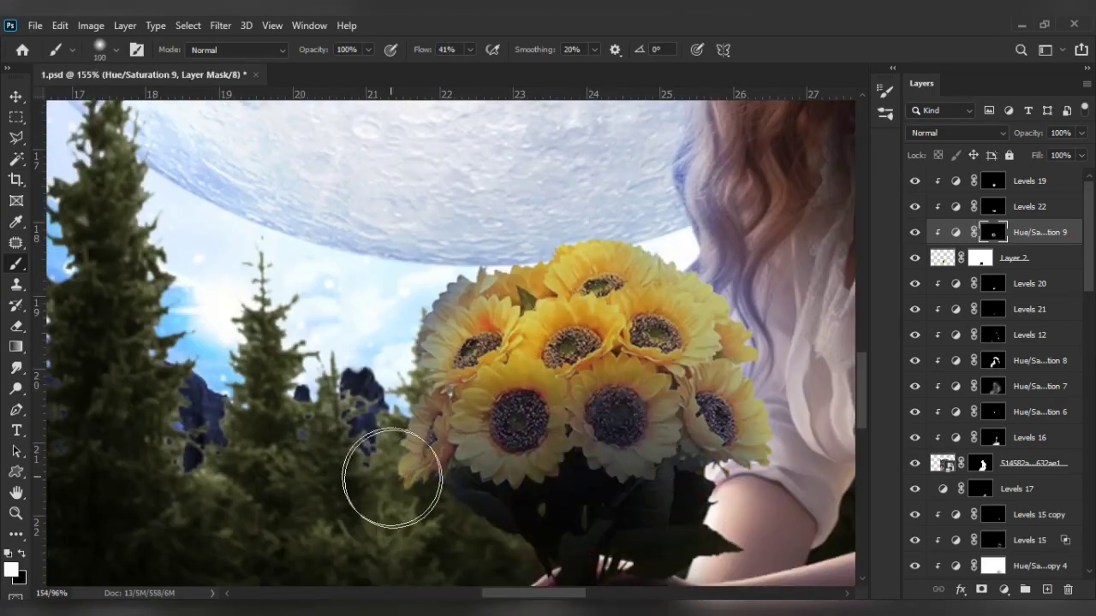
pyautogui.scroll(-2, 392, 478)
pyautogui.scroll(-2, 392, 478)
pyautogui.scroll(5, 228, 294)
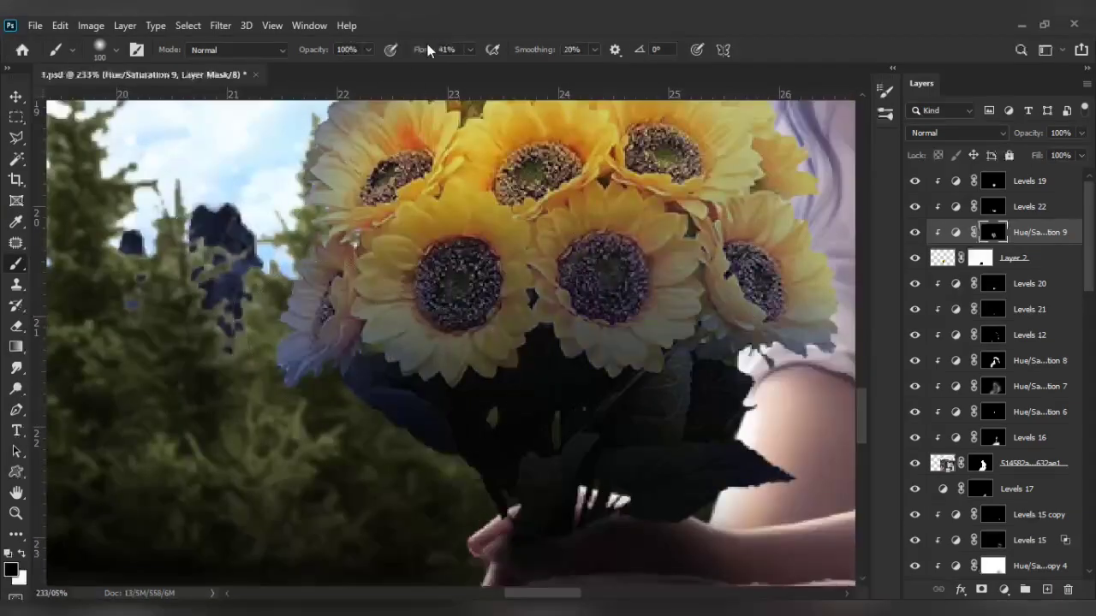
pyautogui.scroll(-3, 702, 266)
# - Add a Levels 23 with output black 208, clipped below, and mask inverted to black
pyautogui.click(1004, 589)
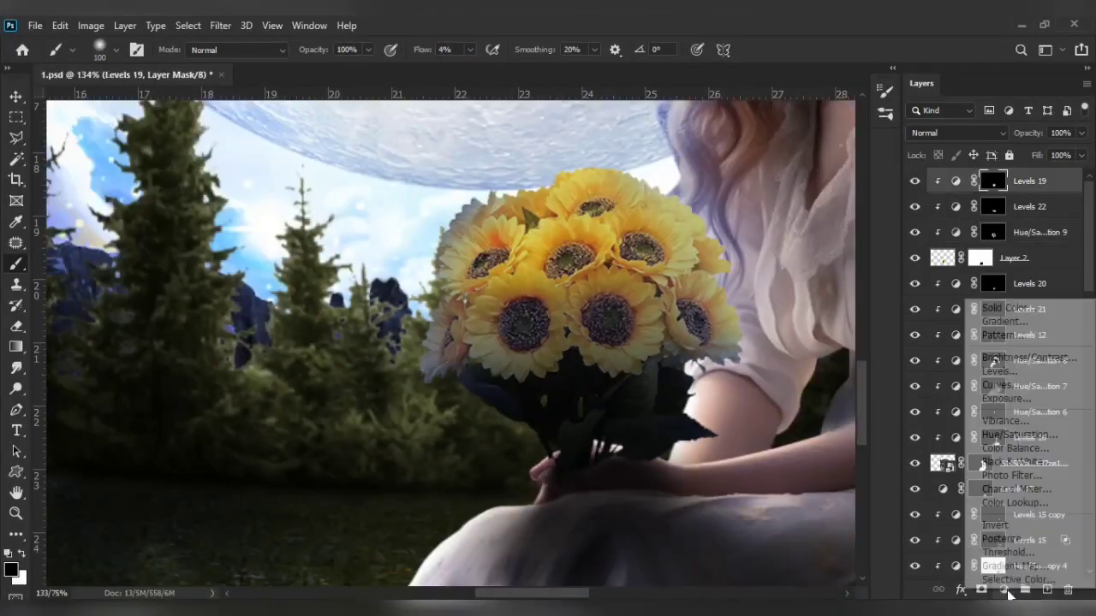
pyautogui.click(1002, 381)
pyautogui.moveTo(773, 423); pyautogui.dragTo(872, 423)
pyautogui.hotkey('ctrl', 'alt', 'g')
pyautogui.click(911, 192)
pyautogui.hotkey('ctrl', 'i')
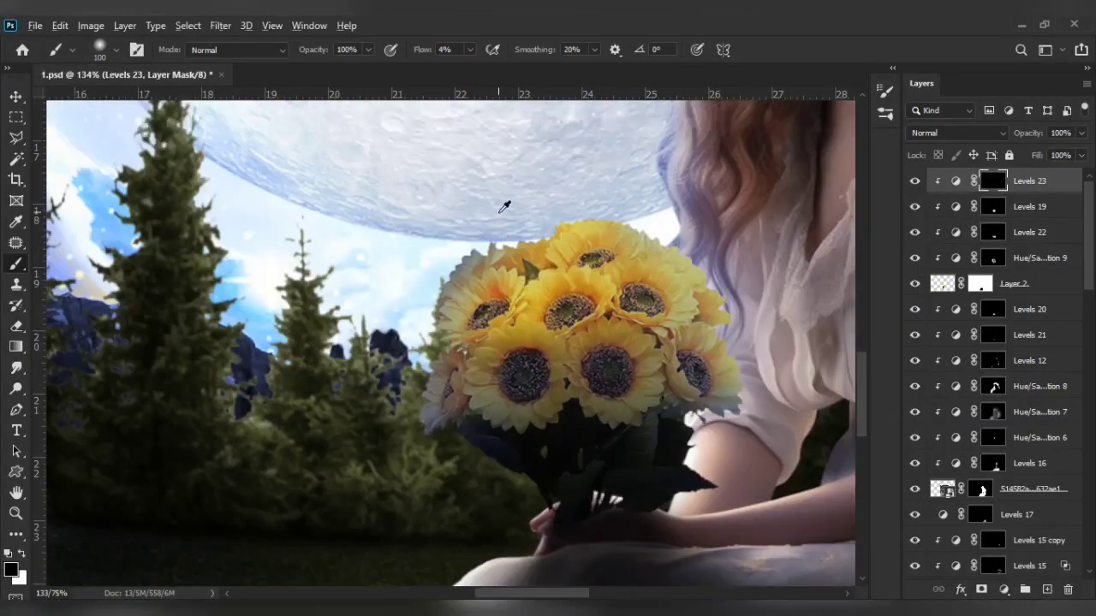
pyautogui.scroll(3, 506, 205)
pyautogui.scroll(3, 650, 130)
pyautogui.scroll(2, 530, 321)
# - Brush Levels 23 highlights along the sunflower petal edges with a small white brush
pyautogui.moveTo(445, 50); pyautogui.dragTo(425, 49)
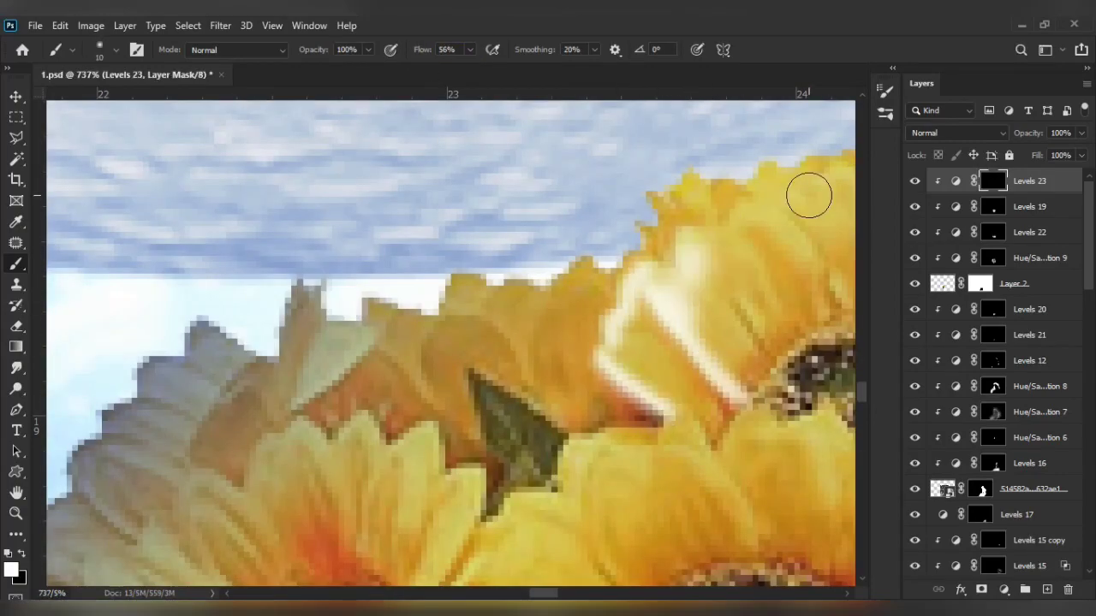
pyautogui.moveTo(690, 362); pyautogui.dragTo(367, 363)
pyautogui.scroll(-2, 232, 391)
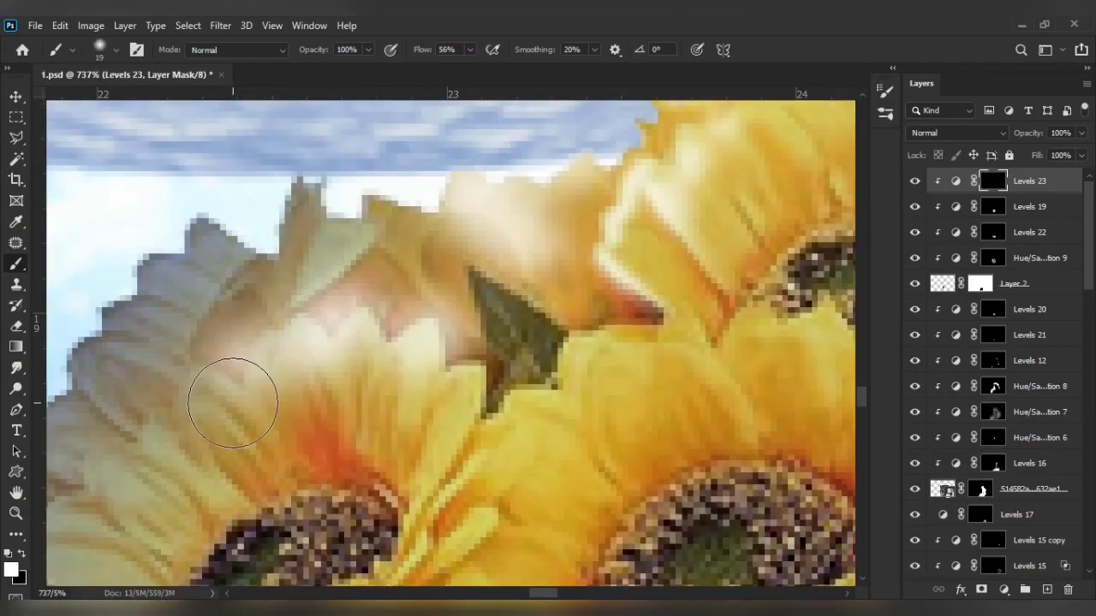
pyautogui.scroll(2, 593, 323)
pyautogui.moveTo(594, 323); pyautogui.dragTo(294, 455)
pyautogui.press('x')
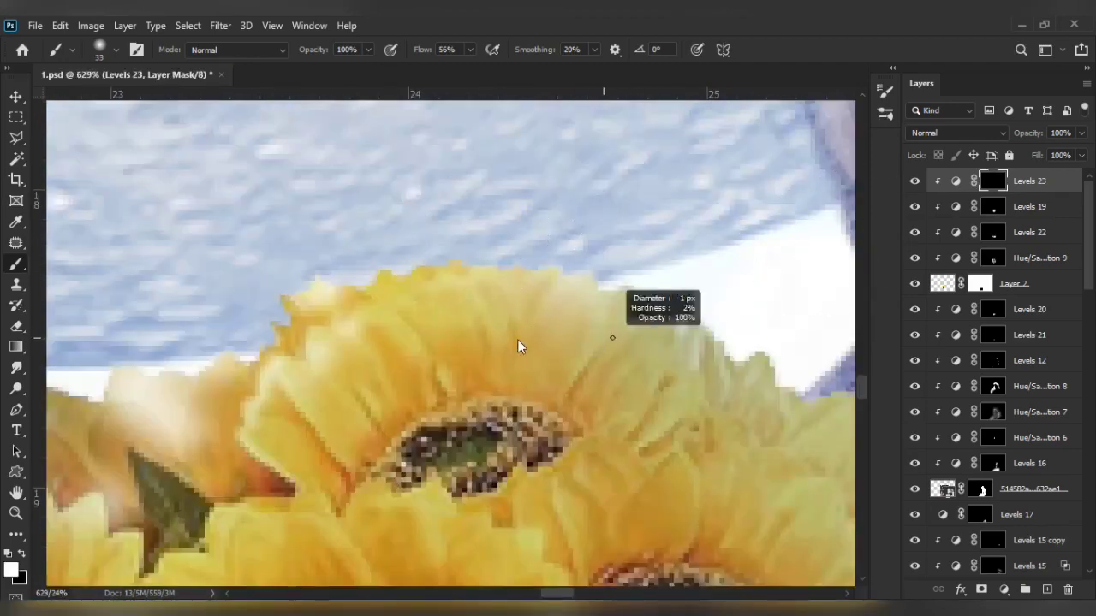
pyautogui.hscroll(3, 503, 343)
pyautogui.scroll(-3, 560, 459)
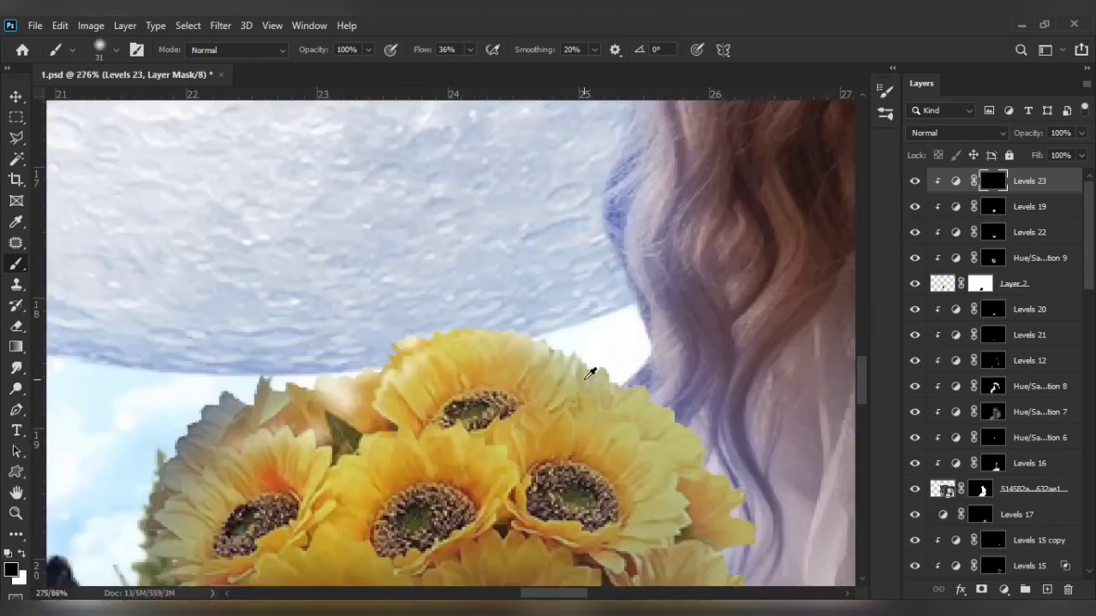
pyautogui.scroll(3, 588, 372)
pyautogui.press('x')
pyautogui.scroll(2, 356, 232)
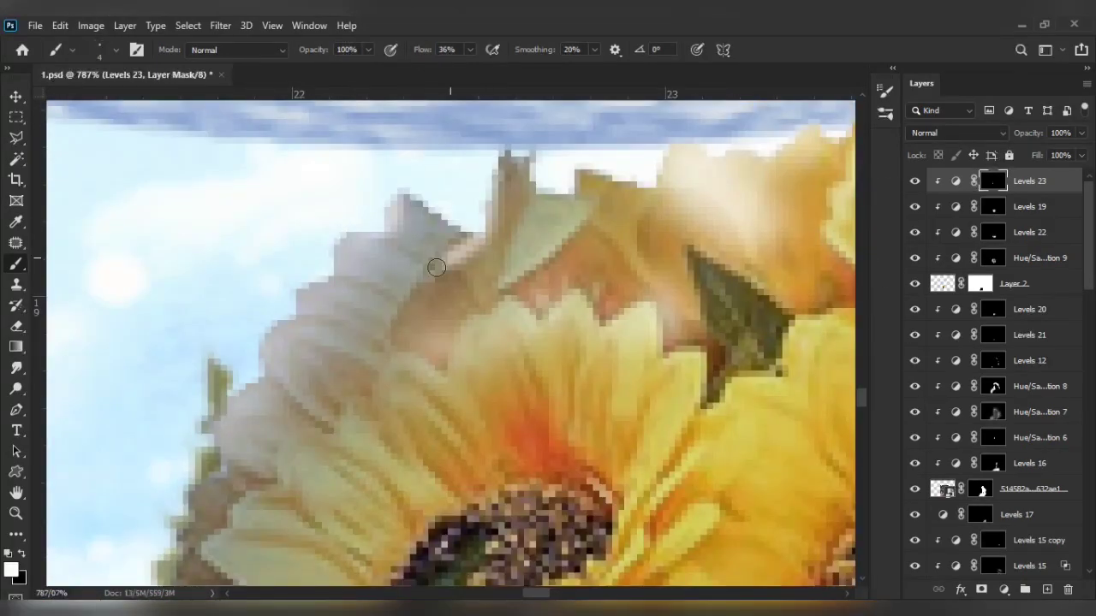
pyautogui.scroll(-2, 333, 392)
pyautogui.hscroll(-2, 333, 392)
pyautogui.scroll(5, 471, 368)
pyautogui.hscroll(10, 263, 515)
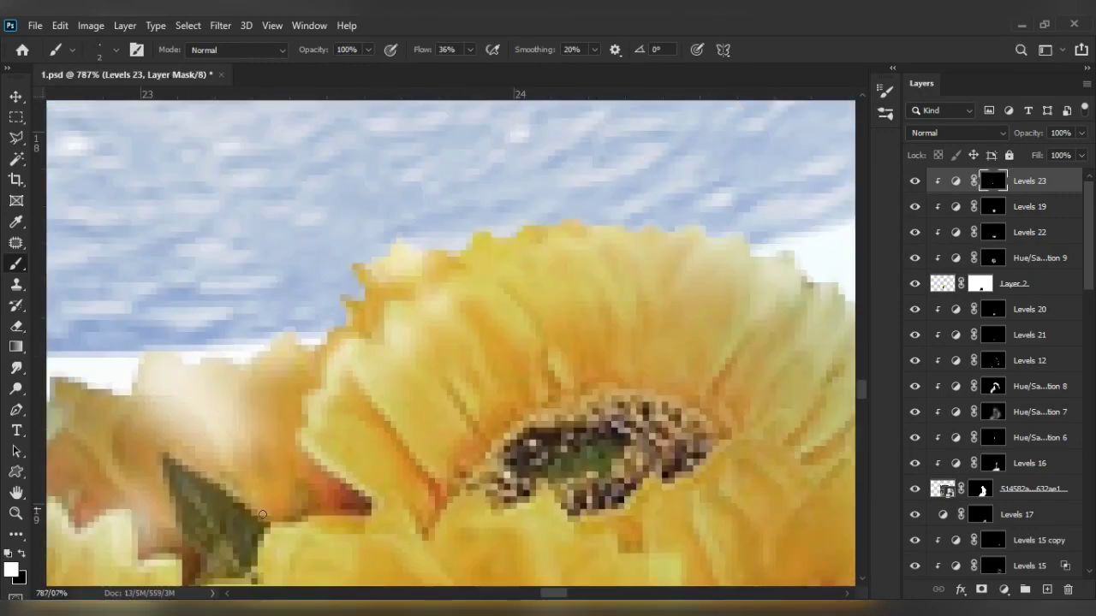
pyautogui.scroll(-5, 262, 360)
pyautogui.scroll(4, 672, 258)
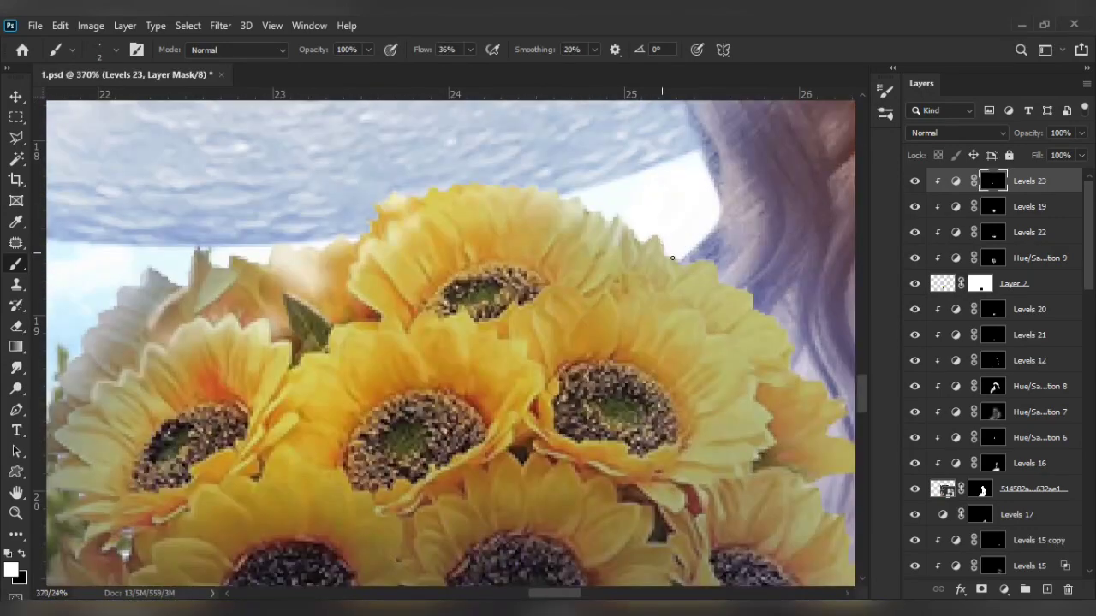
pyautogui.scroll(2, 588, 302)
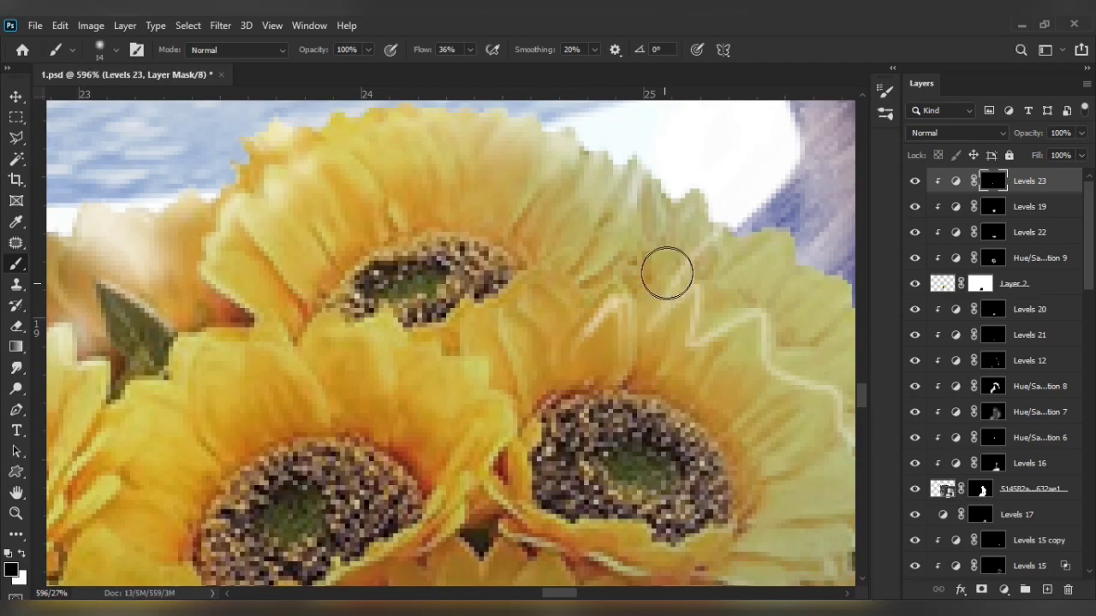
pyautogui.scroll(-8, 958, 133)
pyautogui.scroll(-4, 958, 133)
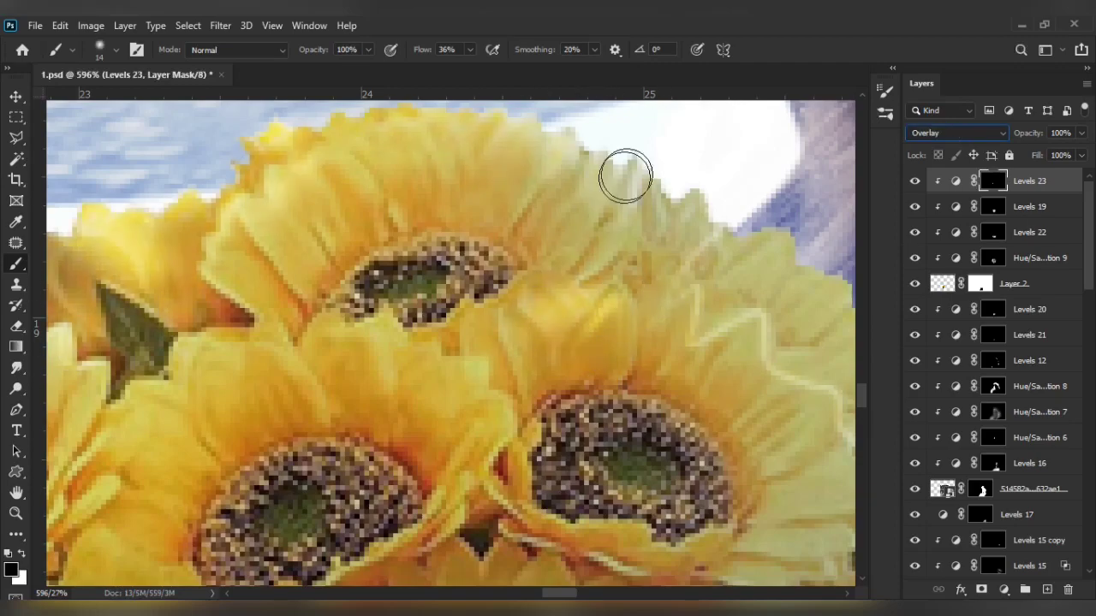
pyautogui.scroll(-2, 625, 177)
pyautogui.scroll(-4, 521, 296)
pyautogui.scroll(5, 432, 317)
pyautogui.scroll(3, 362, 350)
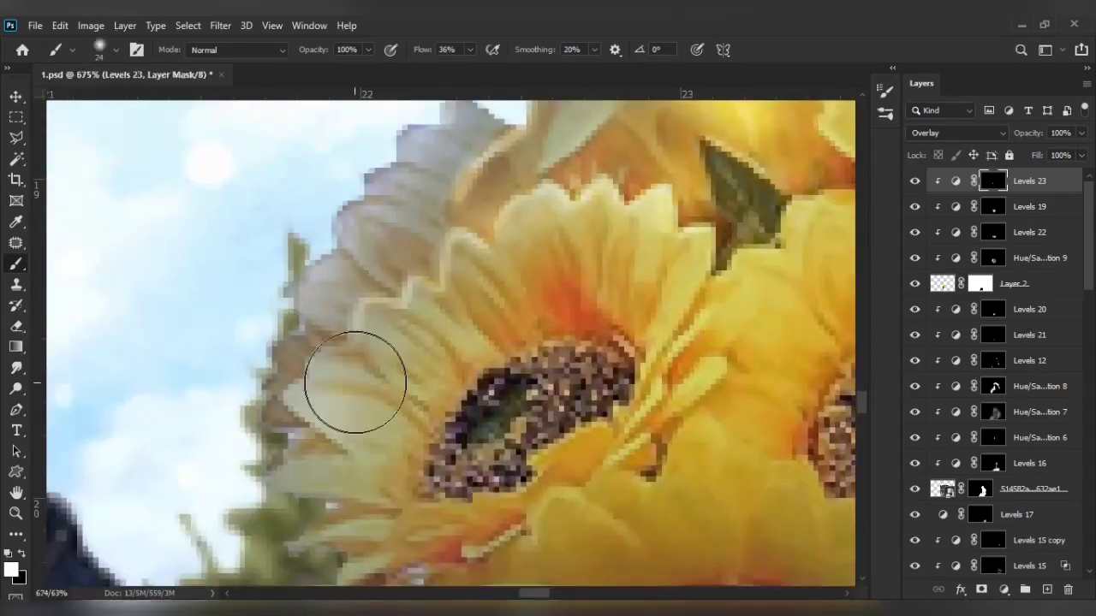
pyautogui.scroll(1, 354, 385)
pyautogui.press('z')
pyautogui.press('b')
pyautogui.scroll(-2, 440, 457)
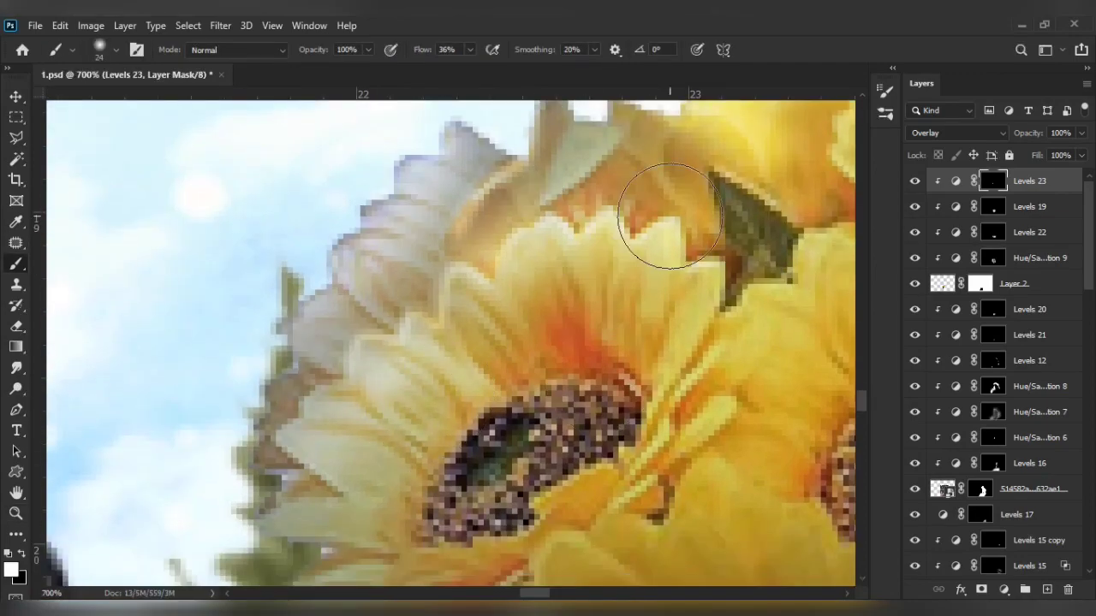
pyautogui.scroll(-3, 557, 227)
pyautogui.scroll(-4, 514, 300)
pyautogui.scroll(5, 675, 484)
# - Nudge the bouquet layers, Levels 23 through Layer 2, into a new position together
pyautogui.keyDown('shift'); pyautogui.click(1027, 291); pyautogui.keyUp('shift')
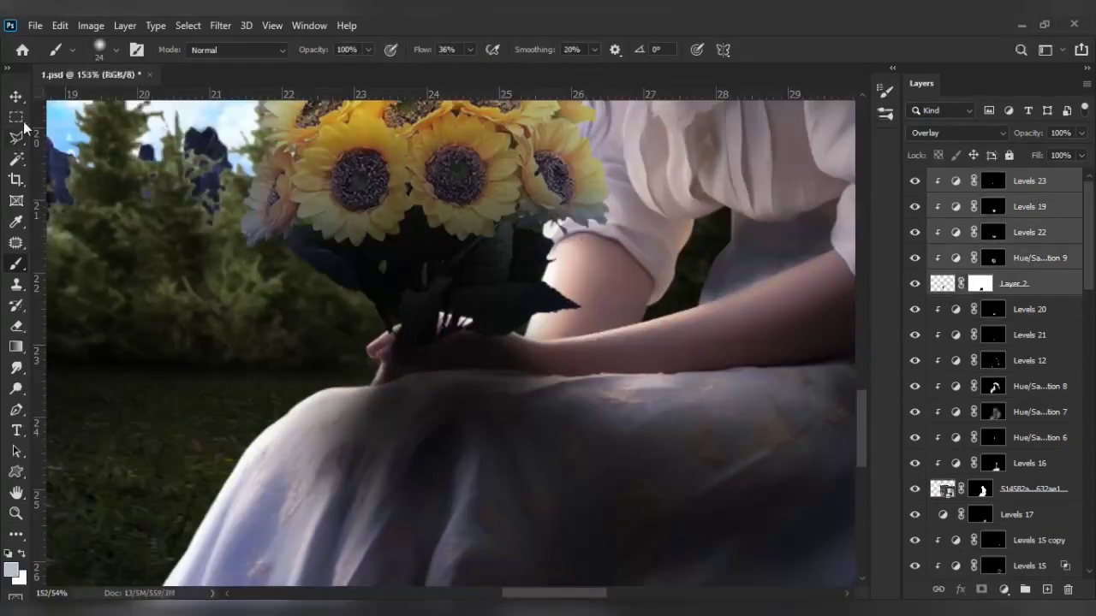
pyautogui.press('v')
pyautogui.moveTo(496, 248); pyautogui.dragTo(526, 272)
# - Refine Layer 2's mask around the woman's fingers with a small brush
pyautogui.click(976, 283)
pyautogui.scroll(2, 685, 360)
pyautogui.press('b')
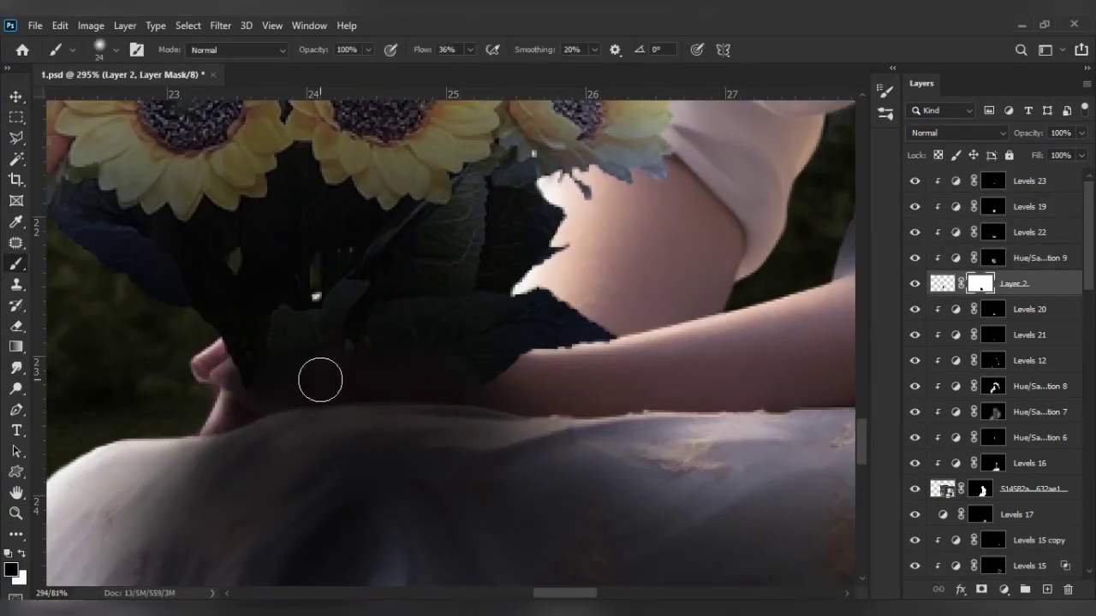
pyautogui.press('[')
pyautogui.scroll(2, 477, 365)
pyautogui.press('x')
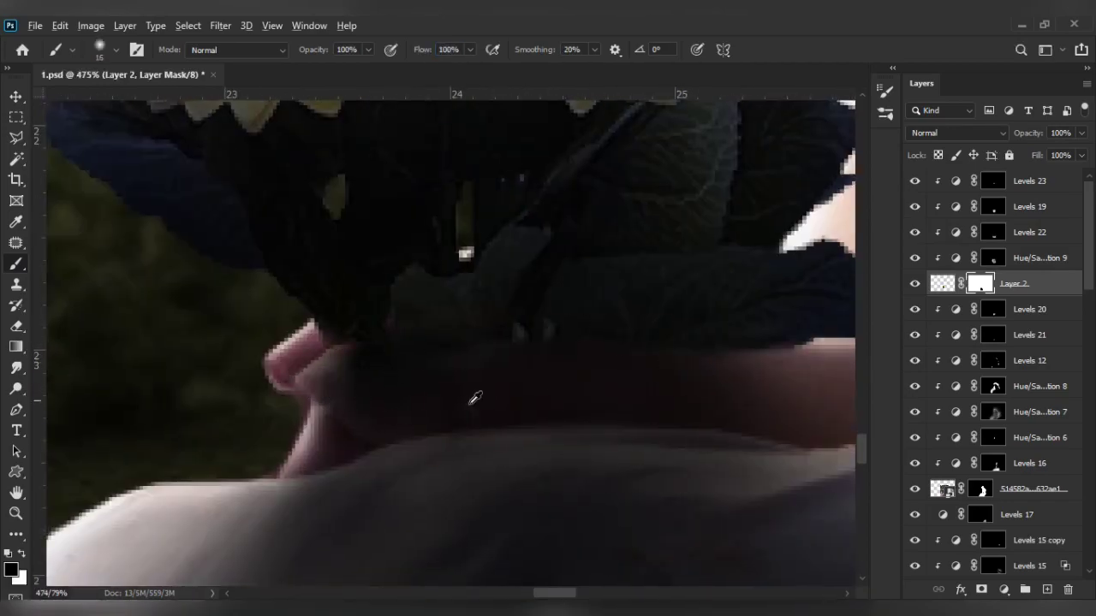
pyautogui.hotkey('ctrl', '0')
pyautogui.scroll(5, 565, 343)
pyautogui.scroll(2, 425, 318)
pyautogui.scroll(1, 425, 318)
pyautogui.press('x')
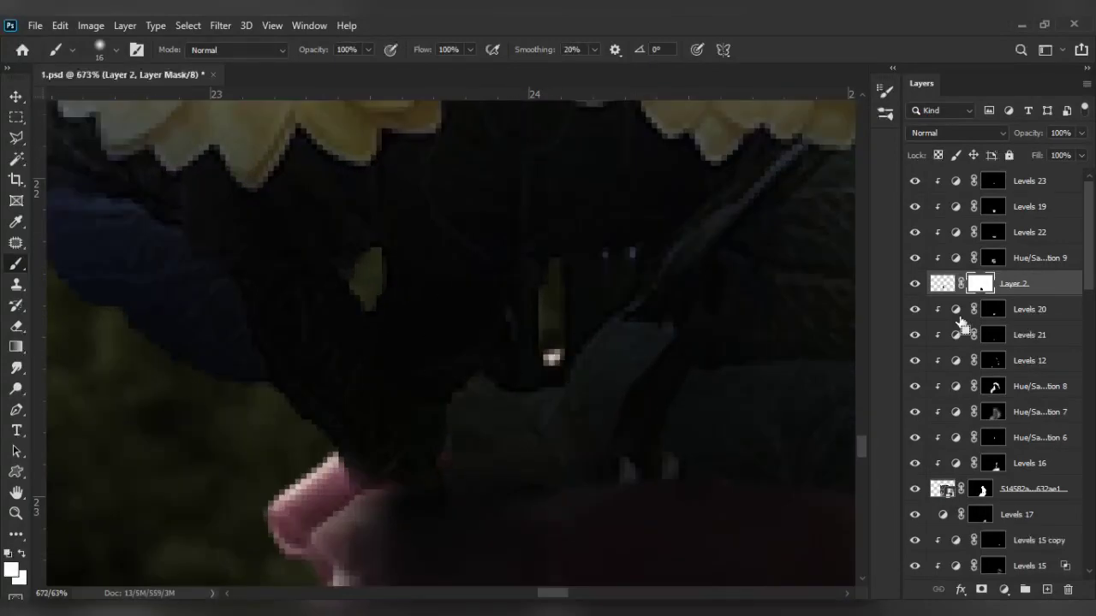
pyautogui.scroll(-3, 565, 363)
pyautogui.scroll(-3, 646, 435)
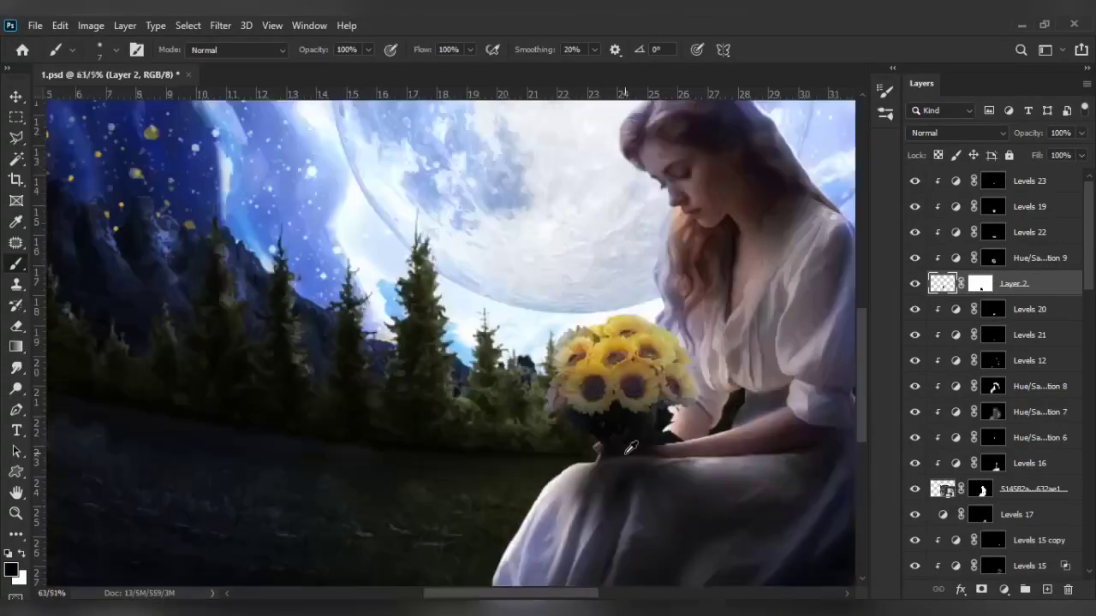
# - Warp the pine forest layer's treeline slightly and commit the warp
pyautogui.hotkey('ctrl', 't')
pyautogui.rightClick(422, 229)
pyautogui.press('Escape')
pyautogui.scroll(1, 343, 325)
pyautogui.click(311, 421)
pyautogui.hotkey('ctrl', 't')
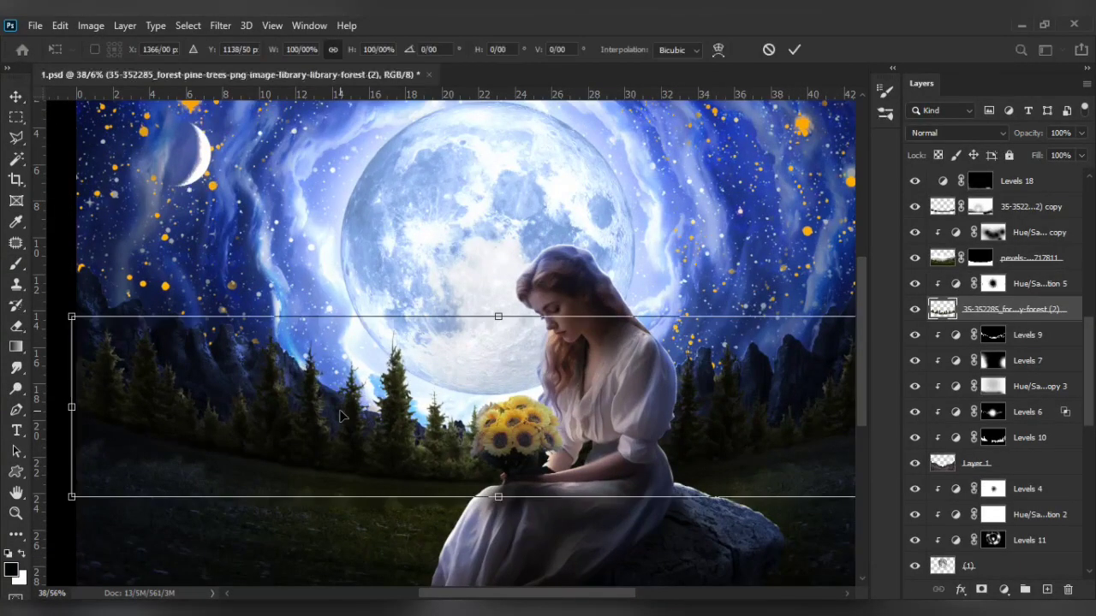
pyautogui.rightClick(410, 204)
pyautogui.click(413, 196)
pyautogui.moveTo(337, 332); pyautogui.dragTo(332, 331)
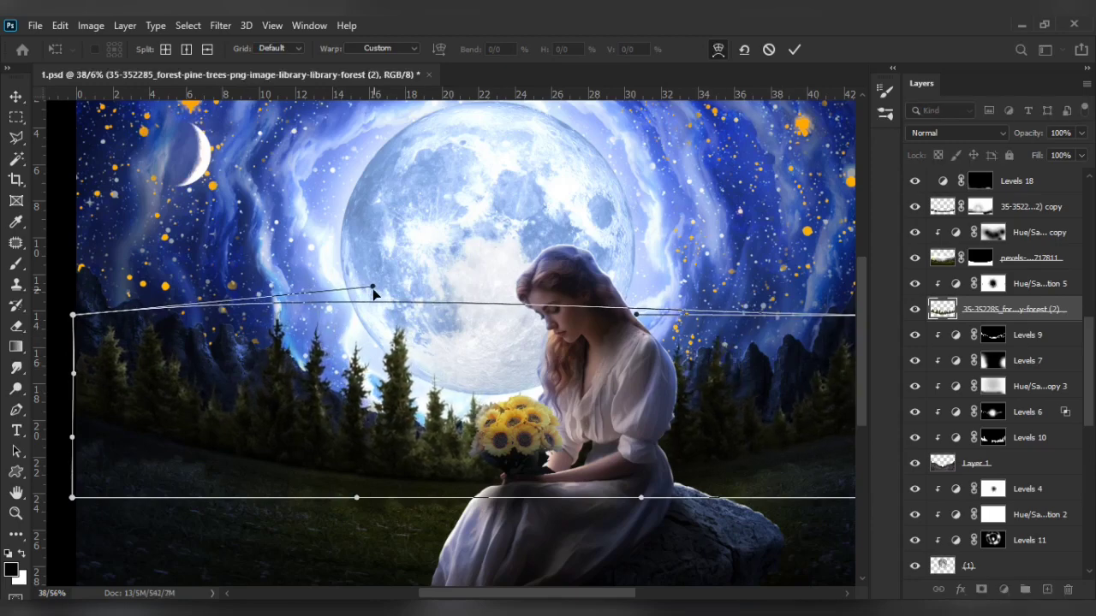
pyautogui.press('Return')
# - Warp the Hue/Saturation 5 mask and commit it
pyautogui.click(1061, 283)
pyautogui.hotkey('ctrl', 't')
pyautogui.rightClick(399, 416)
pyautogui.click(419, 162)
pyautogui.hscroll(5, 328, 286)
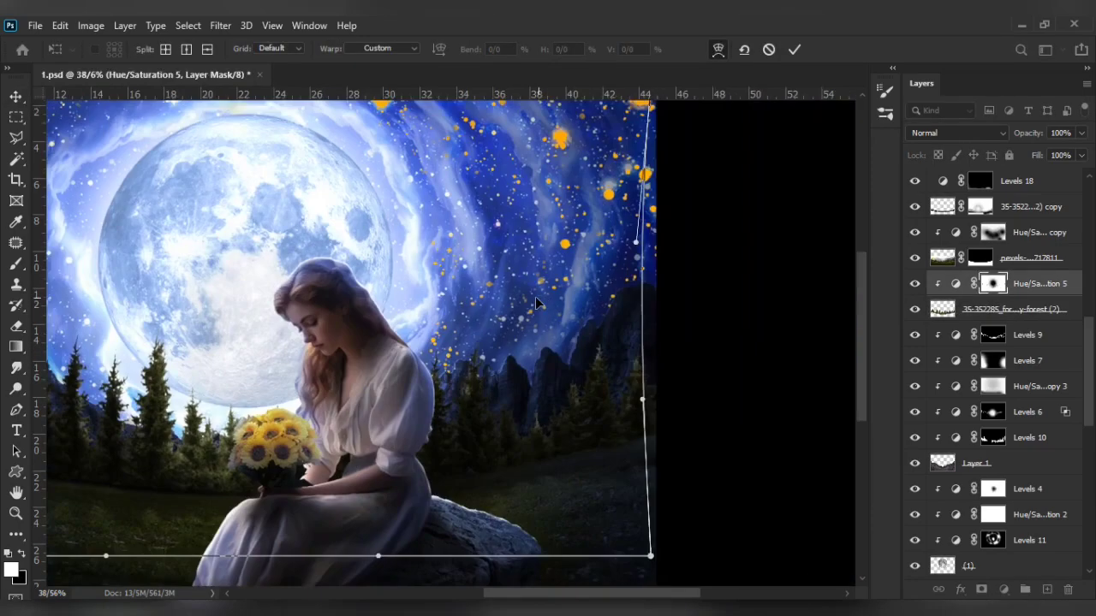
pyautogui.press('Return')
# - Switch to a small brush and fit the whole image on screen
pyautogui.keyDown('alt'); pyautogui.scroll(5, 539, 344); pyautogui.keyUp('alt')
pyautogui.press('b')
pyautogui.rightClick(423, 274)
pyautogui.press('Escape')
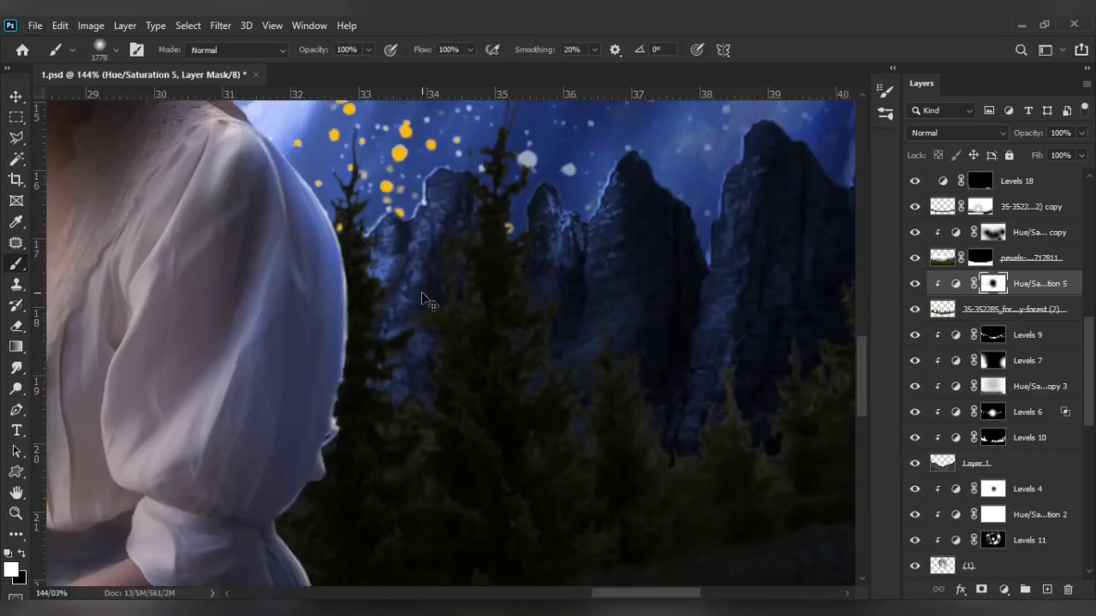
pyautogui.rightClick(482, 269)
pyautogui.press('Escape')
pyautogui.hotkey('ctrl', '0')
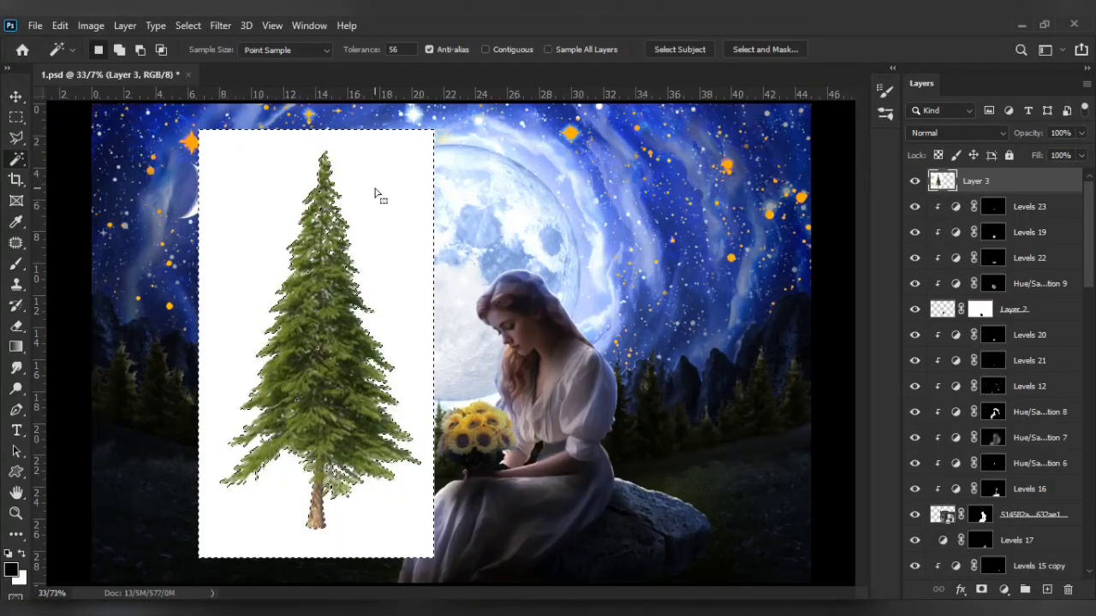
# - Delete the white background around the pine tree
pyautogui.keyDown('alt'); pyautogui.scroll(3, 376, 196); pyautogui.keyUp('alt')
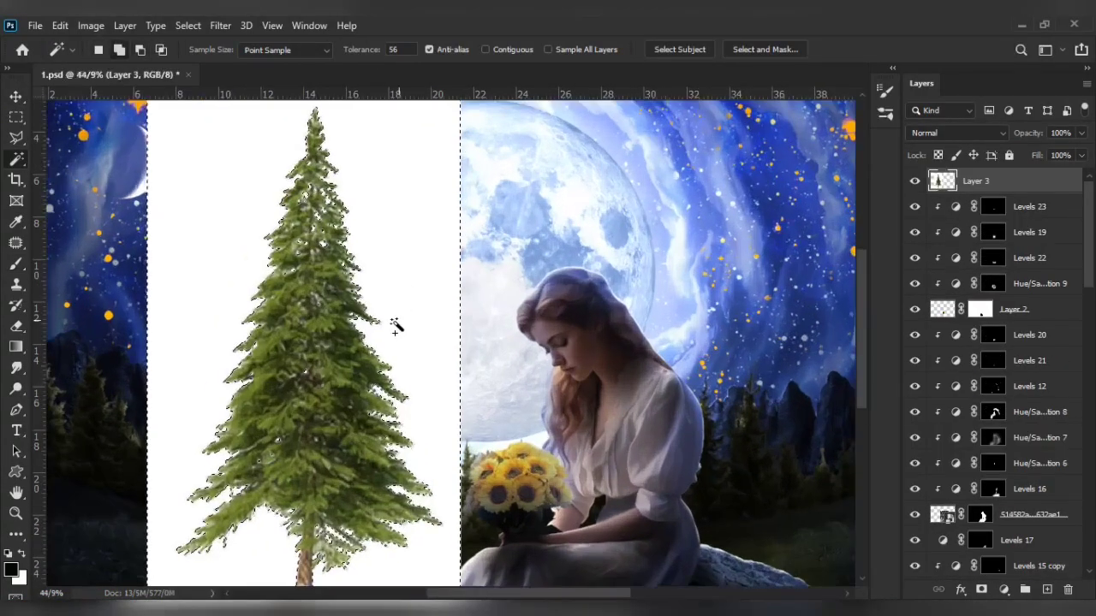
pyautogui.keyDown('alt'); pyautogui.scroll(3, 391, 318); pyautogui.keyUp('alt')
pyautogui.keyDown('alt'); pyautogui.scroll(-8, 342, 364); pyautogui.keyUp('alt')
pyautogui.press('Delete')
pyautogui.press('e')
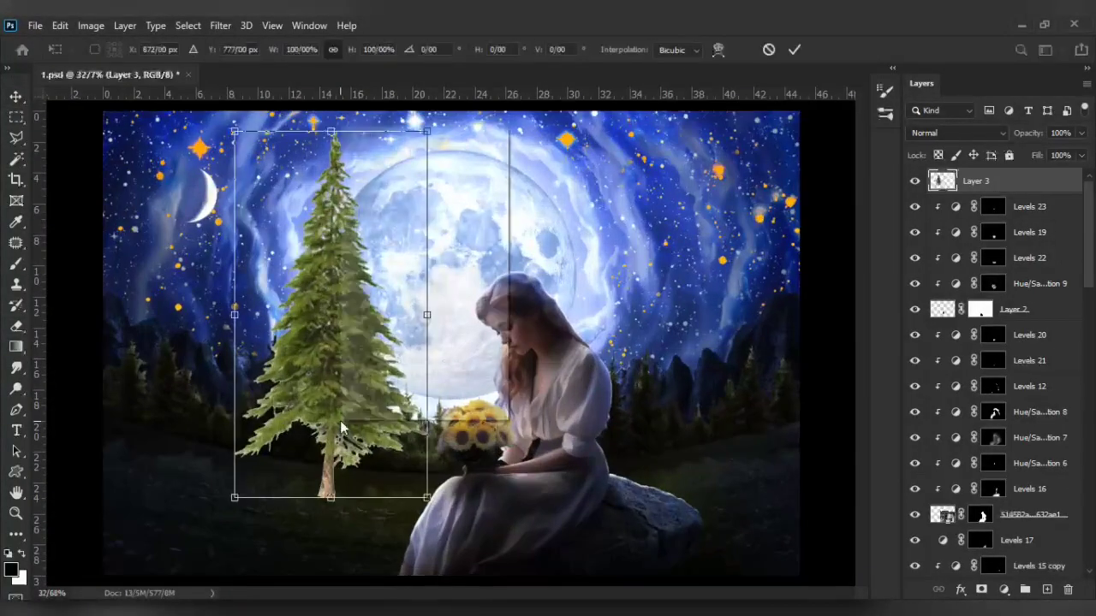
# - Bend the pine tree slightly left of the moon and transform its copy
pyautogui.moveTo(340, 456)
pyautogui.mouseDown()
pyautogui.moveTo(317, 387)
pyautogui.moveTo(349, 230)
pyautogui.moveTo(319, 216)
pyautogui.mouseUp()
pyautogui.rightClick(318, 216)
pyautogui.click(364, 225)
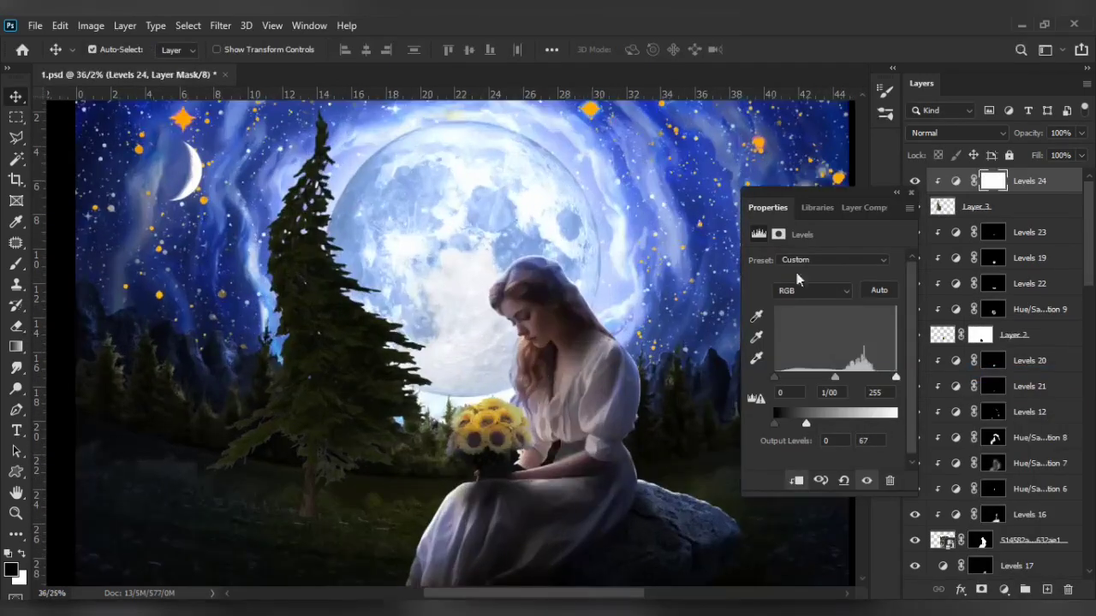
pyautogui.moveTo(1033, 172); pyautogui.dragTo(1034, 178)
pyautogui.hotkey('ctrl', 't')
pyautogui.rightClick(376, 195)
# - Flip the tree copy horizontally, resize and narrow it, and warp it
pyautogui.click(428, 391)
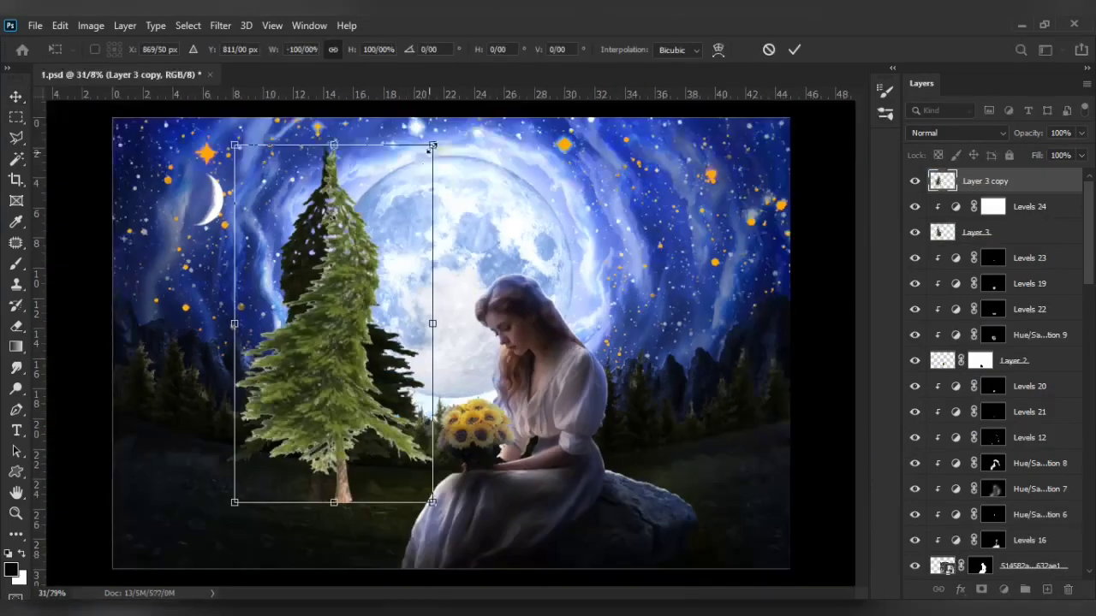
pyautogui.moveTo(232, 146); pyautogui.dragTo(335, 290)
pyautogui.moveTo(448, 392); pyautogui.dragTo(434, 392)
pyautogui.rightClick(397, 387)
pyautogui.click(411, 366)
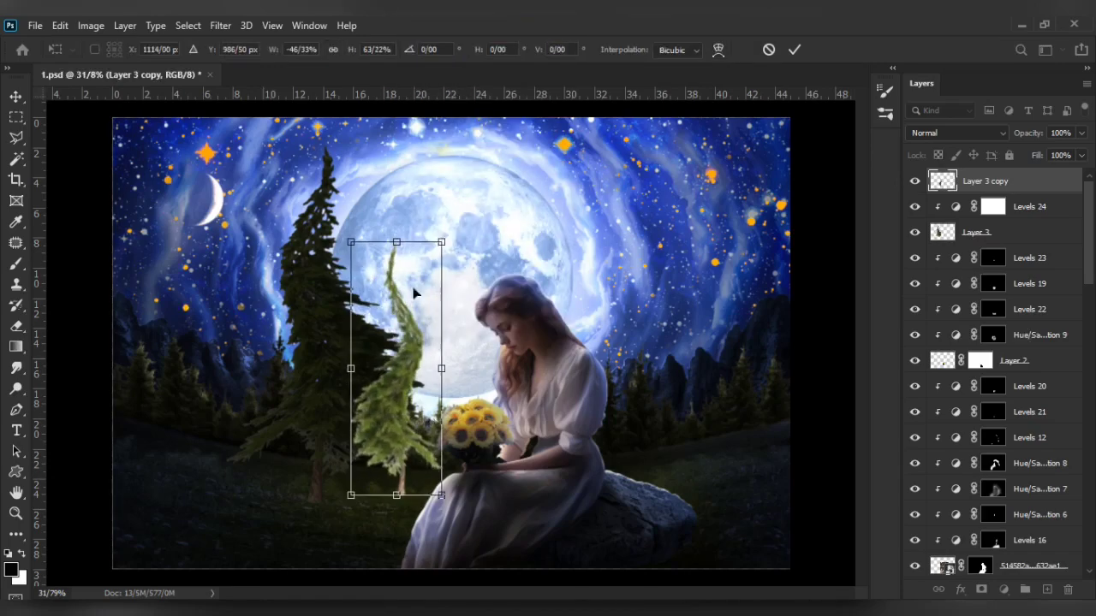
pyautogui.press('Return')
# - Duplicate the warped tree, shift the new copy left, and warp it
pyautogui.hotkey('ctrl', 'j')
pyautogui.hotkey('ctrl', 't')
pyautogui.rightClick(284, 396)
pyautogui.moveTo(394, 402)
pyautogui.mouseDown()
pyautogui.moveTo(265, 403)
pyautogui.moveTo(358, 411)
pyautogui.mouseUp()
pyautogui.rightClick(376, 363)
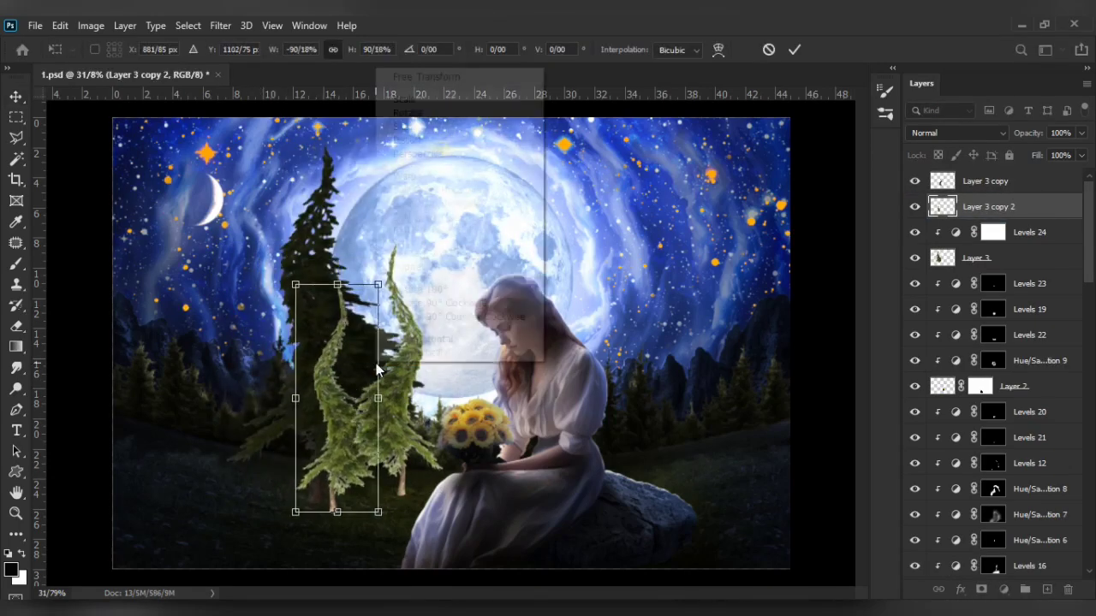
pyautogui.click(395, 176)
pyautogui.press('Return')
# - Bring the copy forward in the stack and reposition it onto the other tree
pyautogui.hotkey('ctrl', ']')
pyautogui.scroll(2, 386, 420)
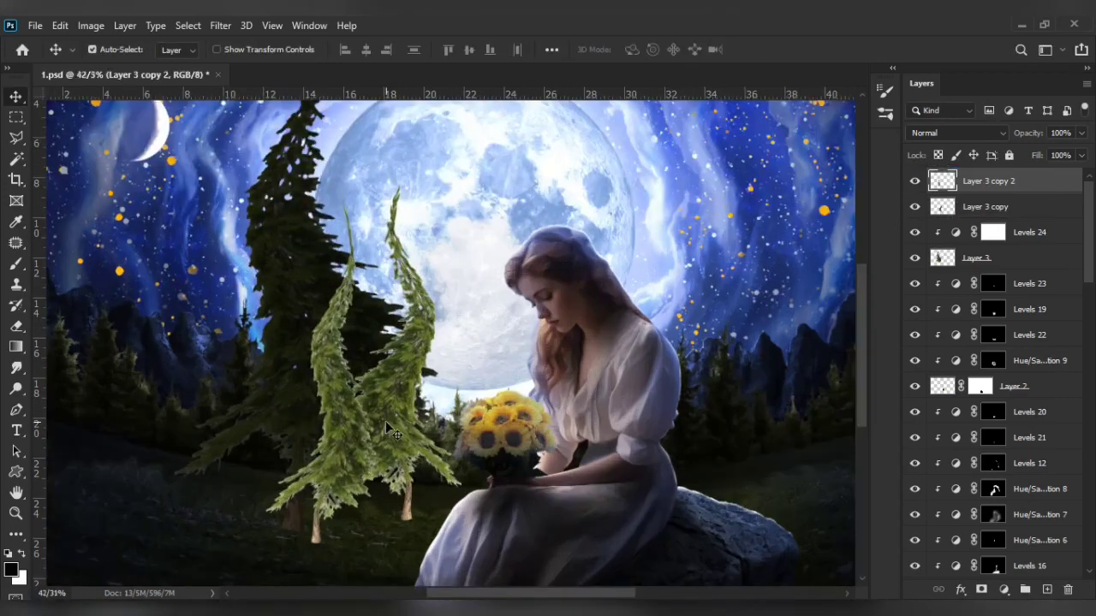
pyautogui.hotkey('ctrl', 't')
pyautogui.moveTo(386, 420); pyautogui.dragTo(232, 446)
pyautogui.moveTo(293, 342); pyautogui.dragTo(443, 351)
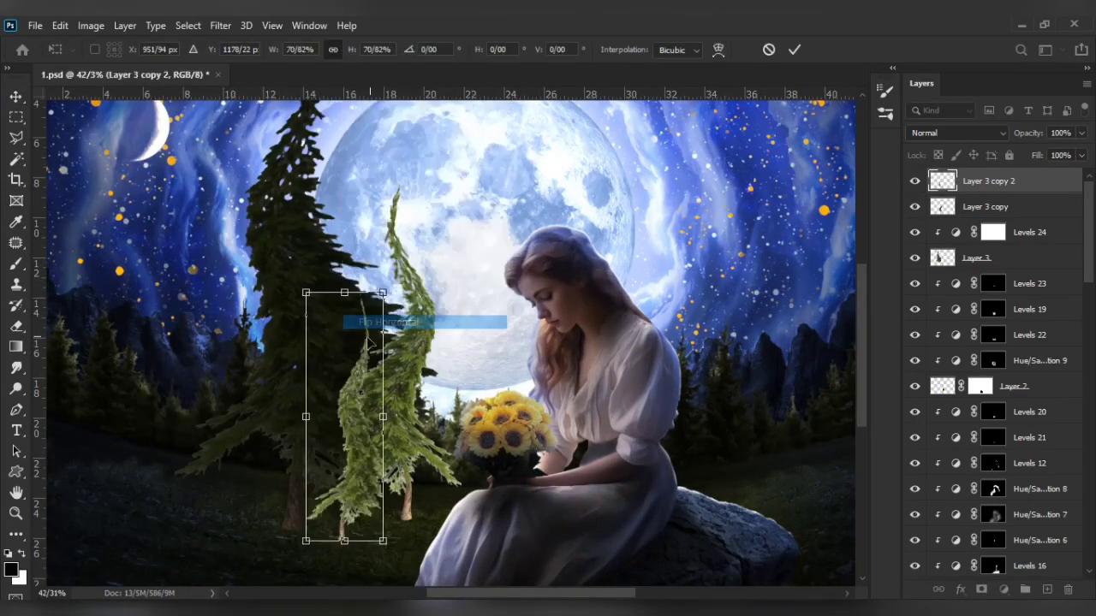
pyautogui.press('Return')
pyautogui.scroll(-4, 355, 471)
pyautogui.scroll(3, 355, 471)
# - Duplicate the tree a third time, then shrink, reposition and enlarge the copy
pyautogui.hotkey('ctrl', 'j')
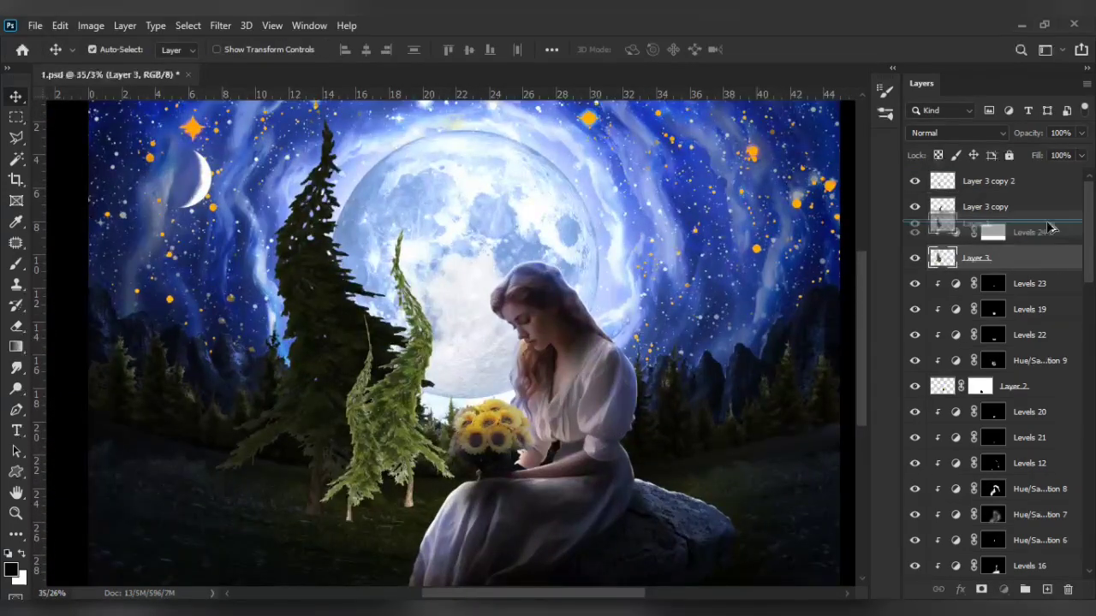
pyautogui.hotkey('ctrl', 't')
pyautogui.moveTo(511, 128); pyautogui.dragTo(486, 192)
pyautogui.rightClick(452, 268)
pyautogui.click(488, 366)
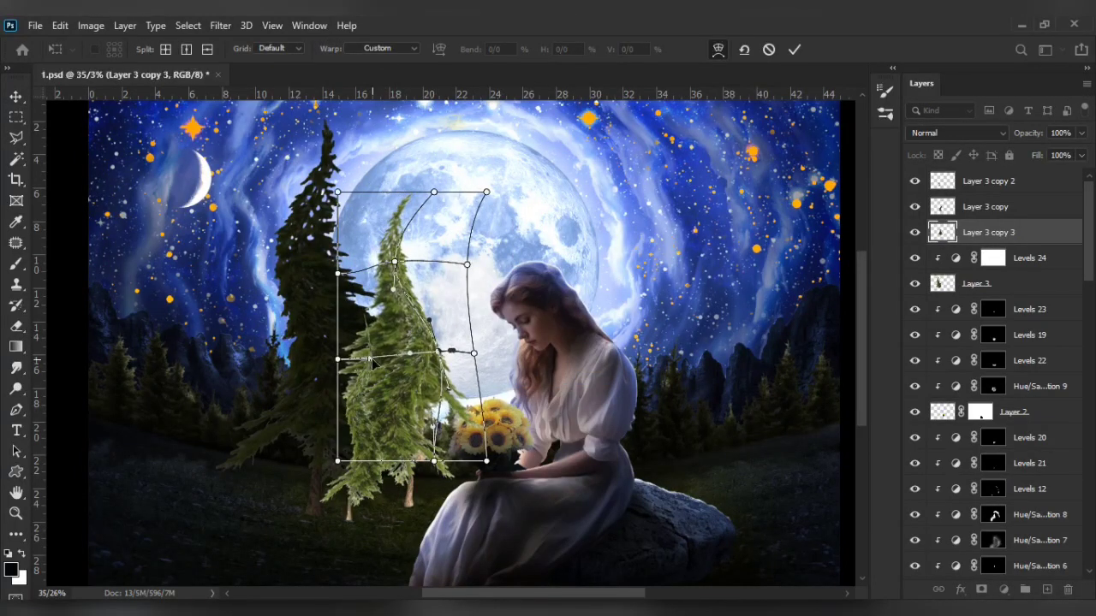
pyautogui.moveTo(499, 313); pyautogui.dragTo(360, 359)
pyautogui.moveTo(166, 232); pyautogui.dragTo(126, 174)
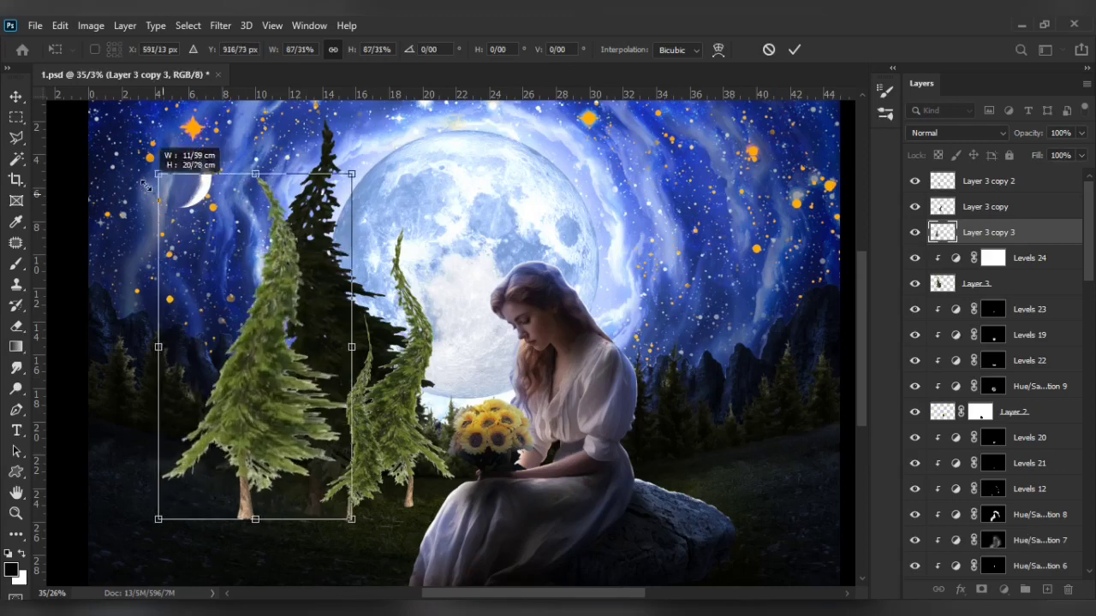
pyautogui.moveTo(257, 465); pyautogui.dragTo(313, 454)
# - Bend the third copy with the warp mesh and flip it horizontally
pyautogui.rightClick(362, 103)
pyautogui.click(381, 210)
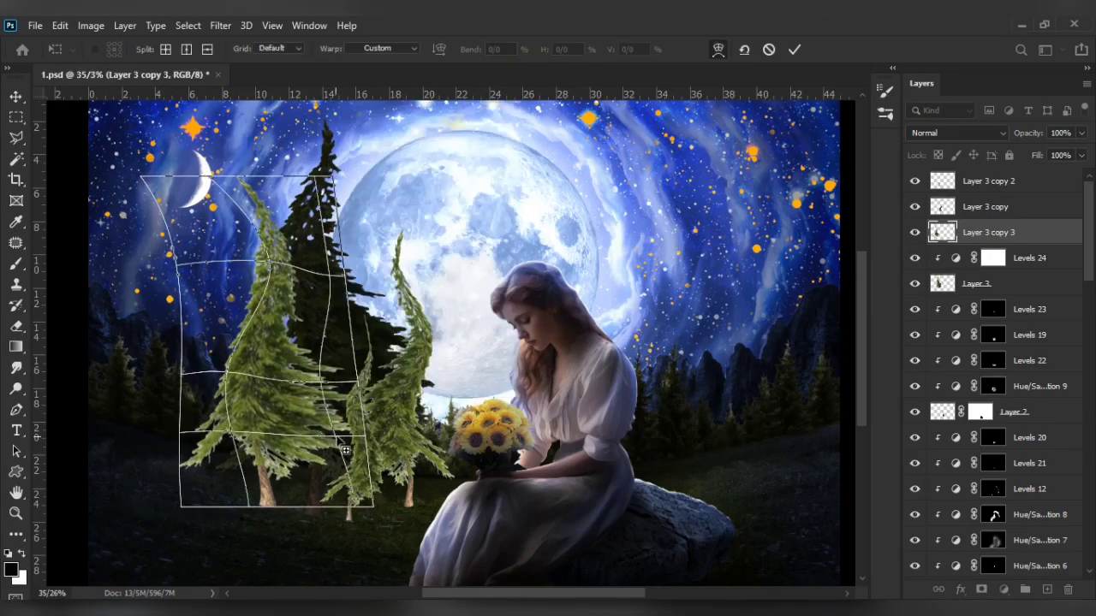
pyautogui.moveTo(339, 411); pyautogui.dragTo(312, 428)
pyautogui.rightClick(294, 262)
pyautogui.click(367, 272)
pyautogui.rightClick(272, 70)
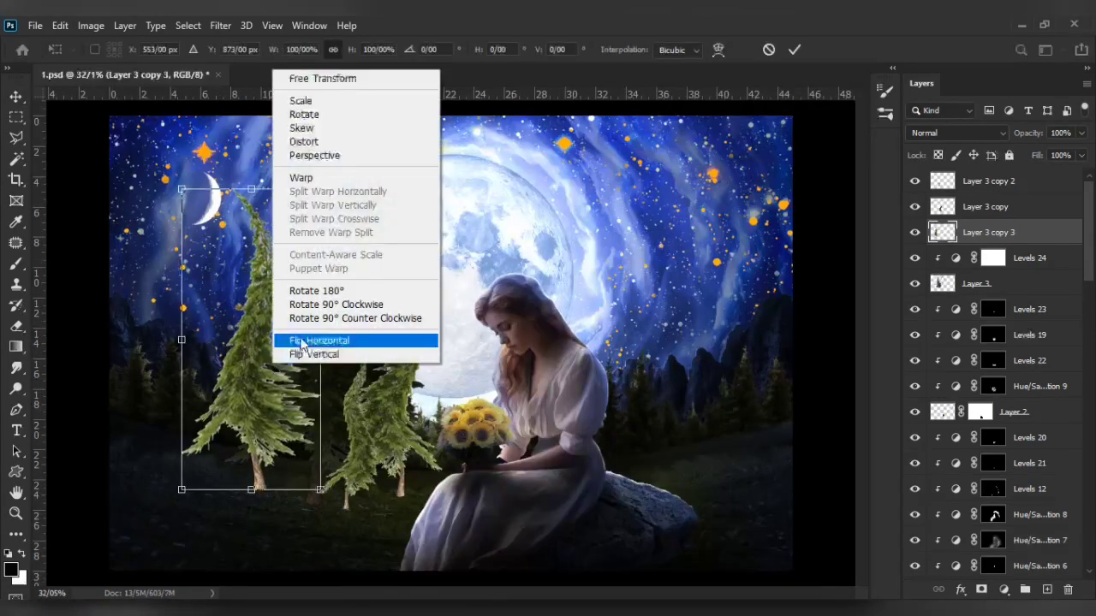
pyautogui.click(316, 337)
pyautogui.press('Return')
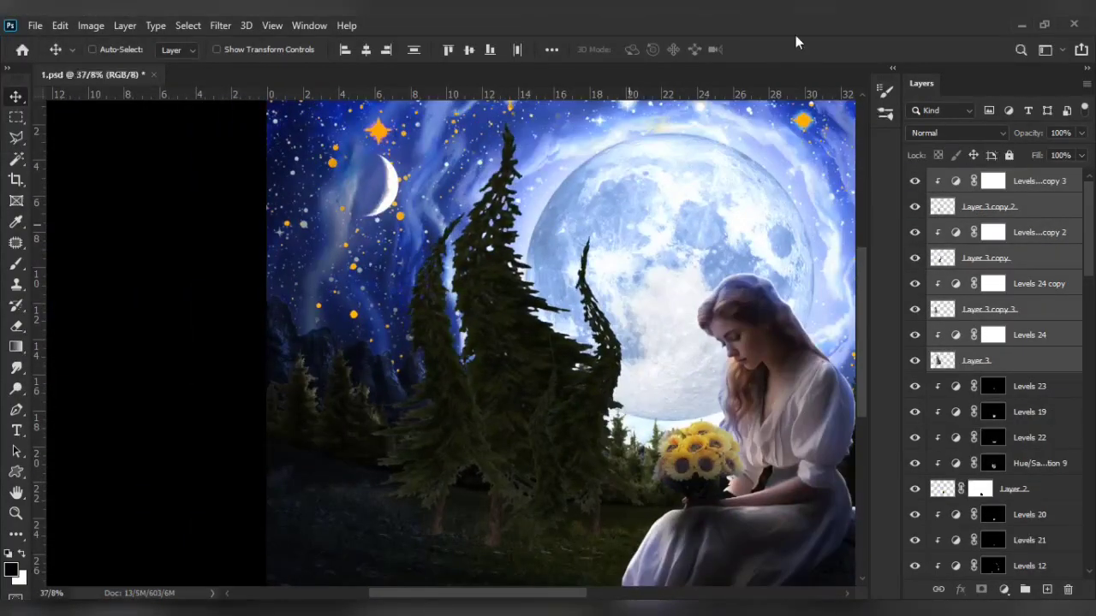
# - Add a Levels lighting adjustment above Levels 24 and invert its mask to black
pyautogui.click(946, 337)
pyautogui.click(1003, 592)
pyautogui.click(993, 370)
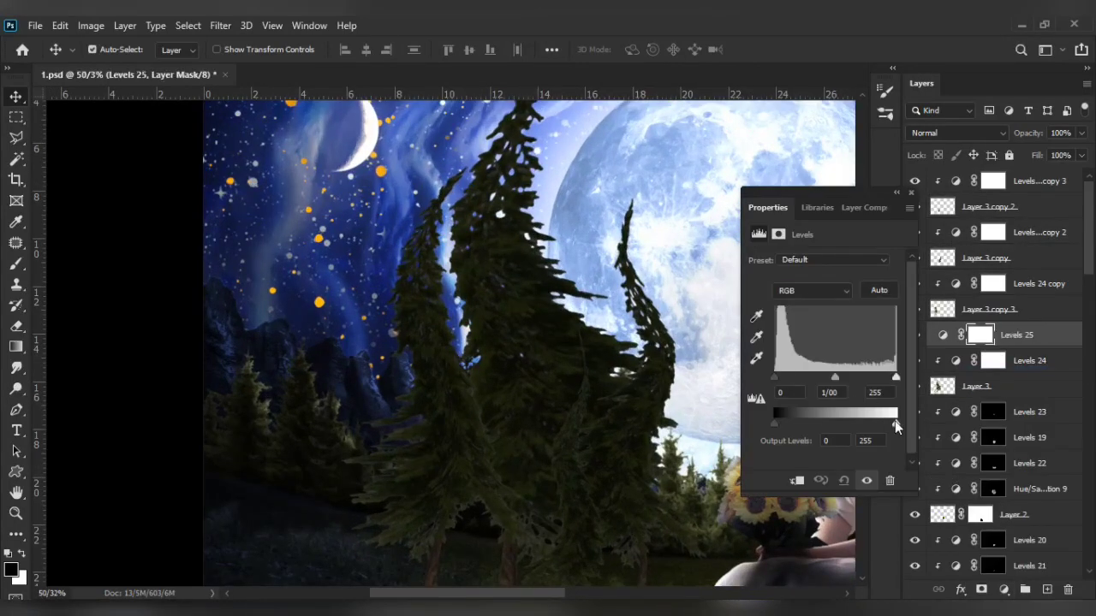
pyautogui.moveTo(895, 420); pyautogui.dragTo(856, 420)
pyautogui.hotkey('ctrl', 'i')
# - Set up a textured foliage brush tip with Shape Dynamics enabled
pyautogui.press('b')
pyautogui.press('F5')
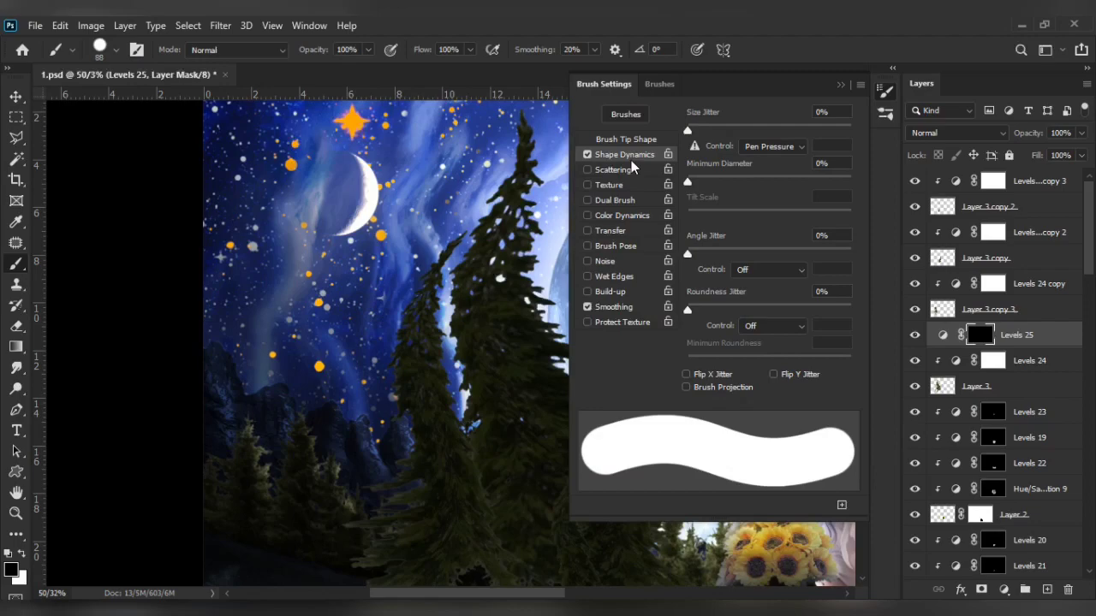
pyautogui.click(626, 138)
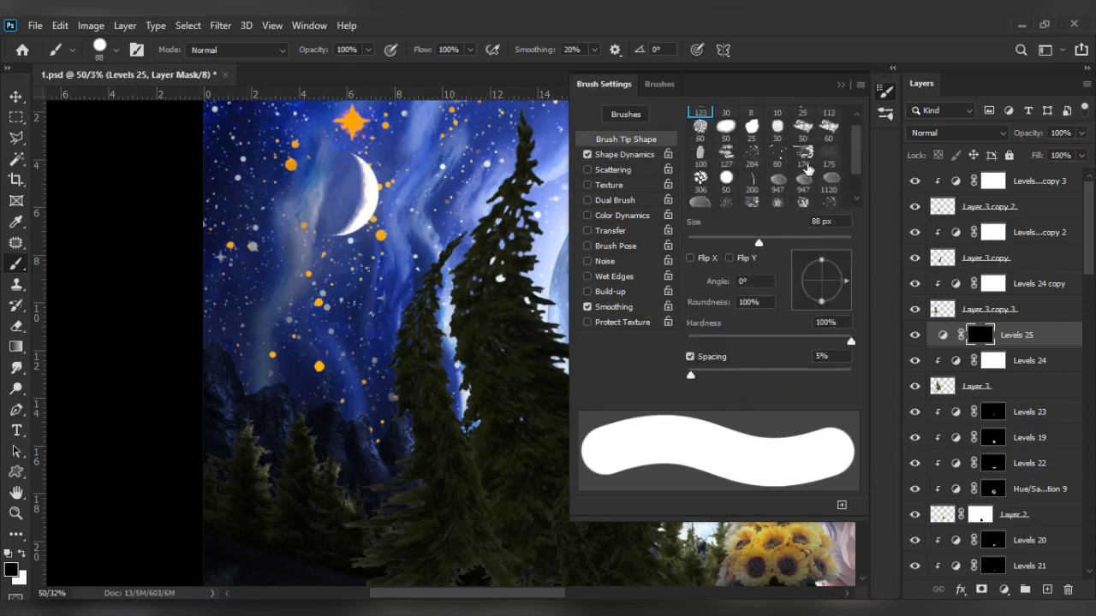
pyautogui.click(804, 144)
pyautogui.click(624, 155)
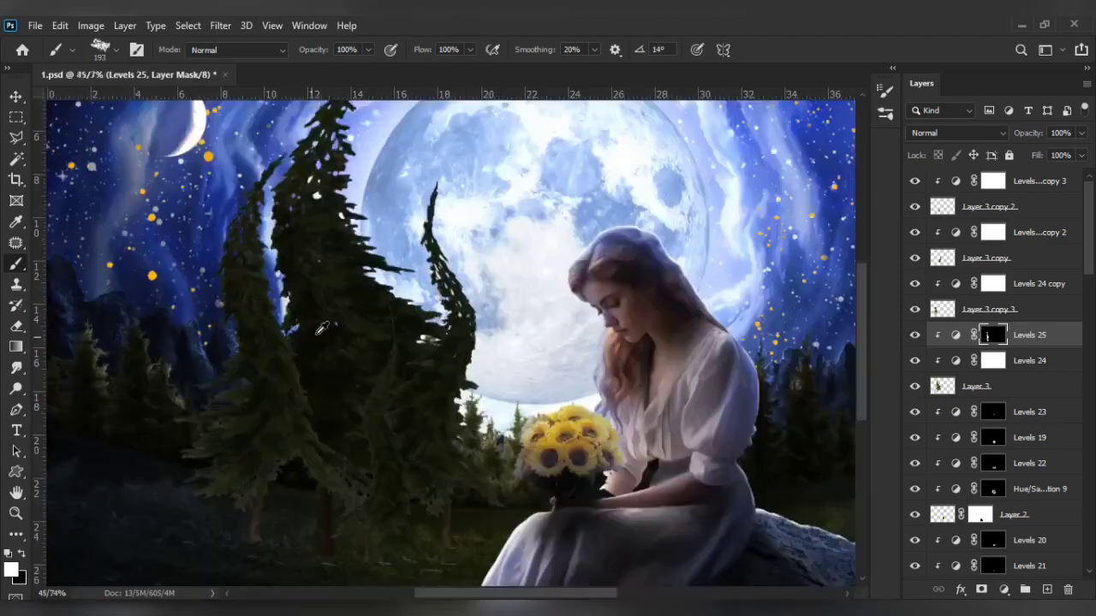
# - Duplicate the masked Levels adjustment and copy it onto another tree layer
pyautogui.hotkey('ctrl', 'j')
pyautogui.scroll(2, 426, 248)
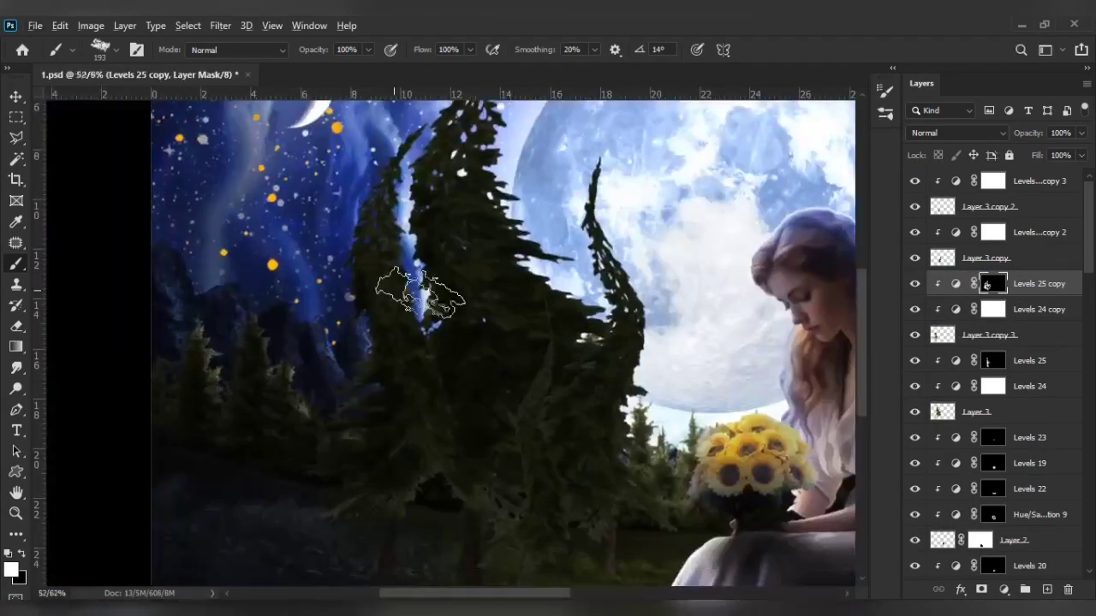
pyautogui.moveTo(1038, 283); pyautogui.dragTo(1027, 242)
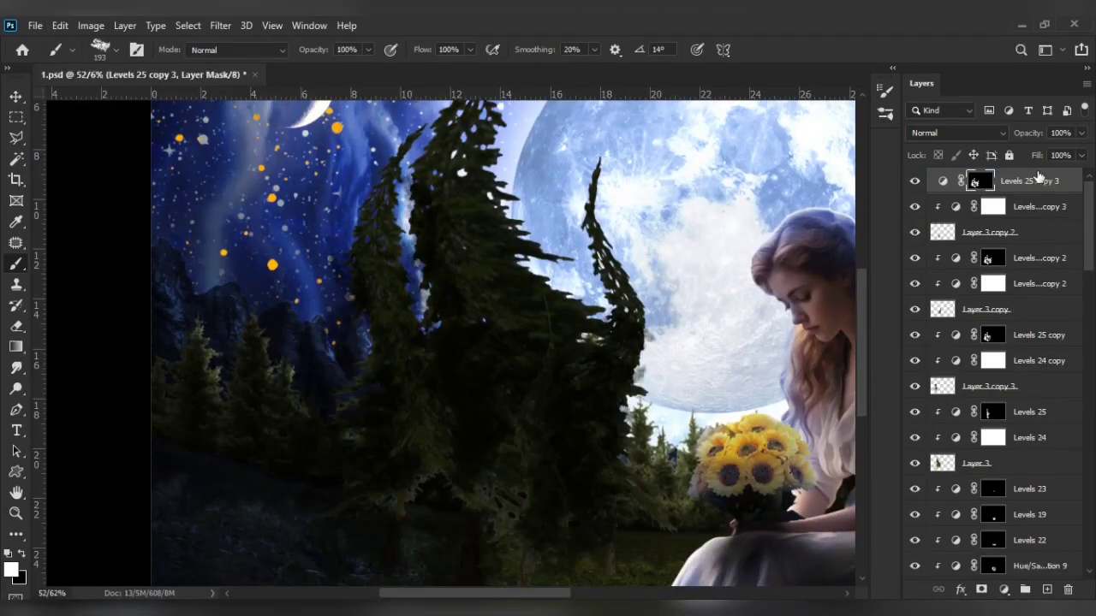
pyautogui.scroll(2, 551, 436)
pyautogui.scroll(-3, 536, 524)
pyautogui.scroll(2, 536, 524)
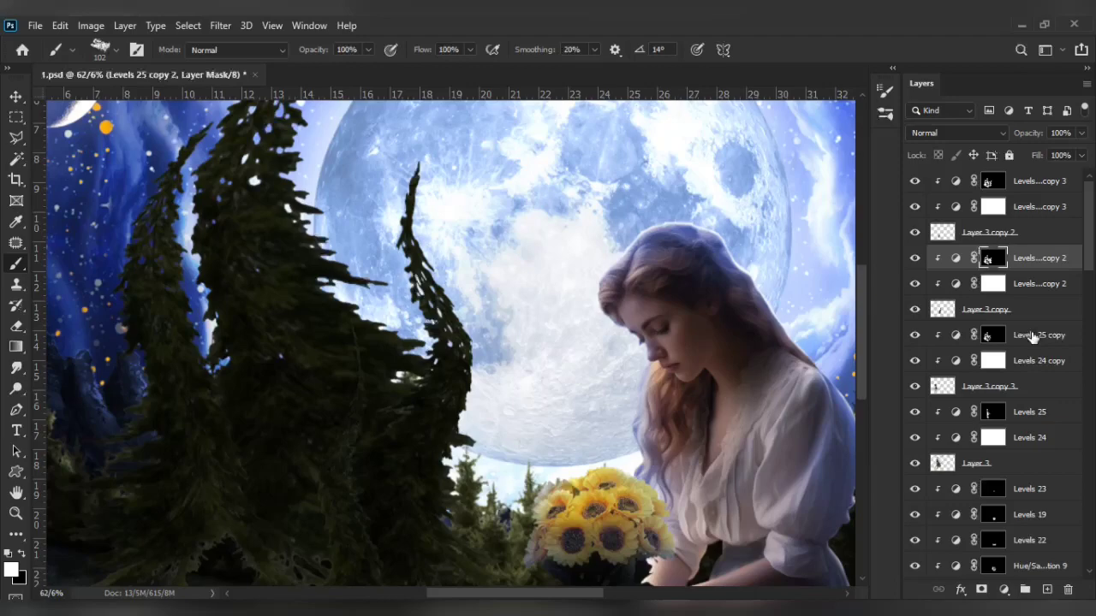
# - Add Levels 26, brightening the midtones and raising the output black level
pyautogui.click(1004, 589)
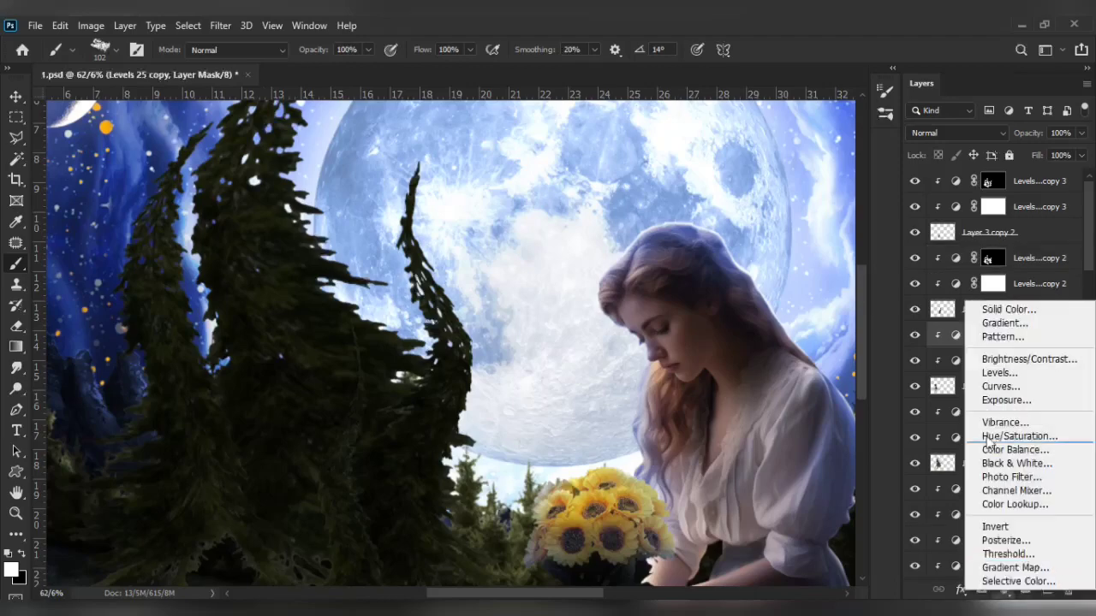
pyautogui.click(1017, 379)
pyautogui.moveTo(774, 424); pyautogui.dragTo(822, 424)
pyautogui.moveTo(803, 376); pyautogui.dragTo(813, 376)
# - Set the Levels 26 blend mode to Linear Dodge (Add)
pyautogui.click(956, 132)
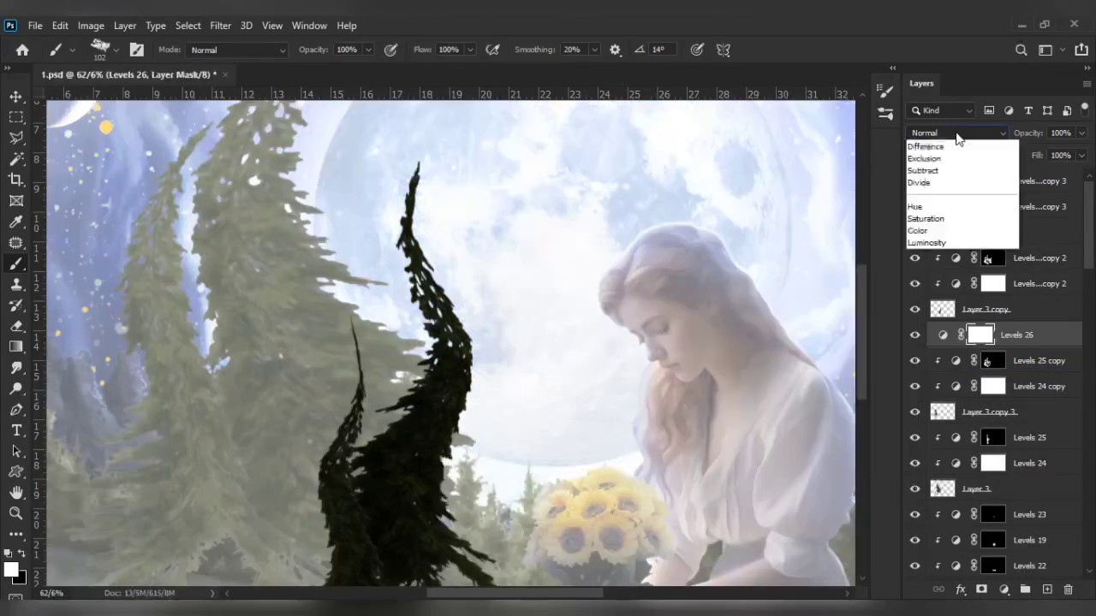
pyautogui.scroll(-5, 955, 132)
pyautogui.scroll(-4, 956, 132)
pyautogui.click(956, 133)
pyautogui.click(1037, 333)
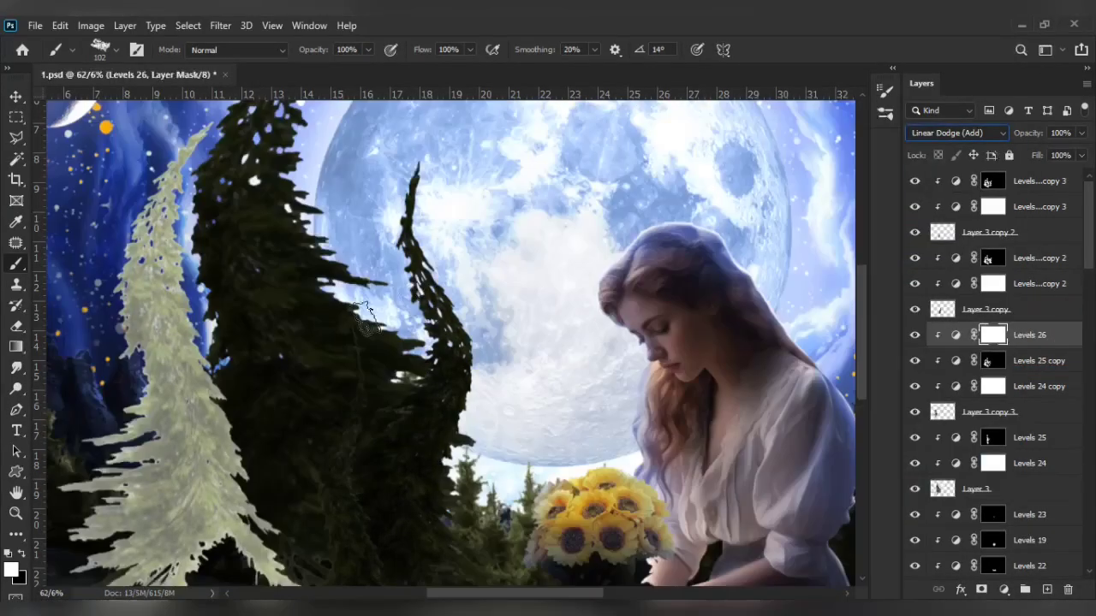
# - Check the Shape Dynamics brush settings and paint moonlight along the left tree's edge
pyautogui.click(138, 50)
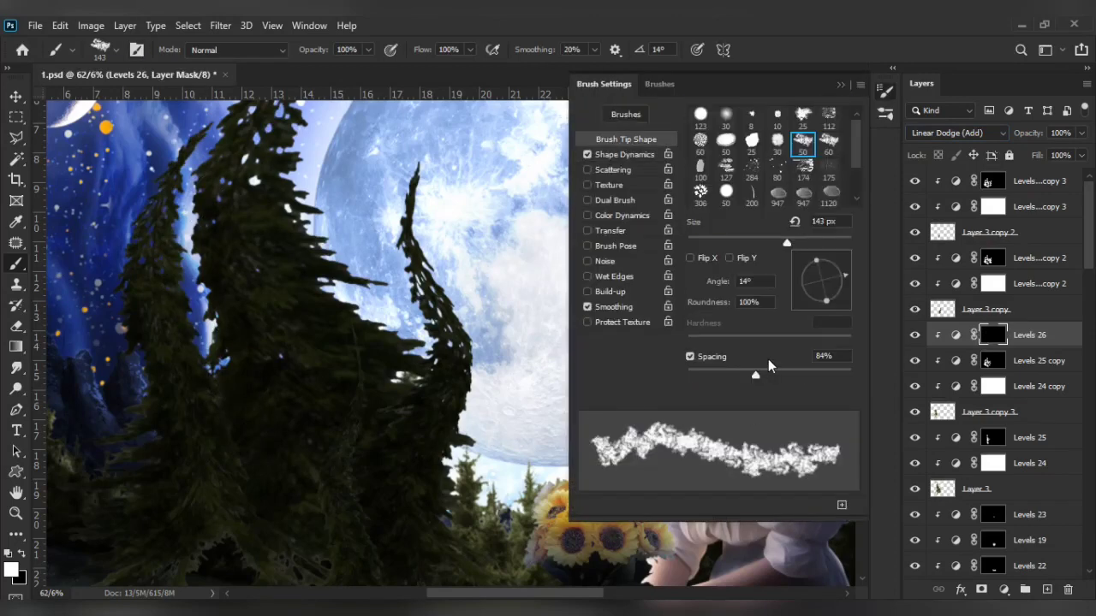
pyautogui.press('F5')
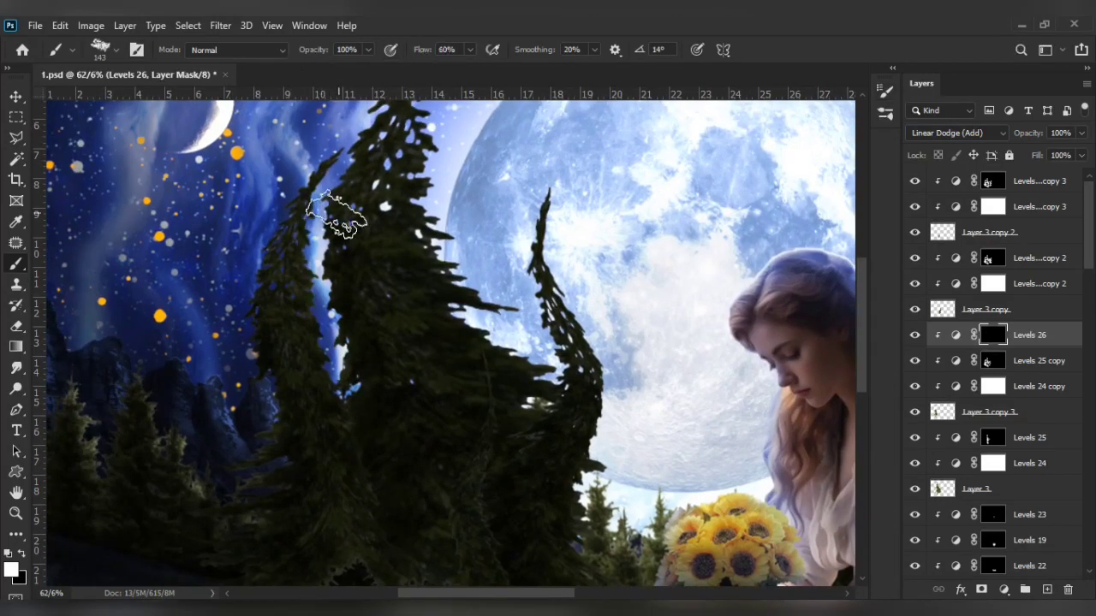
pyautogui.scroll(-2, 336, 214)
pyautogui.press('F5')
pyautogui.click(624, 155)
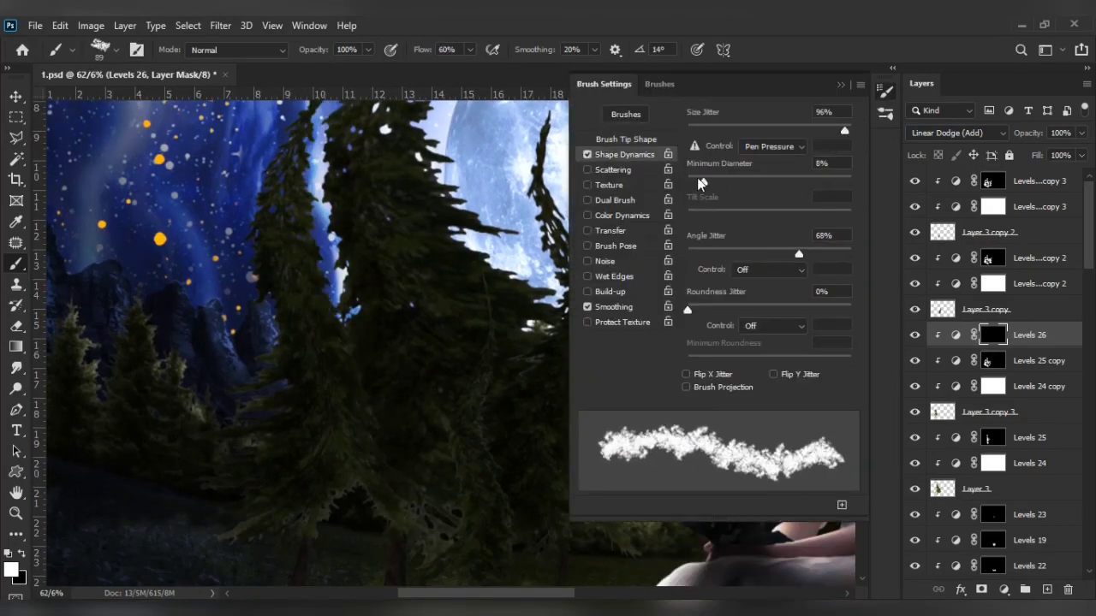
pyautogui.press('F5')
pyautogui.moveTo(304, 163); pyautogui.dragTo(347, 343)
pyautogui.scroll(1, 329, 320)
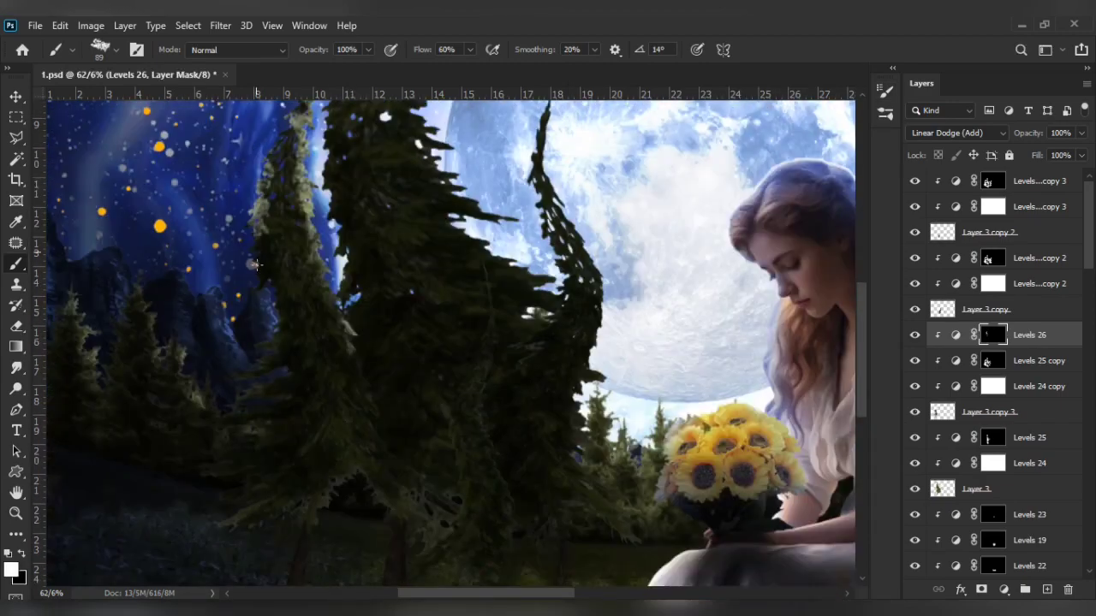
pyautogui.scroll(-2, 288, 469)
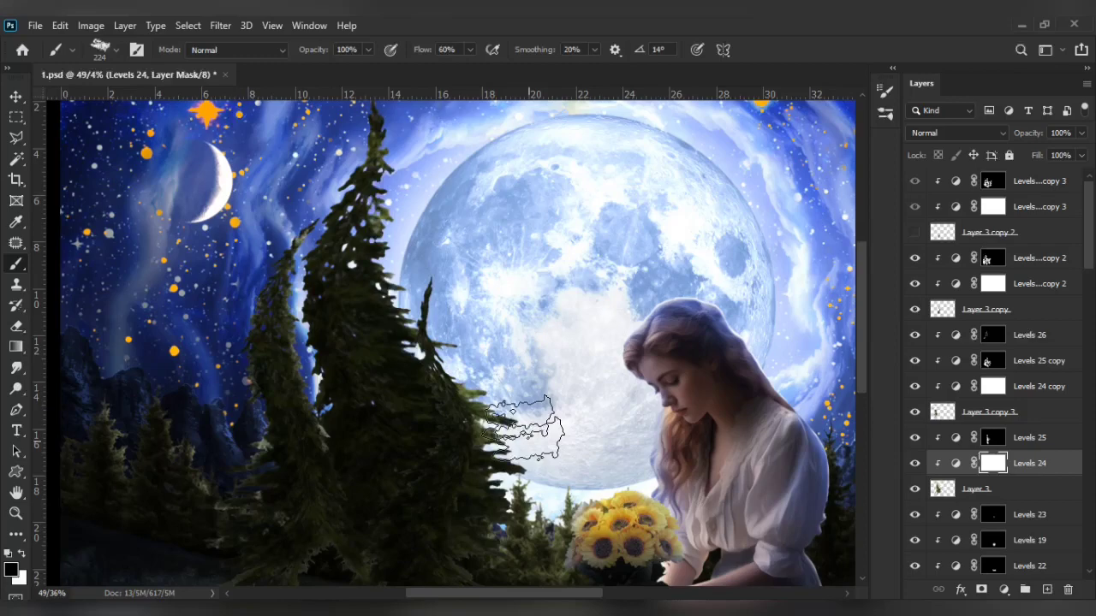
# - Review the brush Scattering settings and bring the tree edge against the moon into view
pyautogui.press('F5')
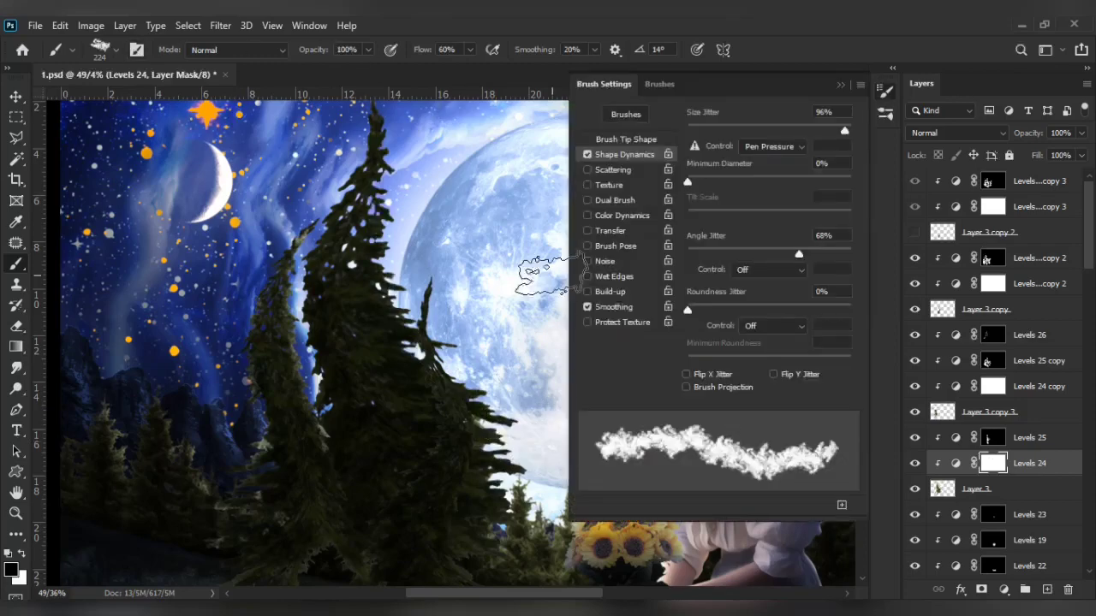
pyautogui.click(613, 170)
pyautogui.press('F5')
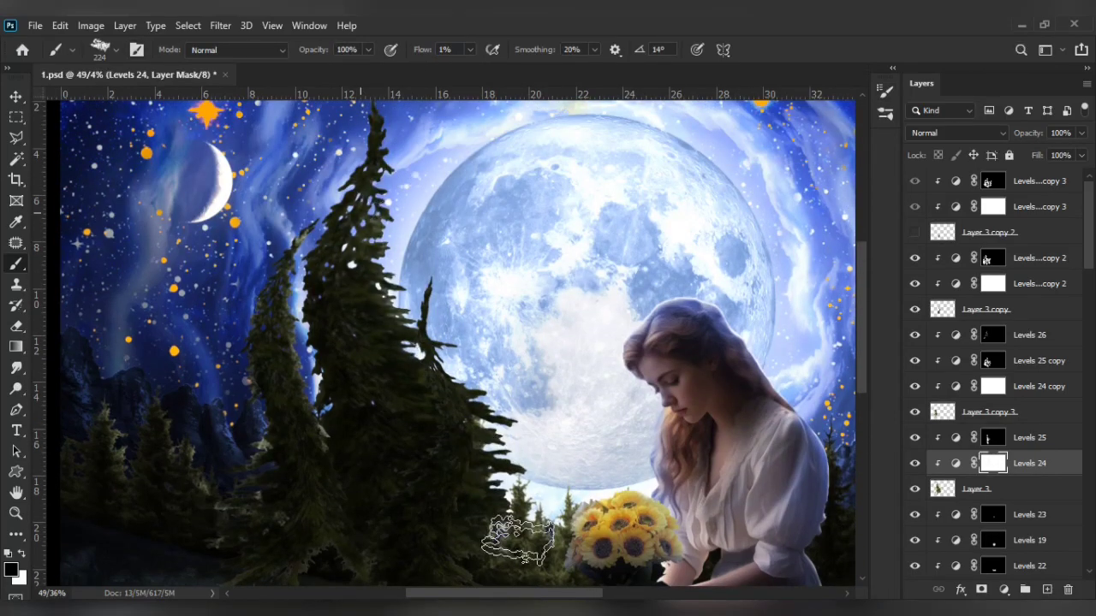
pyautogui.scroll(5, 518, 539)
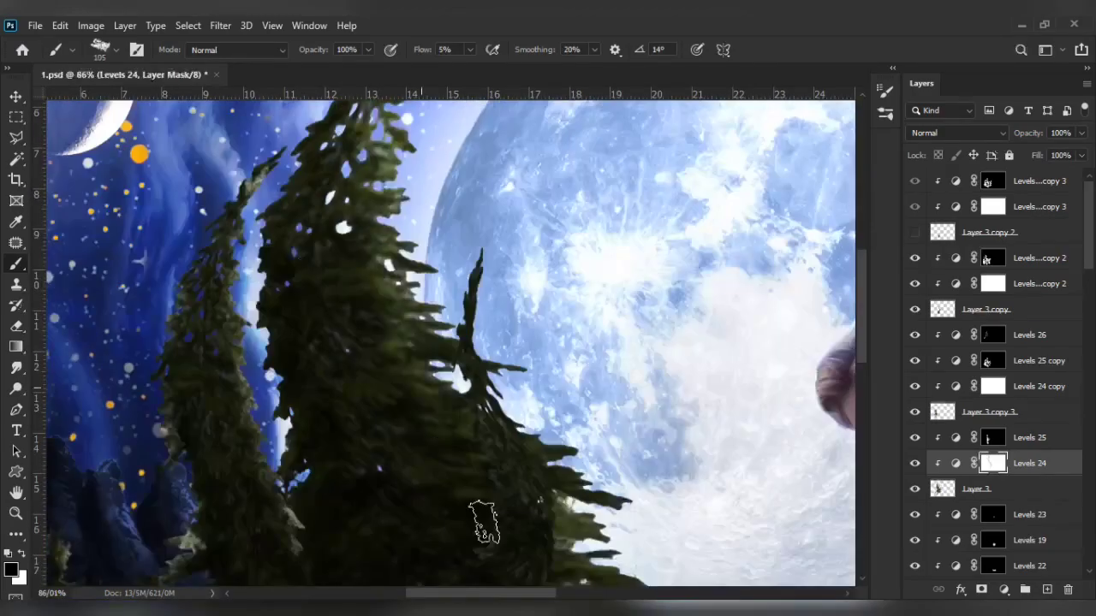
pyautogui.scroll(3, 483, 522)
pyautogui.moveTo(419, 282); pyautogui.dragTo(390, 209)
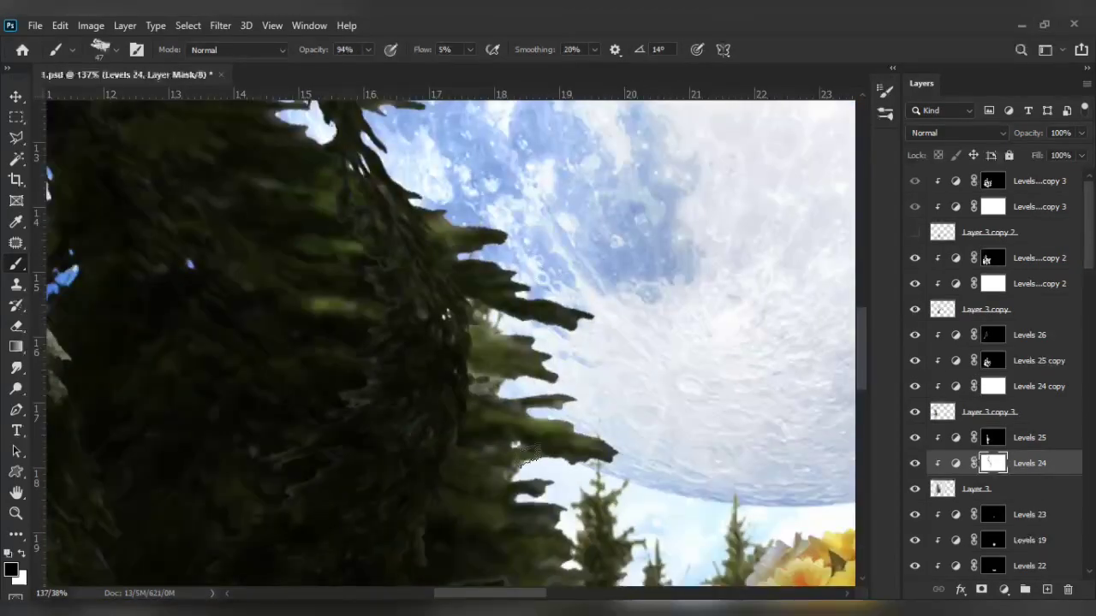
pyautogui.scroll(-2, 528, 454)
pyautogui.scroll(-1, 587, 502)
pyautogui.scroll(-1, 489, 416)
pyautogui.scroll(-2, 580, 460)
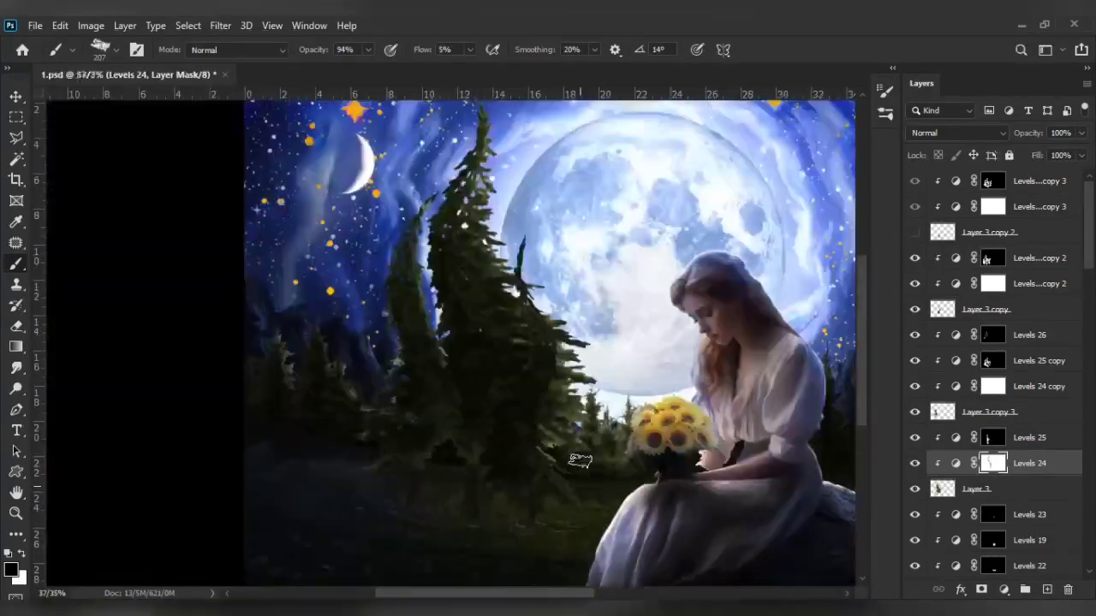
pyautogui.scroll(3, 432, 322)
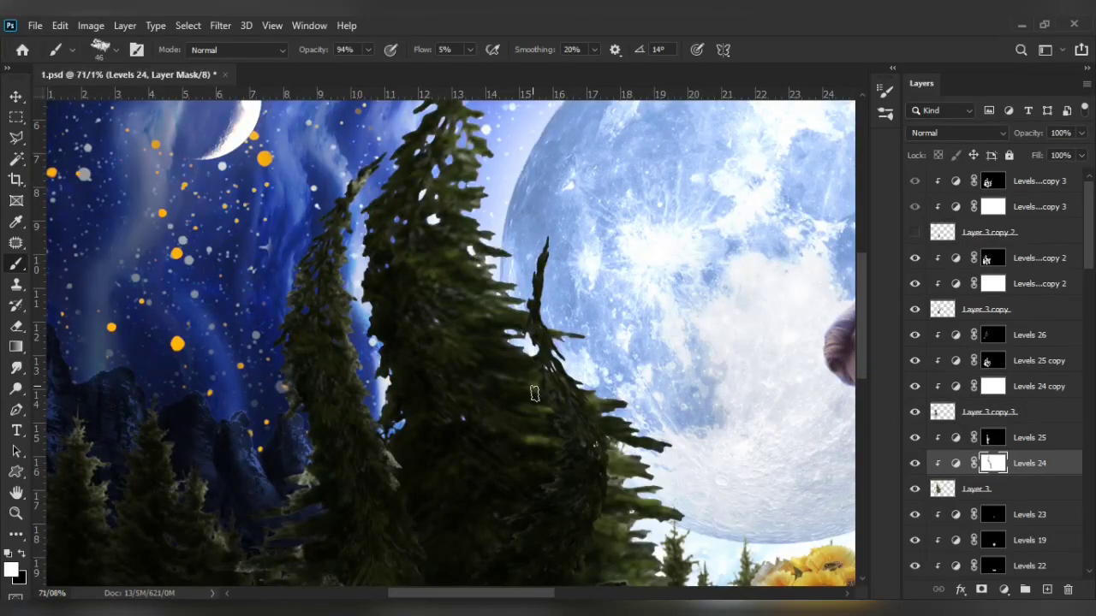
pyautogui.scroll(1, 534, 393)
# - Paint on the Levels 24 copy mask and switch to a round brush
pyautogui.click(994, 386)
pyautogui.moveTo(116, 271); pyautogui.dragTo(330, 271)
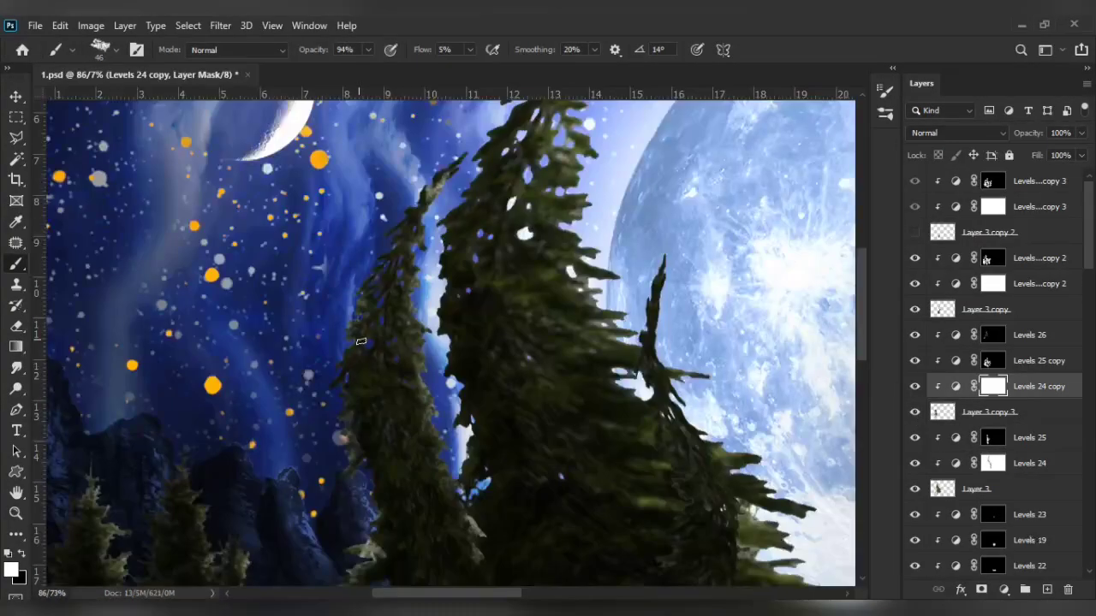
pyautogui.scroll(-2, 385, 360)
pyautogui.scroll(-2, 455, 360)
pyautogui.scroll(-2, 506, 411)
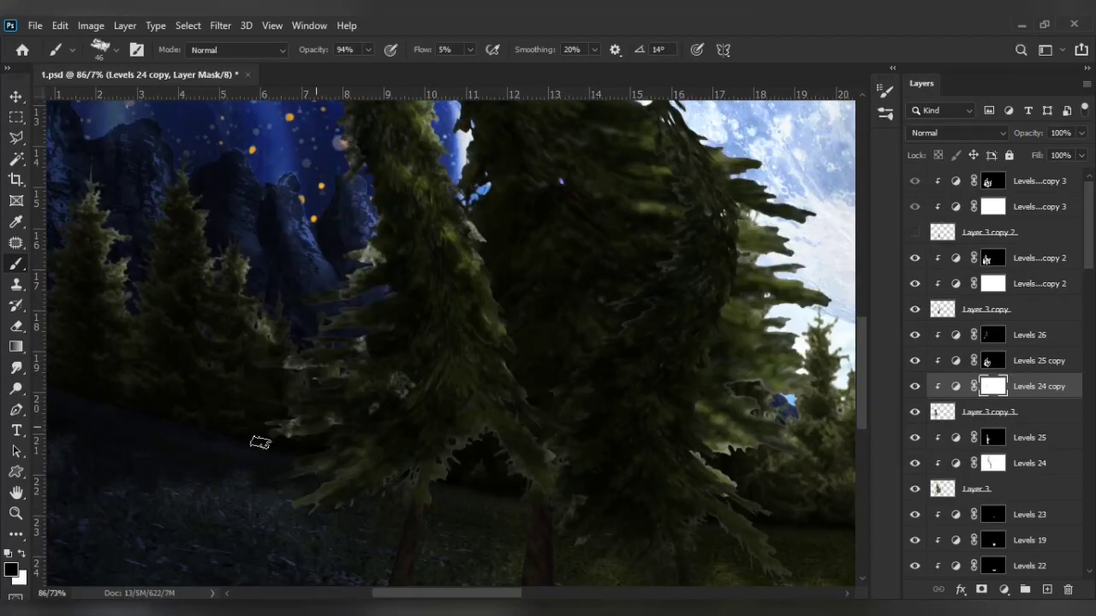
pyautogui.scroll(2, 282, 399)
pyautogui.scroll(2, 325, 335)
pyautogui.scroll(-1, 343, 394)
pyautogui.rightClick(404, 326)
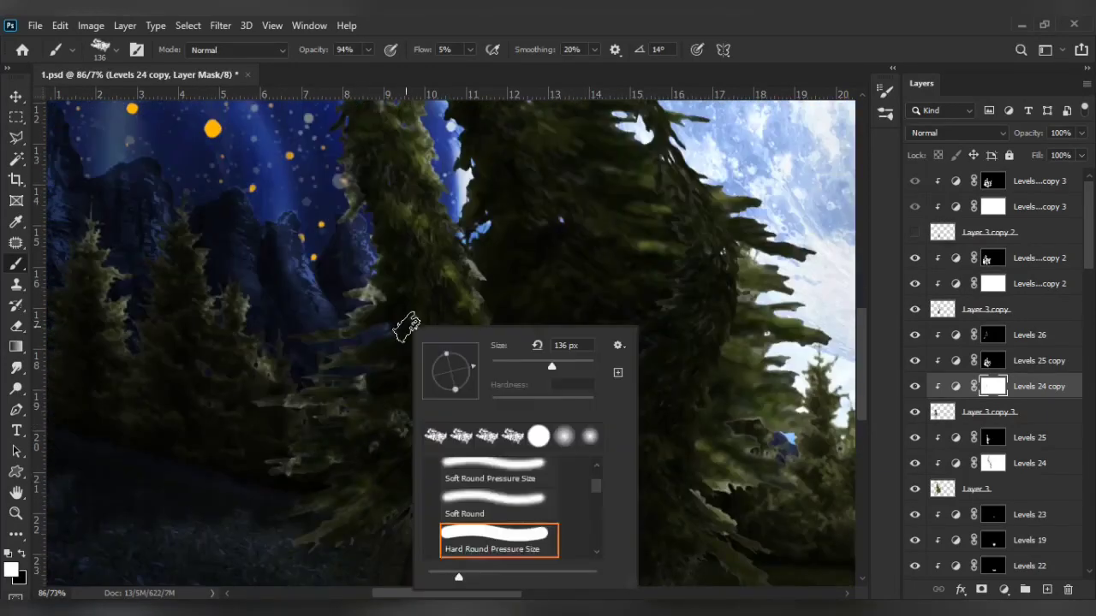
pyautogui.press('Return')
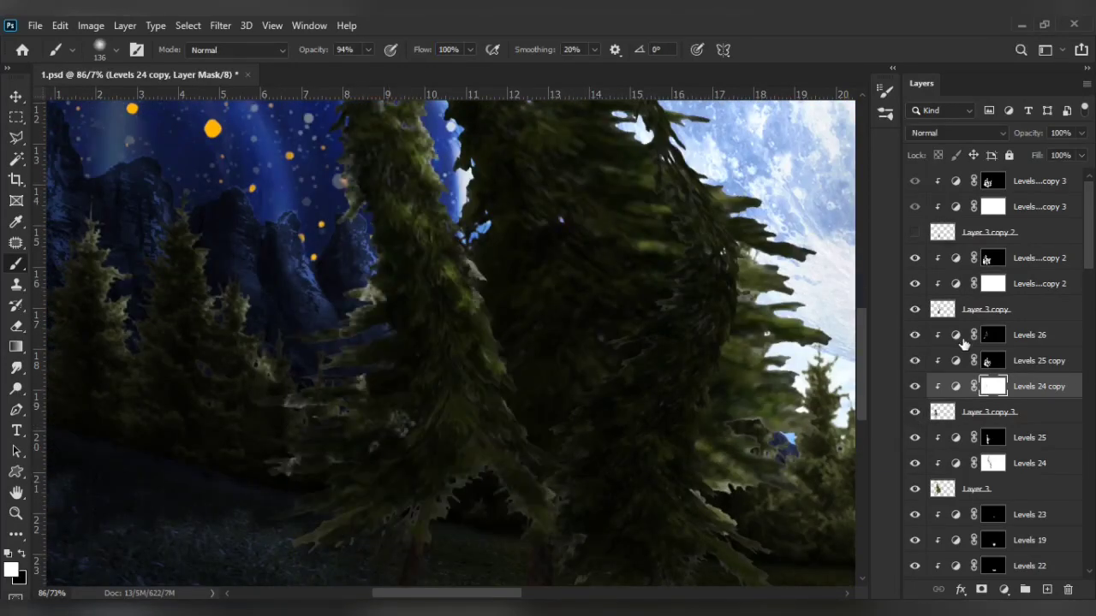
# - Paint black over the lower tree in the Levels 26 mask
pyautogui.click(965, 339)
pyautogui.press('x')
pyautogui.moveTo(274, 479)
pyautogui.mouseDown()
pyautogui.moveTo(391, 391)
pyautogui.moveTo(274, 479)
pyautogui.mouseUp()
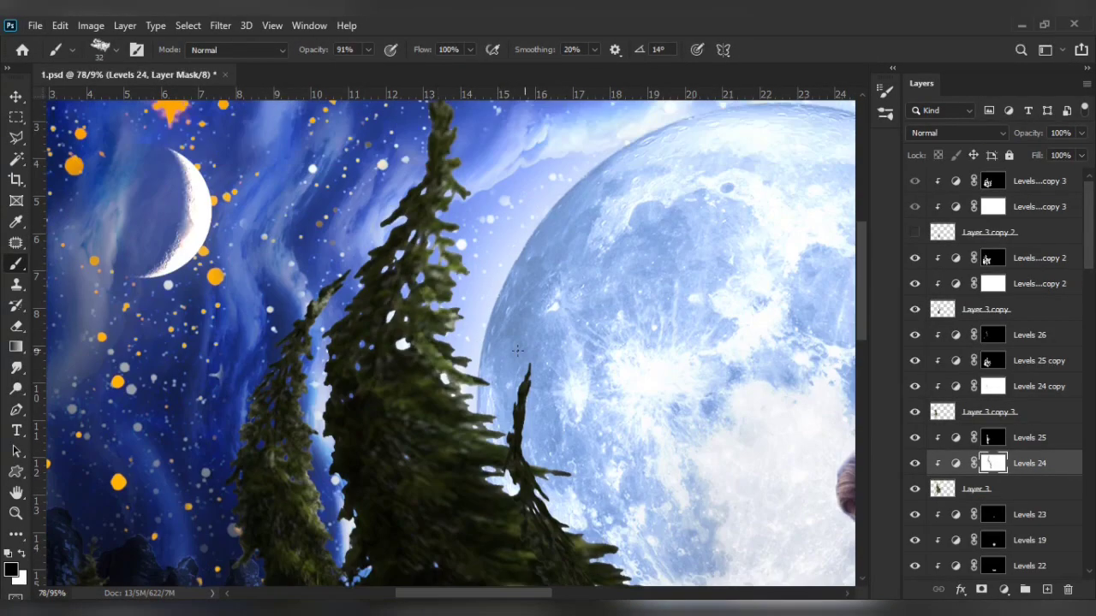
pyautogui.press('F5')
pyautogui.click(625, 154)
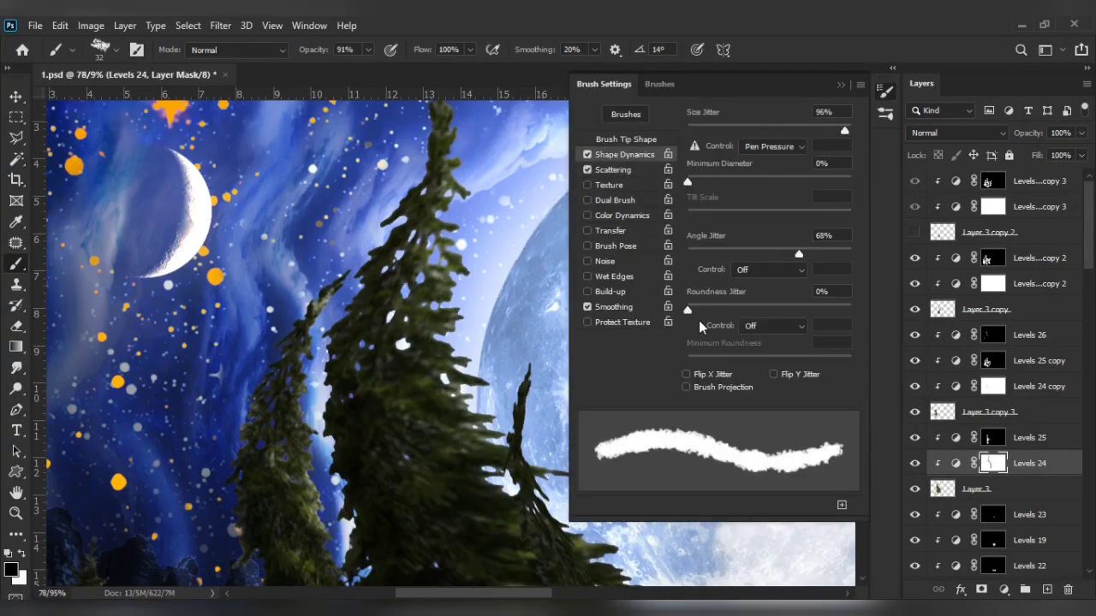
pyautogui.press('F5')
pyautogui.scroll(-2, 677, 394)
pyautogui.scroll(-2, 676, 394)
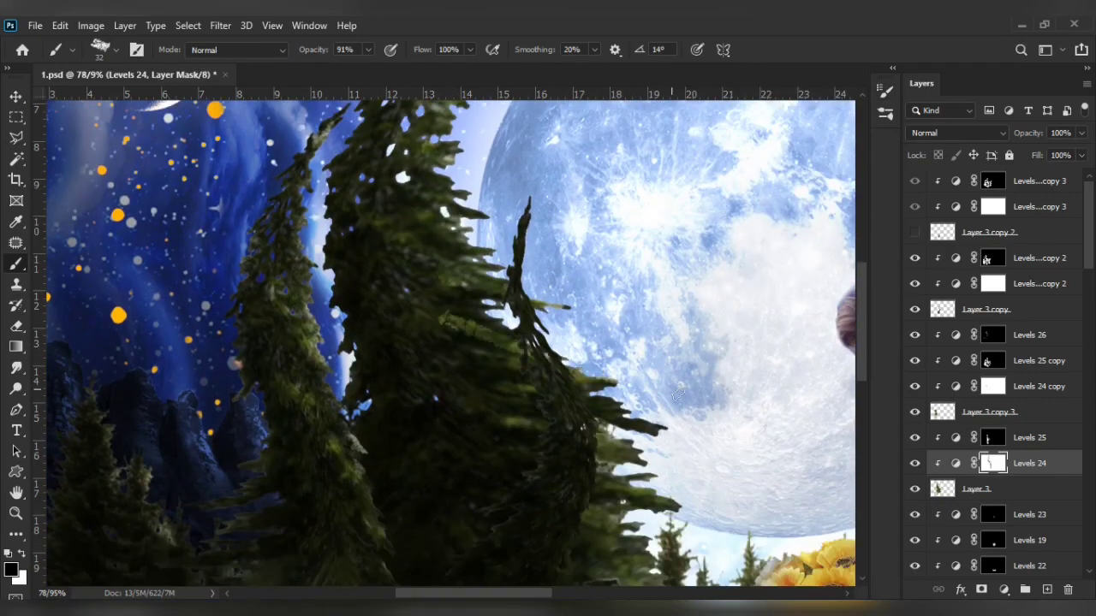
pyautogui.scroll(-2, 524, 420)
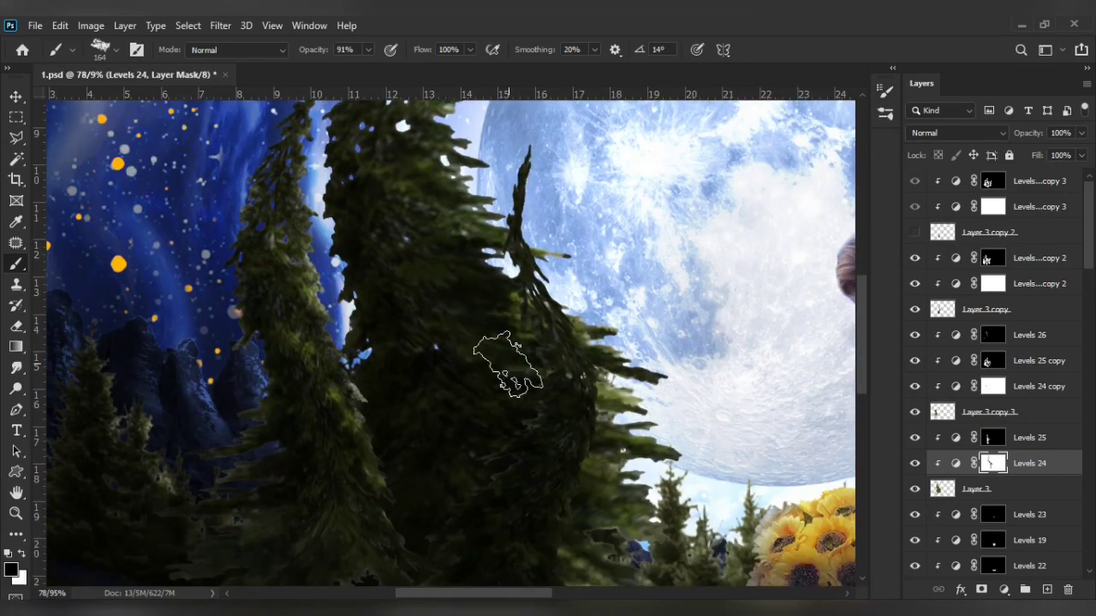
pyautogui.scroll(-2, 529, 409)
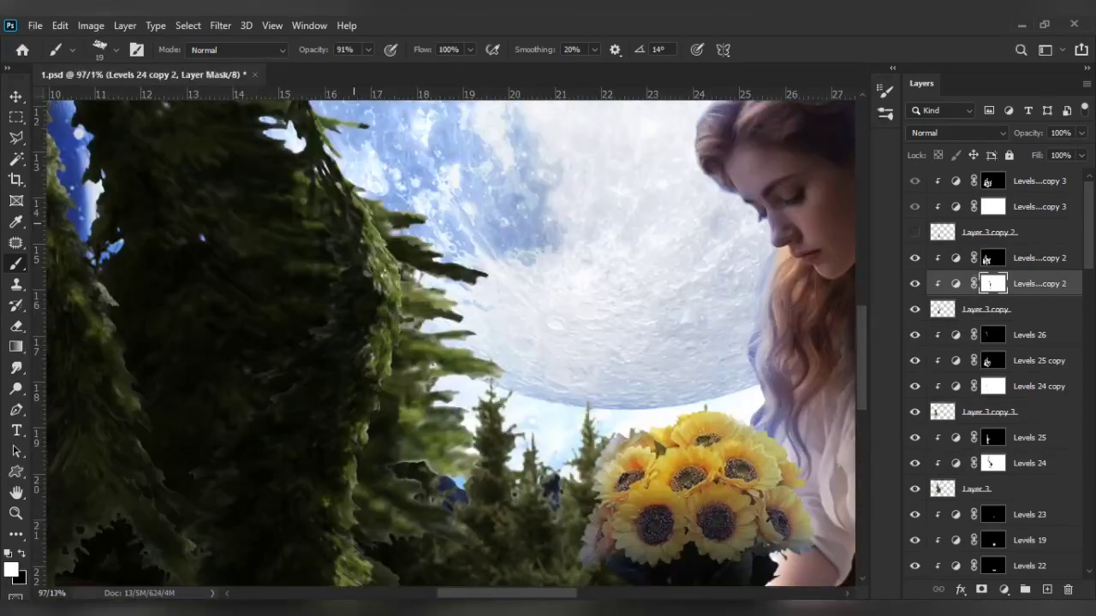
pyautogui.scroll(-2, 357, 224)
pyautogui.scroll(-2, 359, 395)
# - Paint moonlight along the tree trunk in the mask
pyautogui.press('x')
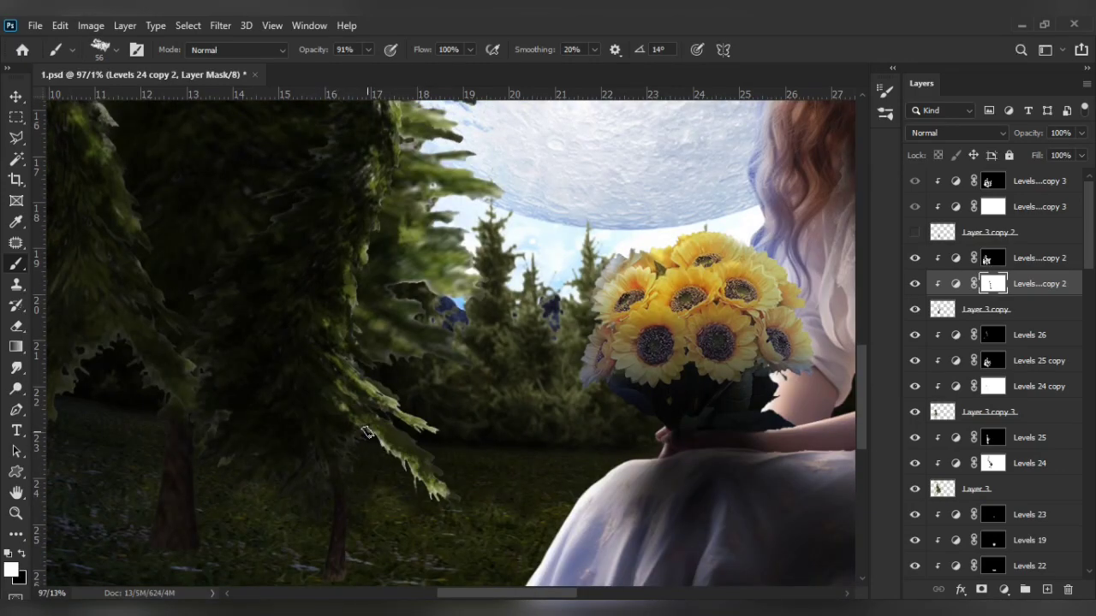
pyautogui.scroll(5, 366, 433)
pyautogui.press('x')
pyautogui.rightClick(308, 339)
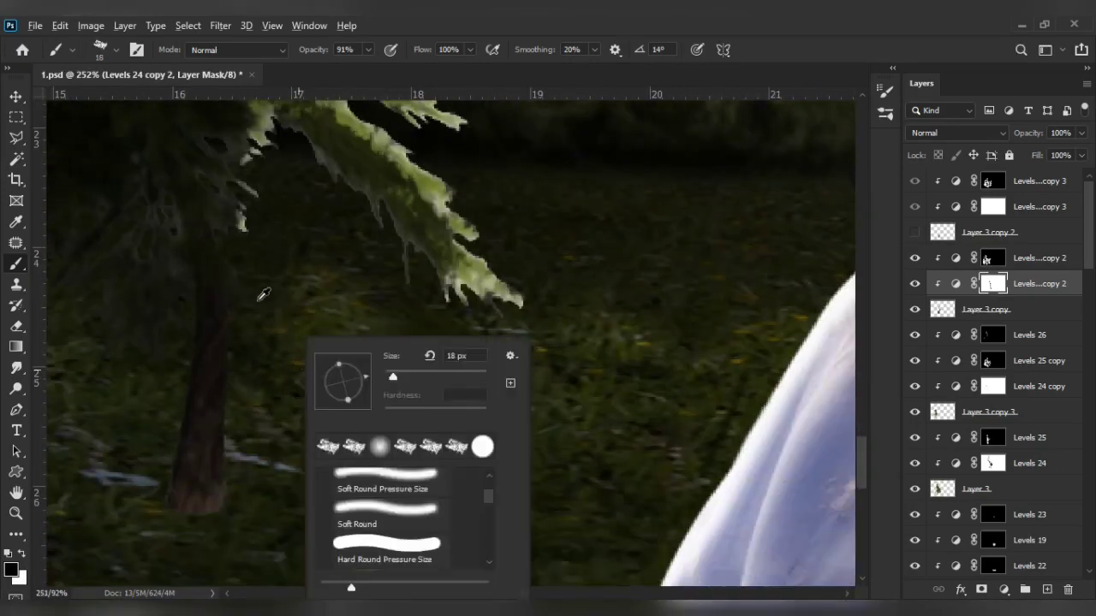
pyautogui.press('Escape')
pyautogui.scroll(-5, 263, 294)
pyautogui.scroll(5, 472, 379)
pyautogui.moveTo(385, 343); pyautogui.dragTo(403, 130)
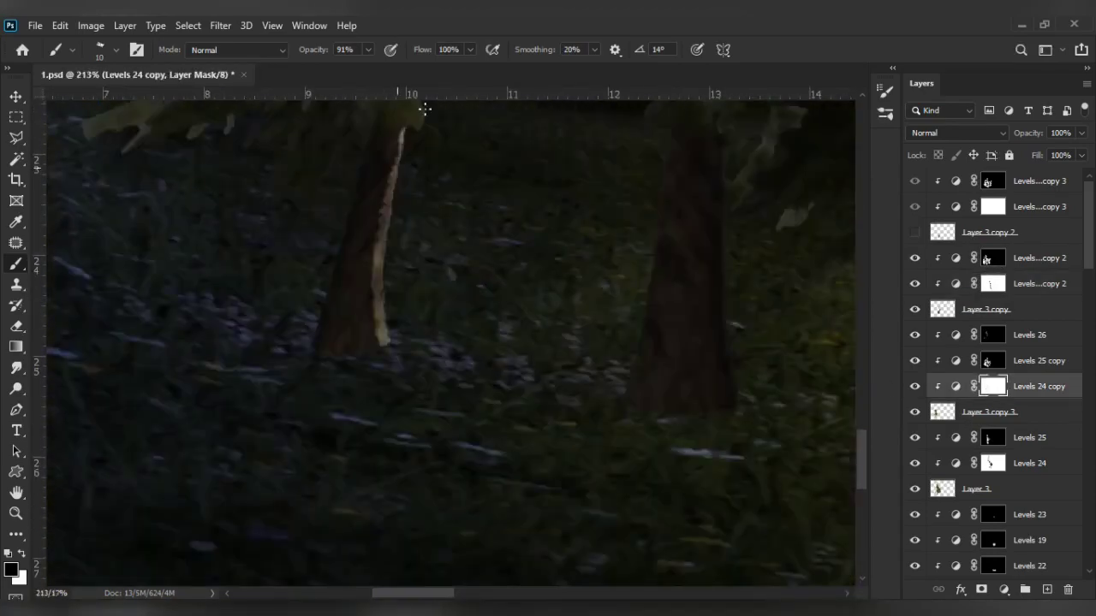
pyautogui.scroll(-3, 525, 403)
pyautogui.scroll(-5, 526, 404)
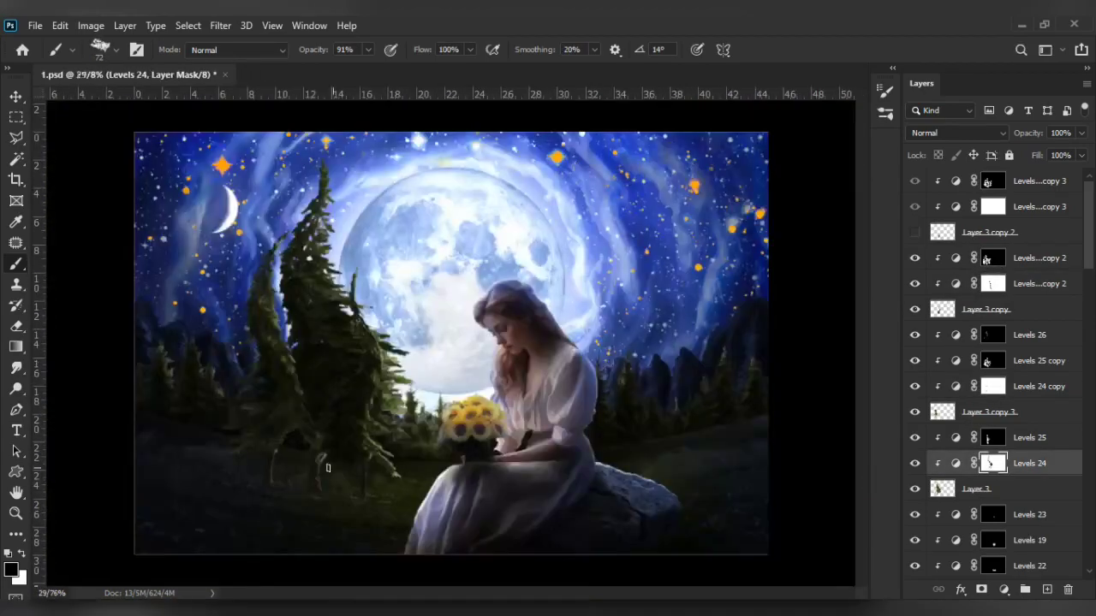
pyautogui.scroll(5, 526, 403)
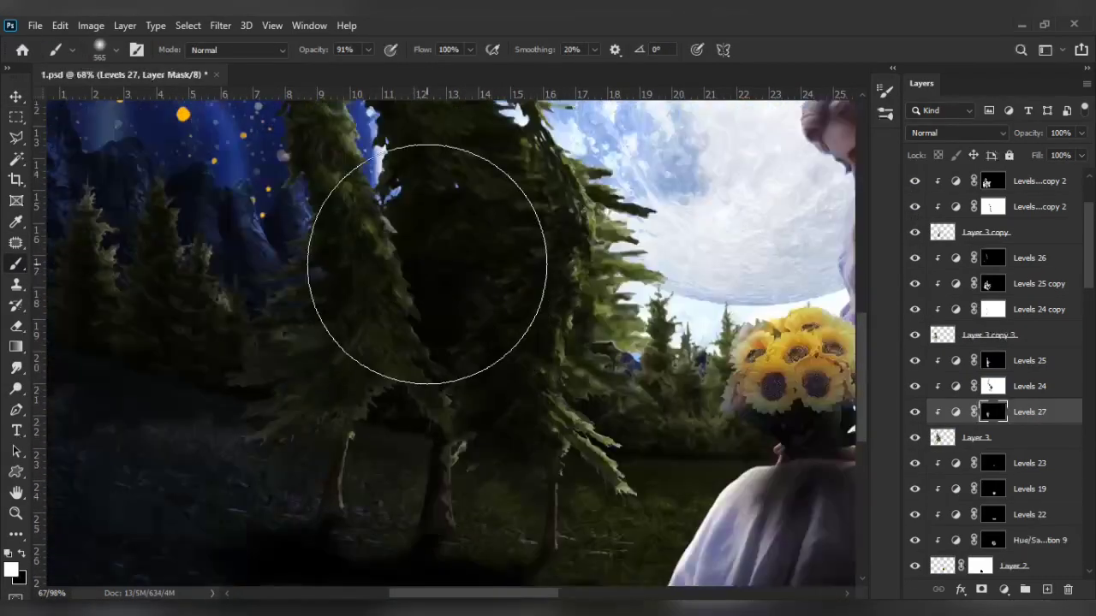
# - Add Levels 28 above Layer 3 copy 3 and paint the trees into its mask
pyautogui.click(988, 335)
pyautogui.click(1004, 590)
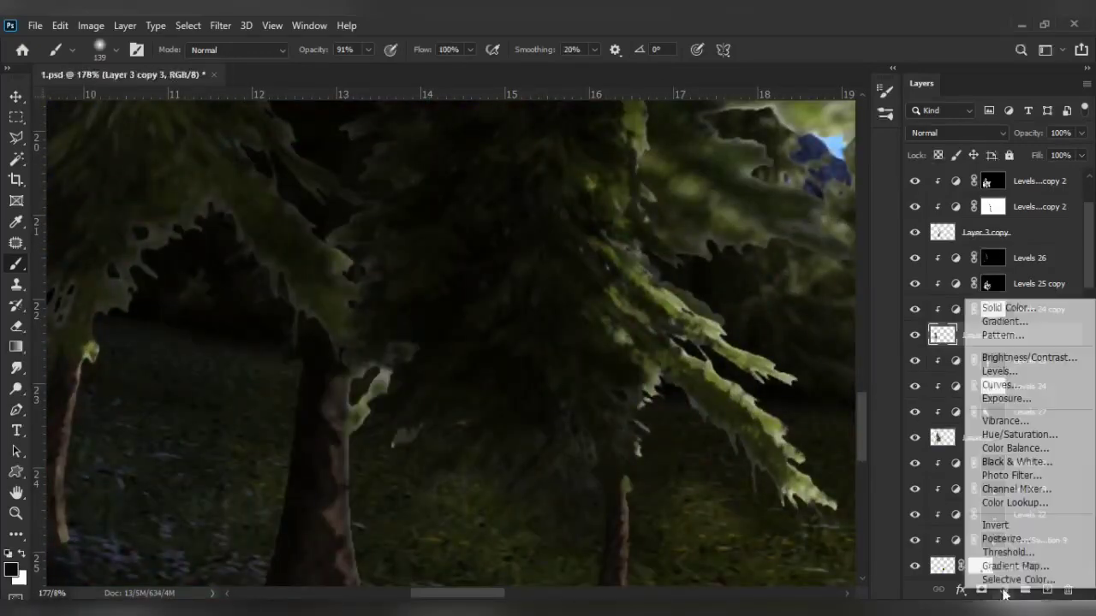
pyautogui.click(999, 371)
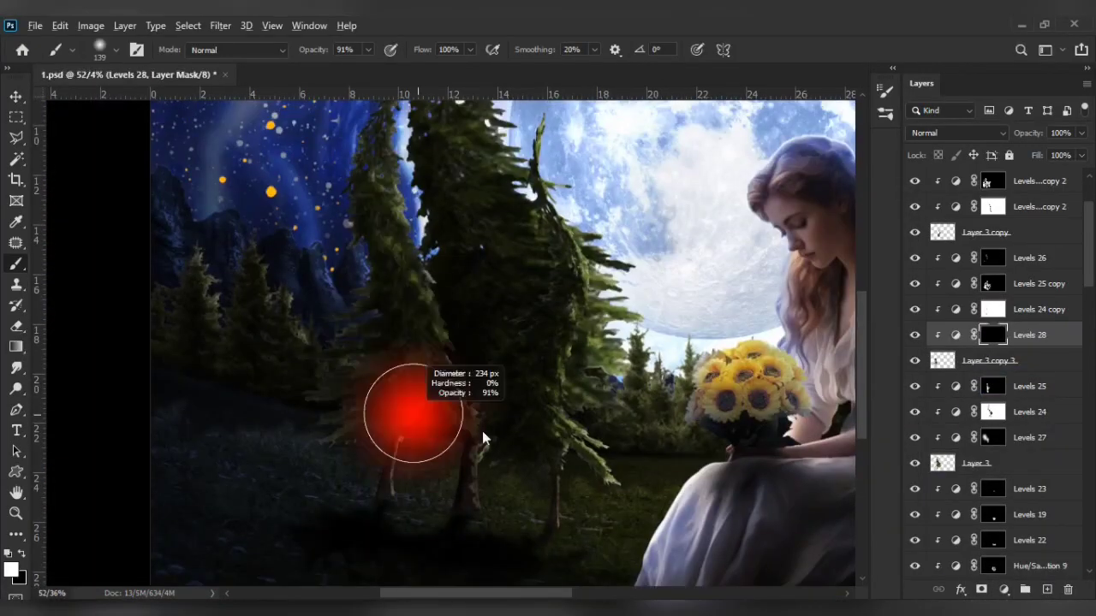
pyautogui.click(407, 454)
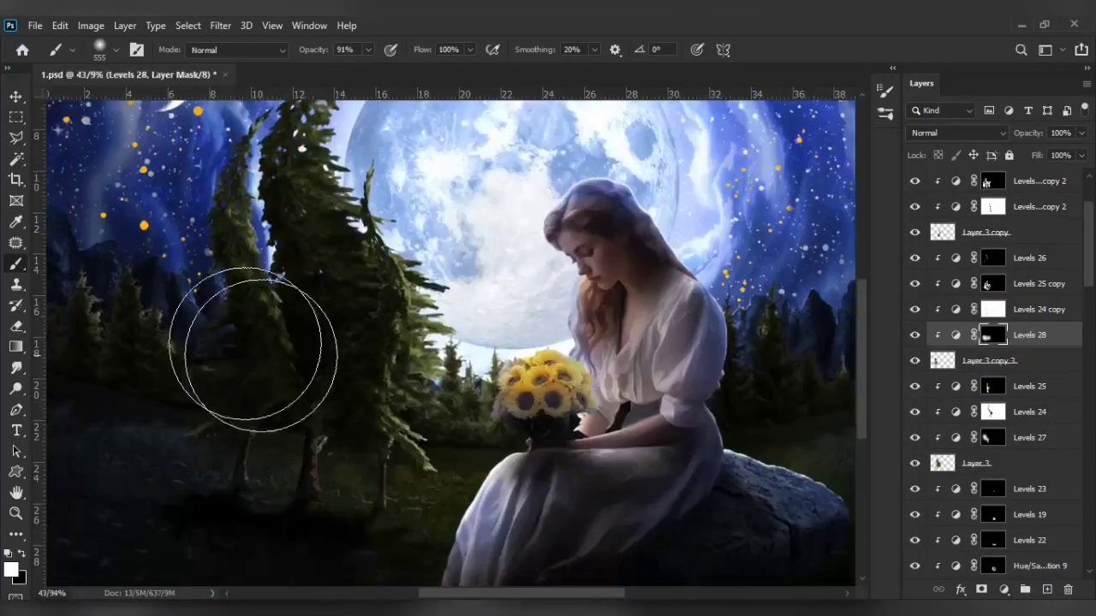
pyautogui.press('v')
pyautogui.click(1010, 463)
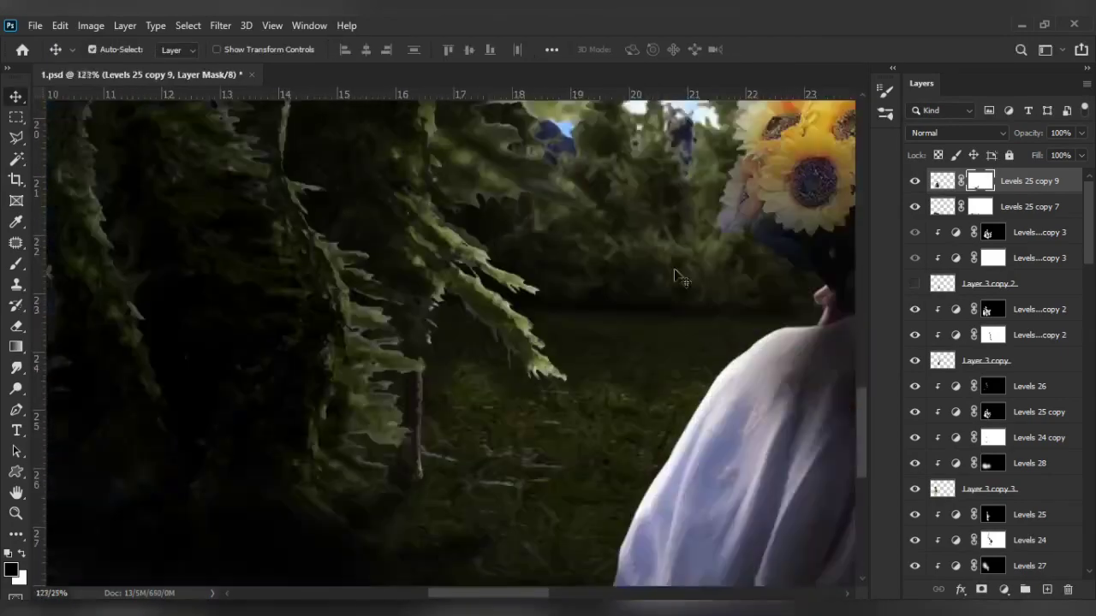
# - Add a Levels layer with lowered output levels, invert its mask, and brush the darkening onto the pine trees
pyautogui.click(1003, 590)
pyautogui.moveTo(771, 420); pyautogui.dragTo(796, 420)
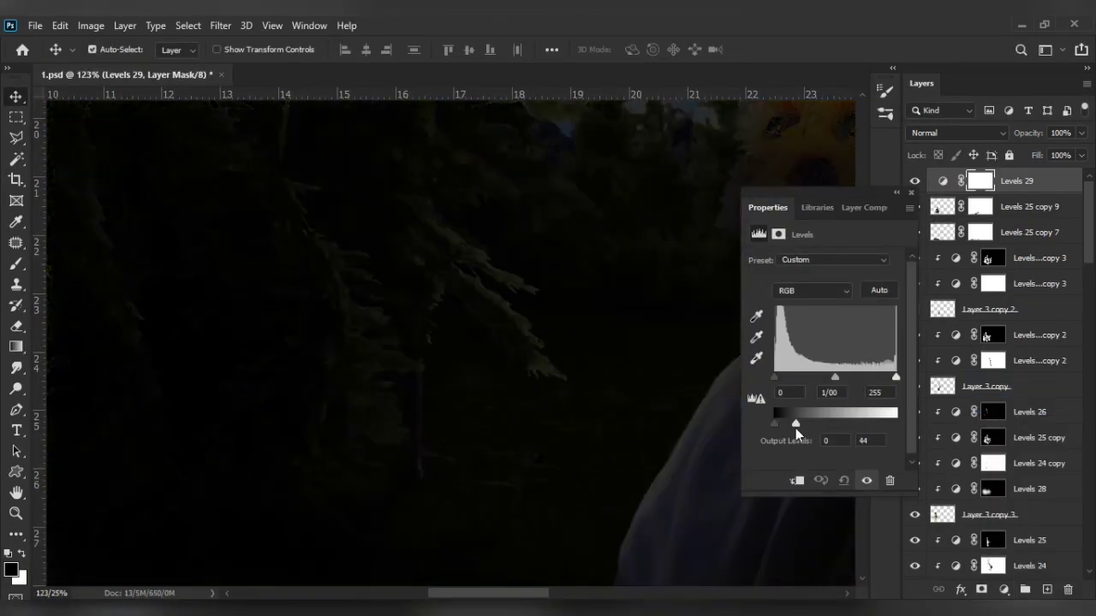
pyautogui.hotkey('ctrl', 'i')
pyautogui.click(956, 181)
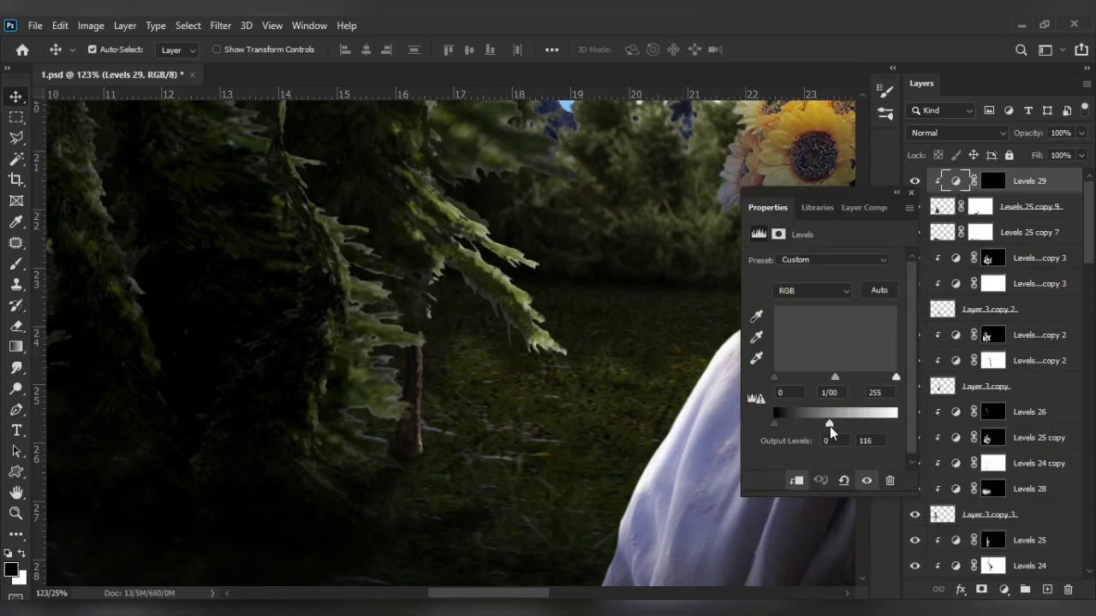
pyautogui.press('b')
pyautogui.click(993, 181)
pyautogui.moveTo(318, 465); pyautogui.dragTo(343, 360)
# - Collapse the adjustment properties and scroll through the Layers panel
pyautogui.scroll(-4, 343, 428)
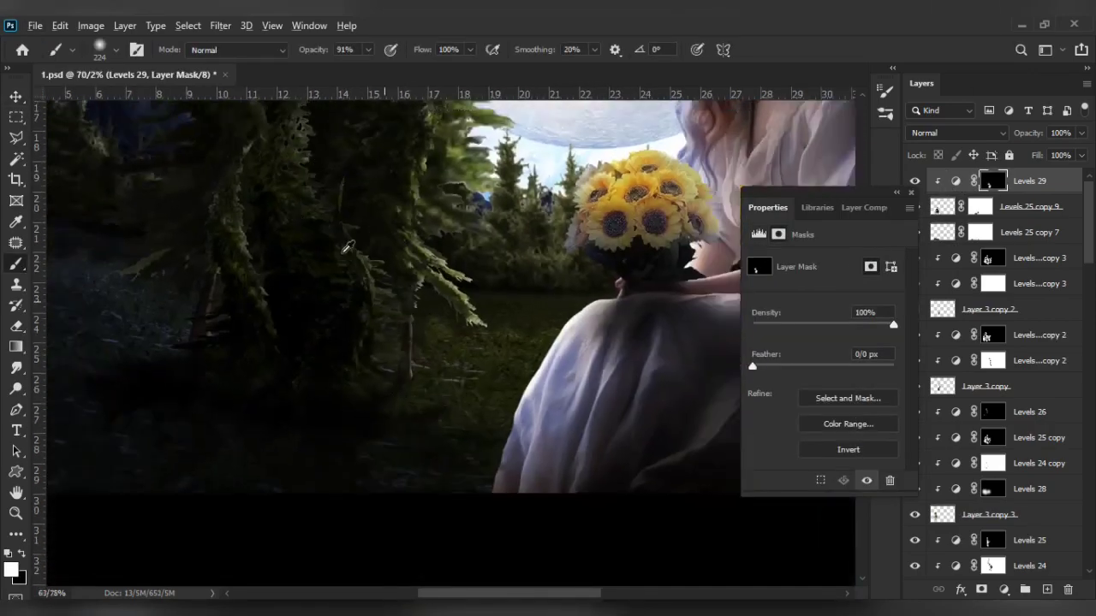
pyautogui.scroll(-1, 342, 428)
pyautogui.click(893, 190)
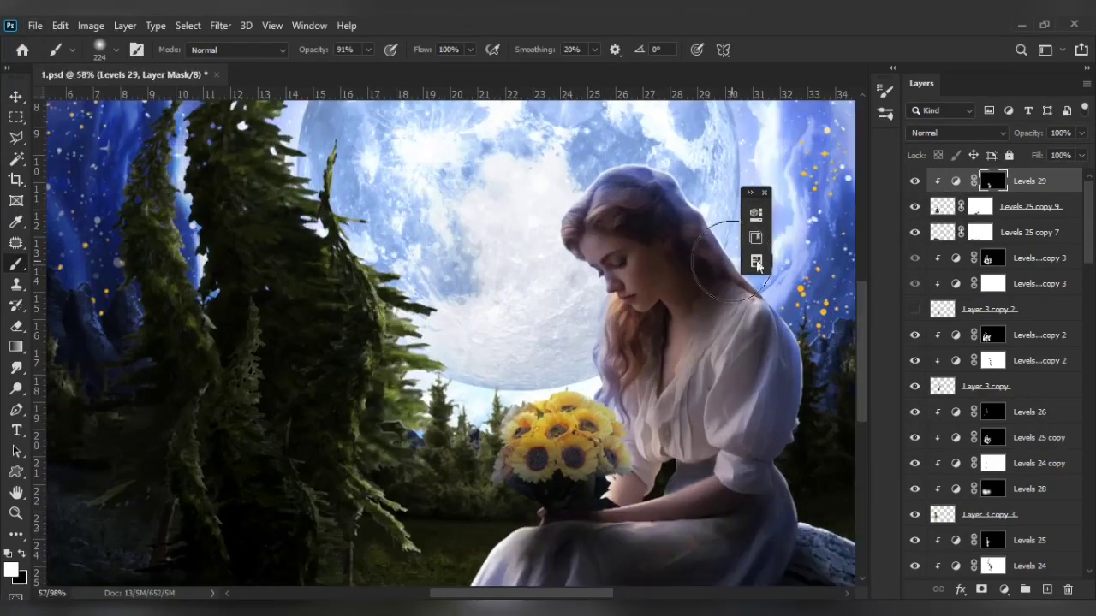
pyautogui.click(942, 207)
pyautogui.scroll(-3, 428, 450)
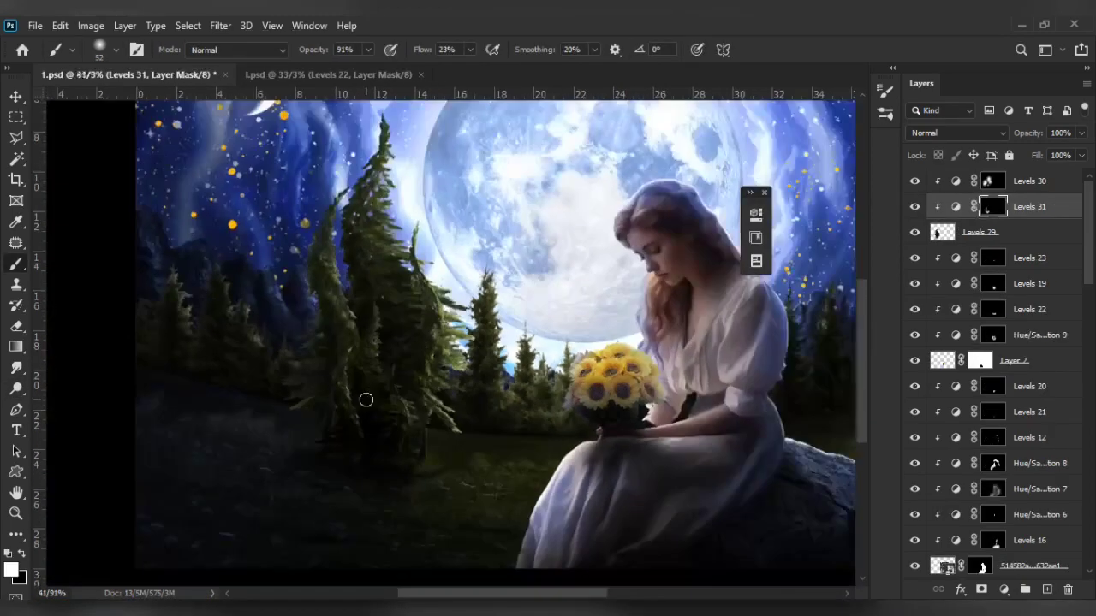
pyautogui.scroll(-2, 390, 452)
pyautogui.scroll(-1, 419, 457)
pyautogui.scroll(4, 440, 457)
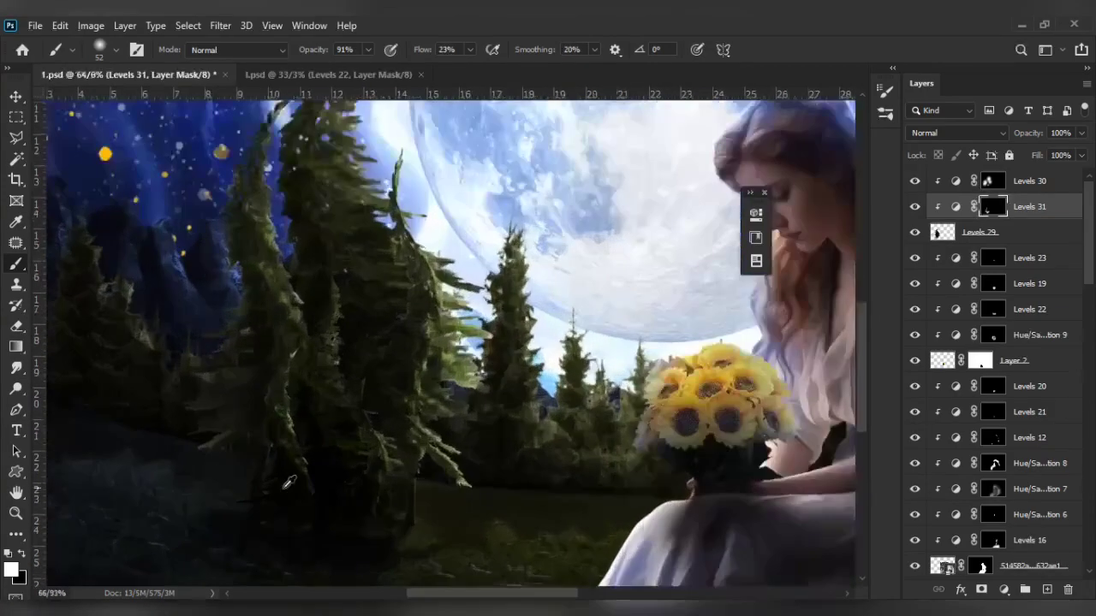
pyautogui.scroll(3, 462, 475)
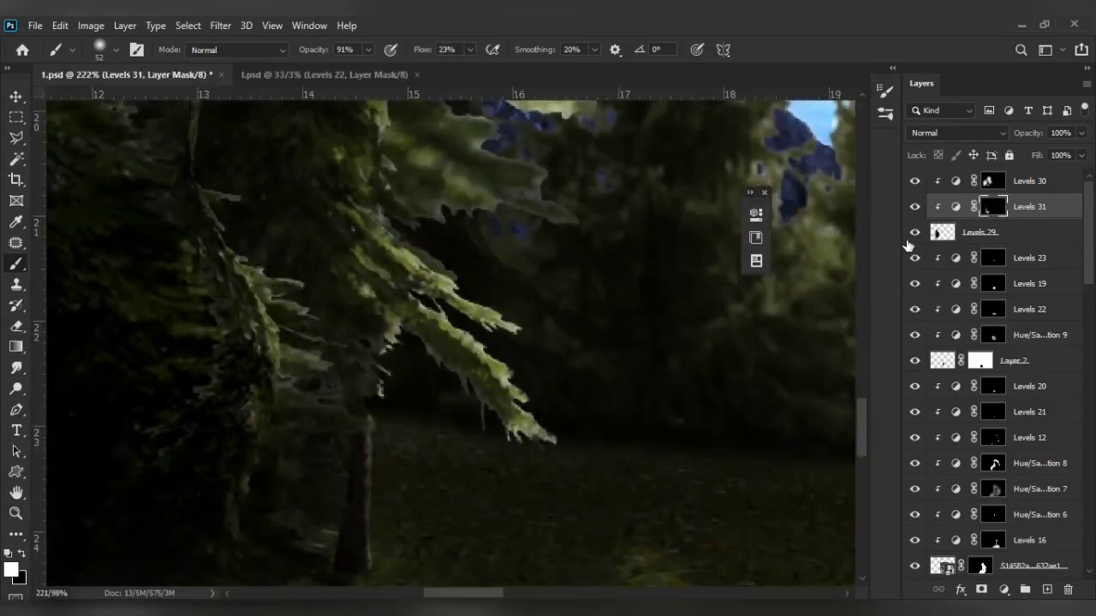
# - Toggle Levels 29 and Levels 30 off and on to compare the darkened trees
pyautogui.click(914, 232)
pyautogui.click(914, 233)
pyautogui.click(915, 181)
pyautogui.click(914, 180)
pyautogui.scroll(-2, 497, 375)
pyautogui.scroll(-2, 496, 375)
pyautogui.scroll(-2, 496, 375)
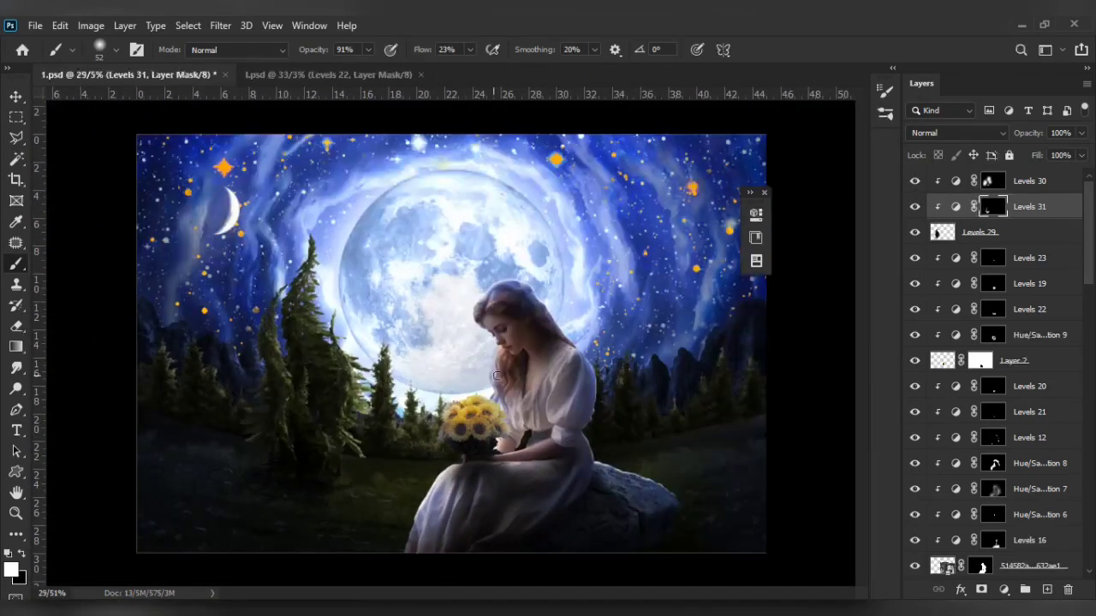
pyautogui.scroll(1, 567, 369)
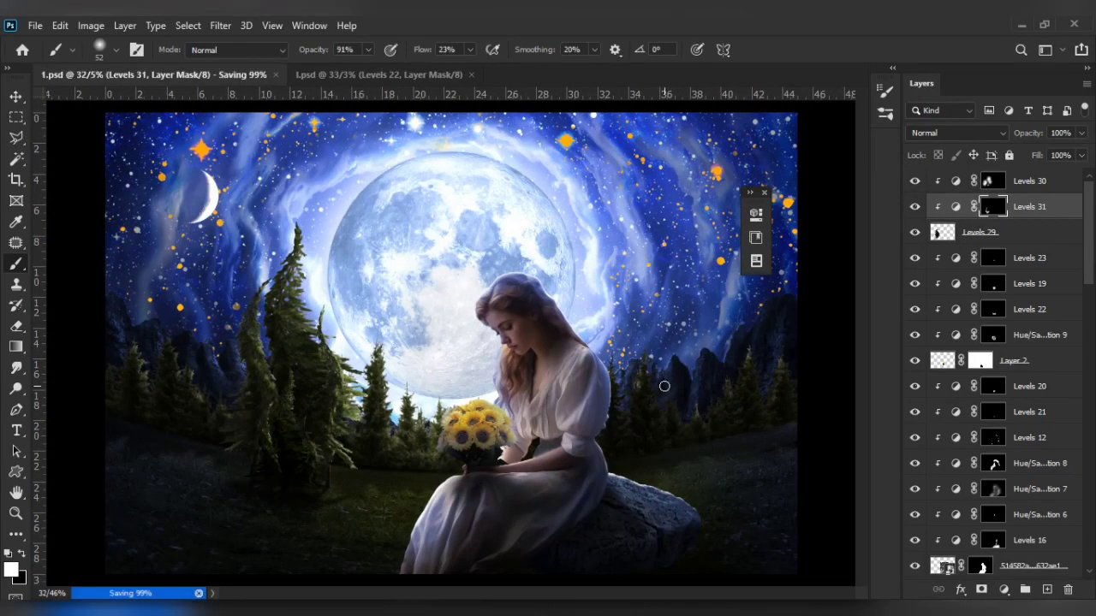